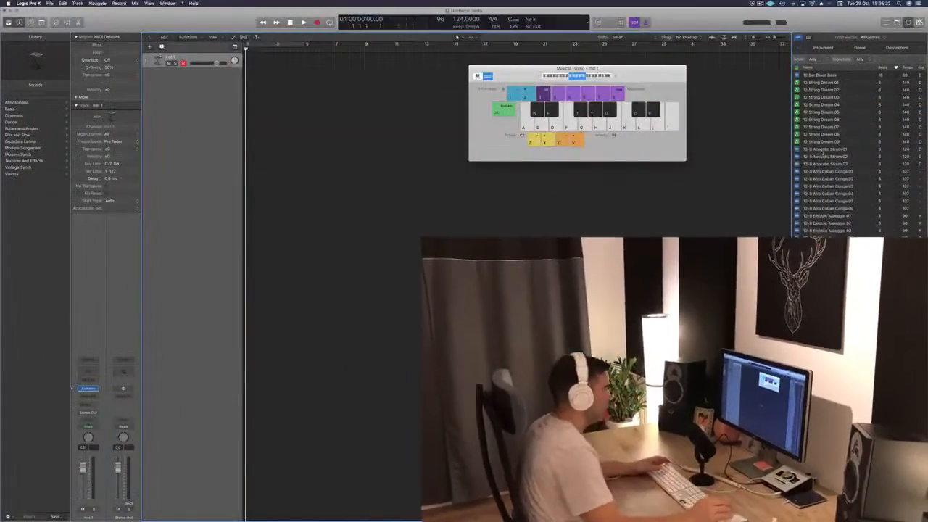
# - Preview the 12-8 Acoustic Strum 01 loop and several 12-8 Afro Cuban Conga loops, ending on 12-8 Afro Cuban Conga 03
pyautogui.click(821, 150)
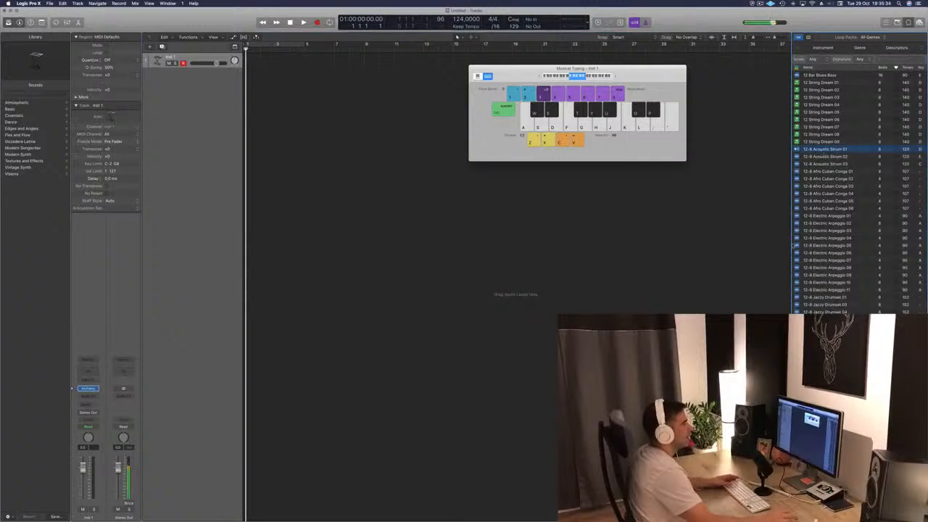
pyautogui.click(835, 171)
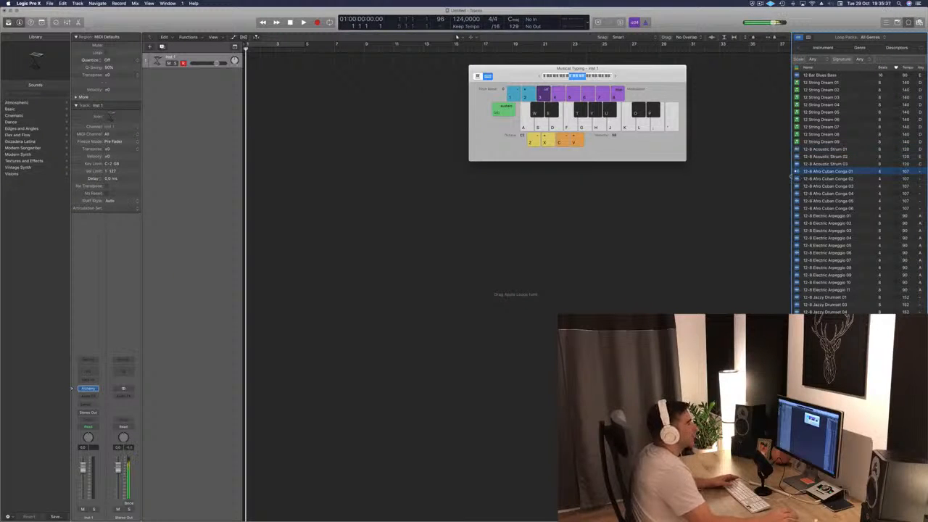
pyautogui.moveTo(651, 69); pyautogui.dragTo(710, 98)
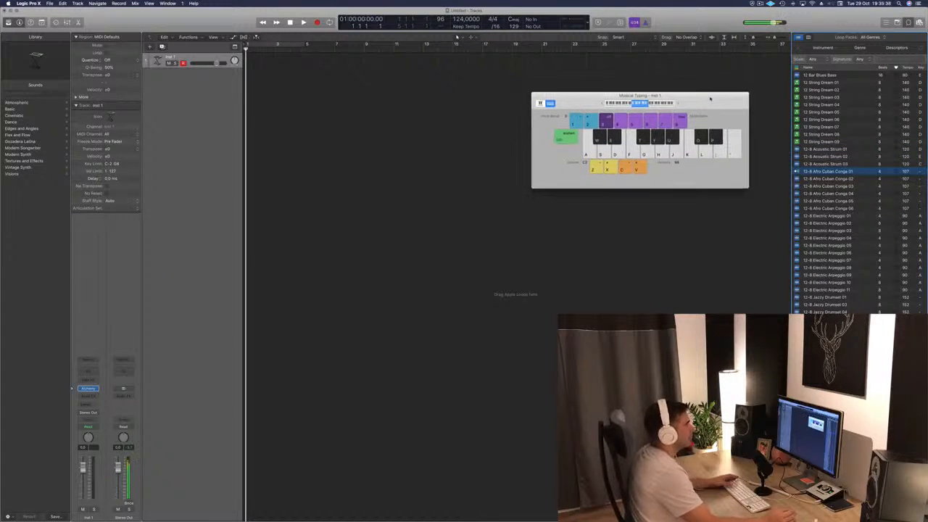
pyautogui.click(821, 186)
pyautogui.press('Down')
pyautogui.press('Down')
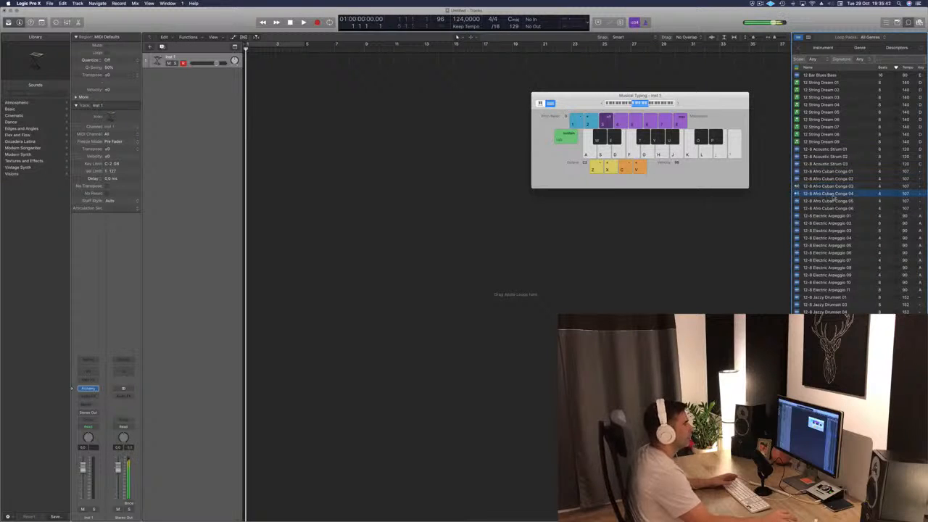
pyautogui.click(830, 187)
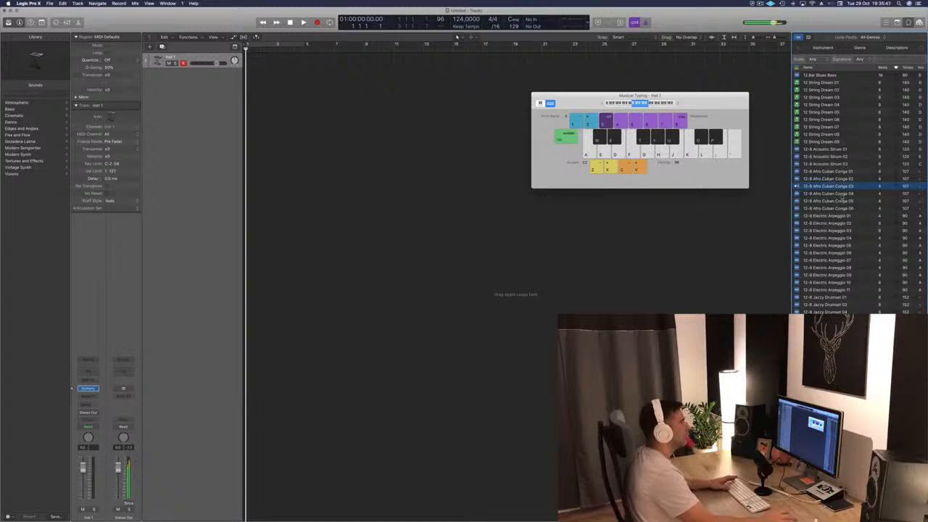
# - Add the 12-8 Afro Cuban Conga 03 loop at bar 1 on a new track, importing its tempo information, and play it
pyautogui.moveTo(521, 96); pyautogui.dragTo(238, 100)
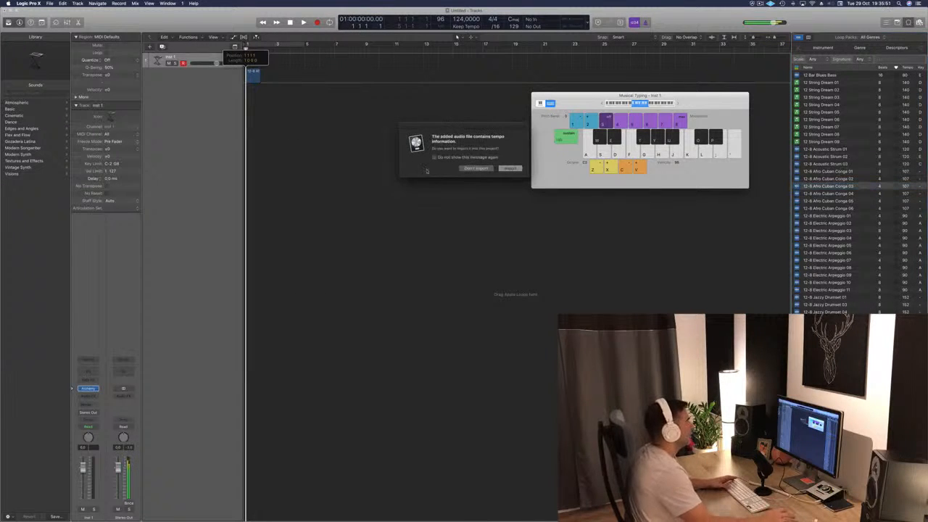
pyautogui.click(510, 169)
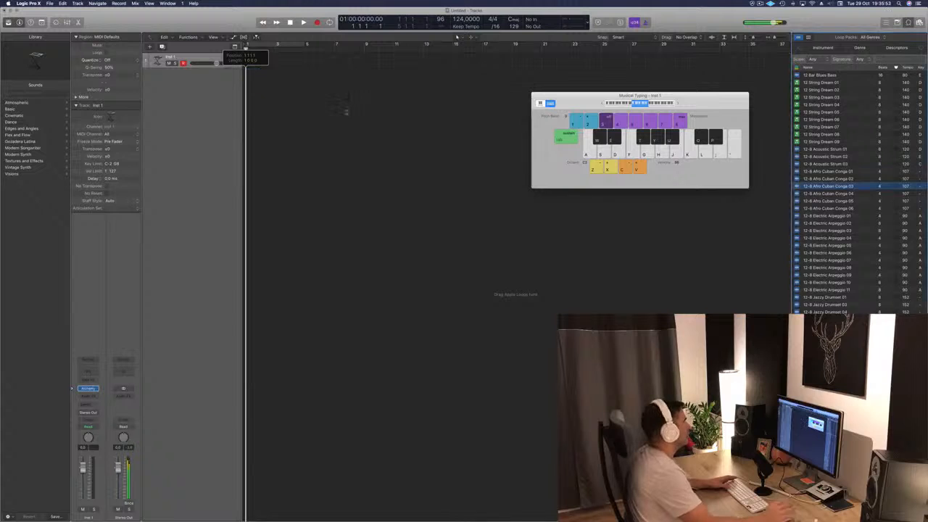
pyautogui.press('space')
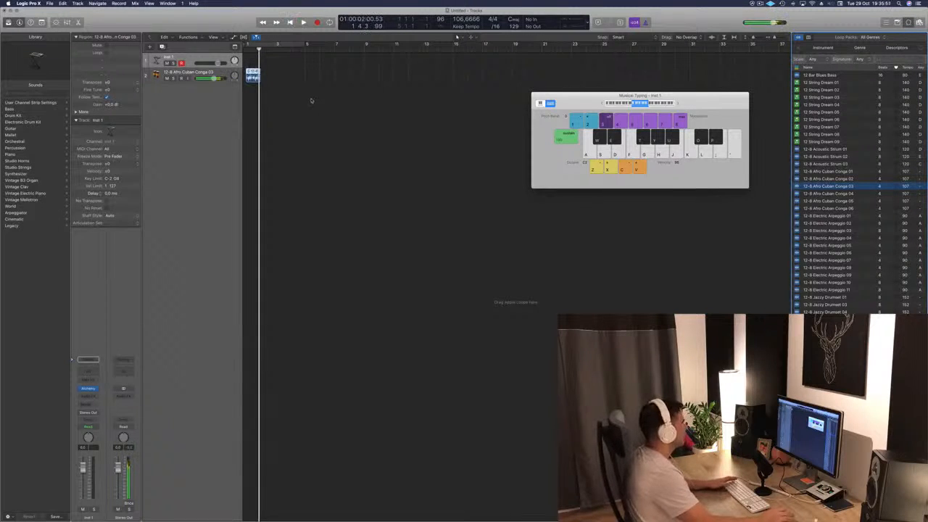
pyautogui.press('space')
# - Turn on the cycle range for bars 1 to 5 and loop the Afro Cuban Conga 03 region to bar 5
pyautogui.click(371, 153)
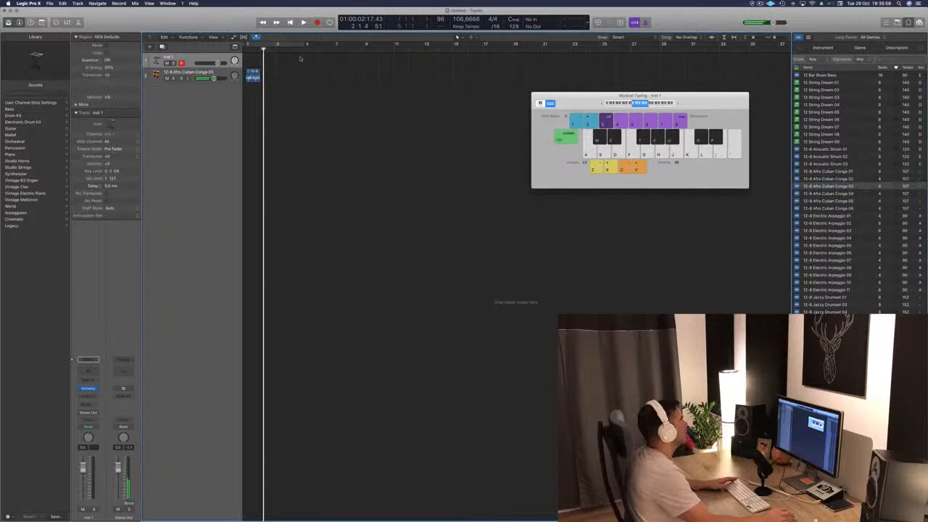
pyautogui.click(295, 46)
pyautogui.click(253, 77)
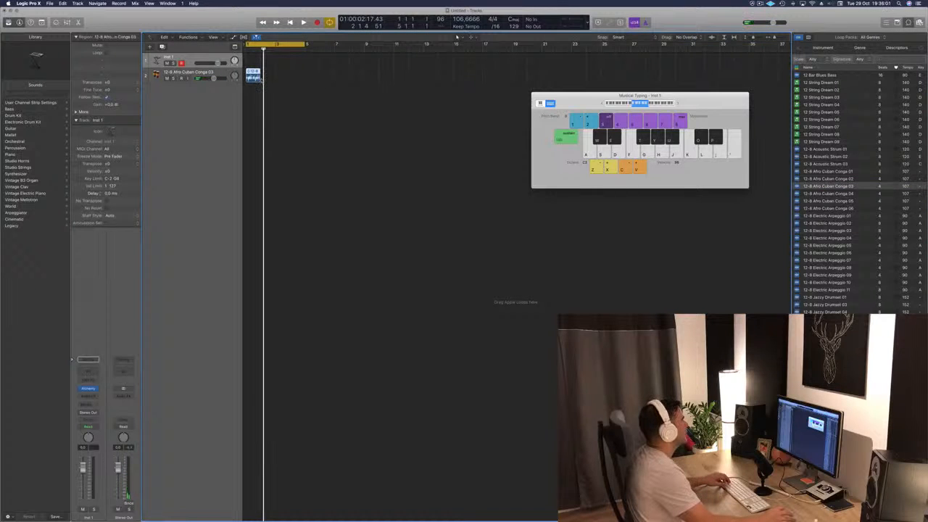
pyautogui.moveTo(258, 73); pyautogui.dragTo(305, 75)
pyautogui.press('space')
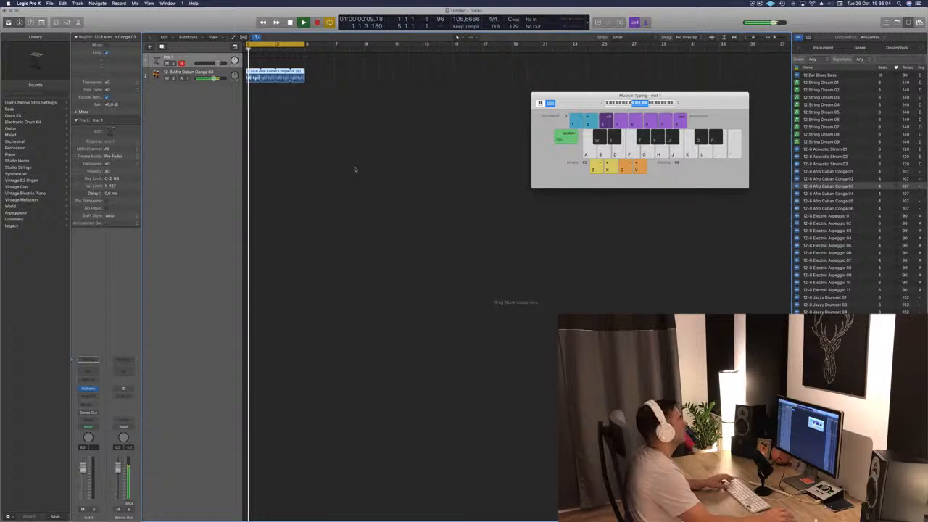
pyautogui.press('space')
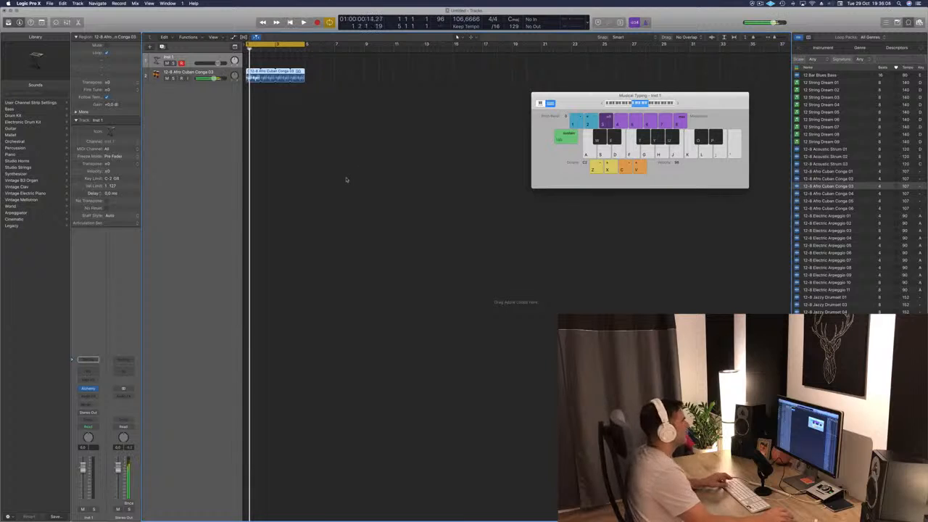
# - Set the project tempo to 124 BPM and play back the looped conga region
pyautogui.hscroll(3, 346, 178)
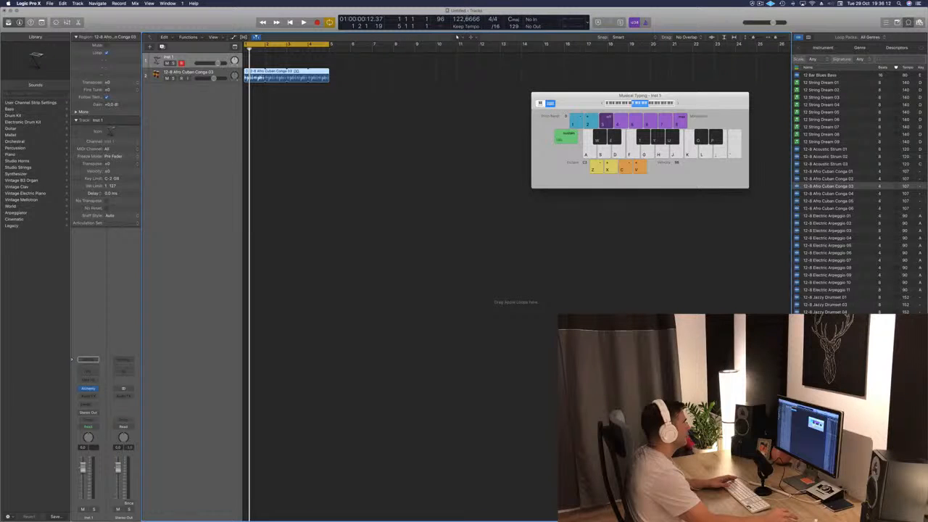
pyautogui.doubleClick(468, 19)
pyautogui.write('124,0000')
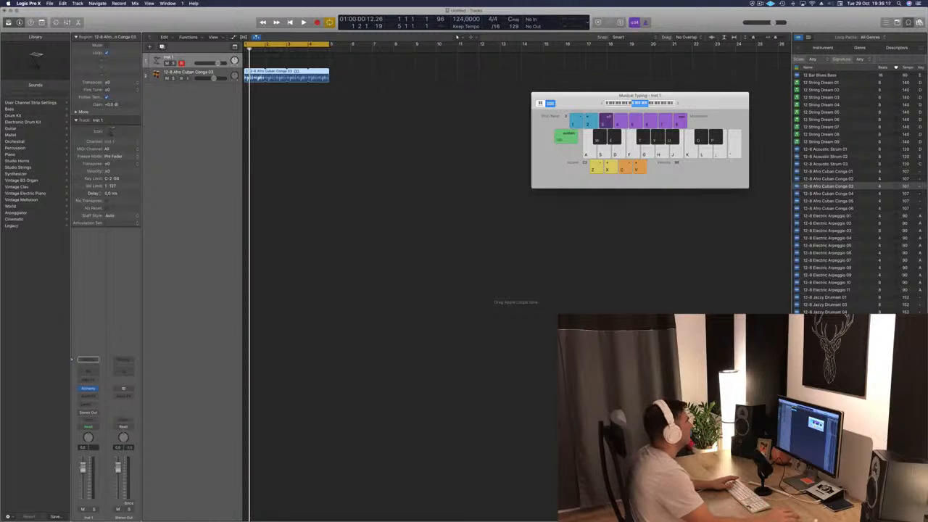
pyautogui.click(425, 159)
pyautogui.press('space')
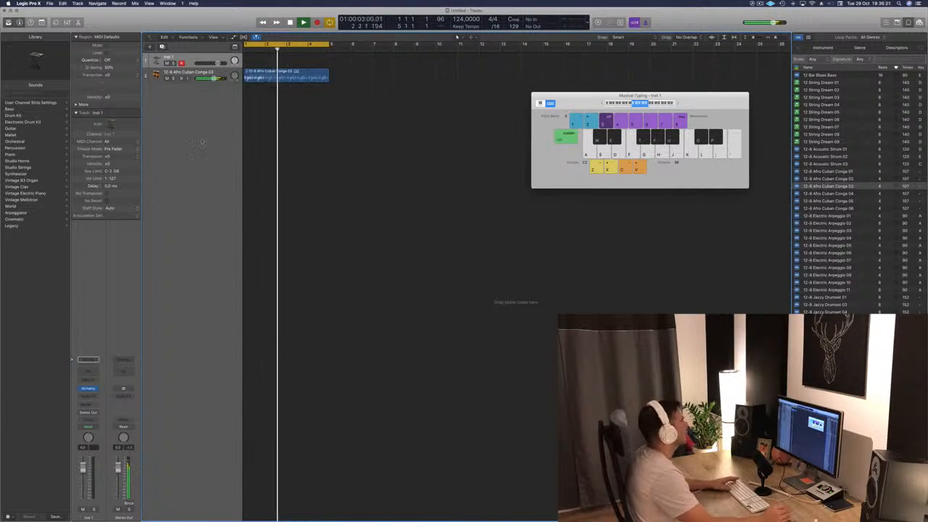
pyautogui.press('space')
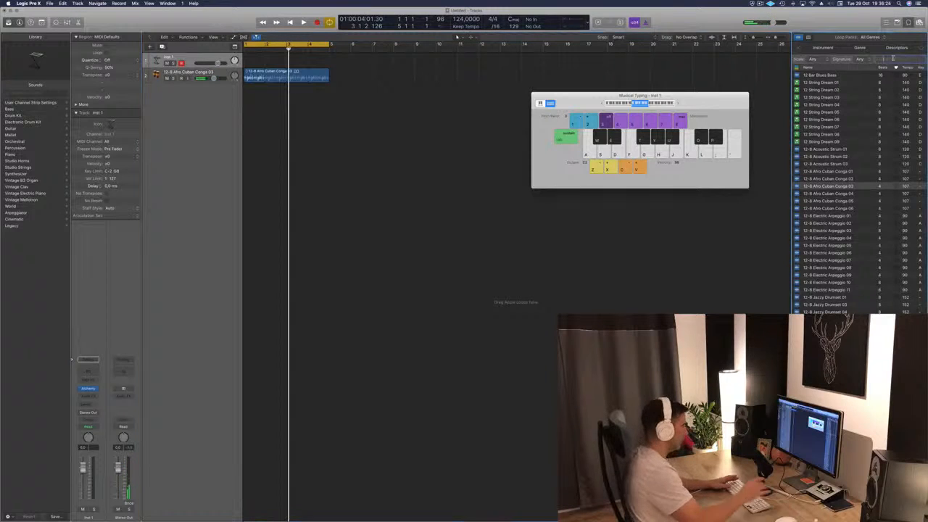
# - Search the Apple Loops for "kick"
pyautogui.write('kick')
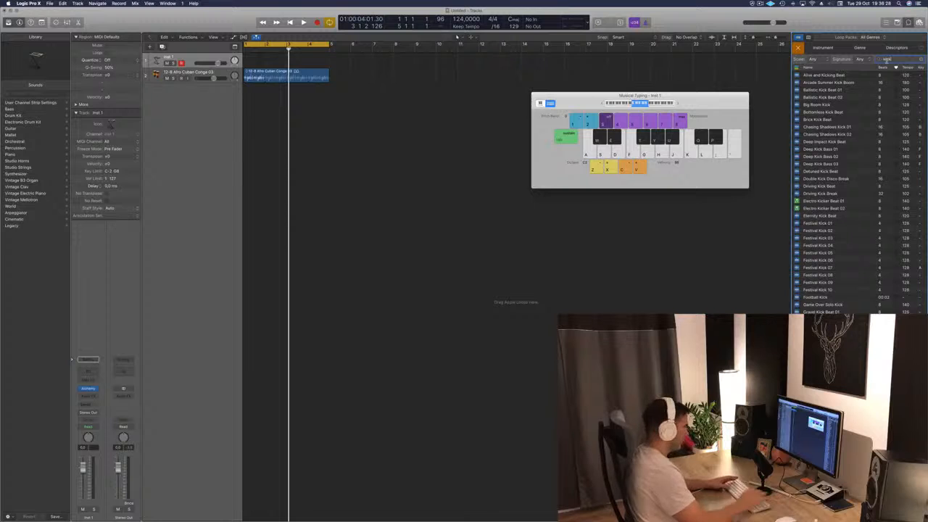
pyautogui.write(' drum')
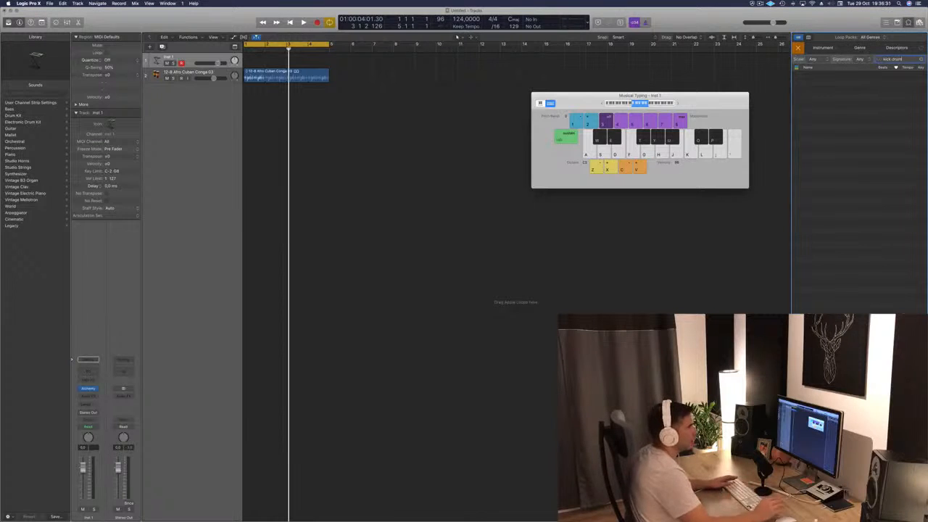
pyautogui.press('BackSpace')
pyautogui.press('BackSpace')
pyautogui.press('BackSpace')
pyautogui.press('BackSpace')
pyautogui.press('BackSpace')
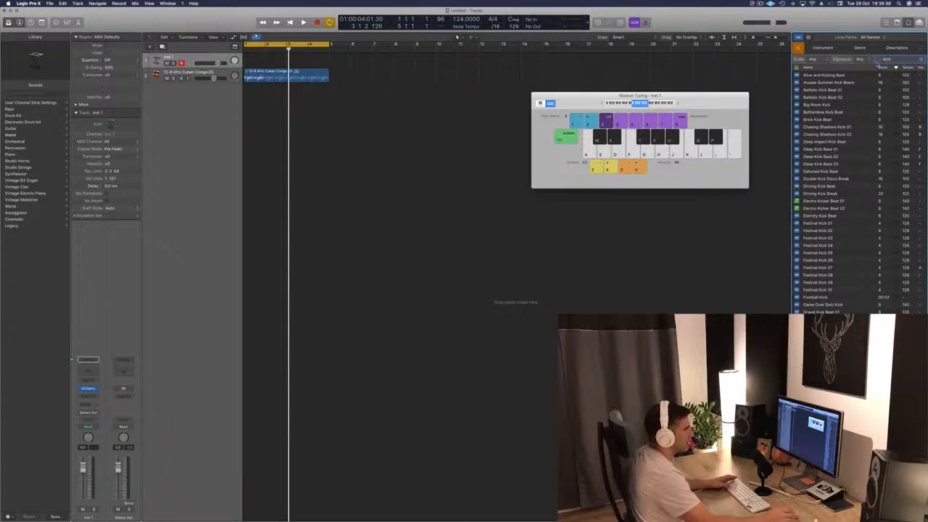
# - Preview the Festival Kick 01, 02 and 03 loops
pyautogui.click(828, 225)
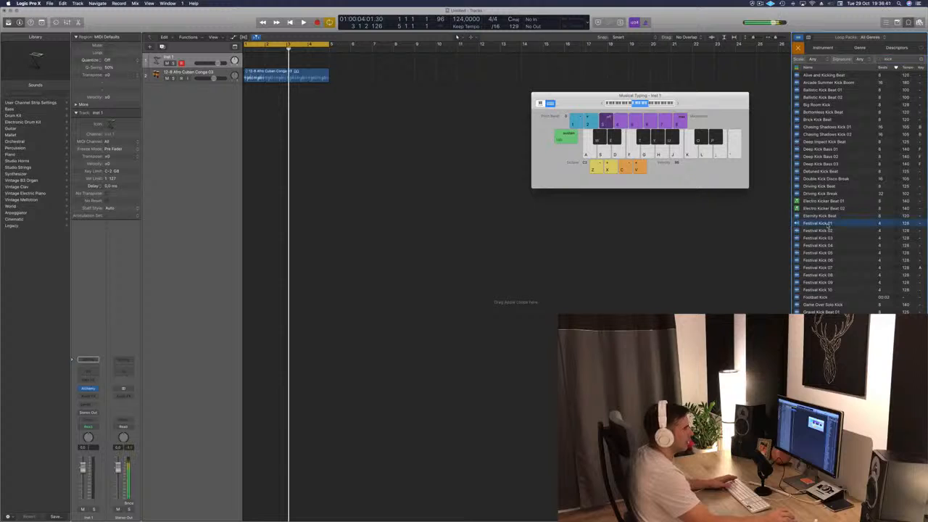
pyautogui.click(814, 230)
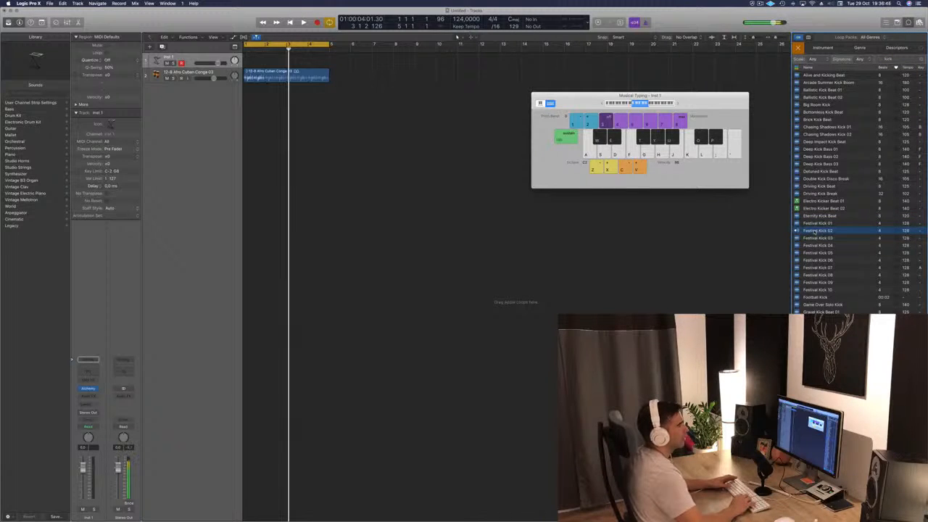
pyautogui.press('Down')
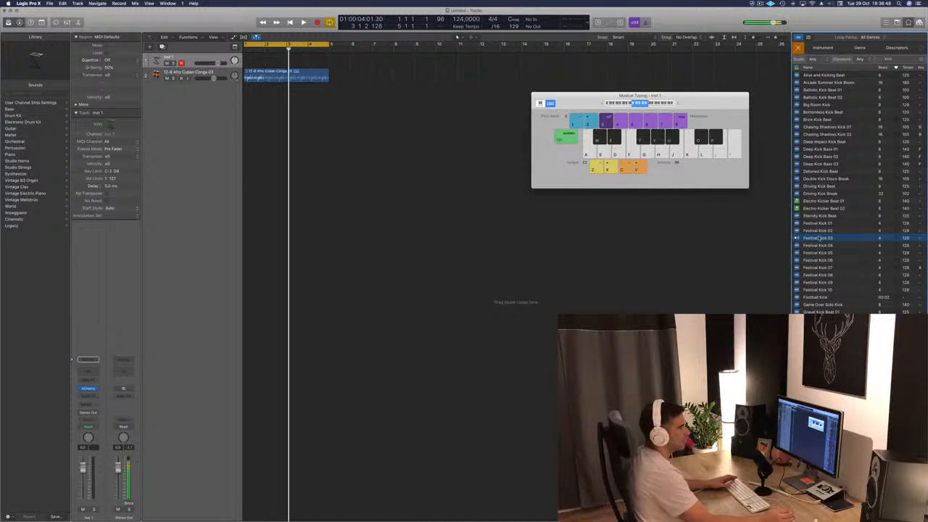
# - Add the Festival Kick 03 loop at bar 1 on a new track below the conga track and play both together
pyautogui.moveTo(817, 238); pyautogui.dragTo(241, 109)
pyautogui.press('space')
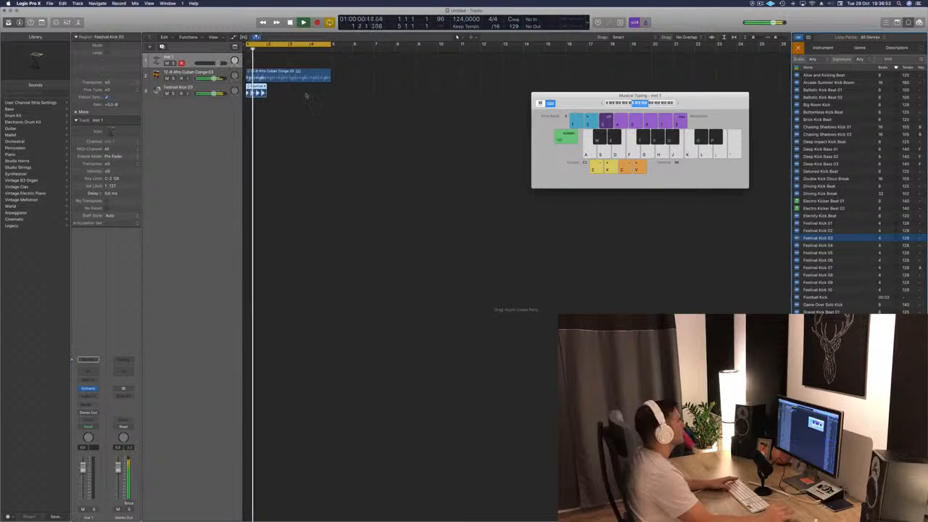
pyautogui.press('space')
pyautogui.click(251, 89)
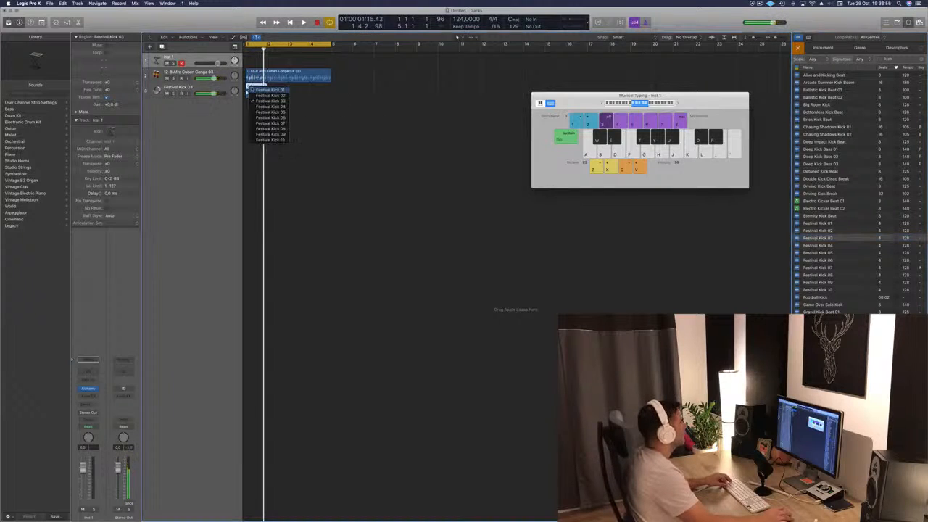
pyautogui.click(324, 104)
pyautogui.click(323, 104)
pyautogui.click(257, 88)
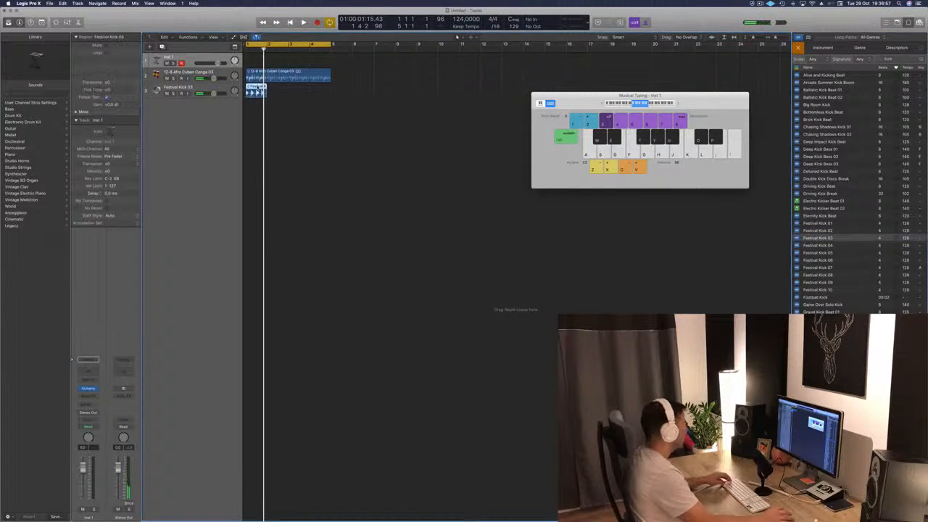
pyautogui.moveTo(257, 87); pyautogui.dragTo(279, 89)
pyautogui.moveTo(313, 88); pyautogui.dragTo(266, 92)
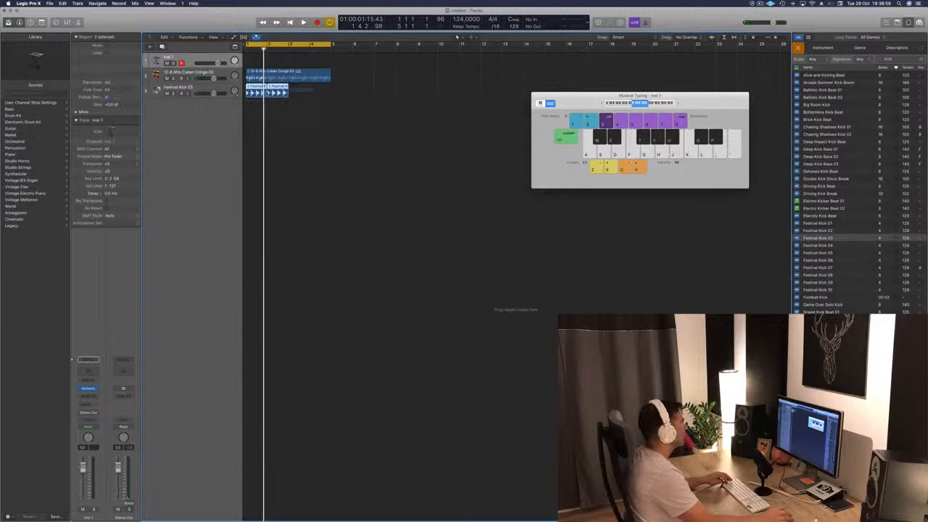
pyautogui.click(286, 95)
pyautogui.press('Delete')
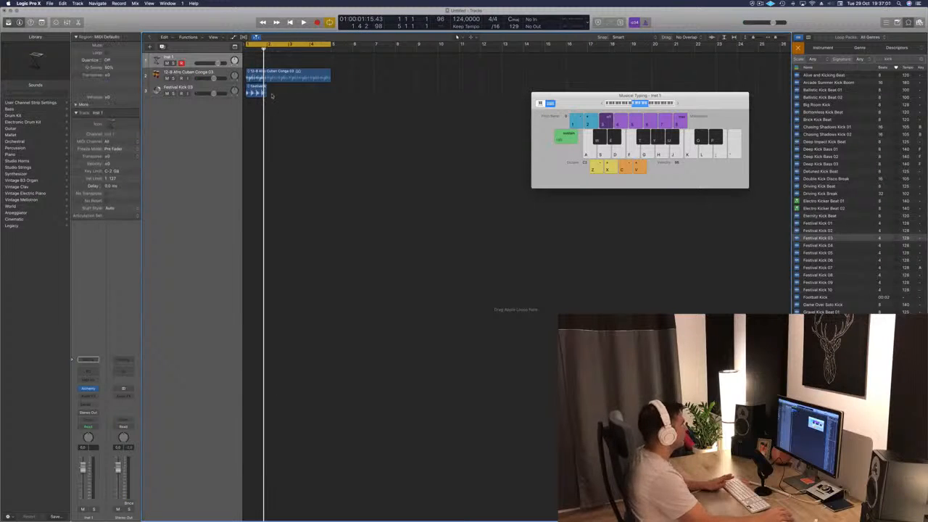
# - Loop the Festival Kick 03 region to bar 5 and play the arrangement
pyautogui.moveTo(265, 86); pyautogui.dragTo(332, 89)
pyautogui.press('space')
pyautogui.click(336, 172)
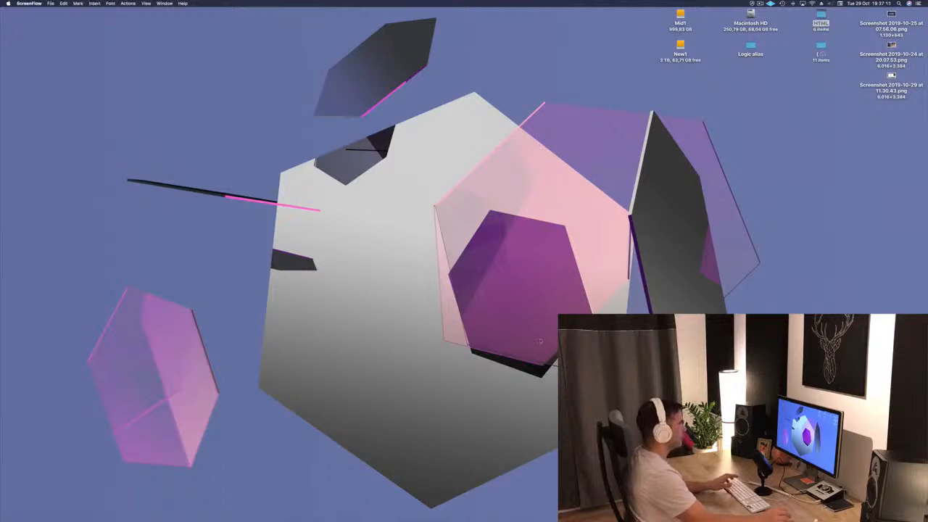
# - Switch back to Logic Pro X and close the Musical Typing window
pyautogui.click(412, 507)
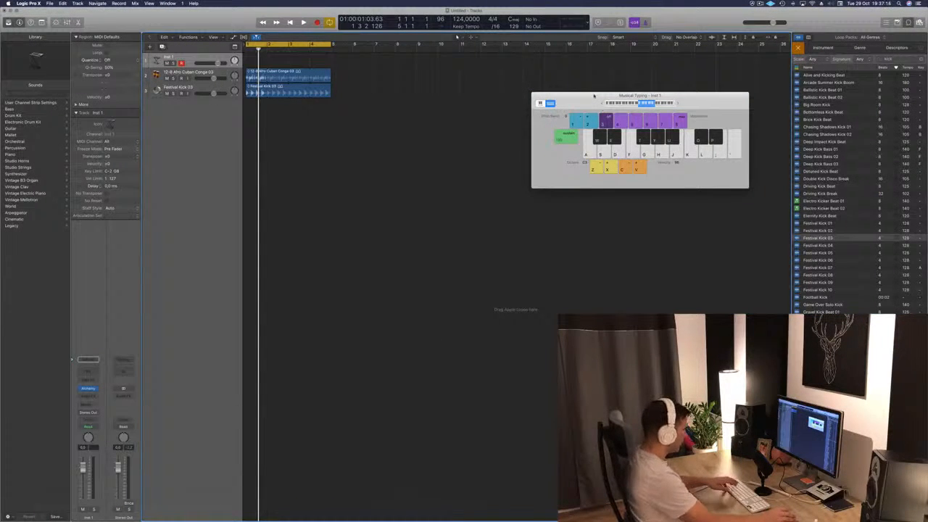
pyautogui.press('super+k')
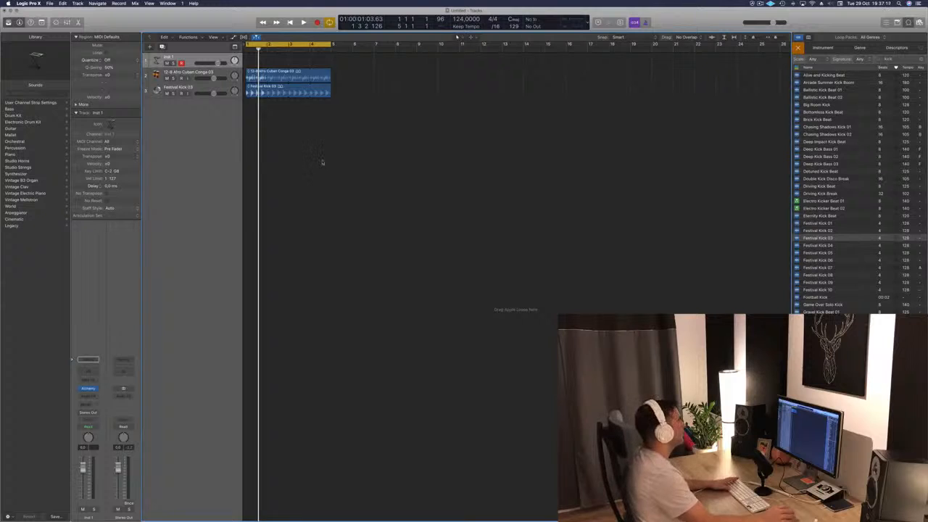
# - Show the Mixer and, during playback, lower the Festival Kick 03 volume and set the Afro Cuban Conga 03 volume to about -24 dB
pyautogui.press('space')
pyautogui.press('x')
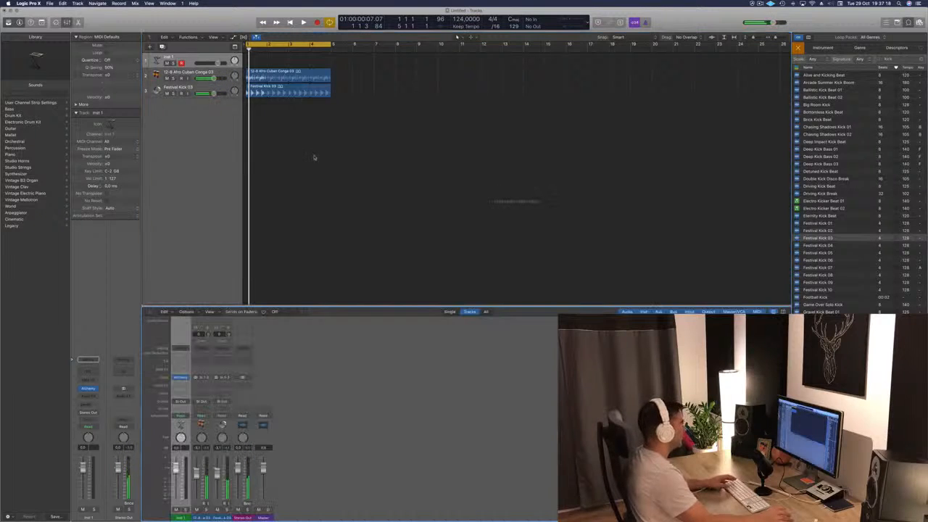
pyautogui.press('space')
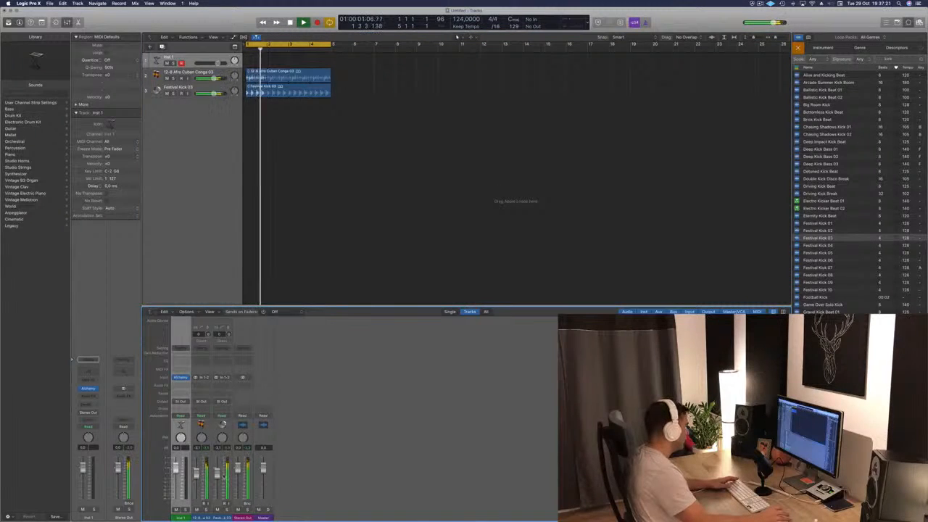
pyautogui.click(221, 484)
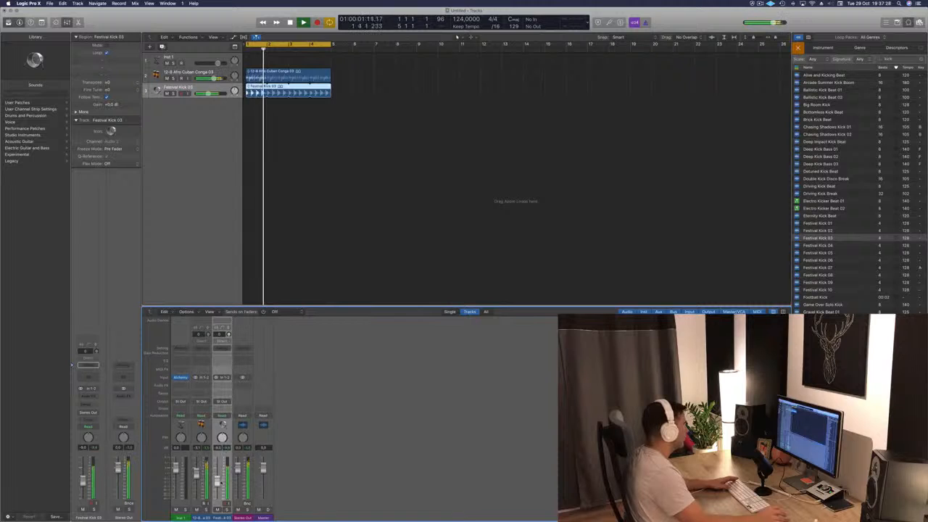
pyautogui.moveTo(196, 473); pyautogui.dragTo(200, 505)
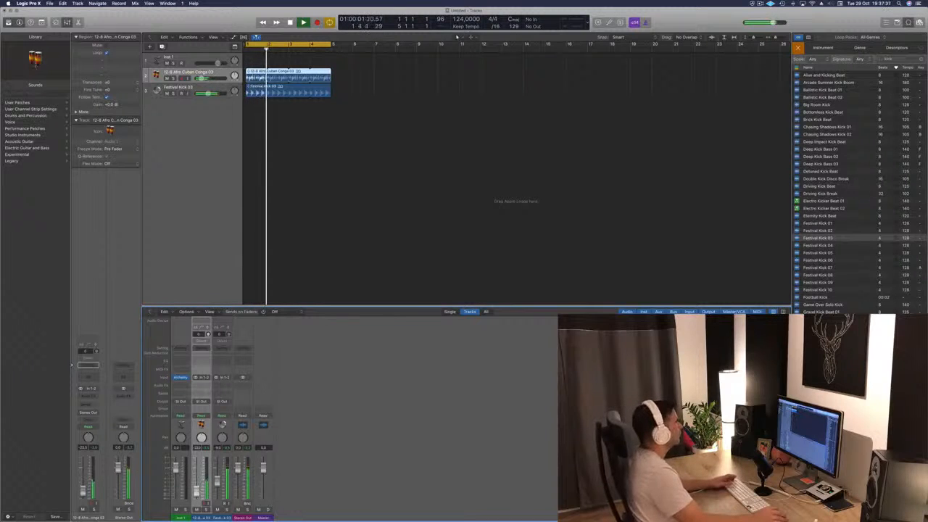
pyautogui.click(385, 148)
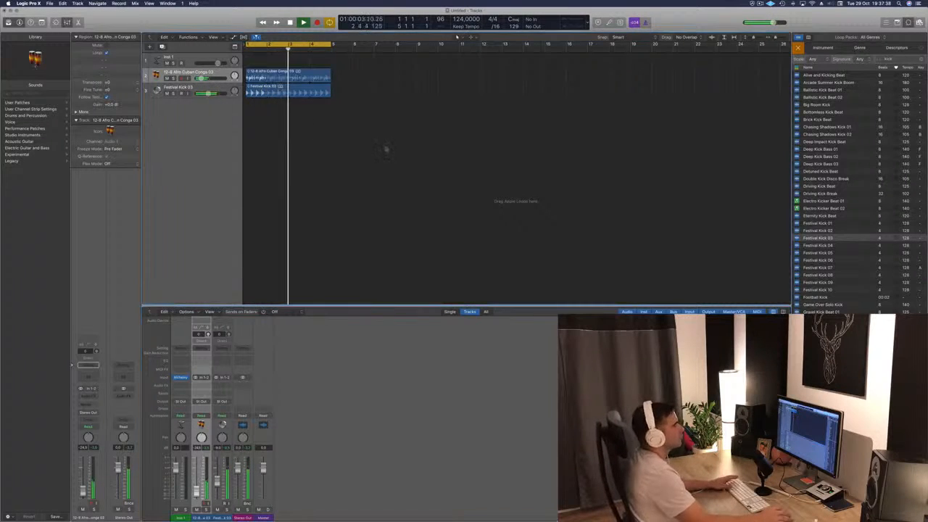
# - Stop playback and search the loop library for "hi hat"
pyautogui.scroll(-1, 851, 135)
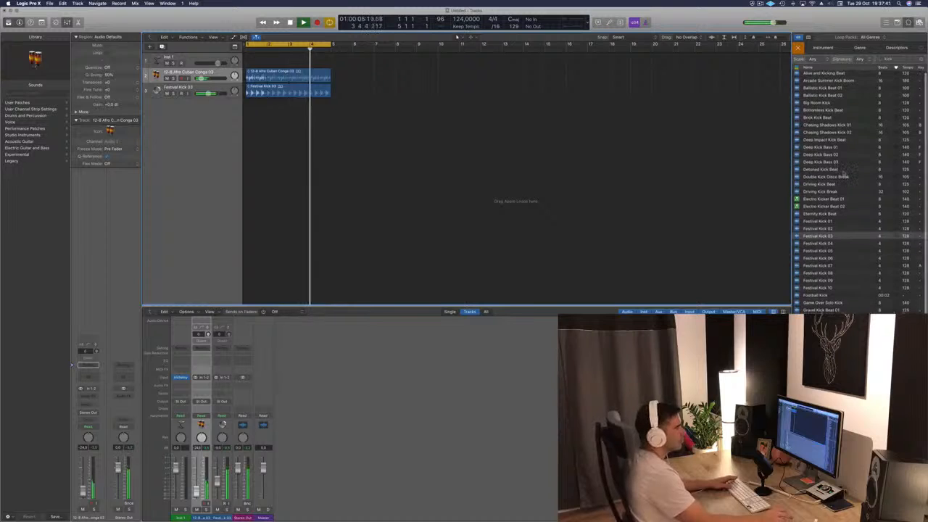
pyautogui.press('space')
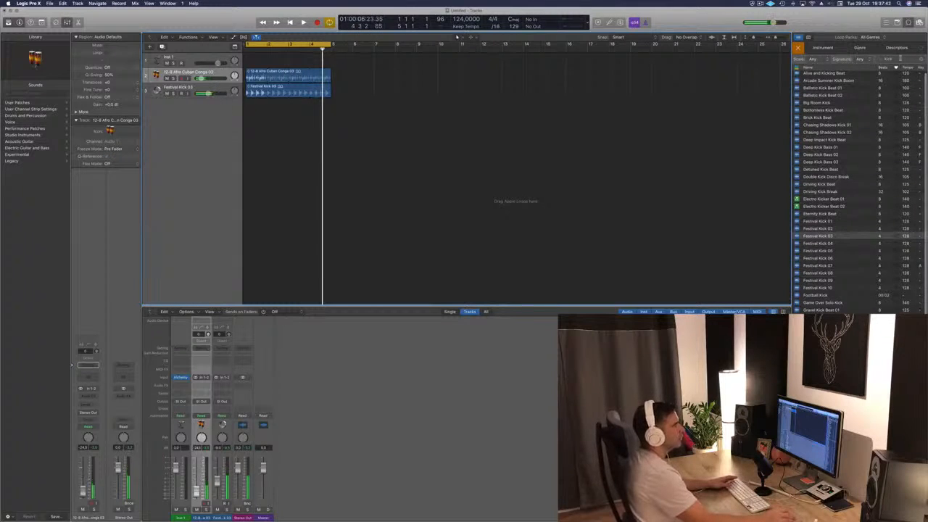
pyautogui.click(922, 59)
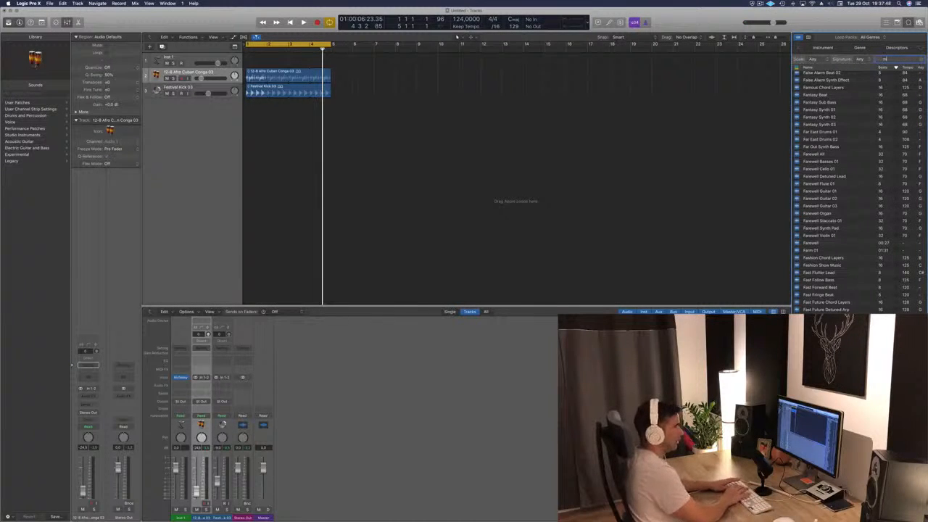
pyautogui.write('hi hat')
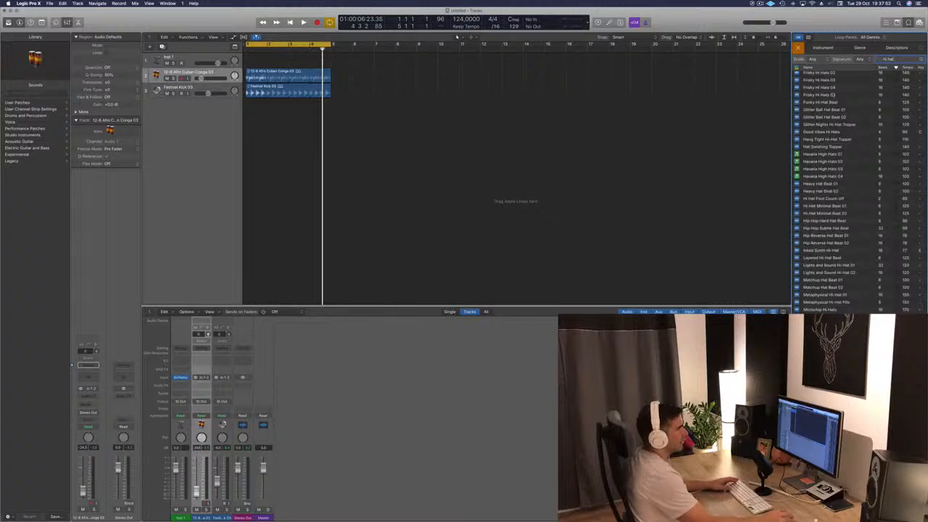
# - Audition the Frisky Hi Hats 05, 04 and 03 loops and the Free Fall Hi Hats loop
pyautogui.click(824, 102)
pyautogui.click(823, 97)
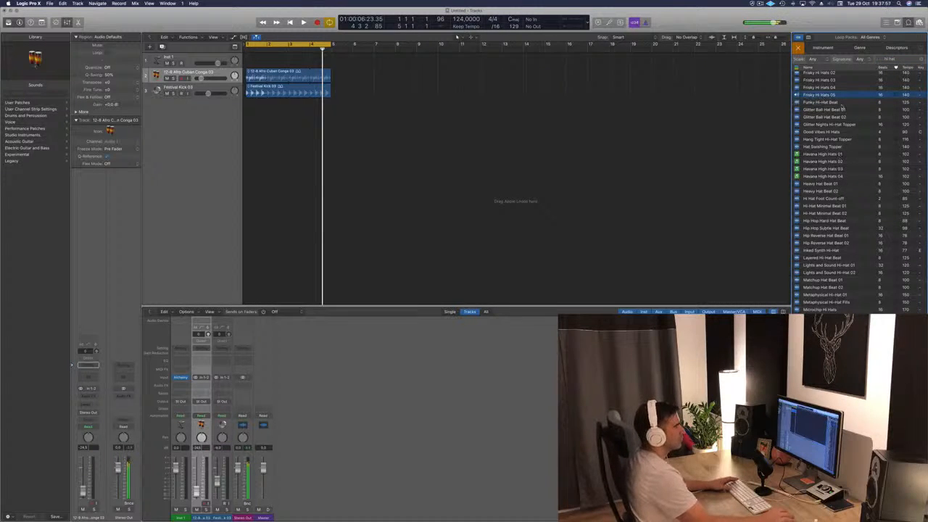
pyautogui.click(822, 87)
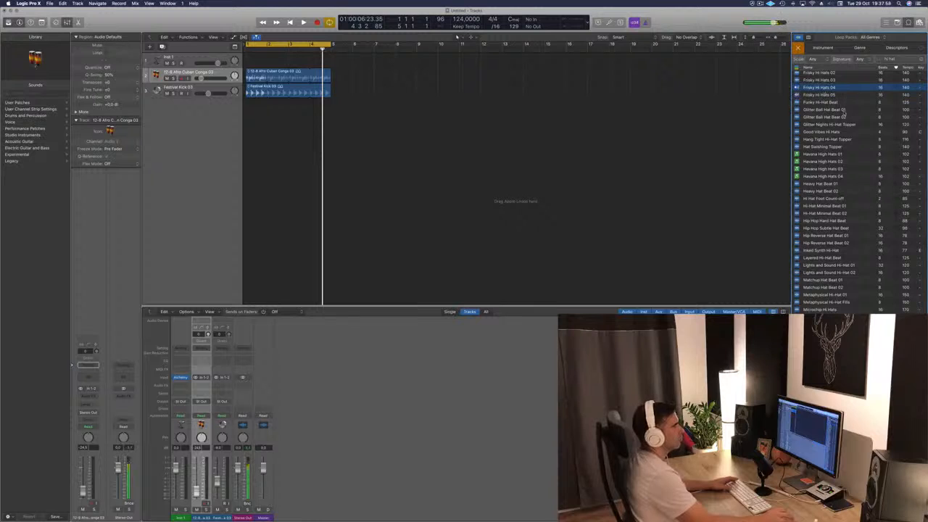
pyautogui.scroll(2, 845, 107)
pyautogui.click(824, 98)
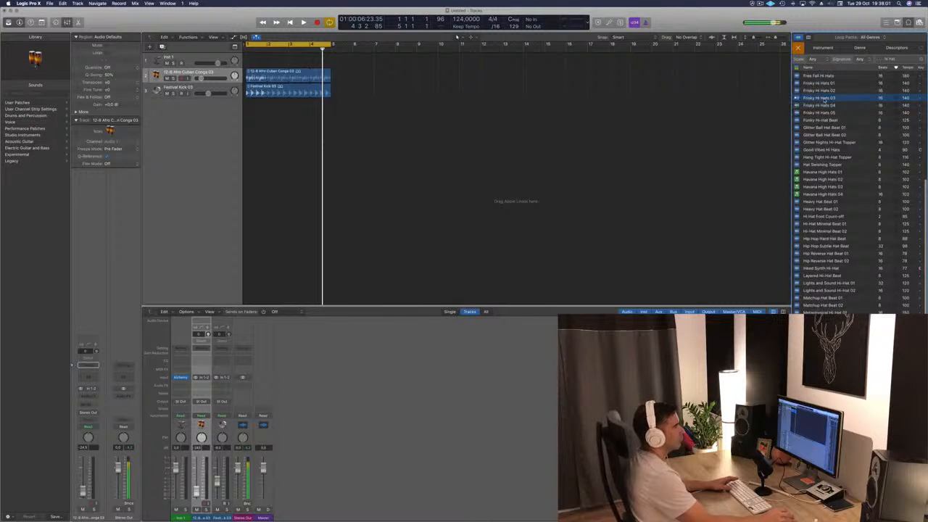
pyautogui.click(822, 76)
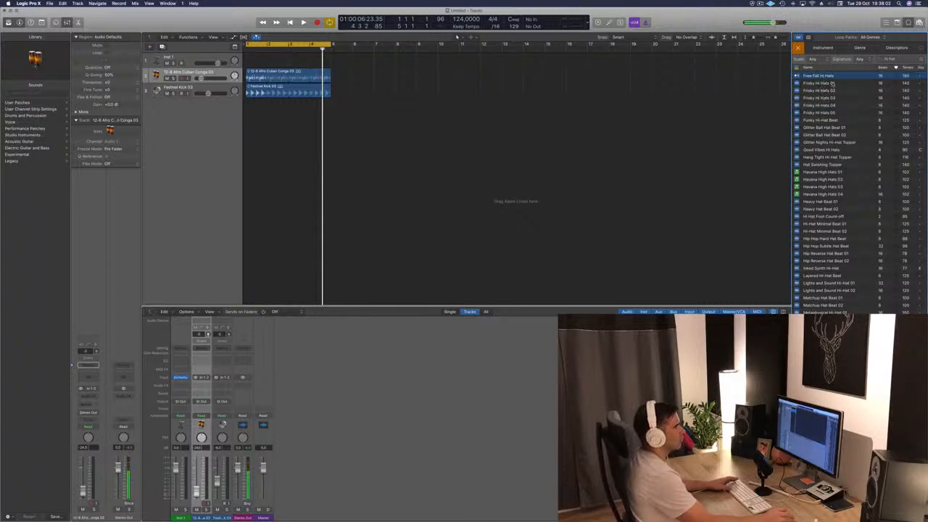
pyautogui.scroll(1, 849, 107)
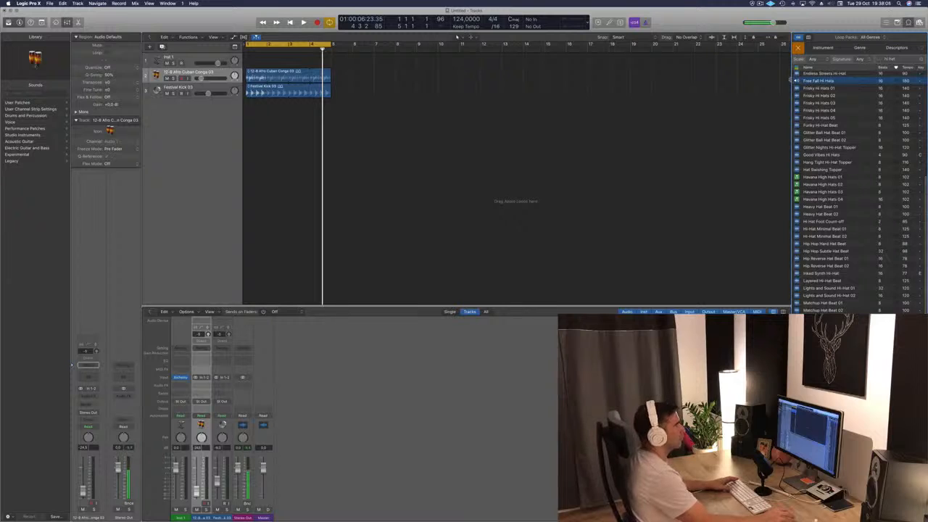
# - Try the Free Fall Hi Hats loop at bar 1 on a new track with the other loops, then delete its region
pyautogui.moveTo(310, 134); pyautogui.dragTo(232, 139)
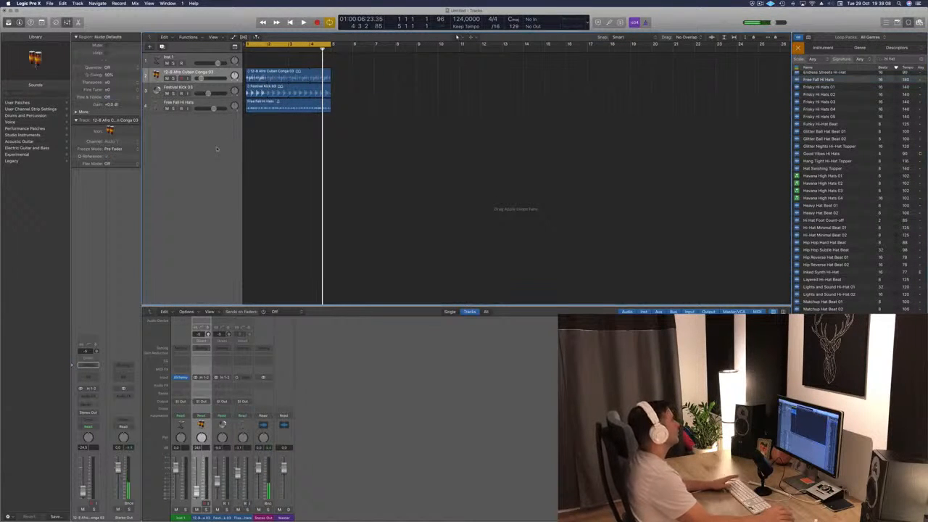
pyautogui.press('space')
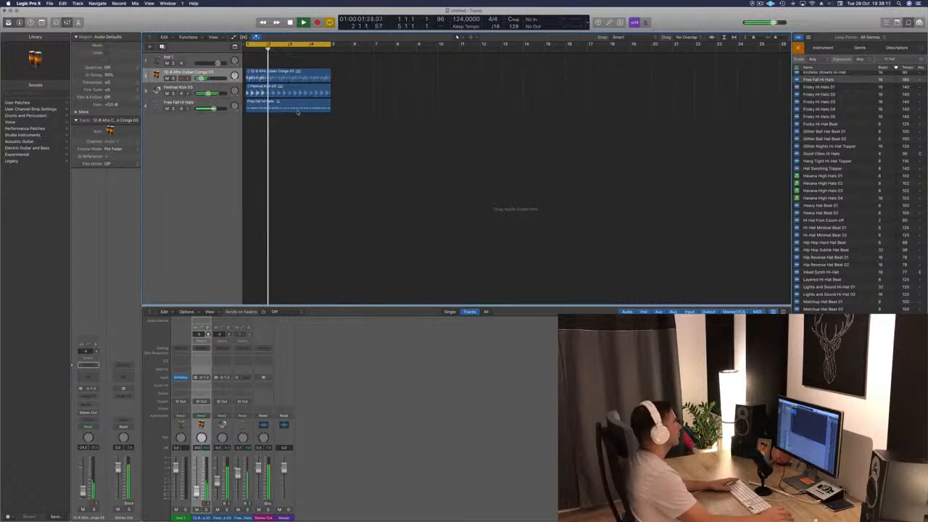
pyautogui.press('space')
pyautogui.press('Delete')
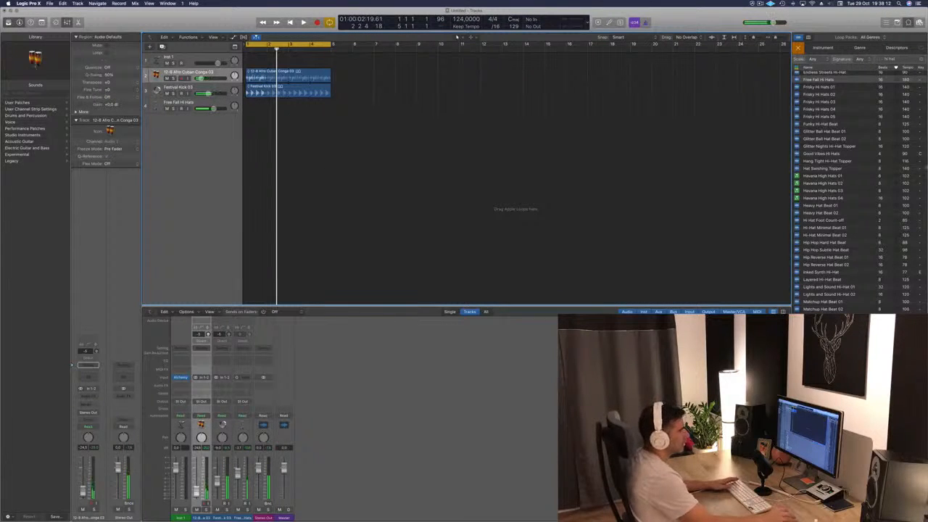
# - Try the Frisky Hi Hats 04 loop at bar 1 of the fourth track during playback, then delete its region
pyautogui.click(836, 110)
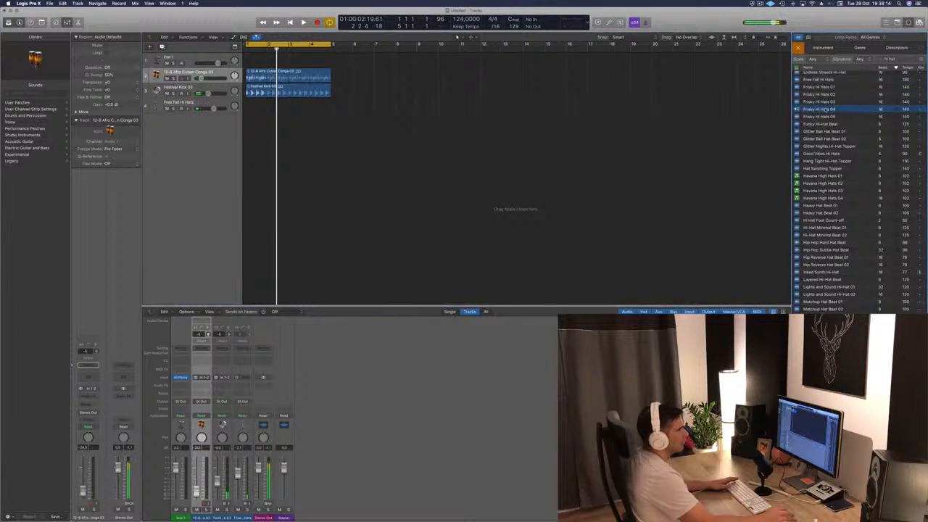
pyautogui.moveTo(825, 110); pyautogui.dragTo(248, 109)
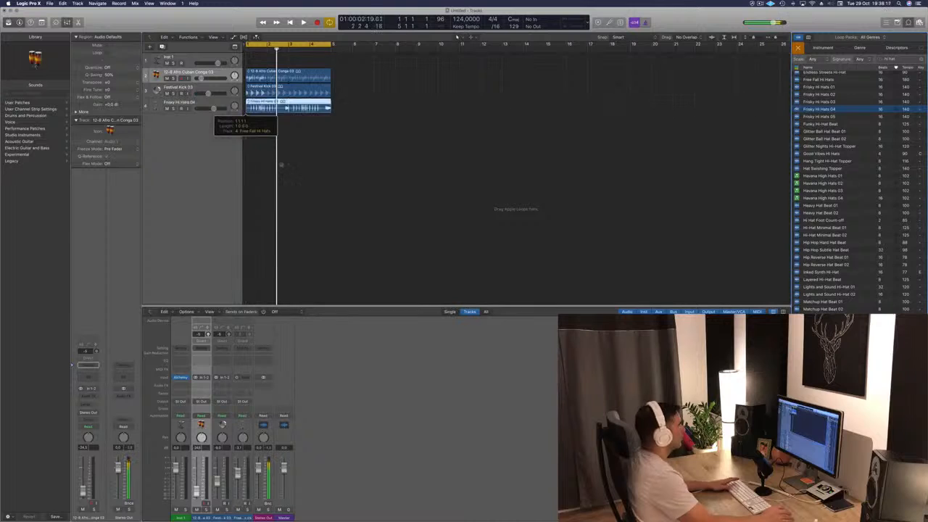
pyautogui.press('space')
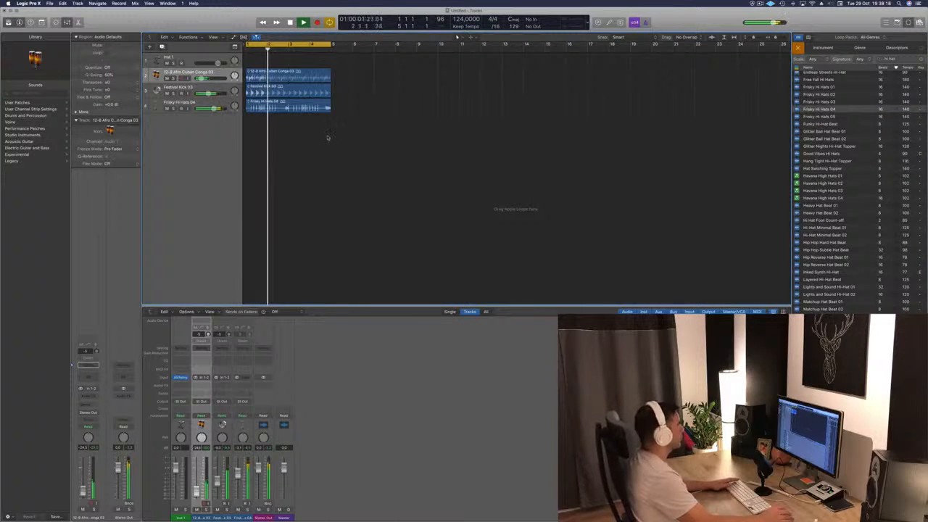
pyautogui.press('space')
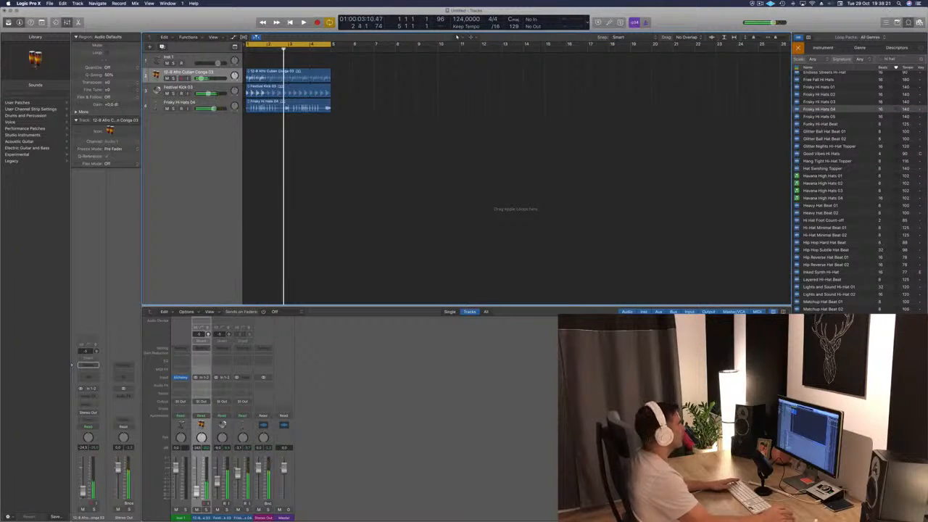
pyautogui.press('Delete')
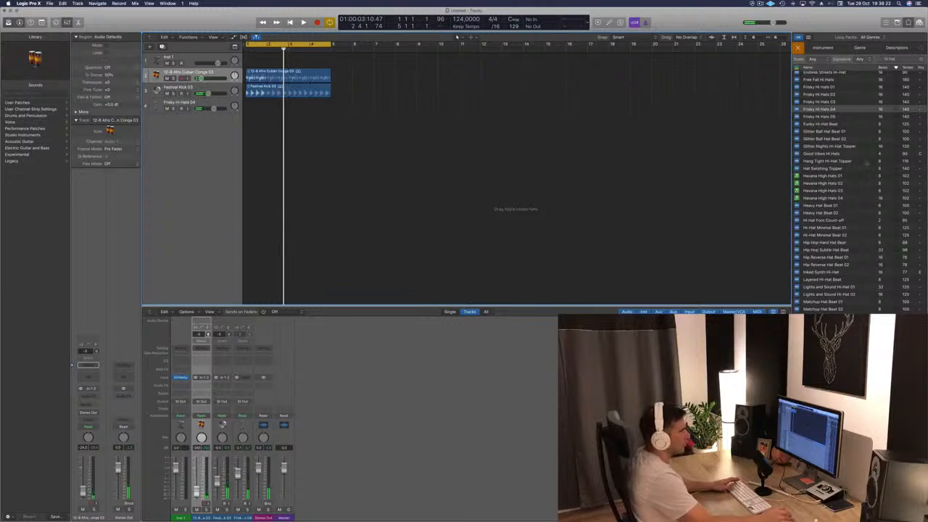
# - Audition further hi-hat loops in the search results, including Microchip Hi Hats
pyautogui.scroll(-1, 855, 173)
pyautogui.click(826, 201)
pyautogui.scroll(-2, 856, 239)
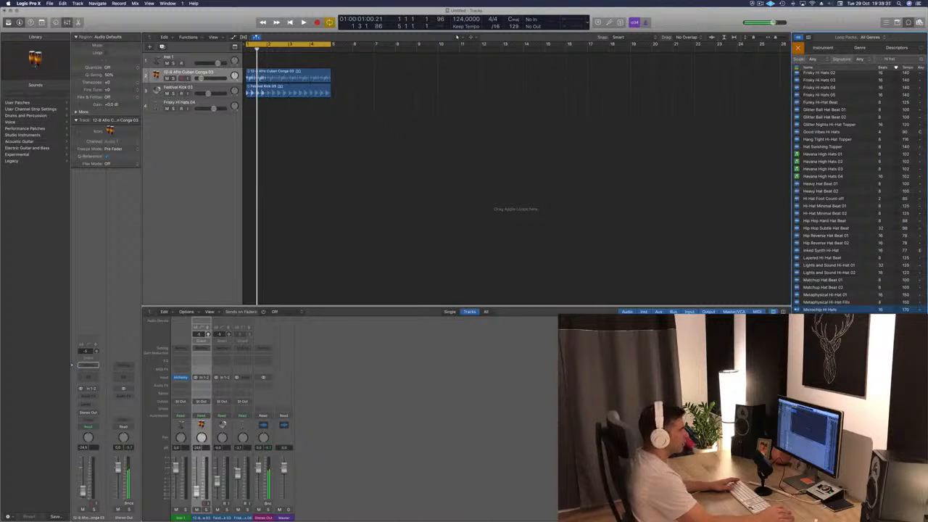
pyautogui.scroll(-1, 827, 310)
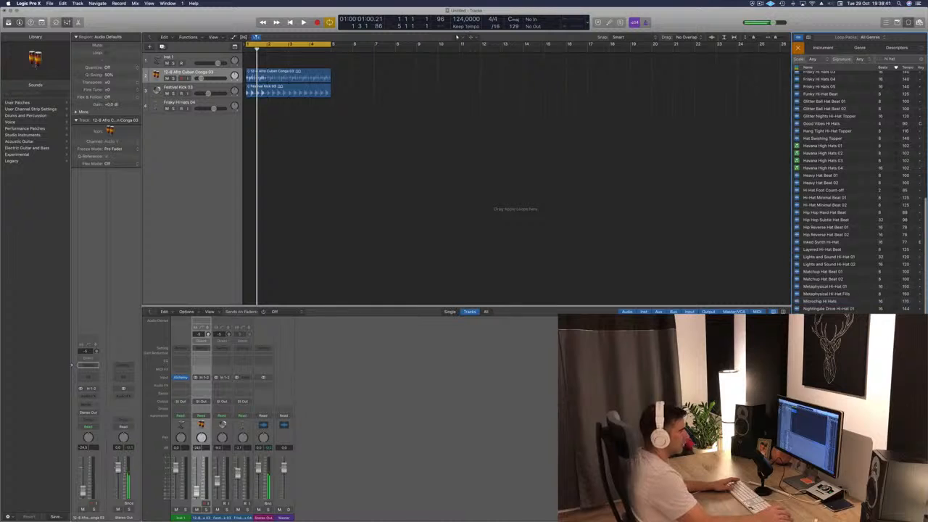
pyautogui.scroll(4, 857, 233)
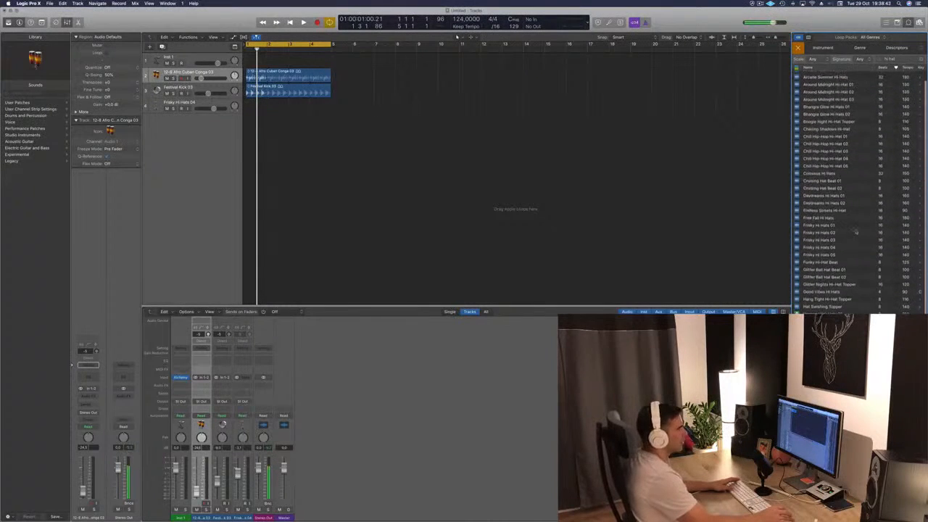
pyautogui.scroll(-5, 857, 233)
# - Add the Thick Hats Break loop at bar 1 of the fourth track and lower its volume to about -22 dB during playback
pyautogui.press('space')
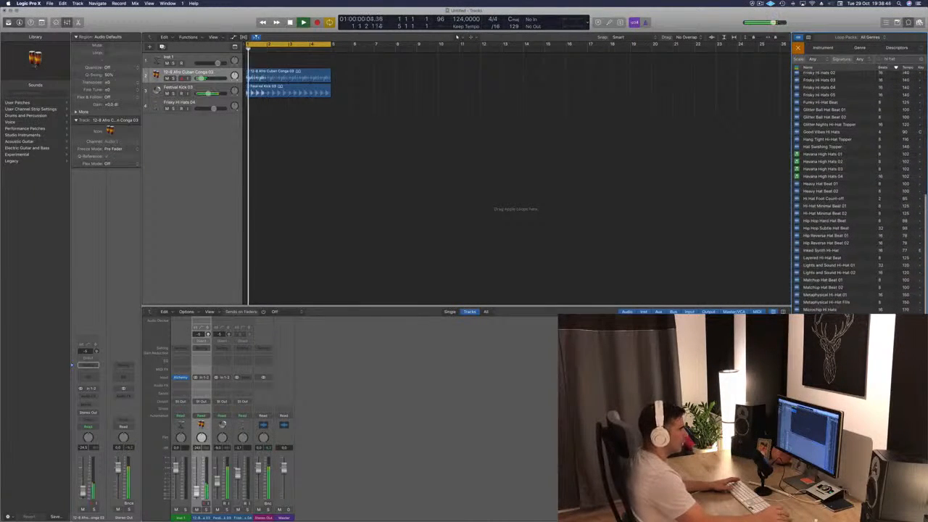
pyautogui.moveTo(820, 102); pyautogui.dragTo(248, 105)
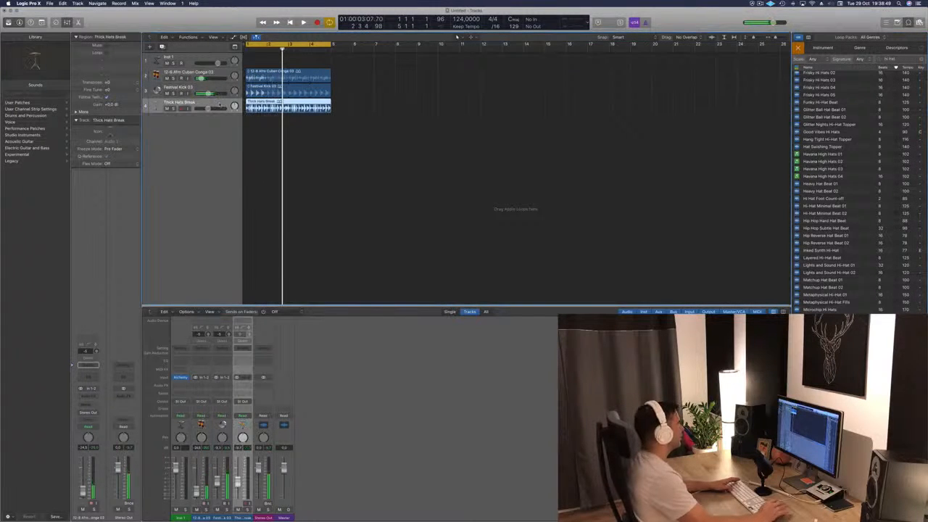
pyautogui.press('space')
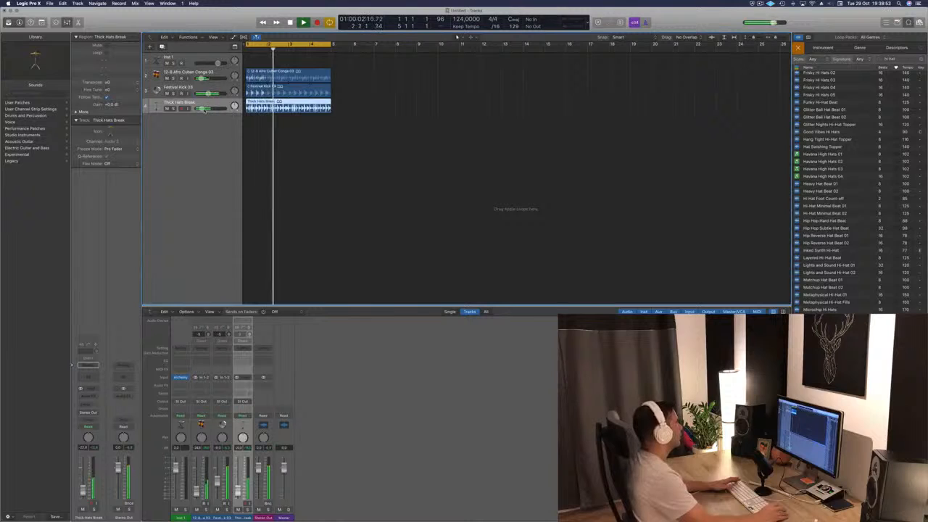
pyautogui.press('Return')
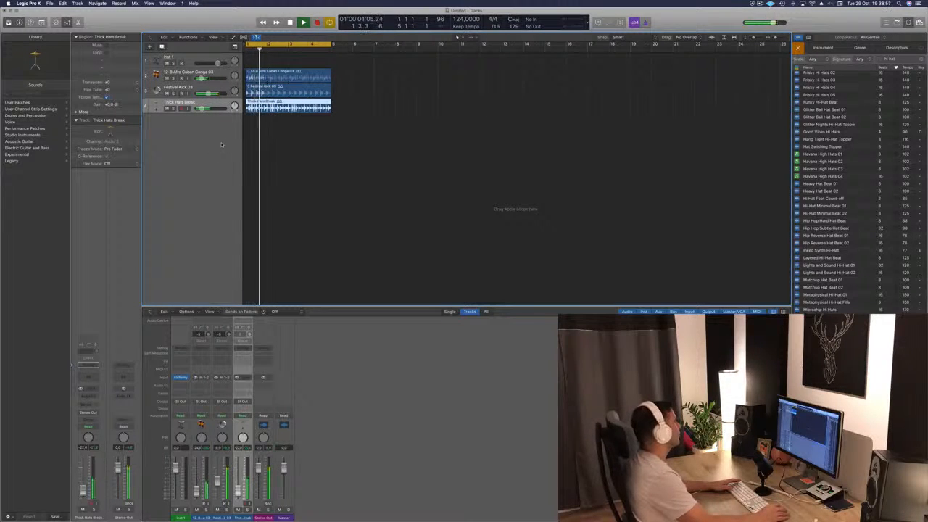
# - Split the Thick Hats Break region at 1 4 2 1 and delete everything after the cut
pyautogui.moveTo(264, 118); pyautogui.dragTo(282, 137)
pyautogui.press('space')
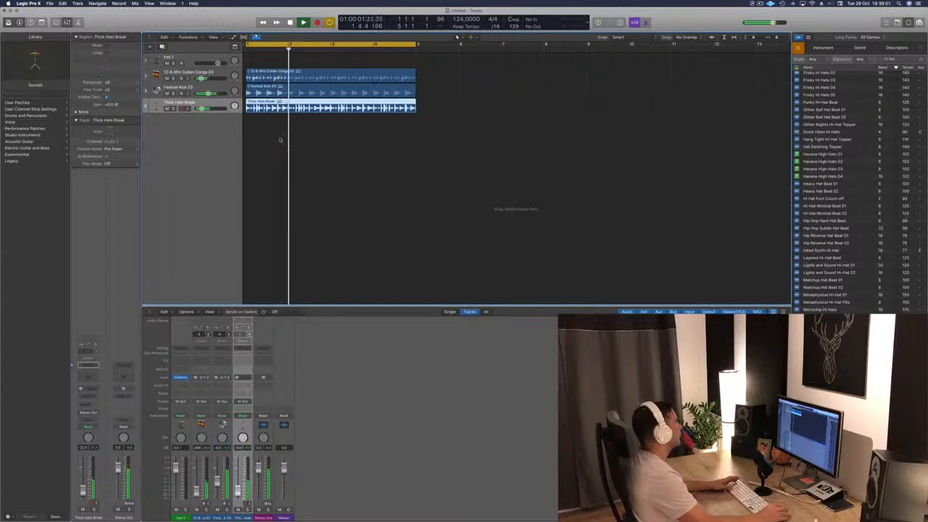
pyautogui.click(280, 109)
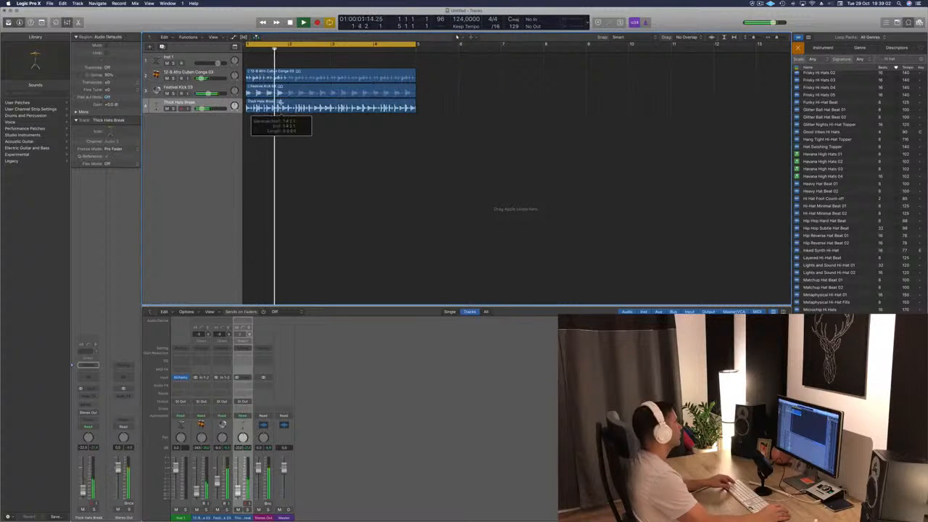
pyautogui.press('Delete')
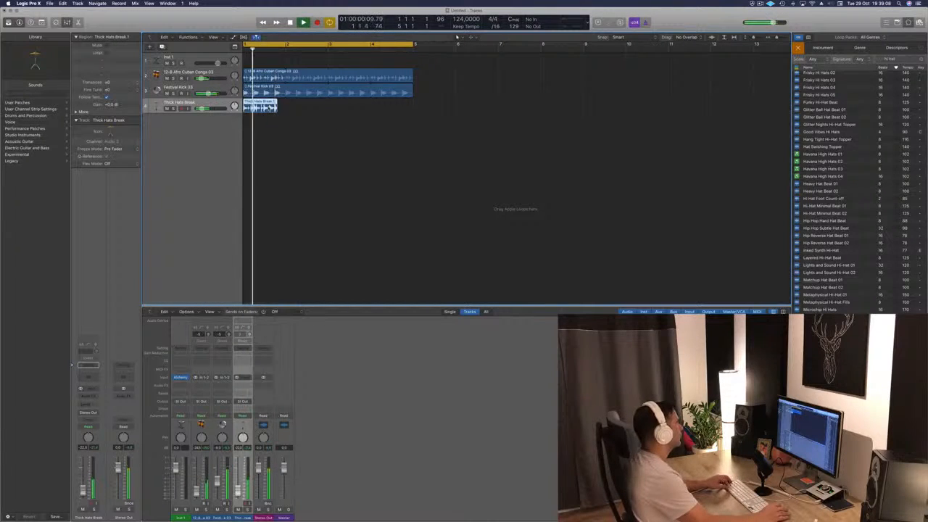
# - Fill the rest of bar 1 with a short Thick Hats Break piece, copy the pattern up to bar 5, and play the arrangement
pyautogui.moveTo(269, 109); pyautogui.dragTo(293, 110)
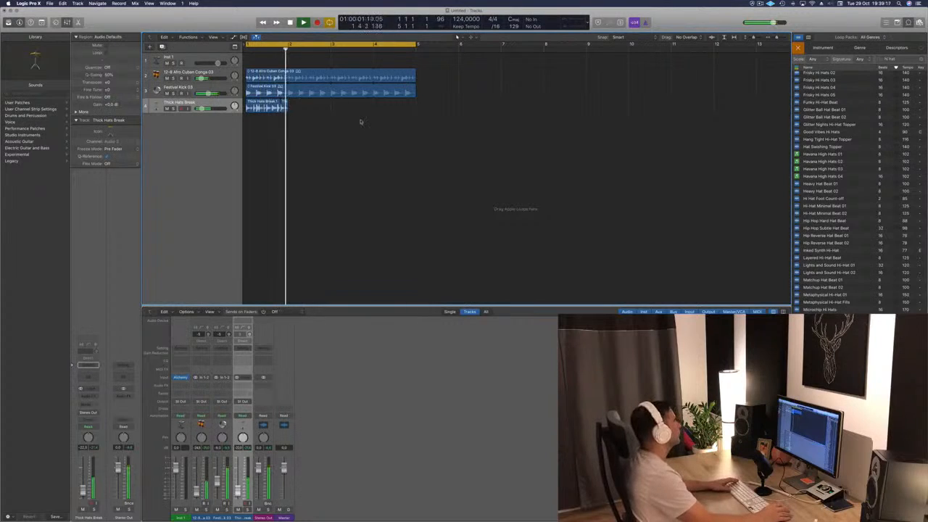
pyautogui.moveTo(306, 109); pyautogui.dragTo(349, 110)
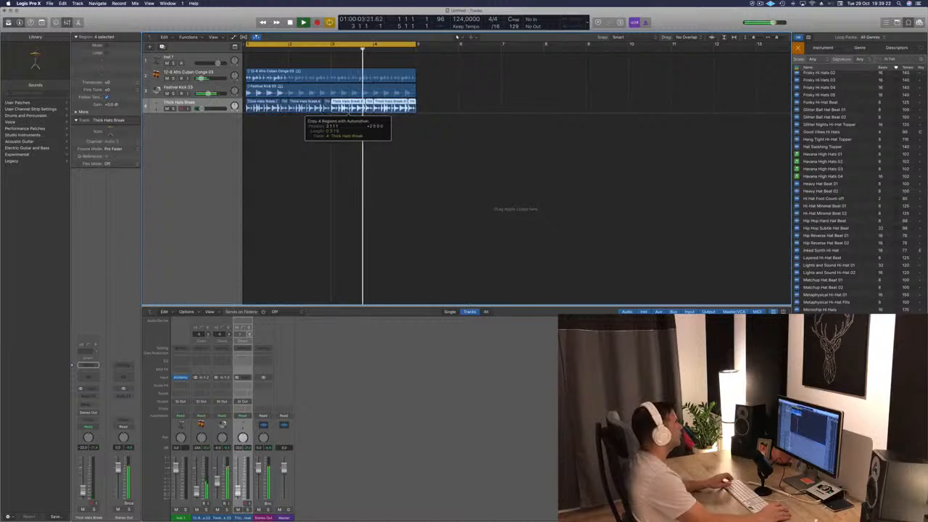
pyautogui.press('space')
pyautogui.press('space')
pyautogui.scroll(-4, 334, 179)
pyautogui.scroll(6, 348, 179)
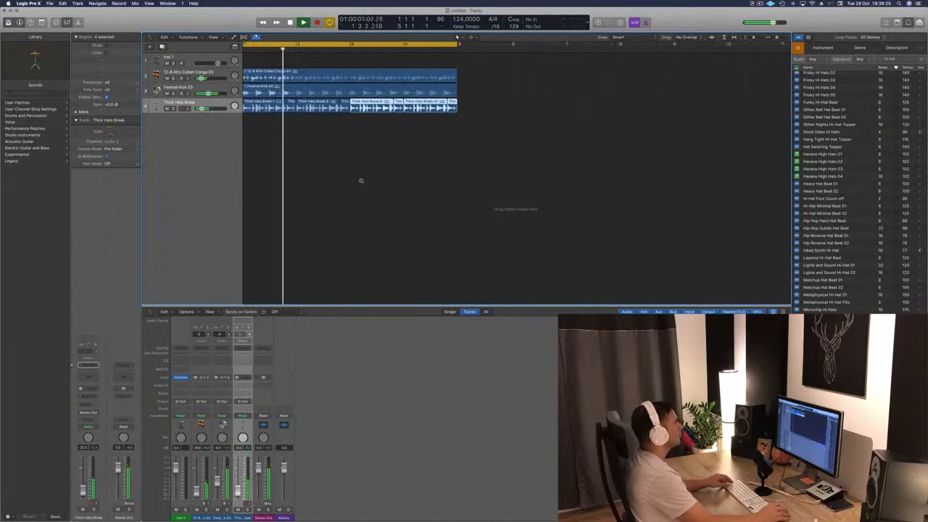
pyautogui.scroll(-2, 362, 182)
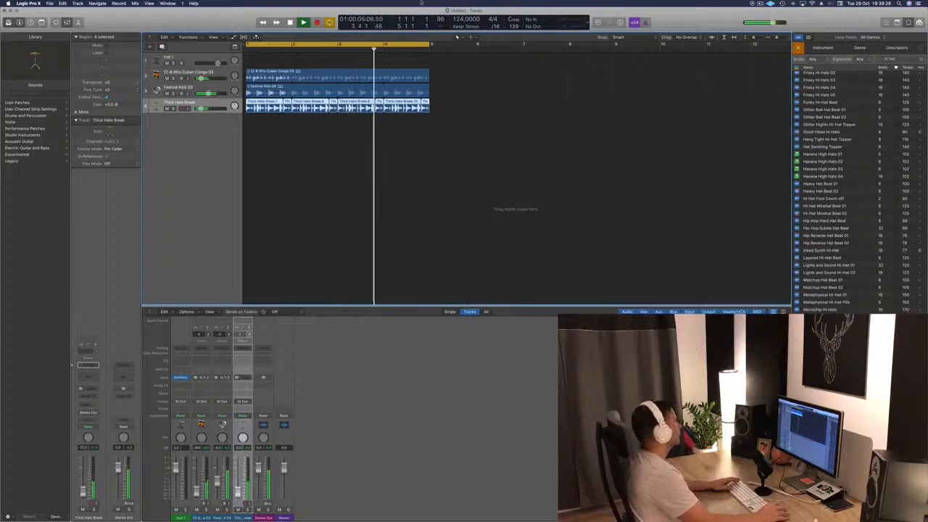
# - Select the Afro Cuban Conga 03 track and slightly lower its volume while the arrangement plays from the start
pyautogui.press('Return')
pyautogui.press('Up')
pyautogui.press('Up')
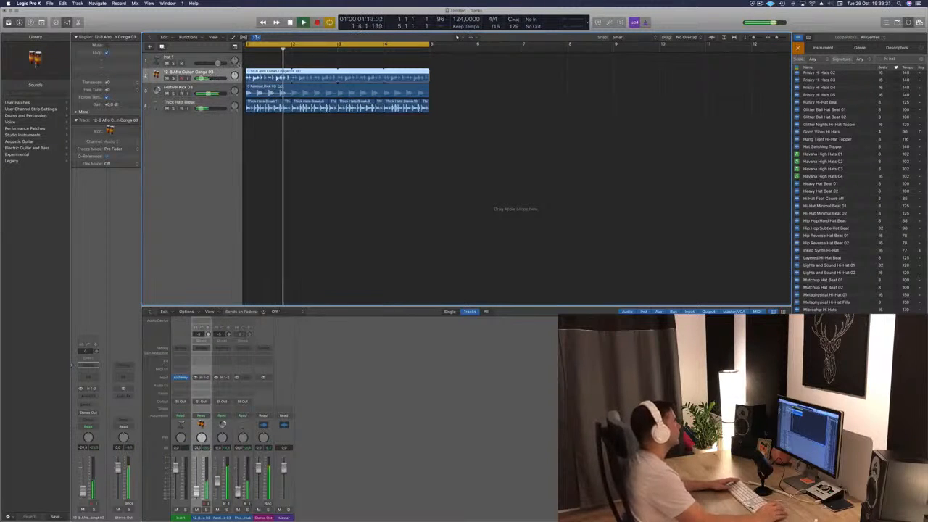
pyautogui.press('Return')
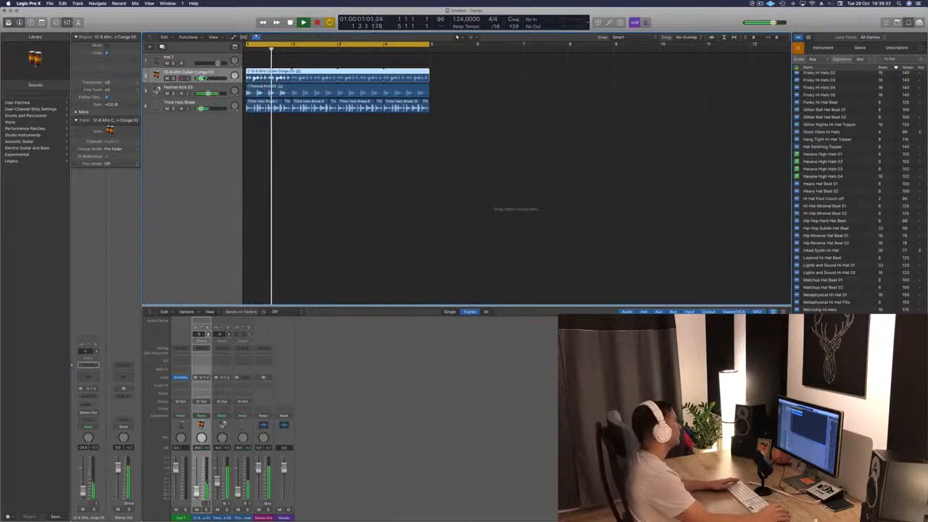
pyautogui.moveTo(201, 78); pyautogui.dragTo(200, 78)
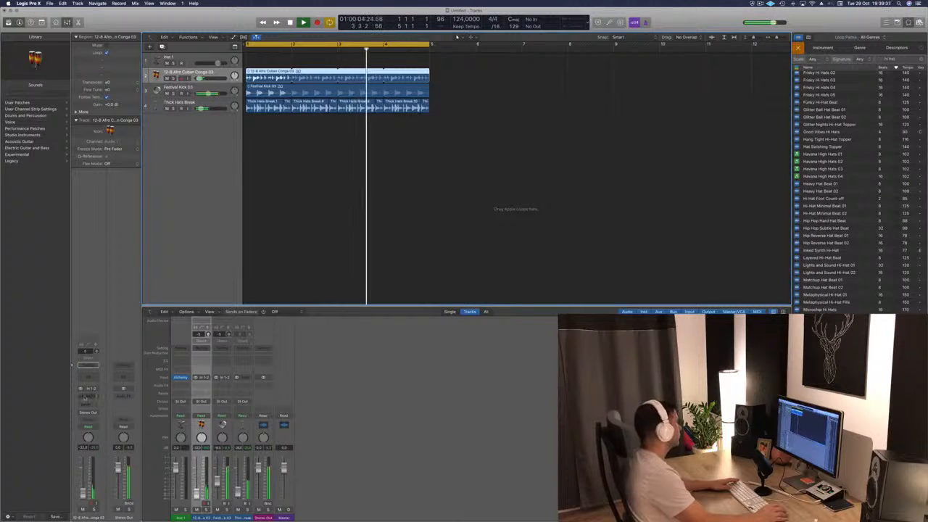
# - Insert a stereo Delay Designer effect on the Afro Cuban Conga 03 track while the arrangement plays
pyautogui.click(85, 396)
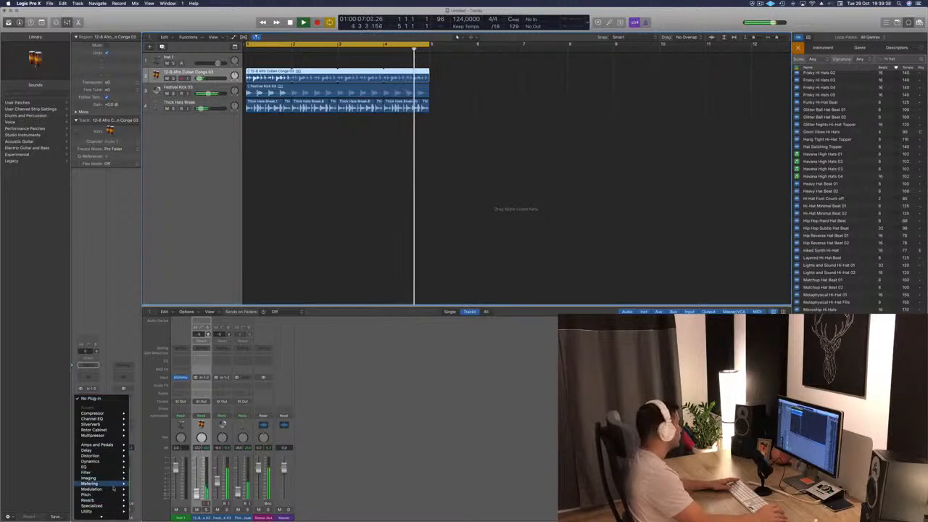
pyautogui.moveTo(111, 467)
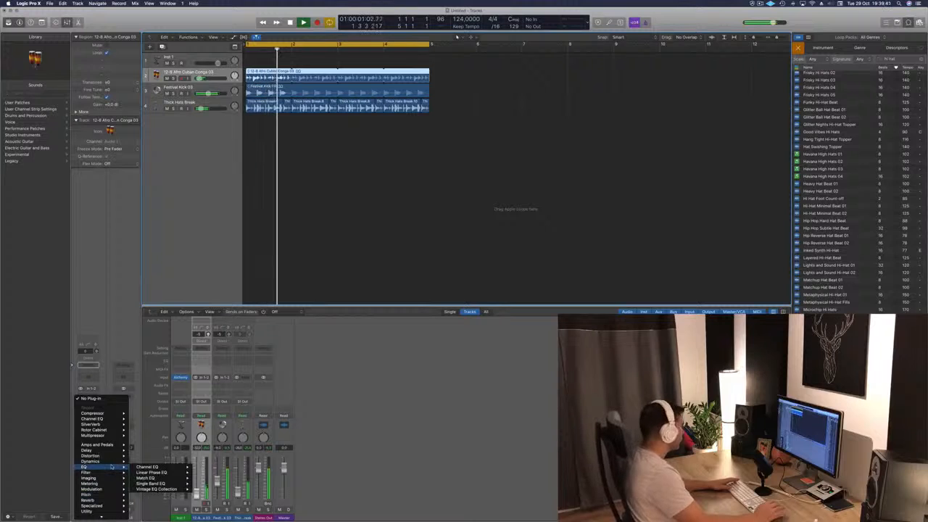
pyautogui.moveTo(108, 450)
pyautogui.moveTo(149, 451)
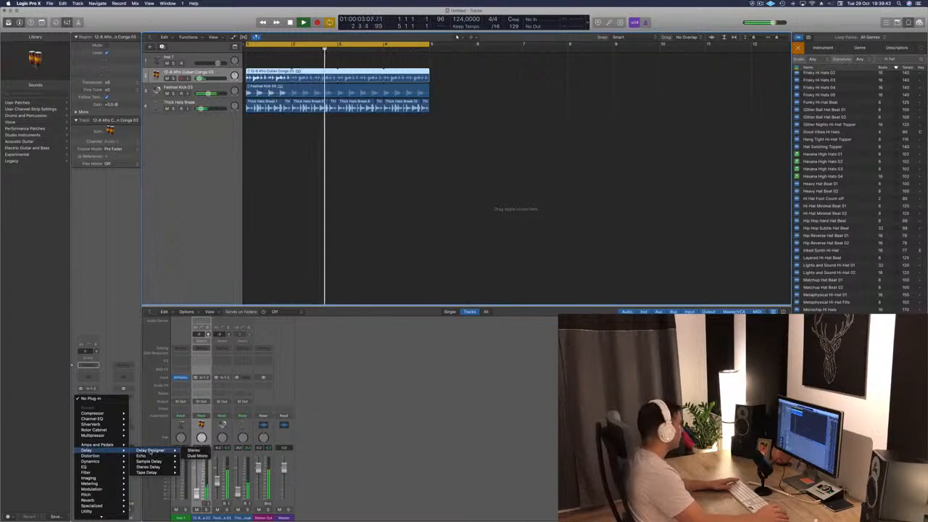
pyautogui.click(193, 451)
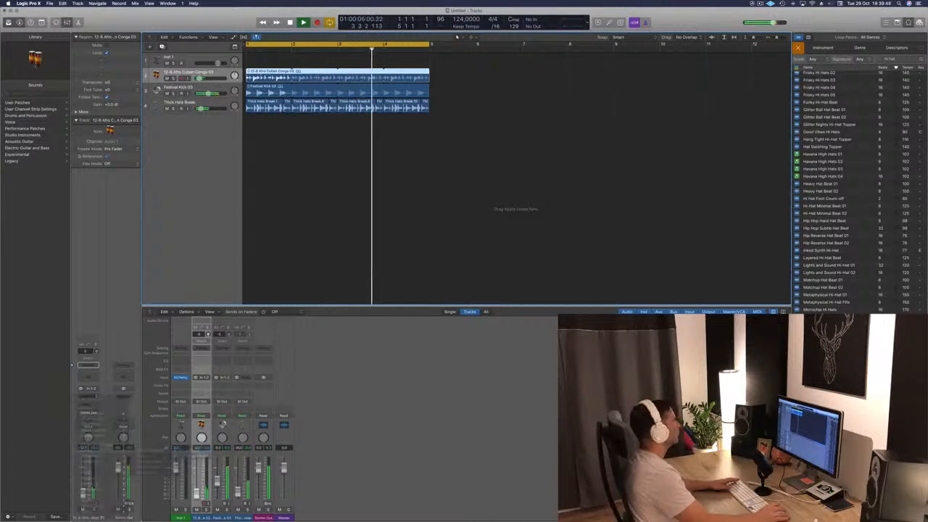
pyautogui.moveTo(148, 27); pyautogui.dragTo(545, 42)
# - Audition successive Delay Designer presets on the conga track during playback, ending on Bounce Pattern
pyautogui.click(477, 73)
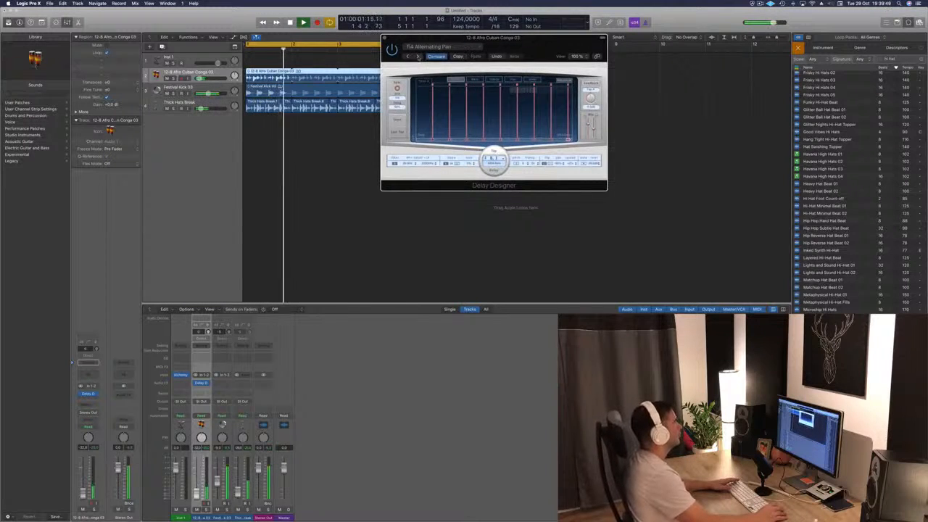
pyautogui.click(417, 56)
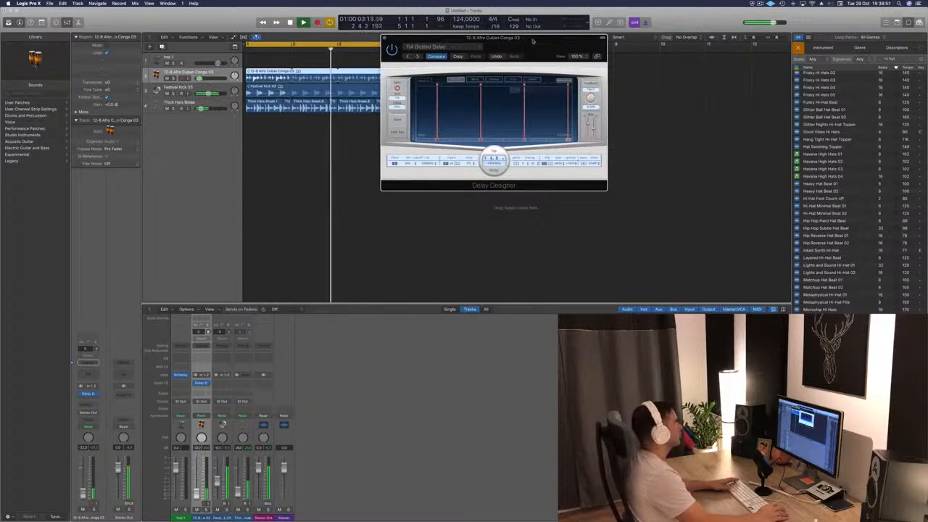
pyautogui.moveTo(532, 39); pyautogui.dragTo(502, 53)
pyautogui.click(388, 71)
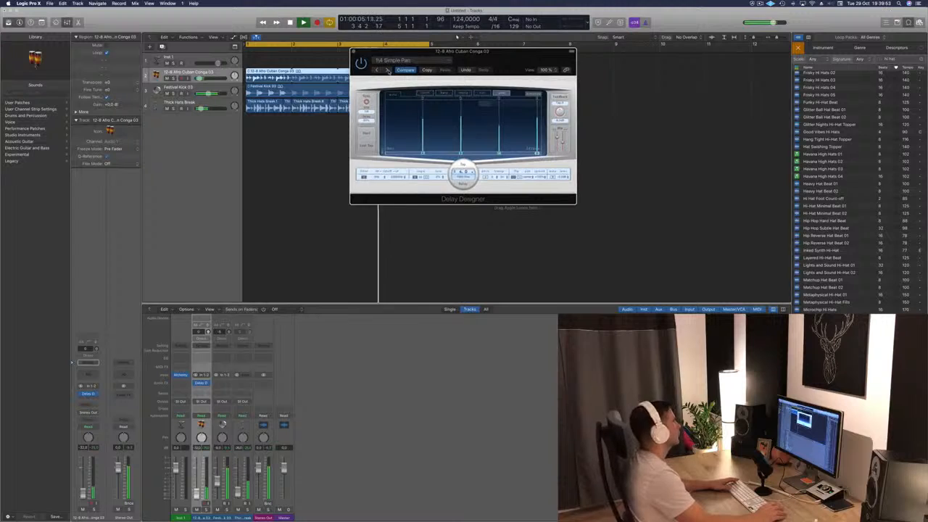
pyautogui.click(388, 71)
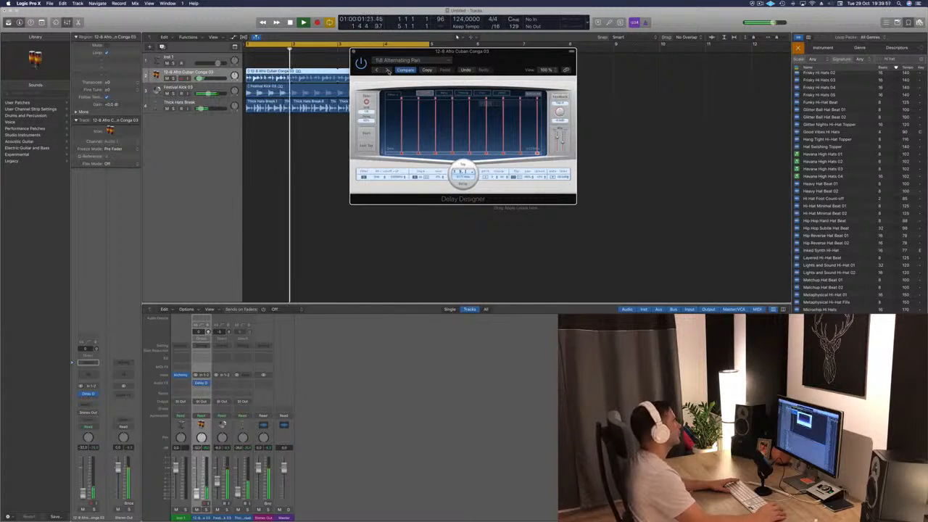
pyautogui.click(388, 70)
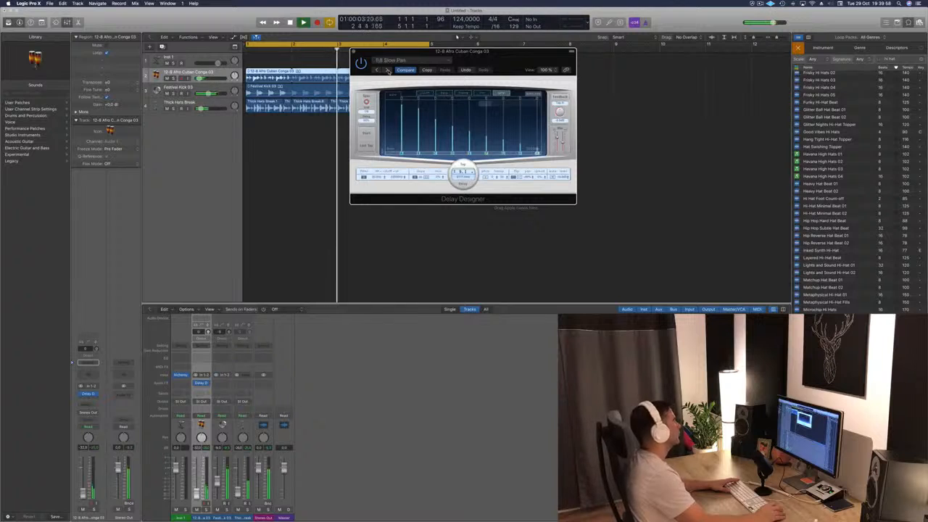
pyautogui.click(388, 71)
pyautogui.click(388, 70)
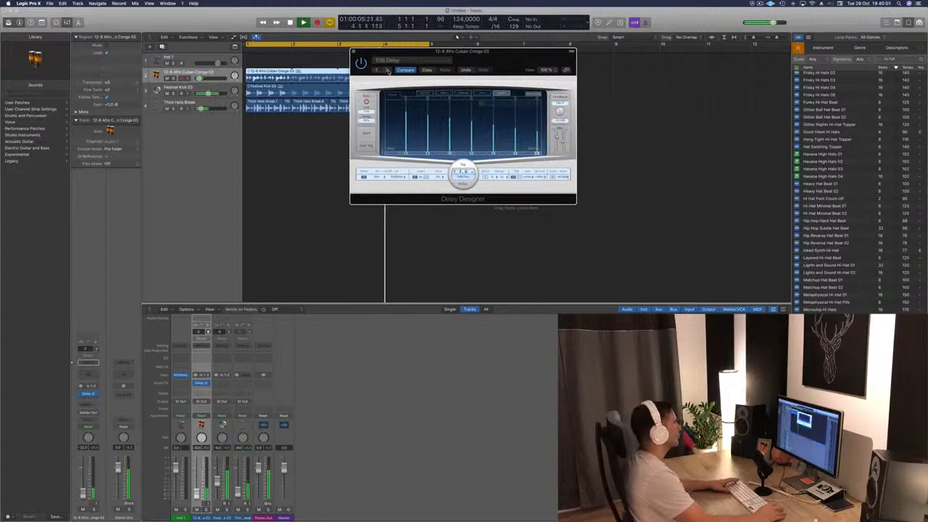
pyautogui.click(388, 70)
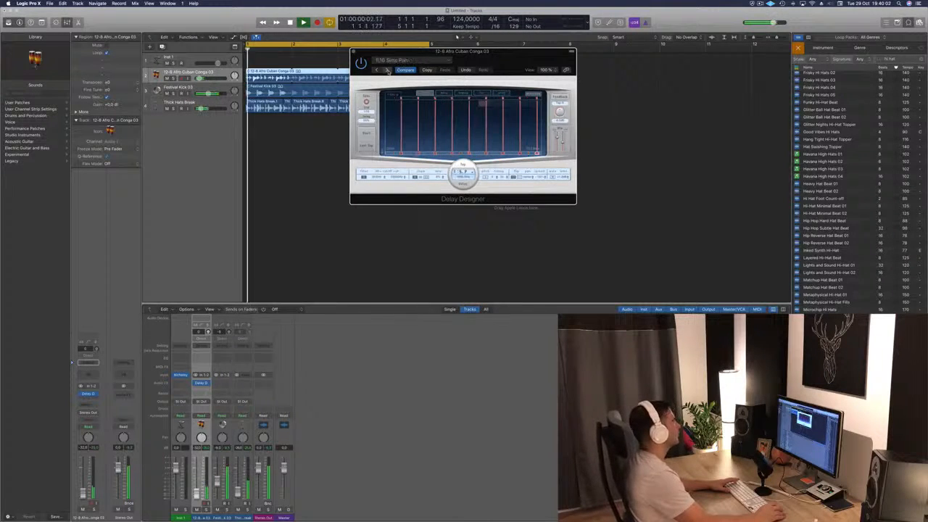
pyautogui.click(388, 70)
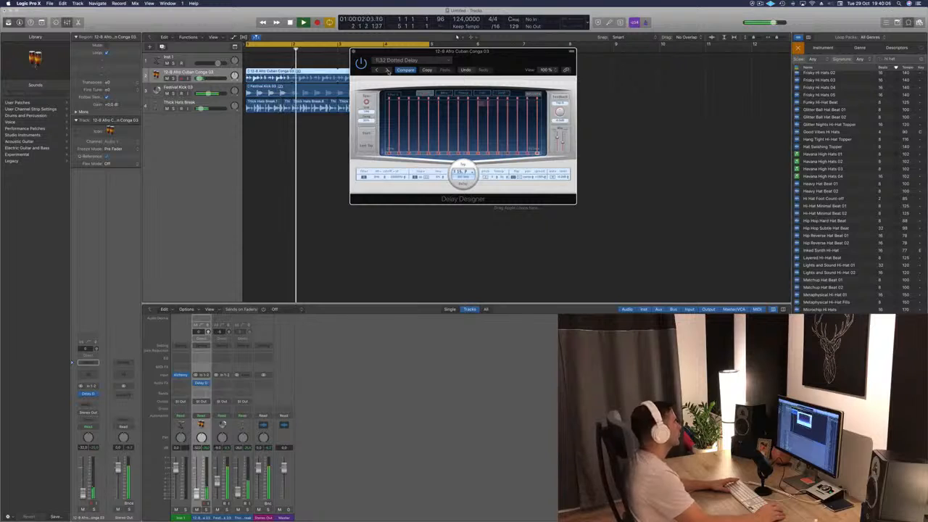
pyautogui.click(387, 71)
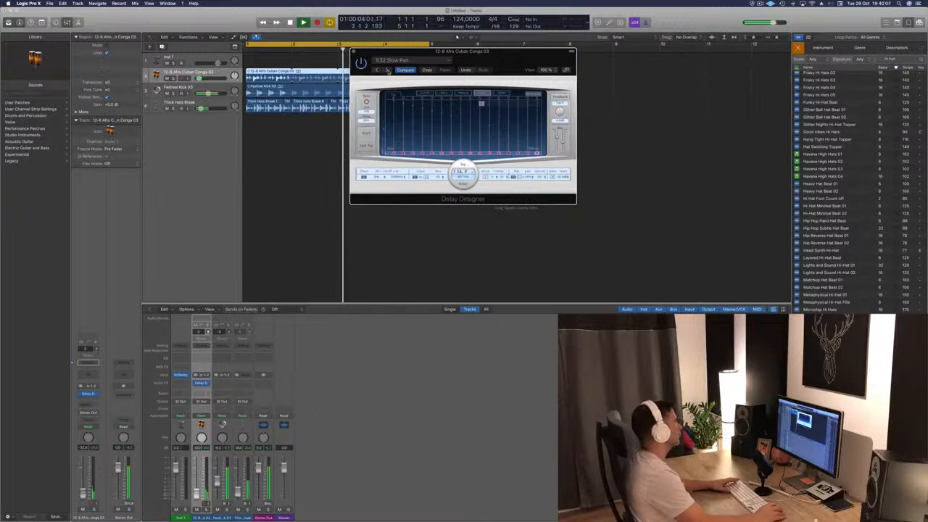
pyautogui.click(388, 71)
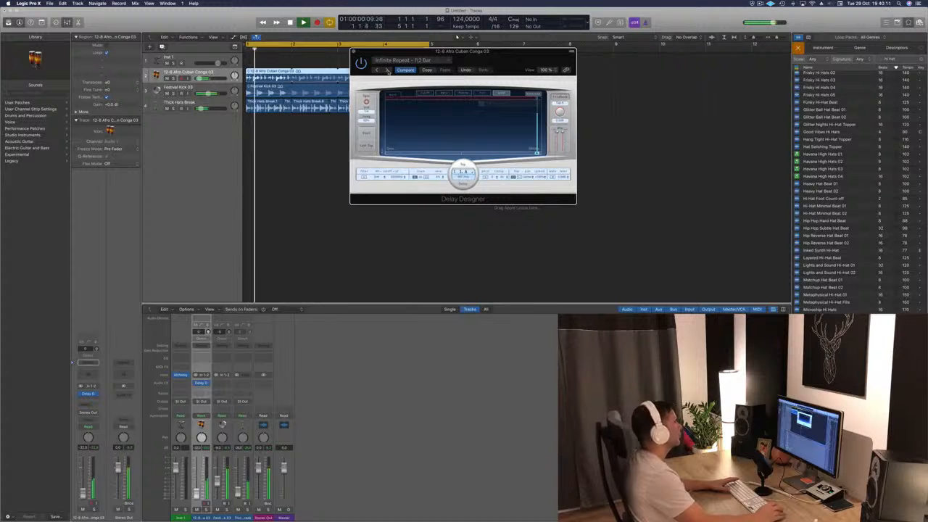
pyautogui.click(388, 70)
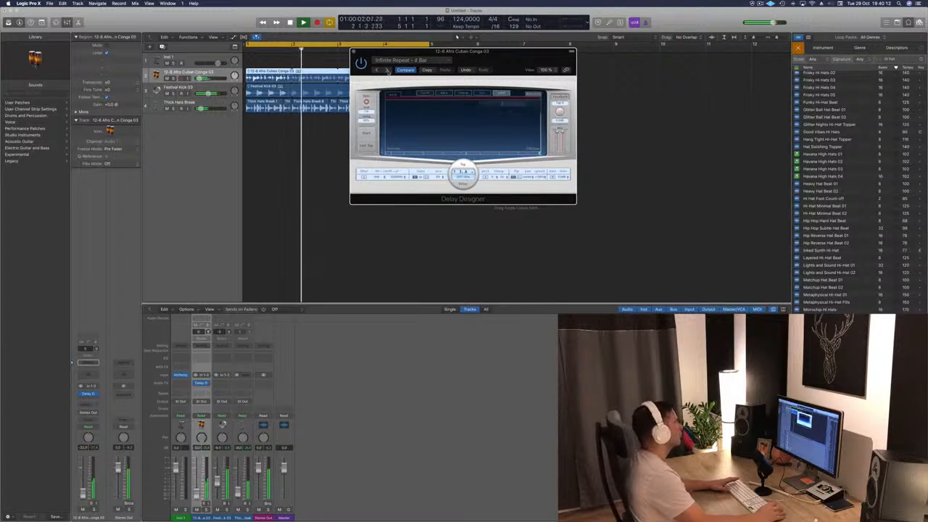
pyautogui.click(388, 70)
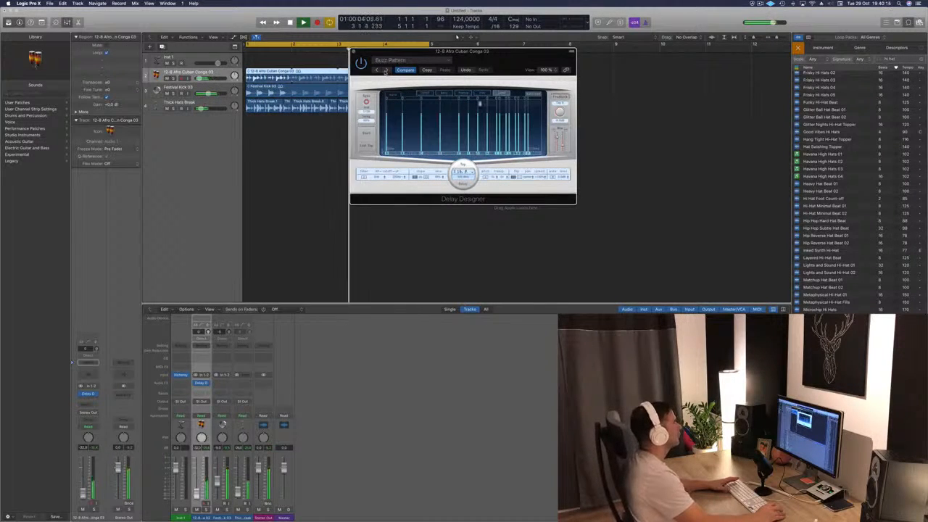
pyautogui.click(378, 70)
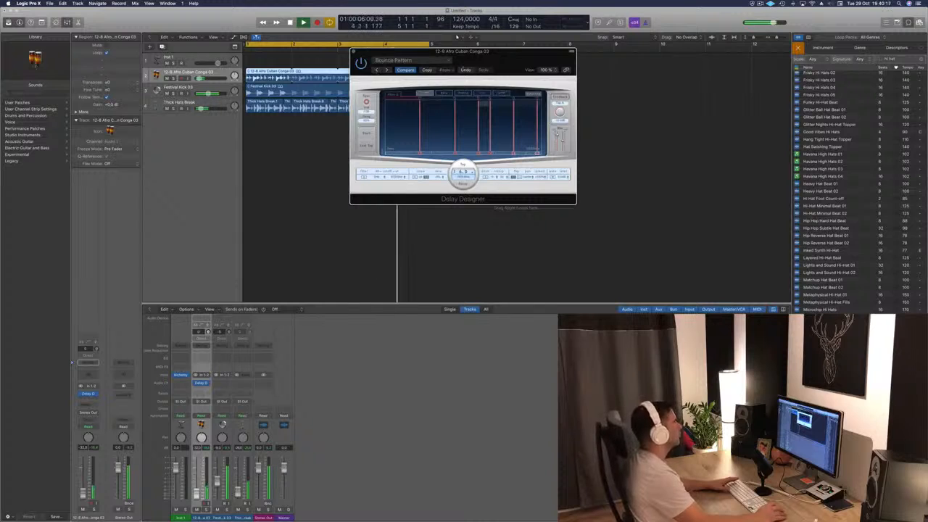
pyautogui.moveTo(406, 51); pyautogui.dragTo(576, 35)
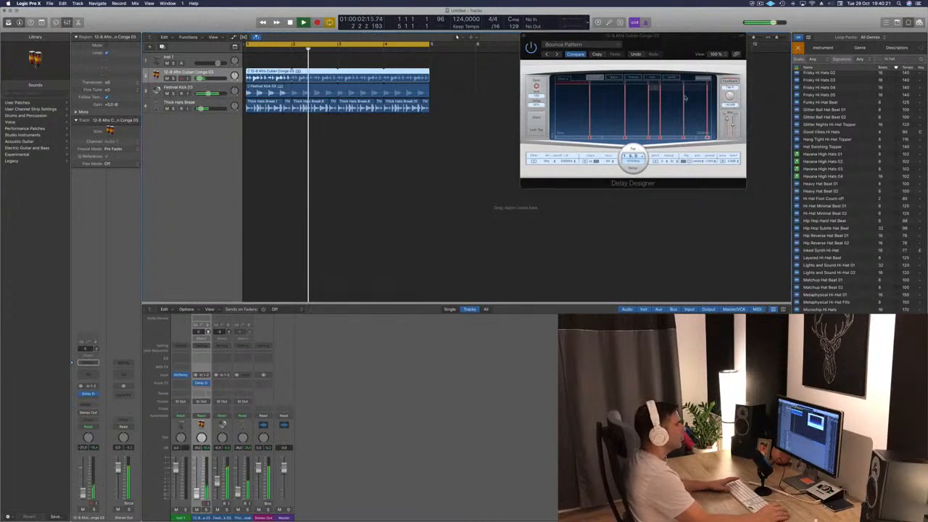
# - Load the 1/16 Filter Pan preset from 03 Simple Filtered in Delay Designer, lower its wet mix level during playback, and close the plug-in
pyautogui.click(589, 45)
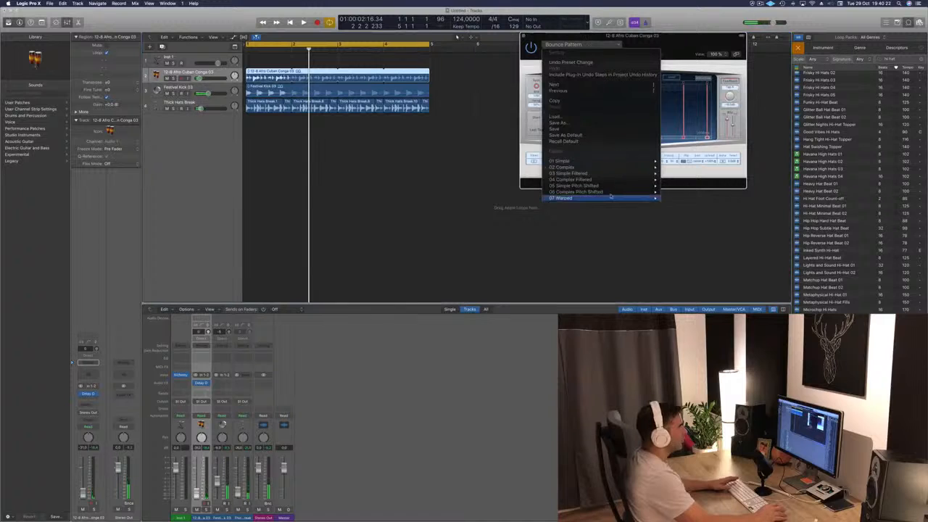
pyautogui.moveTo(613, 170)
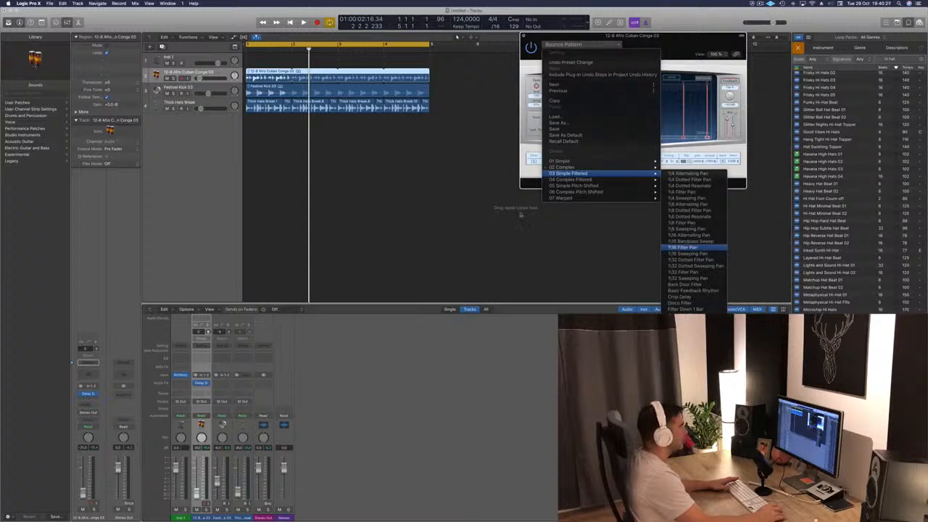
pyautogui.click(695, 248)
pyautogui.press('space')
pyautogui.moveTo(683, 47); pyautogui.dragTo(561, 55)
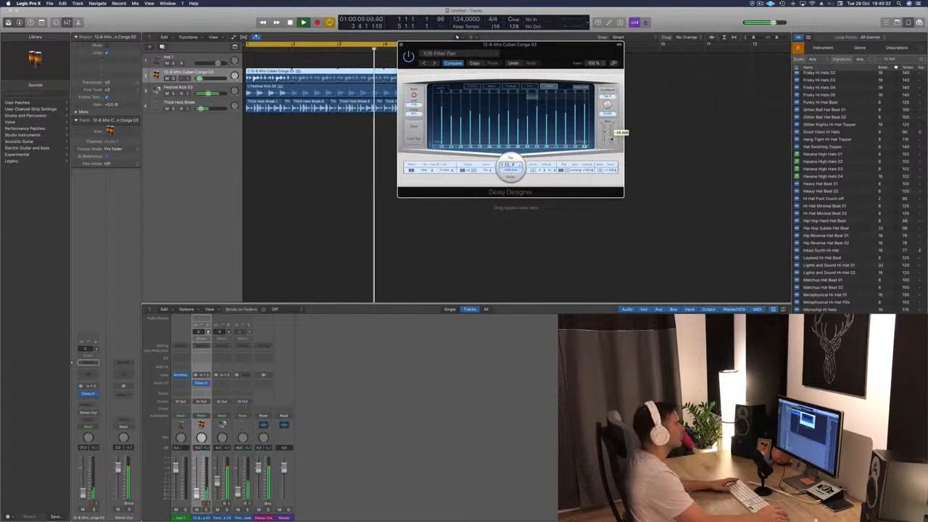
pyautogui.moveTo(611, 141); pyautogui.dragTo(611, 138)
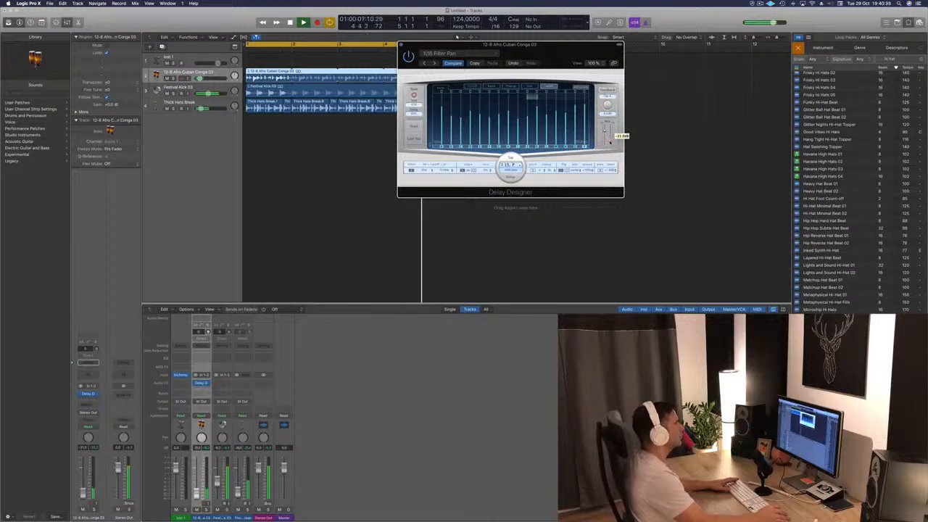
pyautogui.press('super+w')
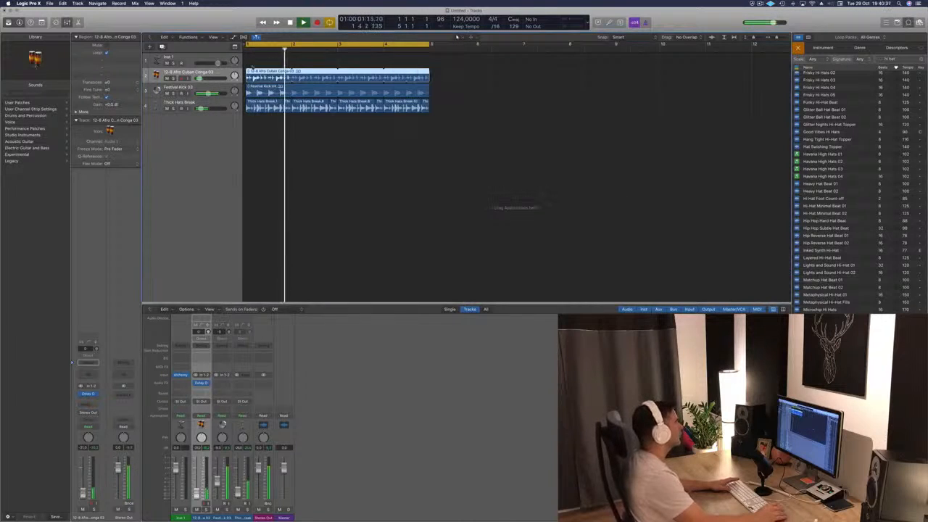
# - Cut the Afro Cuban Conga 03 region down to a short piece at the start of bar 1, deleting everything after it
pyautogui.press('super+Right')
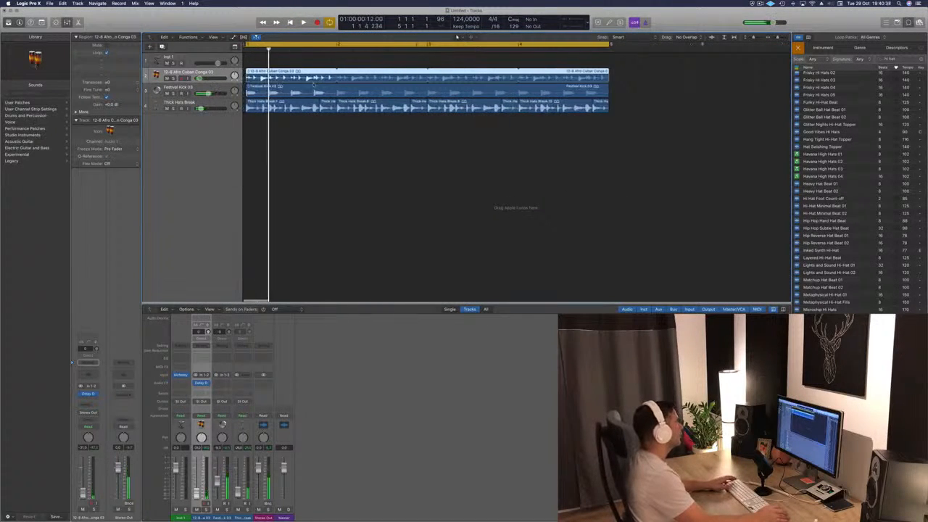
pyautogui.press('space')
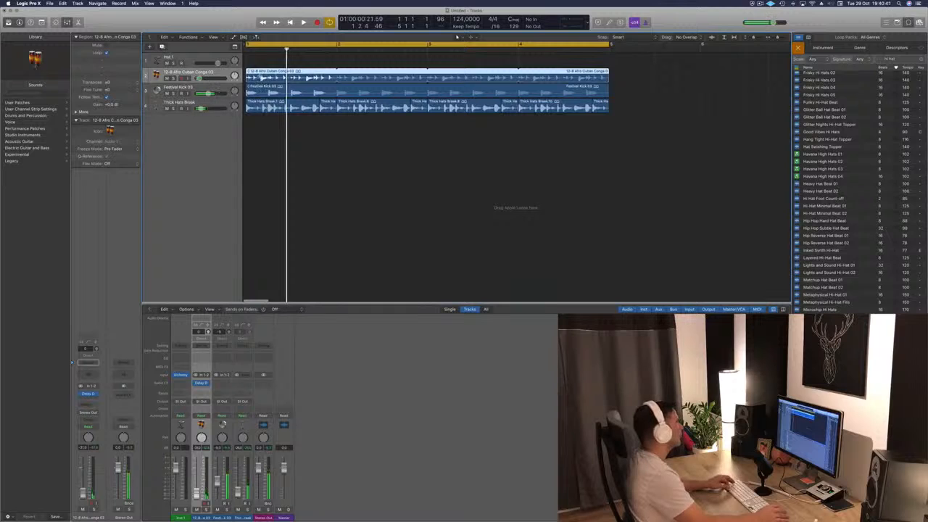
pyautogui.keyDown('super'); pyautogui.doubleClick(262, 77); pyautogui.keyUp('super')
pyautogui.press('Delete')
pyautogui.press('space')
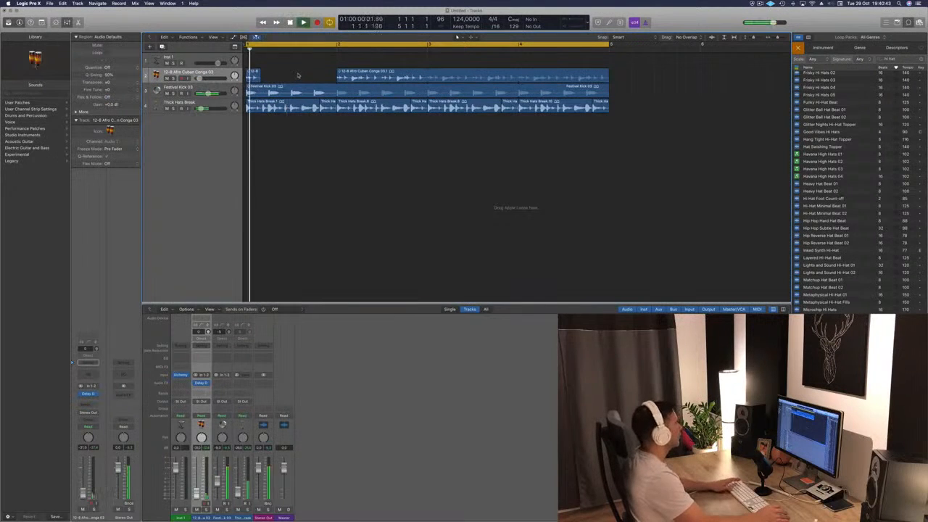
pyautogui.press('space')
pyautogui.press('space')
pyautogui.click(404, 72)
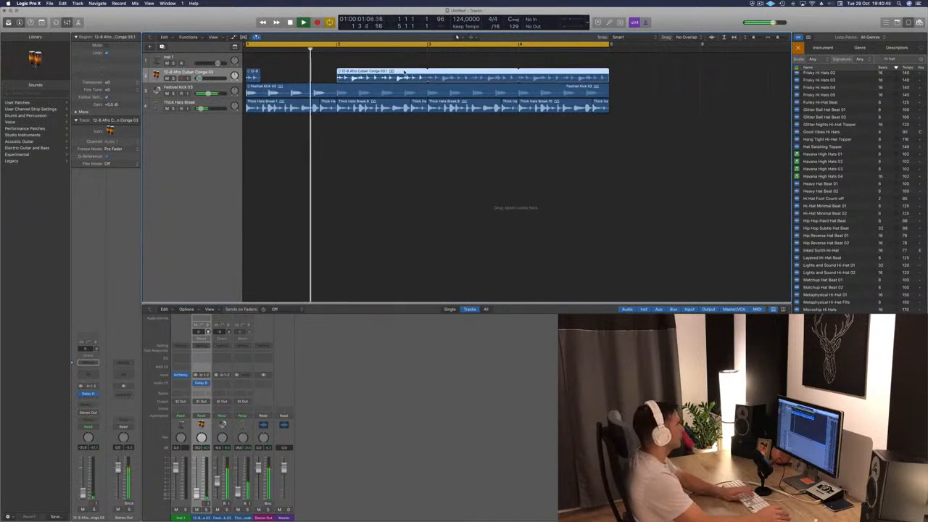
pyautogui.press('Delete')
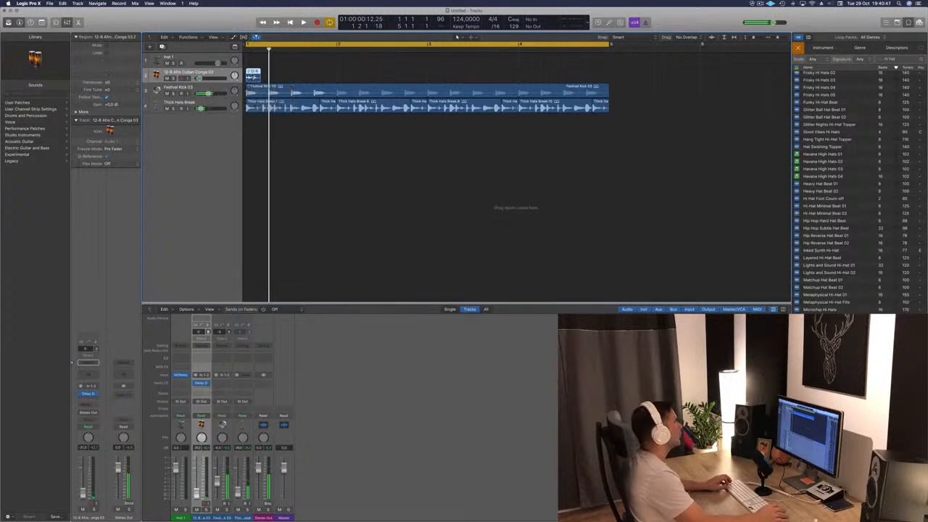
# - Copy the short conga piece to every half bar up to bar 5 and play the arrangement from the start
pyautogui.moveTo(252, 75); pyautogui.dragTo(298, 77)
pyautogui.press('space')
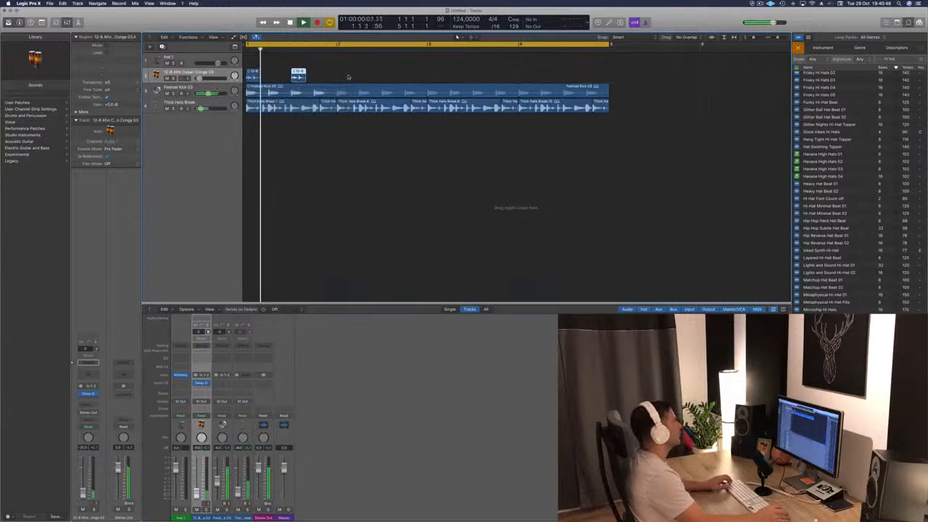
pyautogui.keyDown('shift'); pyautogui.click(252, 76); pyautogui.keyUp('shift')
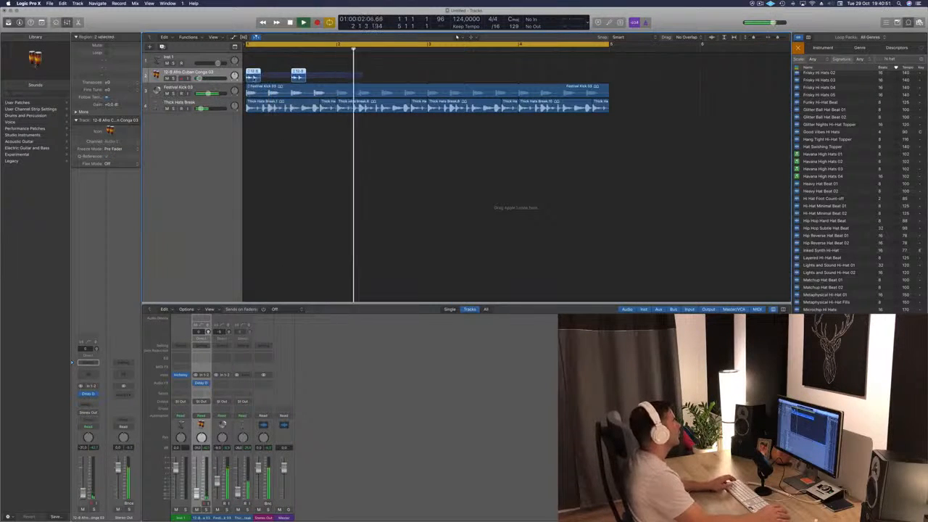
pyautogui.moveTo(253, 76); pyautogui.dragTo(344, 80)
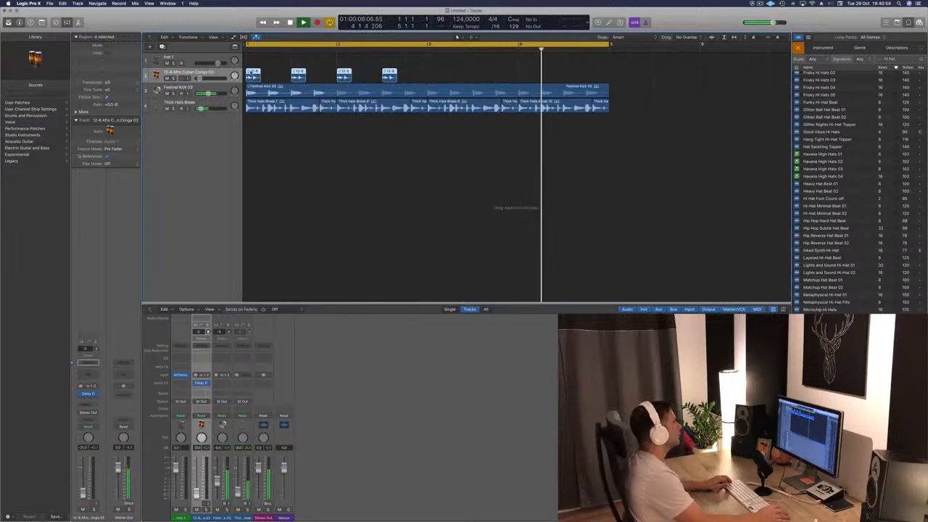
pyautogui.moveTo(255, 75); pyautogui.dragTo(436, 77)
pyautogui.press('space')
# - Add a Channel EQ to the Thick Hats Break track with a 24 dB/Oct low cut at 255 Hz, then close it and deselect the regions
pyautogui.press('space')
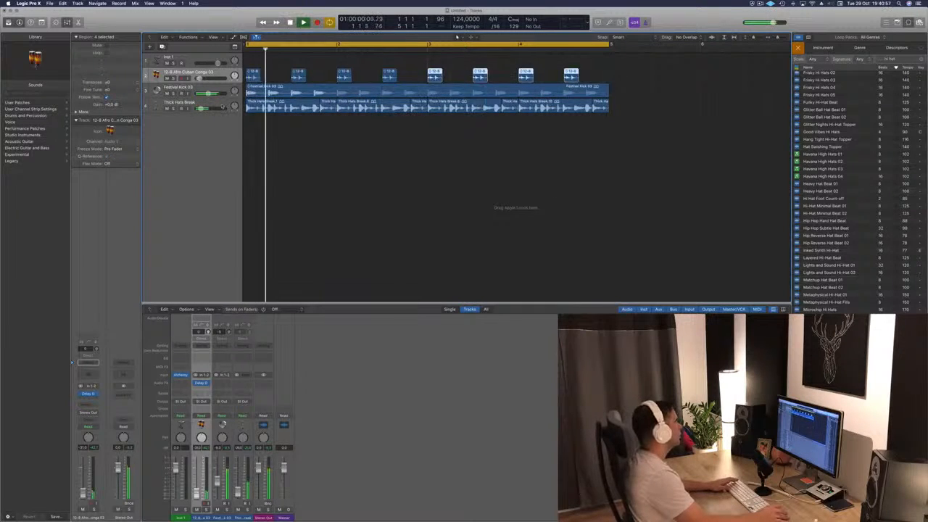
pyautogui.click(181, 104)
pyautogui.press('space')
pyautogui.press('space')
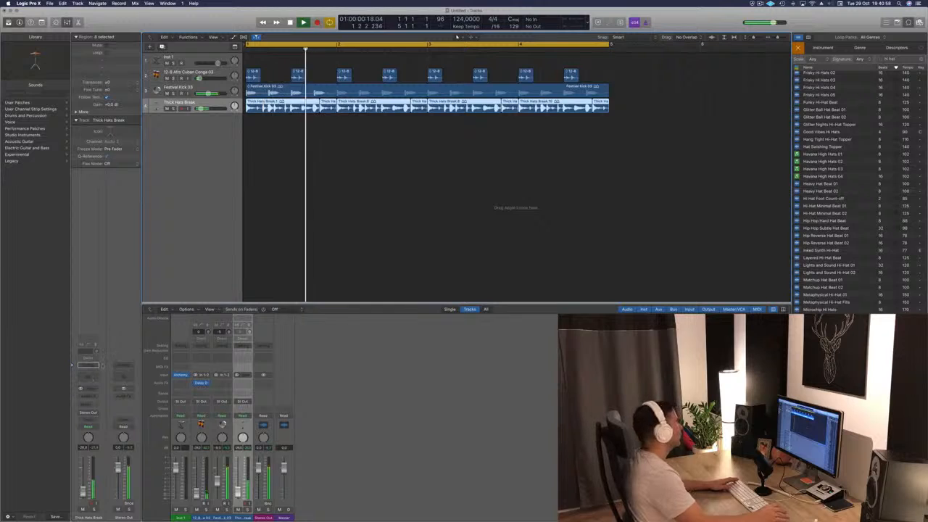
pyautogui.click(90, 375)
pyautogui.click(47, 52)
pyautogui.moveTo(42, 89); pyautogui.dragTo(239, 121)
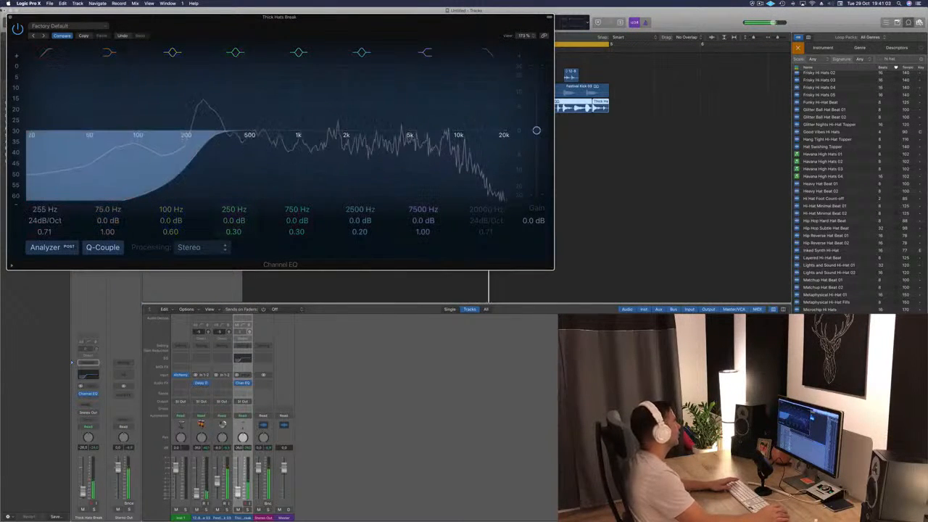
pyautogui.press('super+w')
pyautogui.click(338, 207)
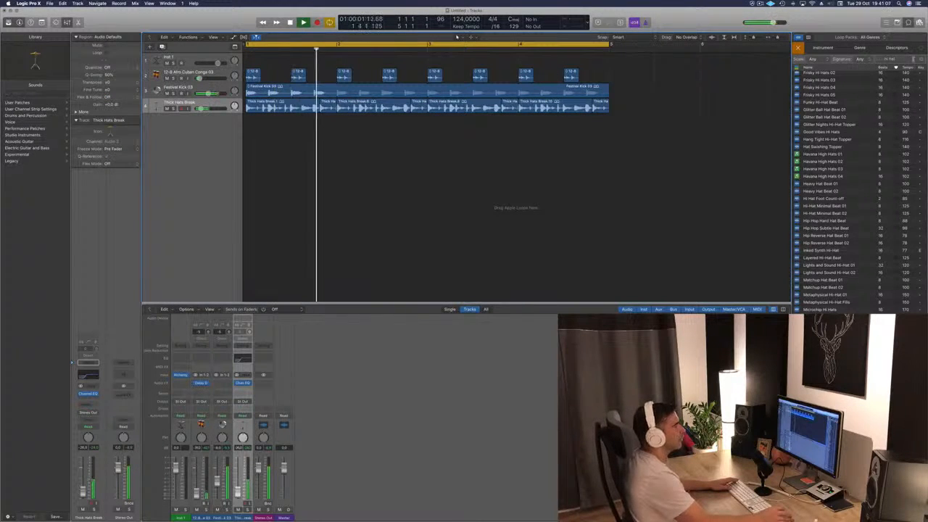
# - Clear the loop name search and preview the Tempo Funk Break and Tense Snare Break loops over the playing beat
pyautogui.click(921, 60)
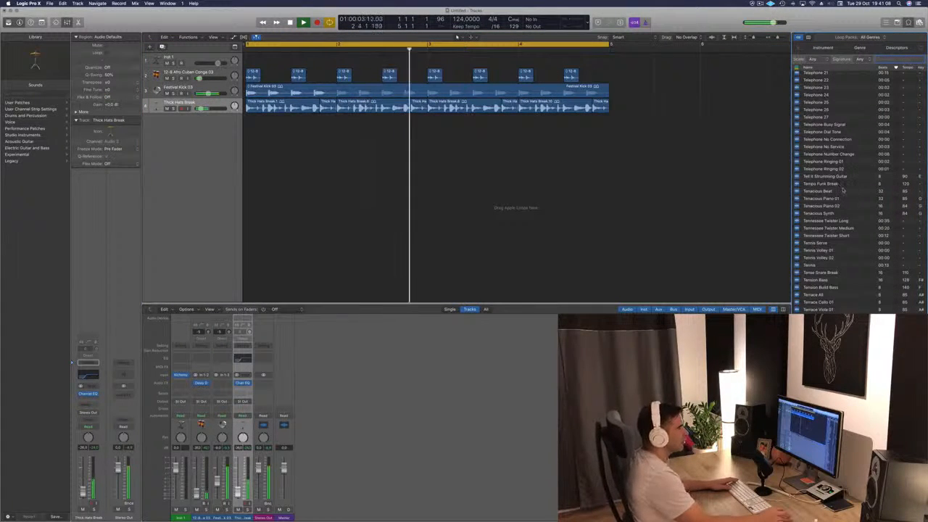
pyautogui.click(825, 185)
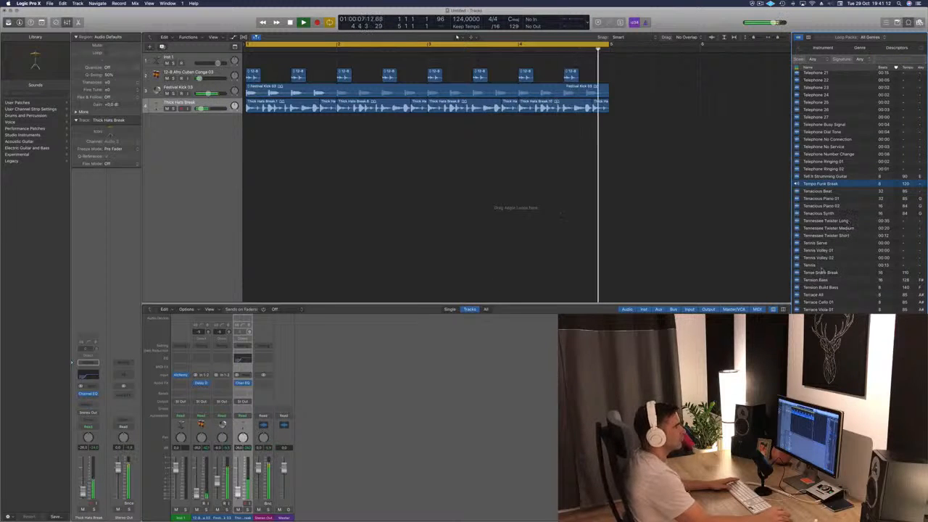
pyautogui.click(815, 273)
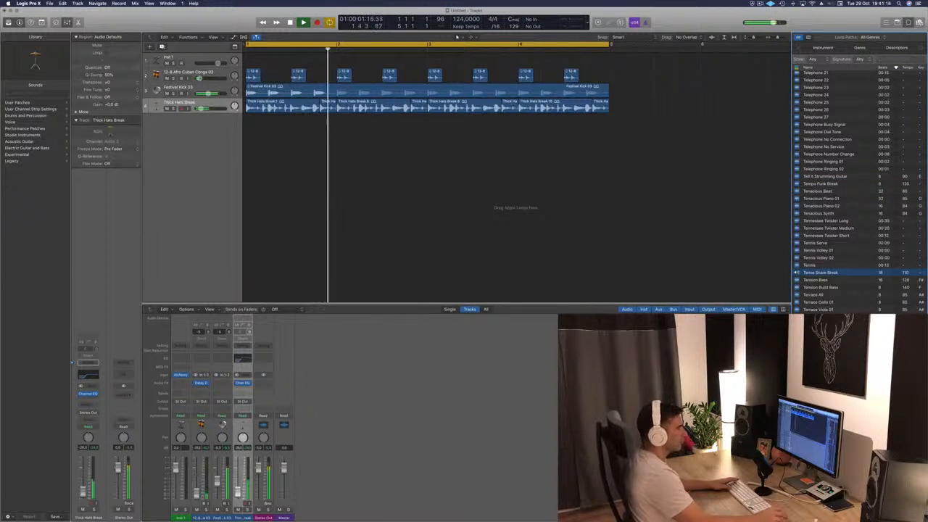
pyautogui.scroll(-3, 870, 253)
pyautogui.click(869, 238)
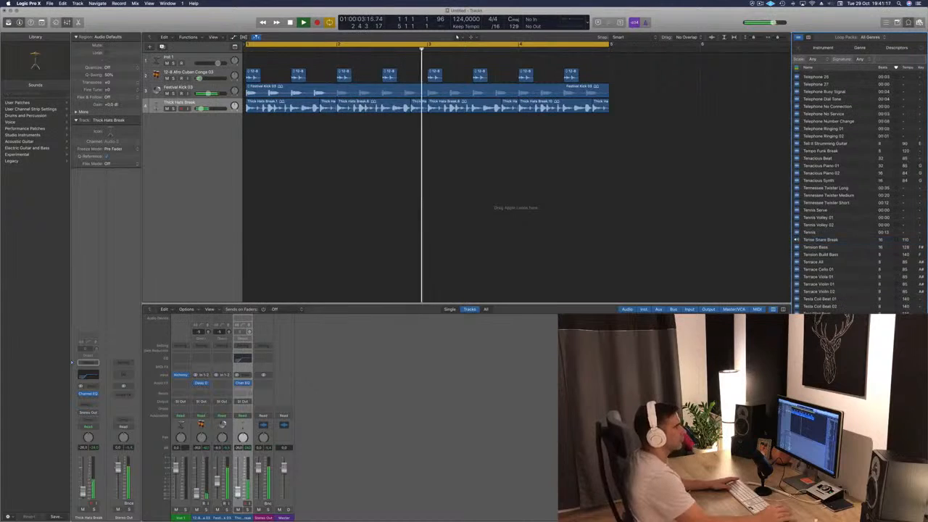
pyautogui.scroll(-6, 874, 276)
# - Preview Texas Blues Rhythm 02, Texas Blues Rhythm 03, Texas Blues Solo 03 and Texas Roadhouse Bass over the beat
pyautogui.click(874, 279)
pyautogui.scroll(-10, 874, 280)
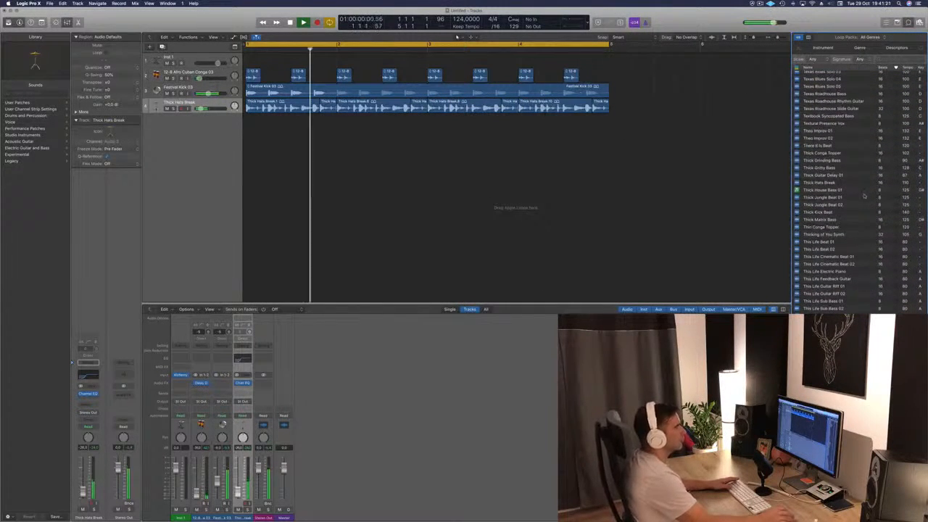
pyautogui.scroll(6, 866, 239)
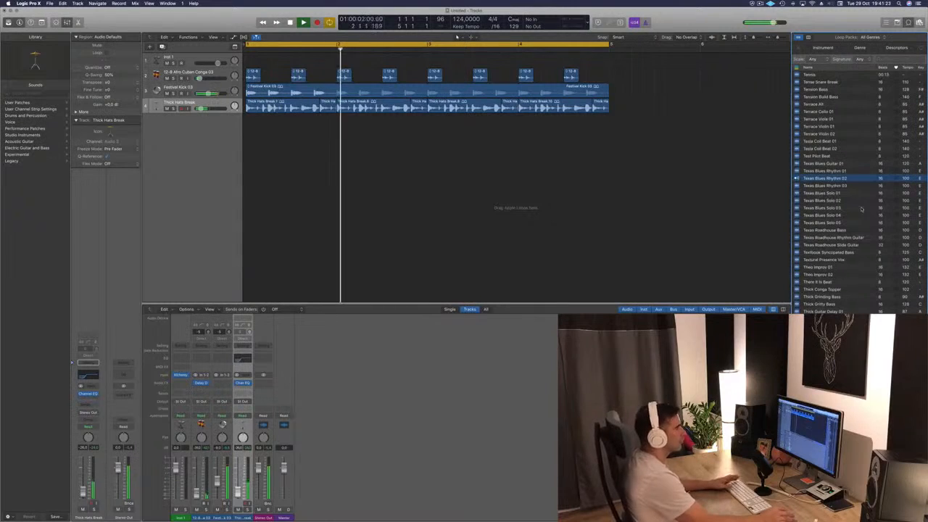
pyautogui.press('Down')
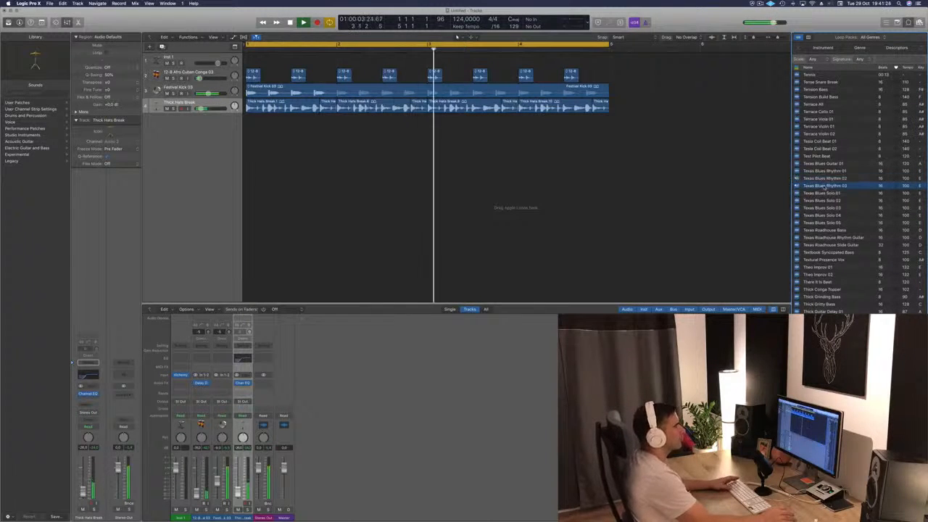
pyautogui.click(823, 207)
pyautogui.scroll(-2, 838, 223)
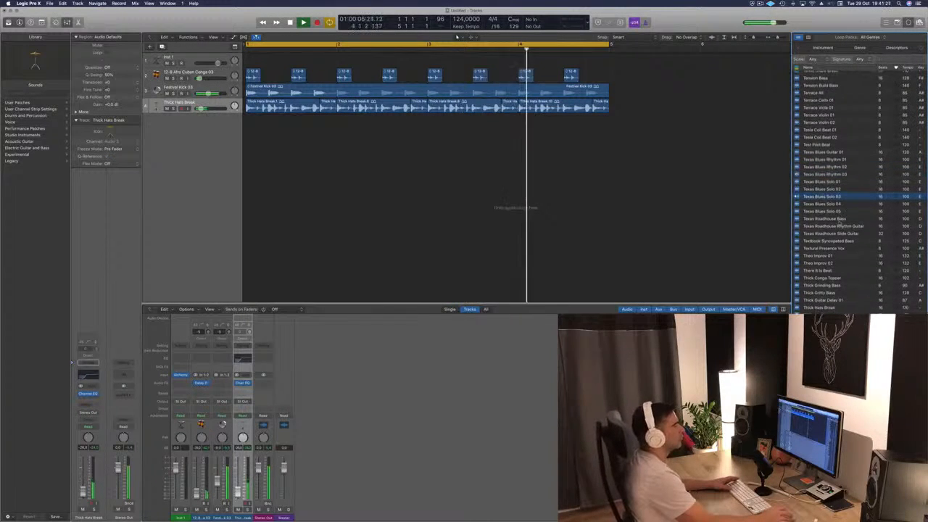
pyautogui.click(840, 217)
pyautogui.scroll(-5, 852, 237)
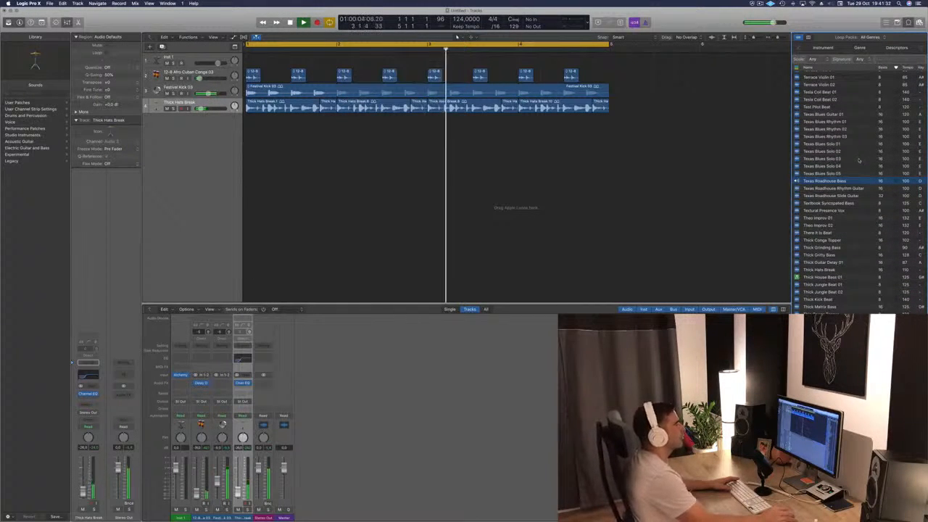
# - Add the Texas Roadhouse Bass loop on a new track at bar 1, fine-tune its volume during playback and deselect the region
pyautogui.press('space')
pyautogui.moveTo(800, 185); pyautogui.dragTo(221, 145)
pyautogui.press('space')
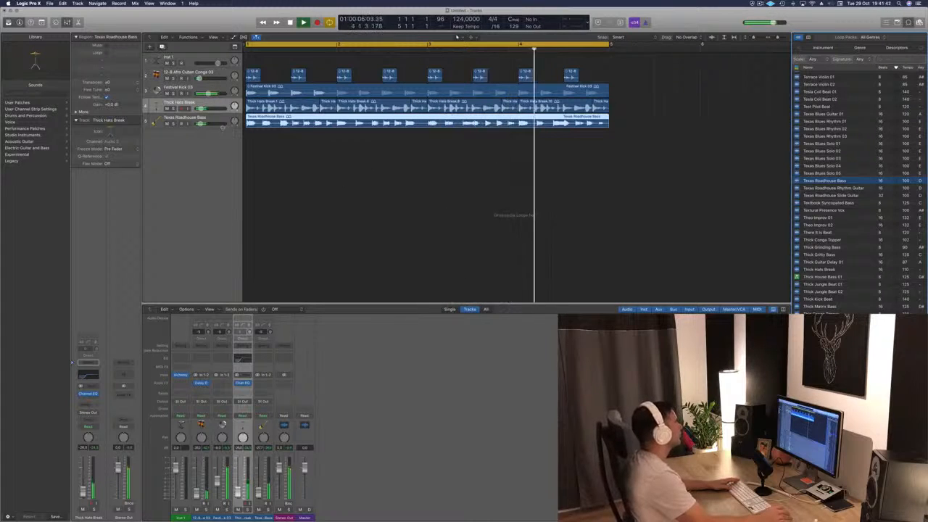
pyautogui.moveTo(200, 124); pyautogui.dragTo(202, 124)
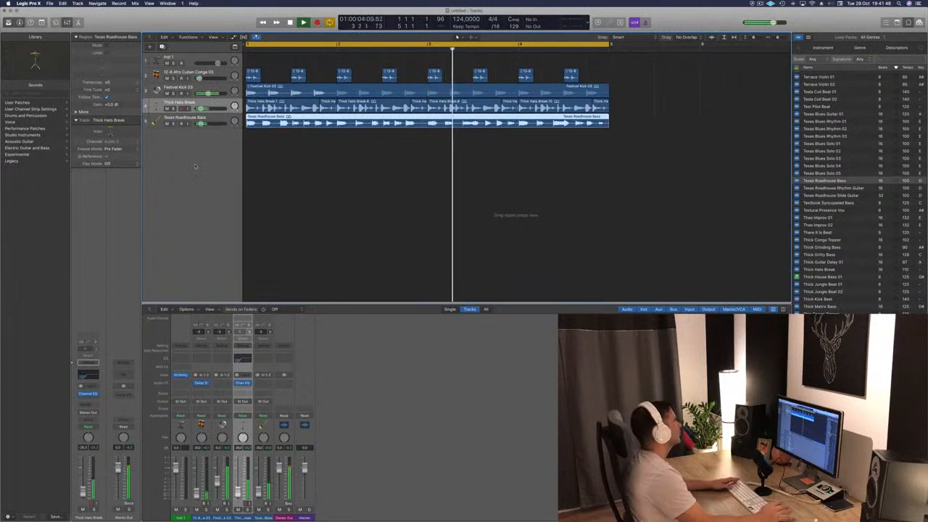
pyautogui.click(290, 189)
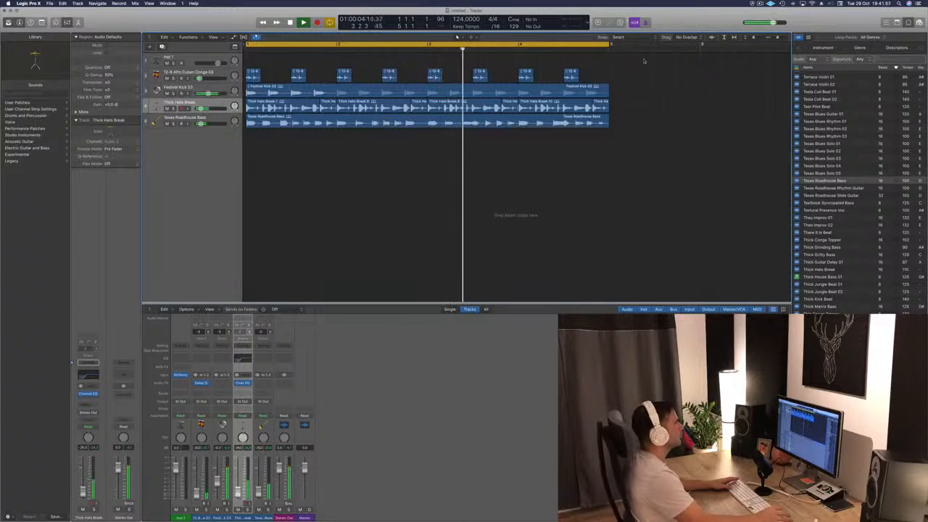
# - Try shifting all the short conga pieces slightly later, undo both shifts and restart playback with nothing selected
pyautogui.moveTo(635, 63); pyautogui.dragTo(259, 76)
pyautogui.click(263, 64)
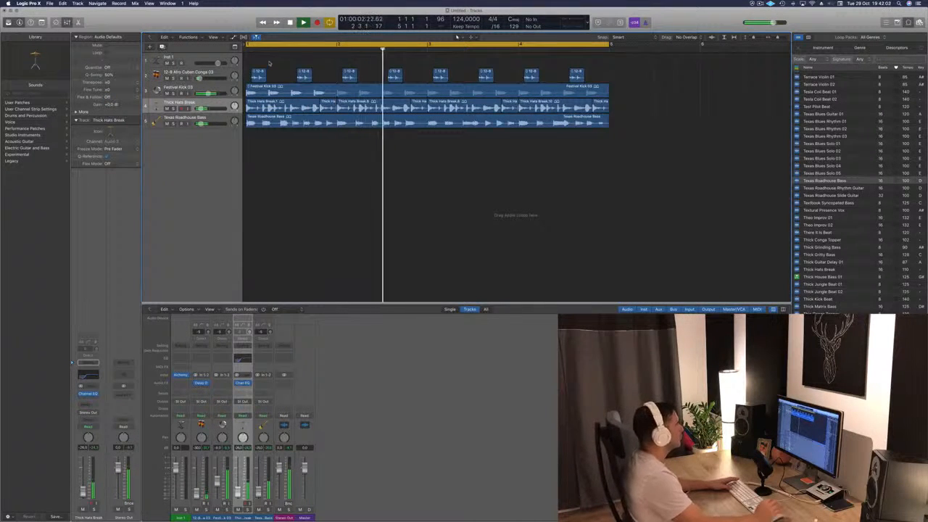
pyautogui.moveTo(613, 69); pyautogui.dragTo(263, 75)
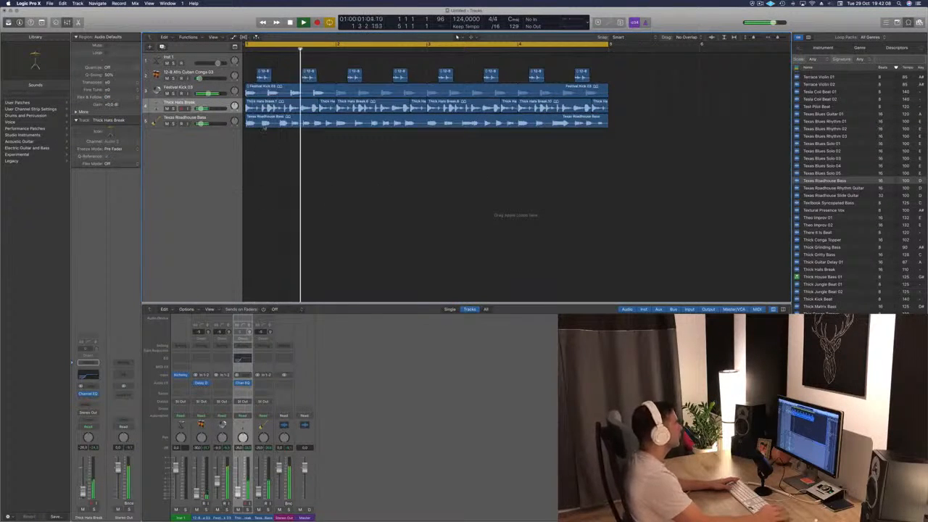
pyautogui.press('super+z')
pyautogui.press('super+z')
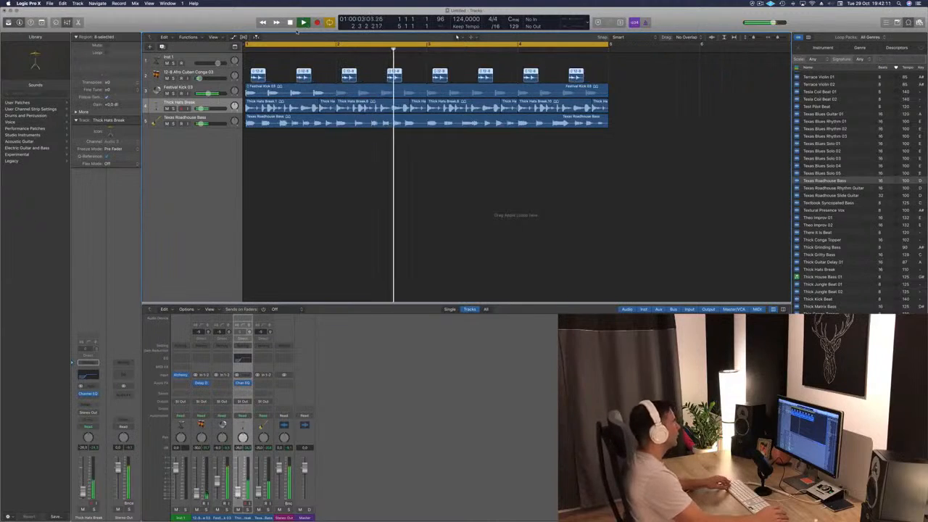
pyautogui.press('space')
pyautogui.press('space')
pyautogui.click(315, 179)
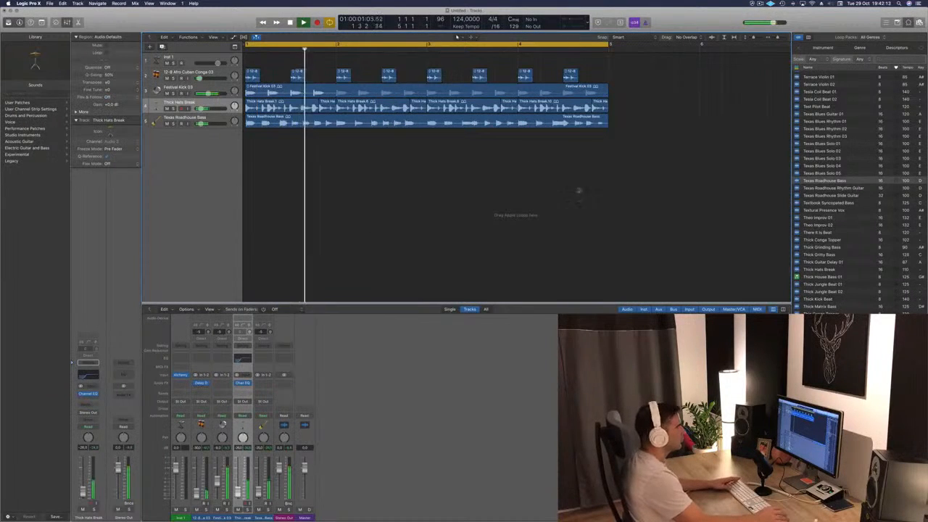
# - Preview the Theo Improv 01 and Theo Improv 02 loops and add Theo Improv 01 on a new track at bar 1
pyautogui.scroll(-2, 808, 217)
pyautogui.click(817, 202)
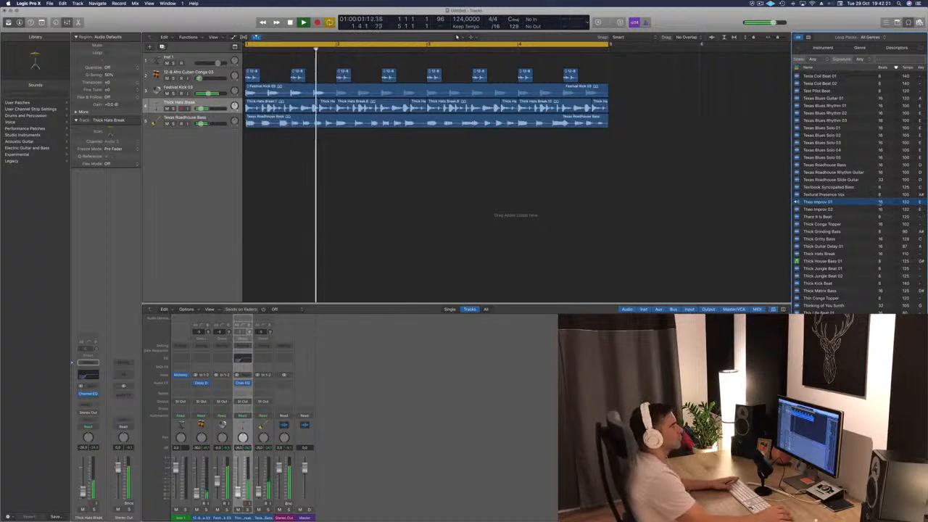
pyautogui.click(818, 210)
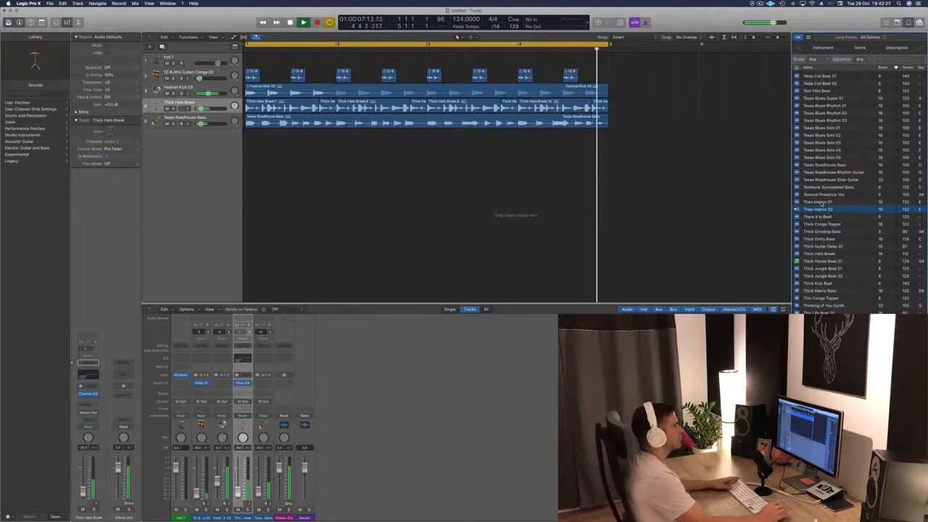
pyautogui.click(817, 202)
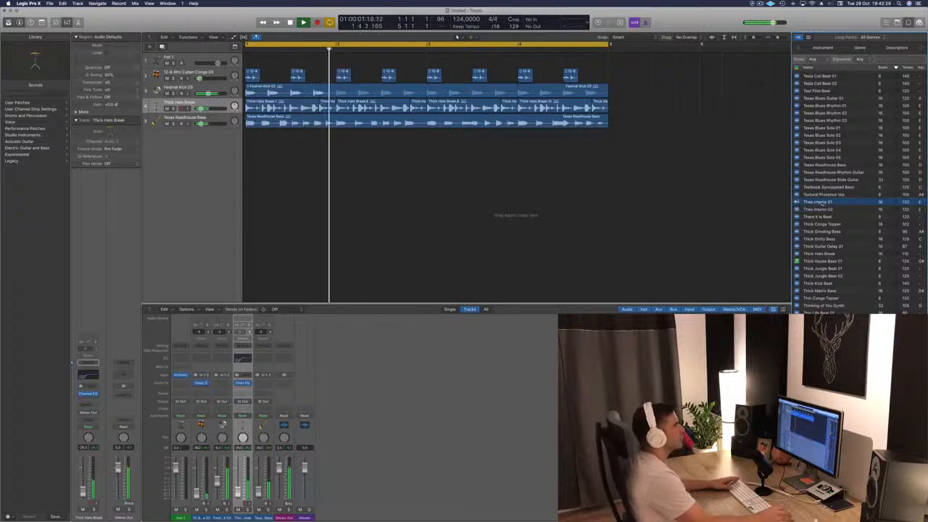
pyautogui.moveTo(818, 202); pyautogui.dragTo(248, 139)
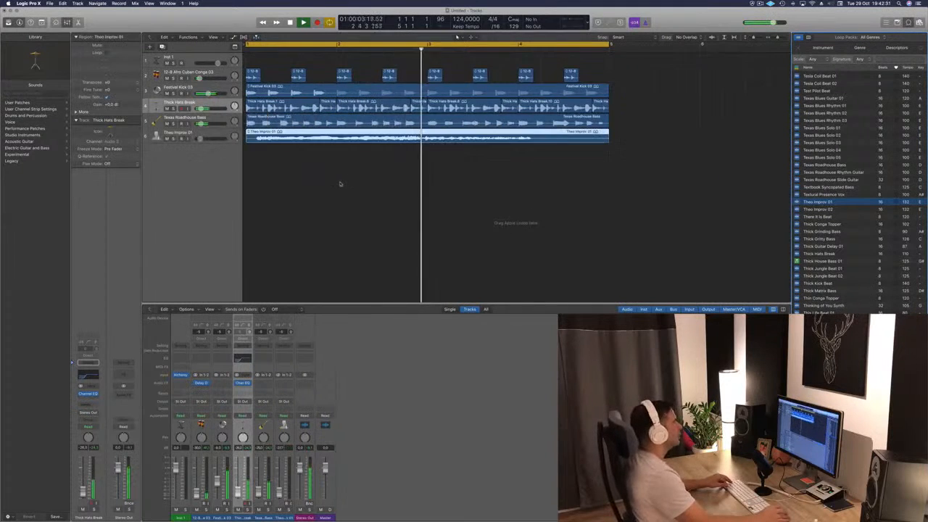
# - Select the Theo Improv 01 track and adjust its volume while the arrangement plays
pyautogui.scroll(-5, 337, 182)
pyautogui.scroll(-2, 314, 181)
pyautogui.press('space')
pyautogui.click(212, 136)
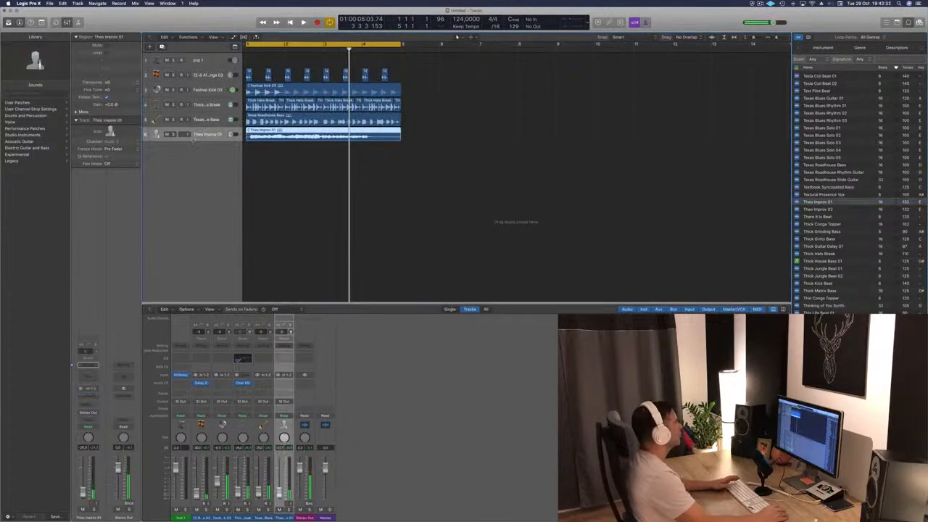
pyautogui.press('space')
pyautogui.moveTo(232, 135); pyautogui.dragTo(232, 135)
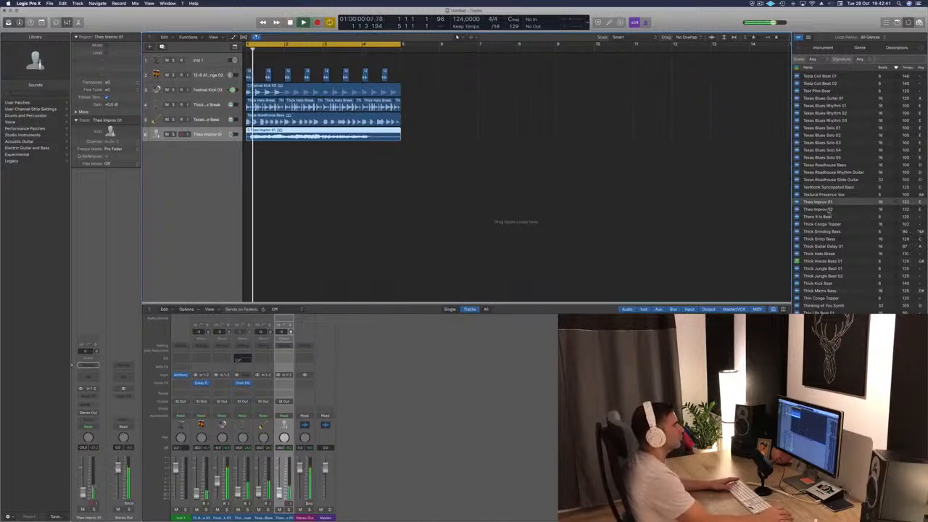
# - Add Theo Improv 02 on a new track starting just before bar 4 and extend the cycle range to bar 9
pyautogui.moveTo(823, 210); pyautogui.dragTo(365, 174)
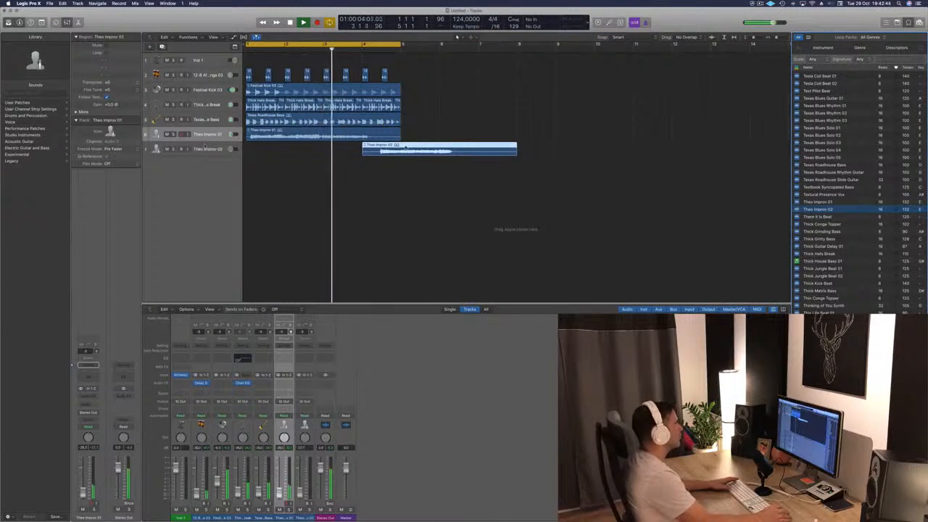
pyautogui.moveTo(406, 148); pyautogui.dragTo(395, 149)
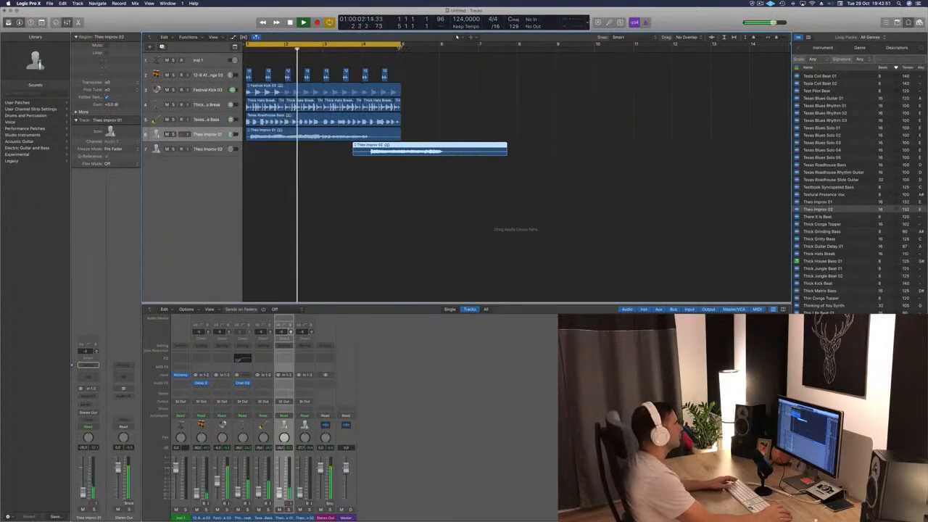
pyautogui.moveTo(402, 45); pyautogui.dragTo(558, 71)
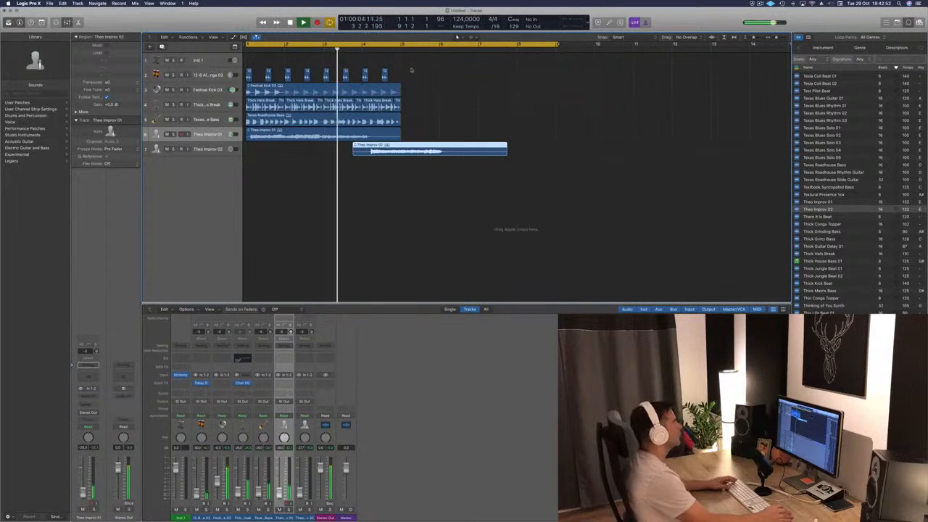
# - Copy the bar 1 to 5 regions to bar 5, delete the copied Theo Improv 01 region and play from the start
pyautogui.moveTo(411, 68); pyautogui.dragTo(415, 136)
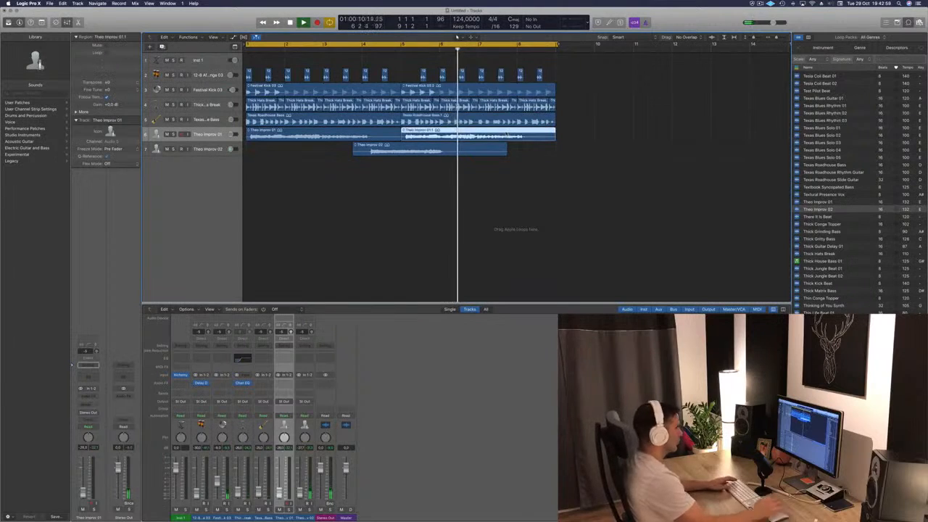
pyautogui.press('Delete')
pyautogui.press('Return')
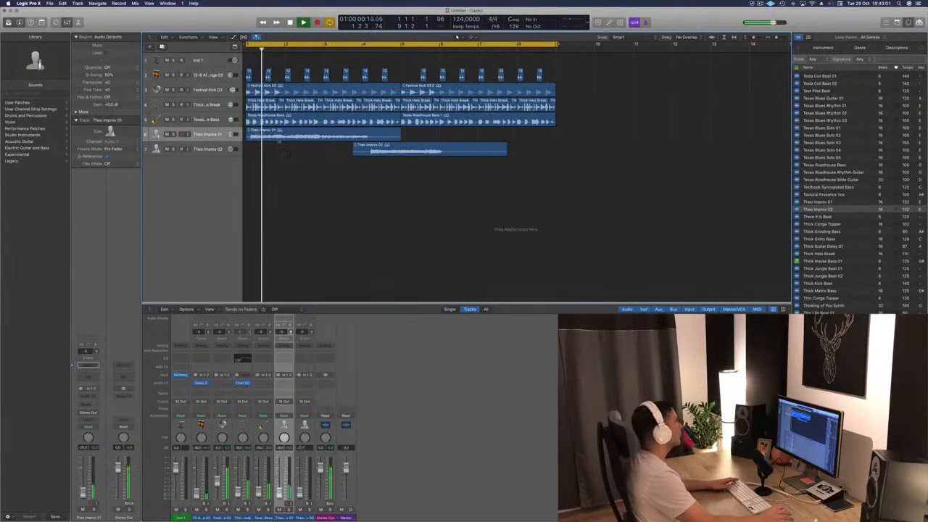
# - Add a send to Bus 1 on the Theo Improv 01 track and return playback to the start
pyautogui.click(200, 135)
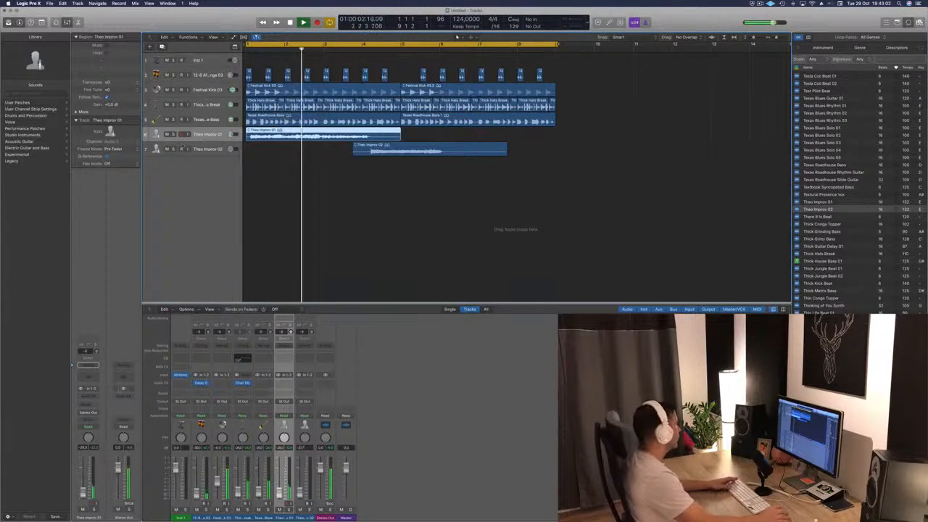
pyautogui.click(87, 407)
pyautogui.moveTo(84, 416)
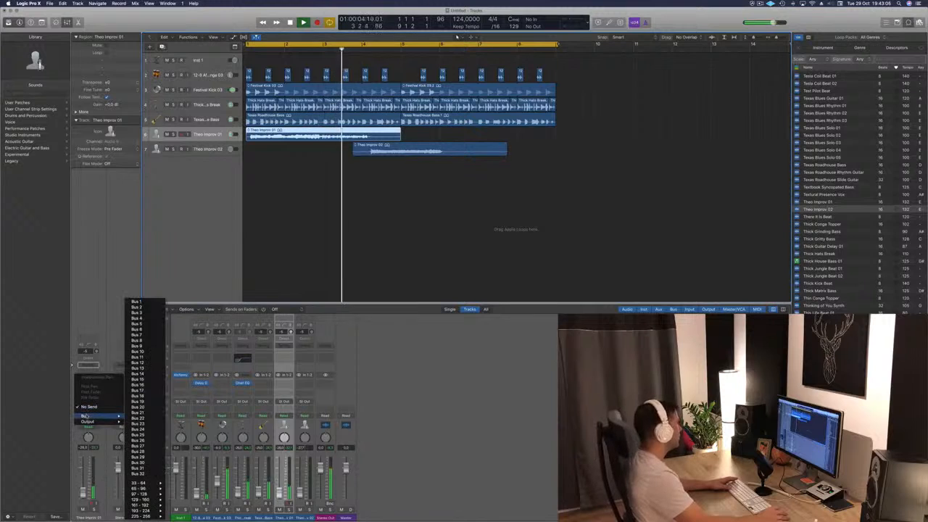
pyautogui.click(145, 301)
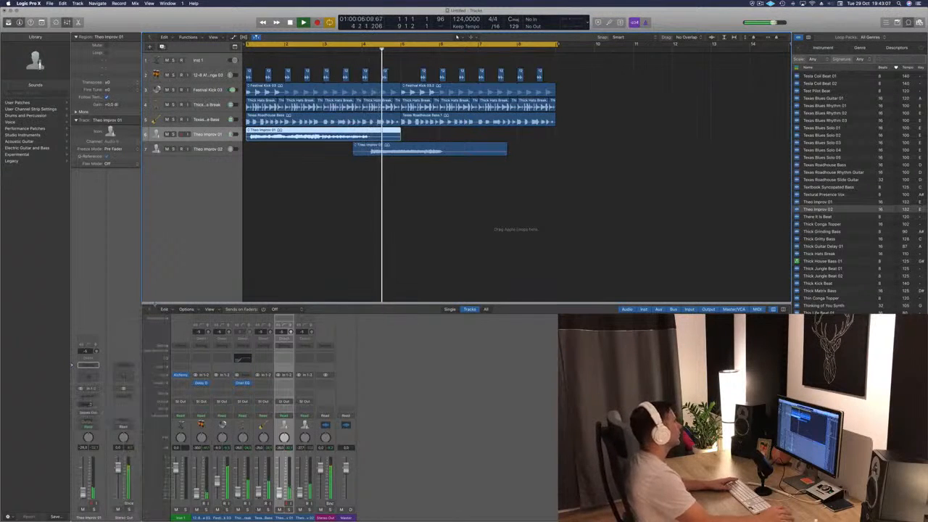
pyautogui.press('Return')
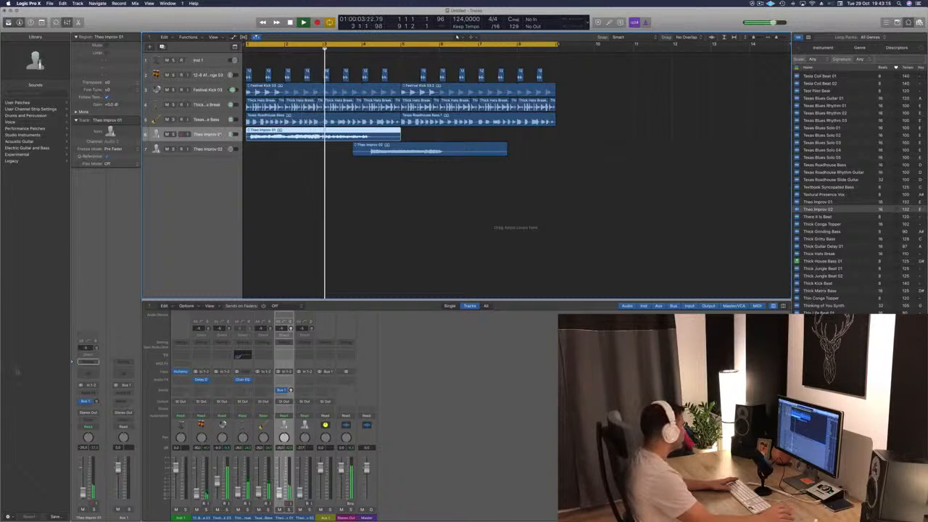
# - Route the output of the Theo Improv 01 track to Bus 1
pyautogui.click(88, 413)
pyautogui.moveTo(91, 446)
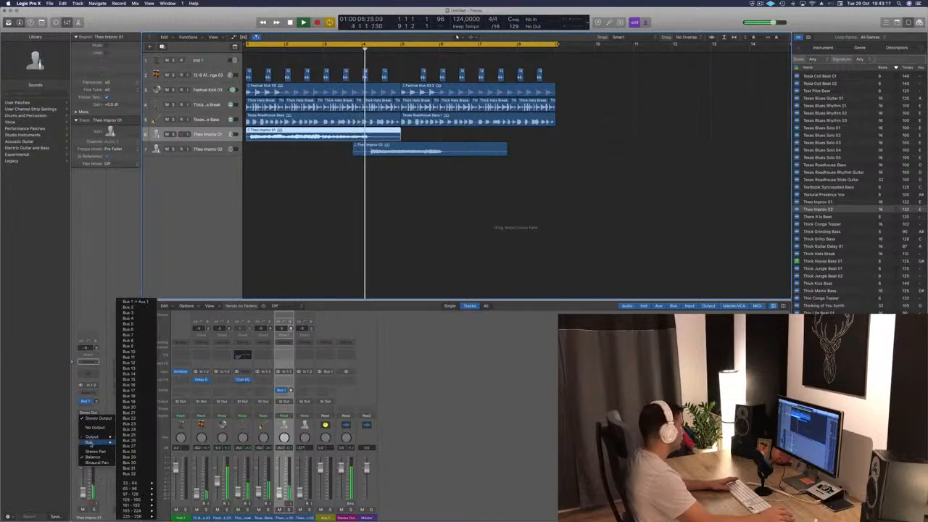
pyautogui.click(136, 302)
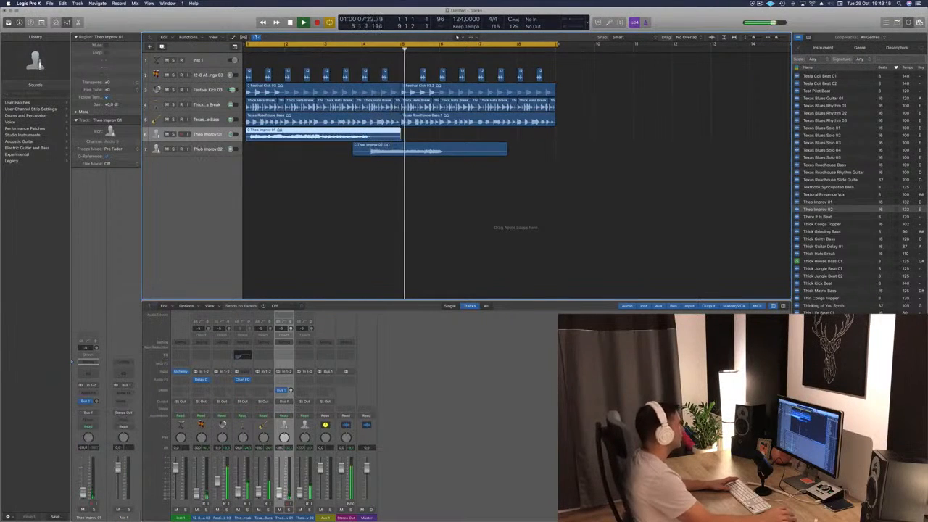
# - Route the output of the Theo Improv 02 track to Bus 1 and return playback to the start
pyautogui.click(199, 148)
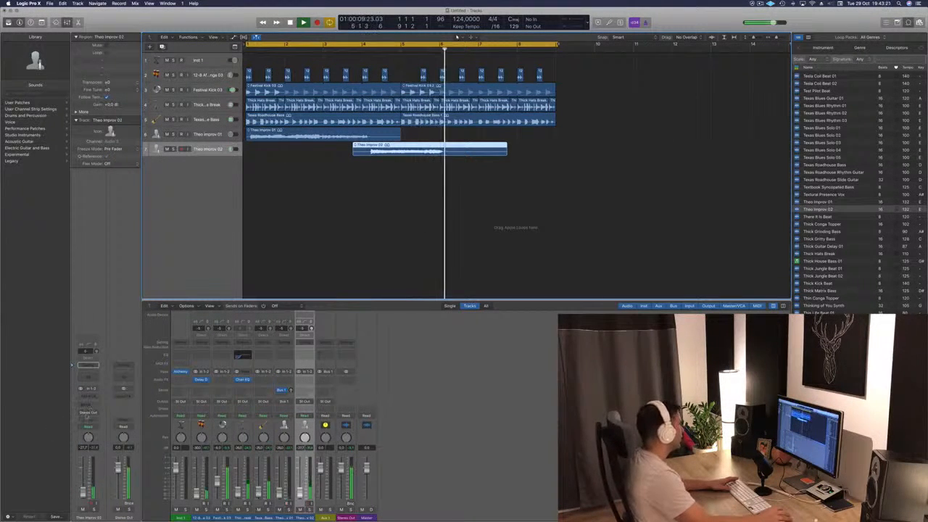
pyautogui.click(87, 413)
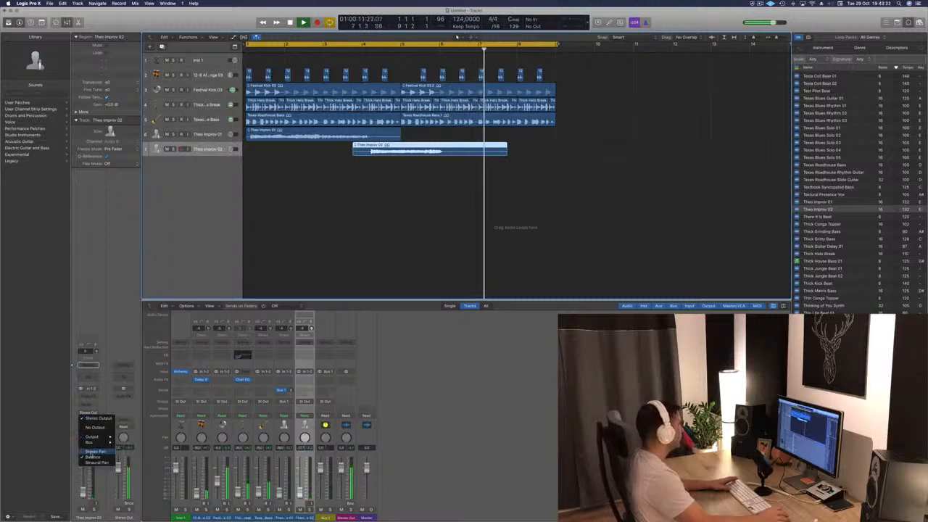
pyautogui.moveTo(94, 444)
pyautogui.click(135, 307)
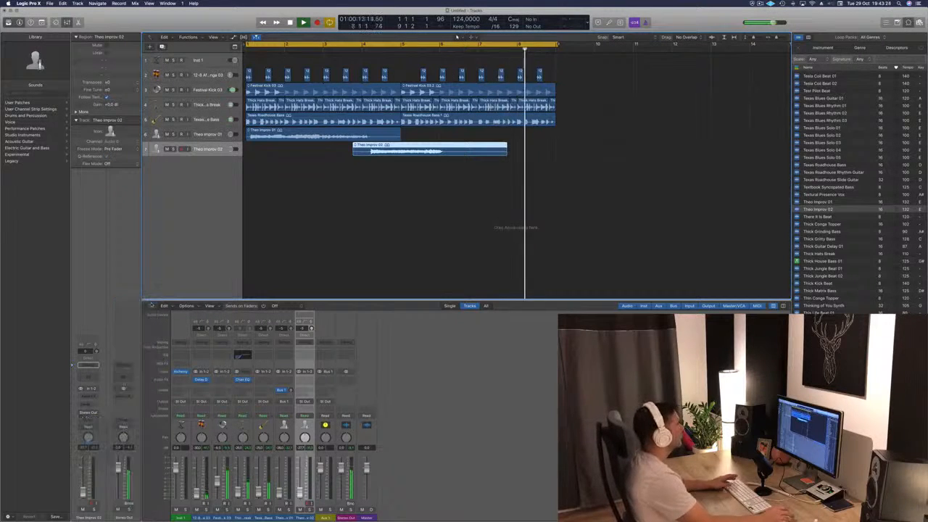
pyautogui.press('Return')
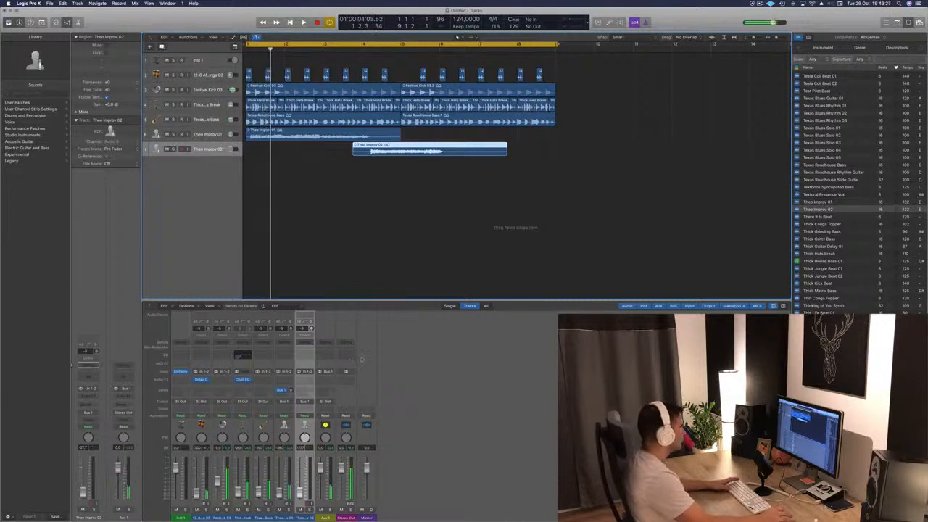
# - Insert SilverVerb on the Aux 1 channel and set its Dry level to 100% and Wet level to 12%
pyautogui.click(325, 380)
pyautogui.moveTo(345, 408)
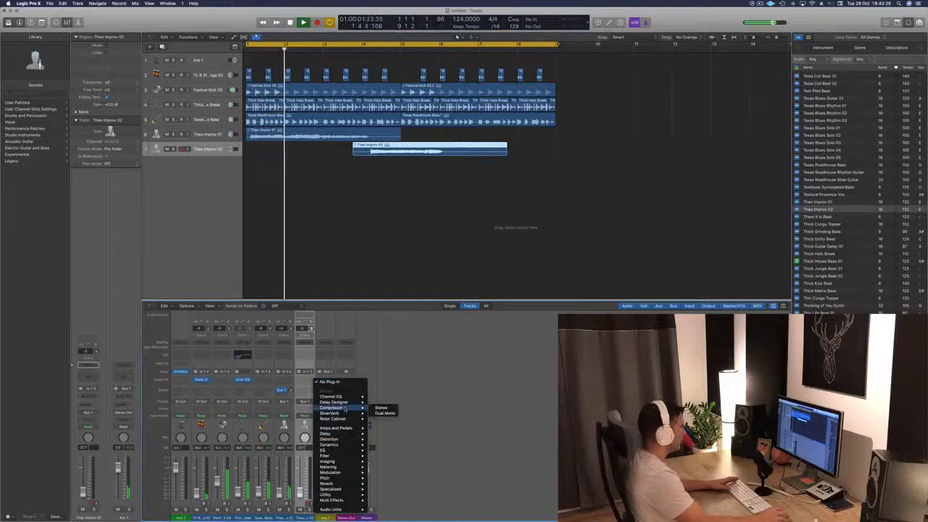
pyautogui.click(381, 413)
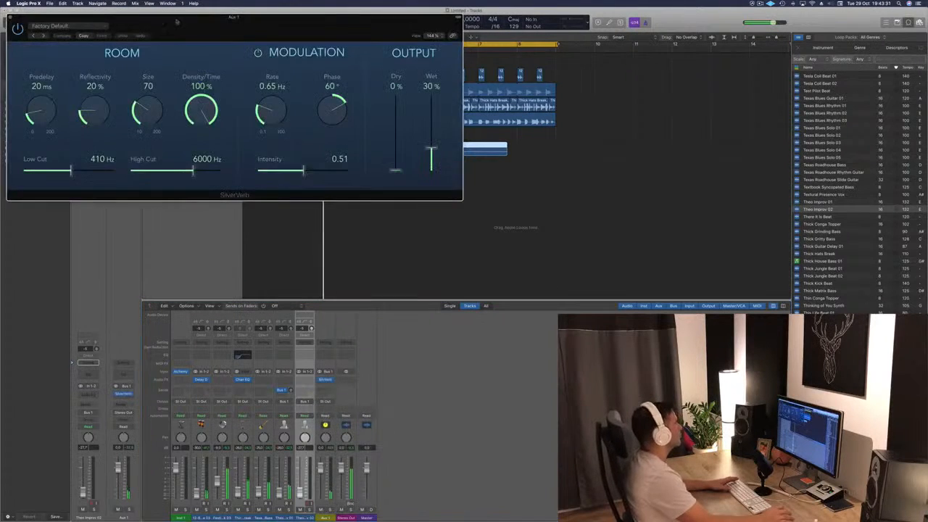
pyautogui.moveTo(176, 21); pyautogui.dragTo(424, 71)
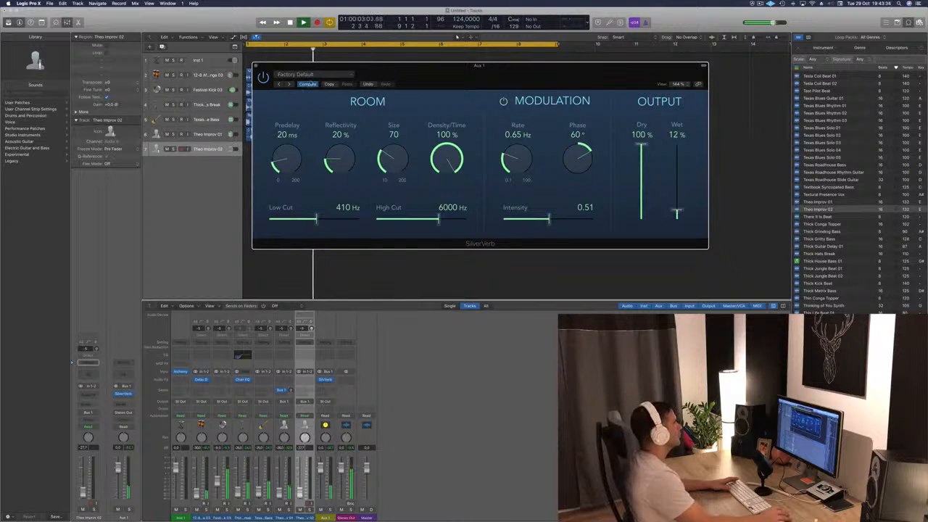
# - Load the grandiose preset in SilverVerb, set Dry to 100% and Wet to 24%, and close the plug-in window
pyautogui.click(296, 74)
pyautogui.click(293, 191)
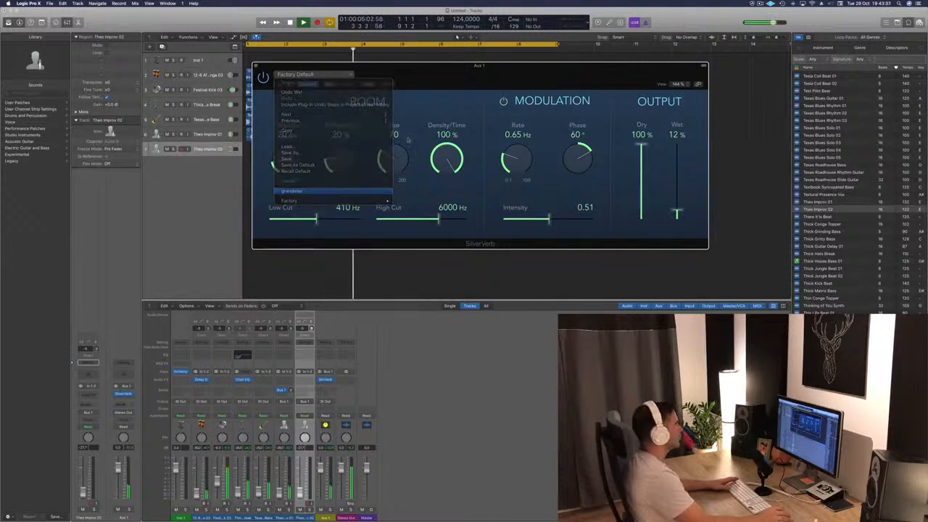
pyautogui.moveTo(529, 71); pyautogui.dragTo(513, 70)
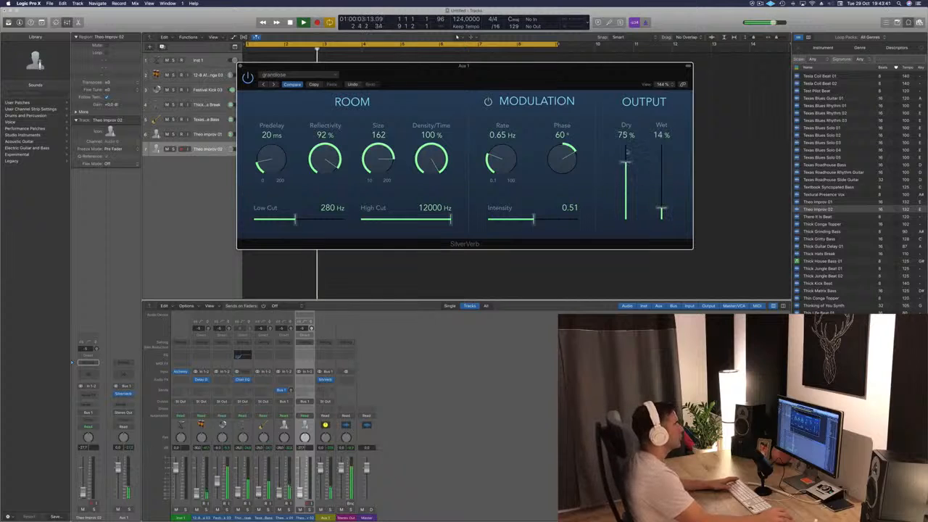
pyautogui.moveTo(583, 80); pyautogui.dragTo(599, 105)
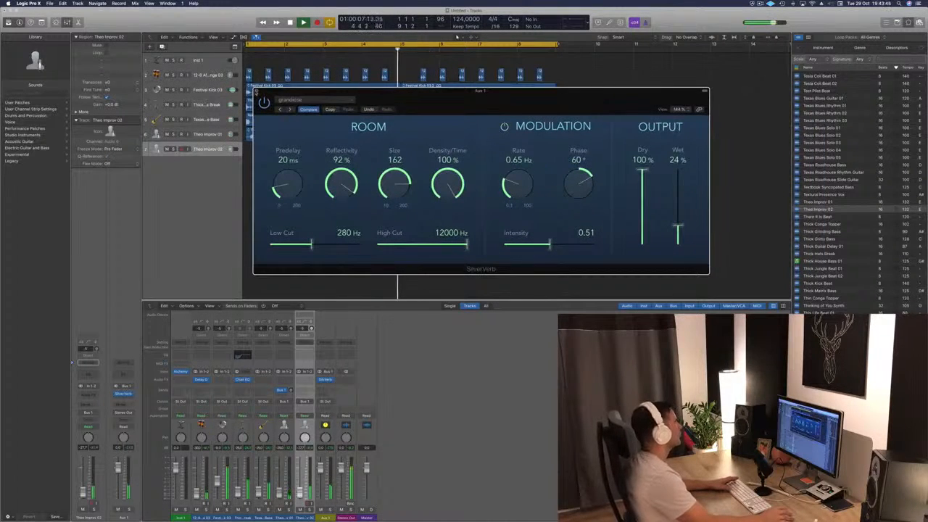
pyautogui.click(256, 93)
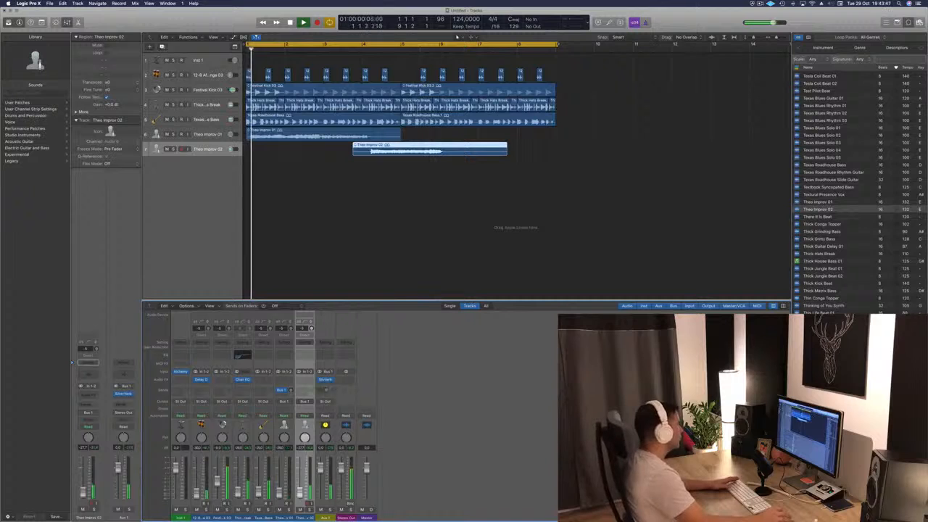
# - Insert a stereo Rotor Cabinet after the SilverVerb on Aux 1, play from the start to hear it, and close its window
pyautogui.click(329, 383)
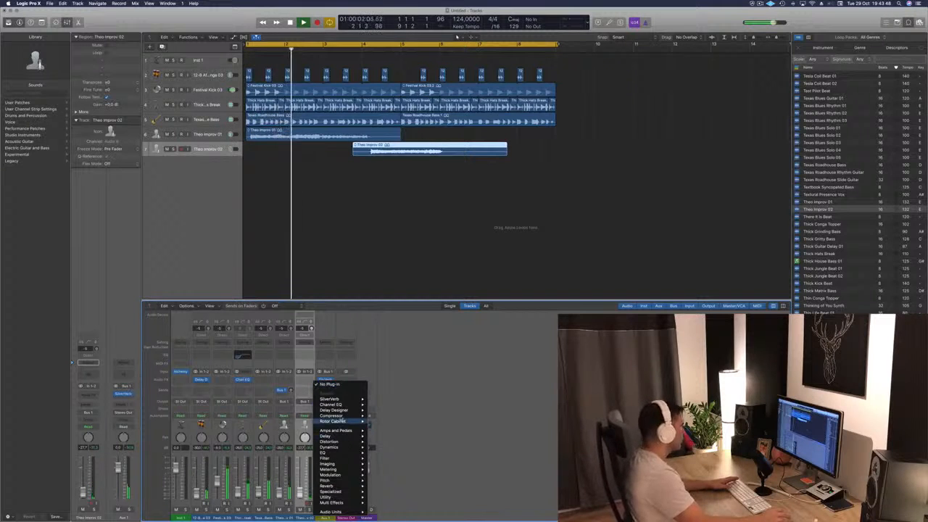
pyautogui.moveTo(346, 408)
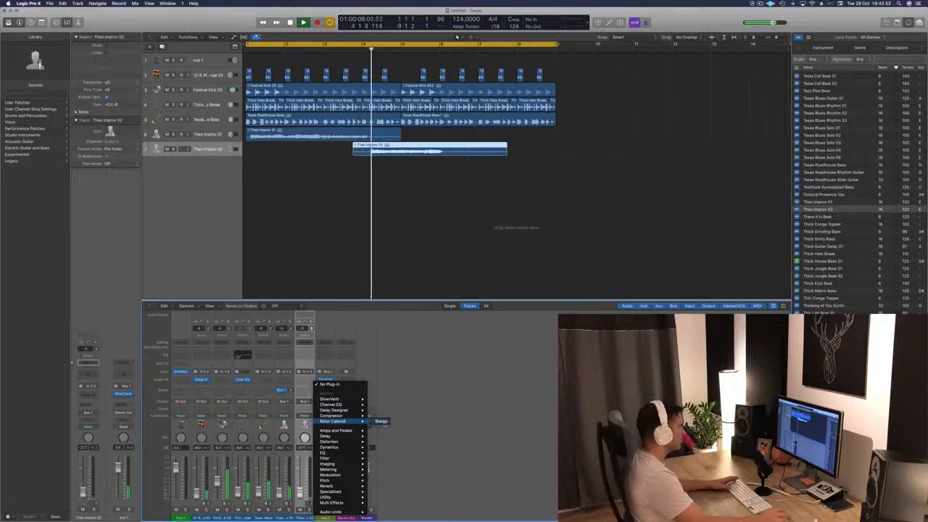
pyautogui.click(380, 421)
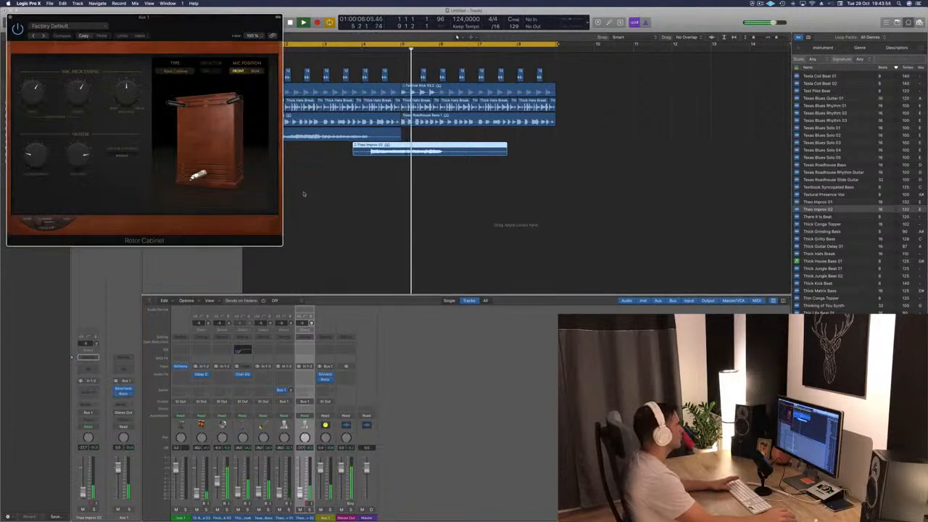
pyautogui.moveTo(180, 20); pyautogui.dragTo(591, 56)
pyautogui.press('space')
pyautogui.press('Return')
pyautogui.press('space')
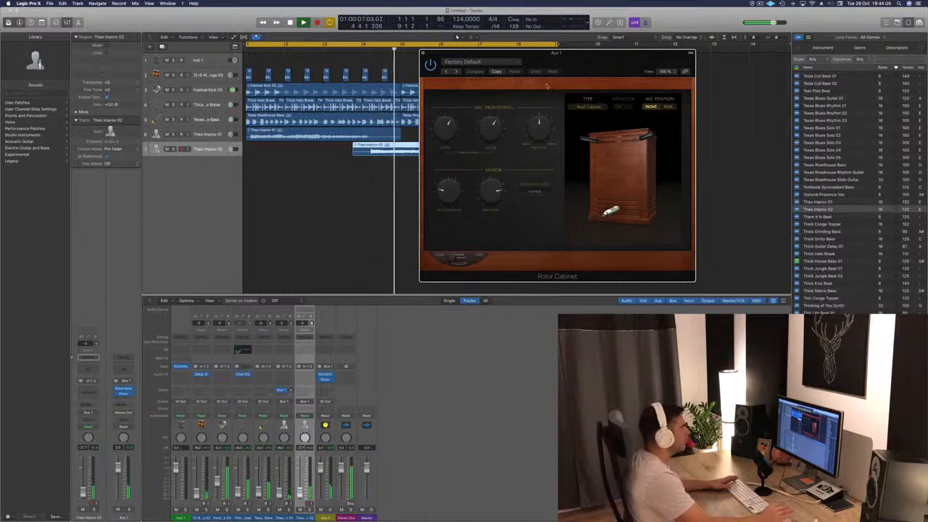
pyautogui.moveTo(588, 59); pyautogui.dragTo(696, 52)
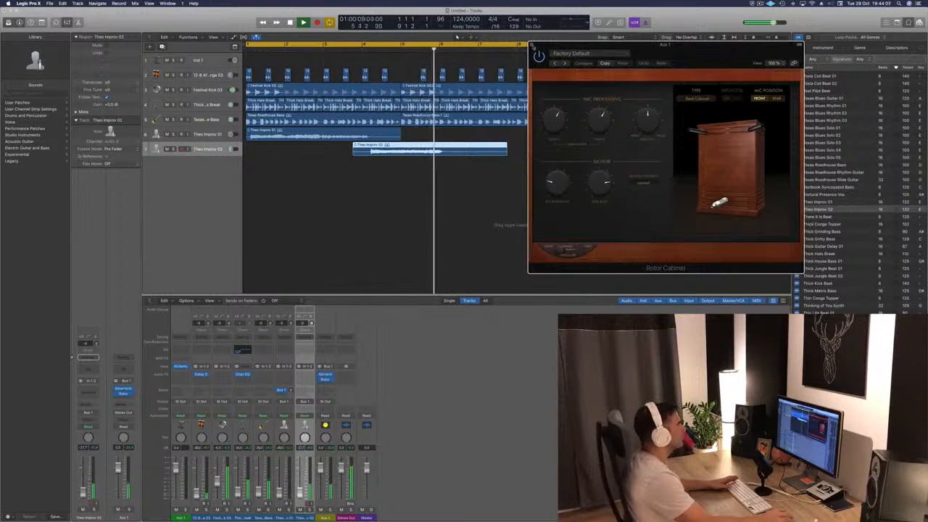
pyautogui.click(534, 45)
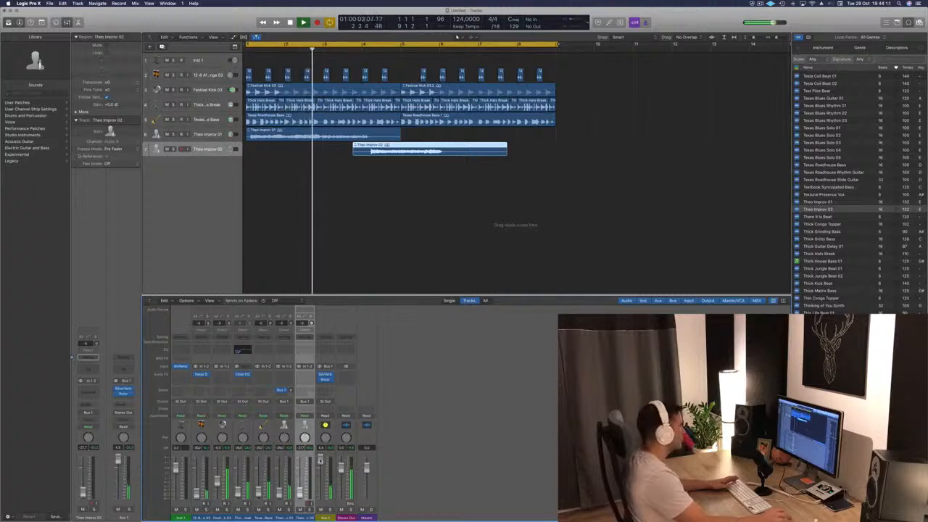
# - Audition further loops against the arrangement, including Thick Matrix Bass and This Life Cinematic Beat 02
pyautogui.click(381, 226)
pyautogui.press('super+Left')
pyautogui.press('super+Left')
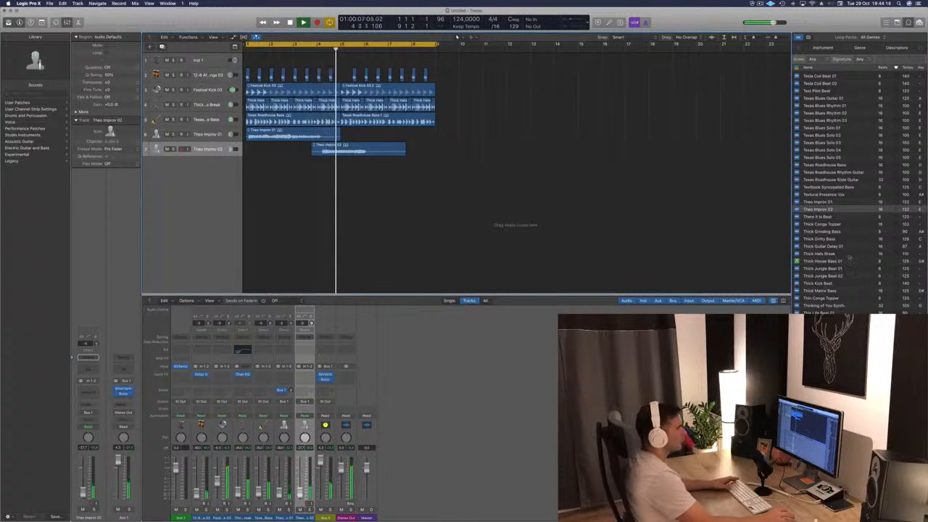
pyautogui.scroll(-2, 850, 258)
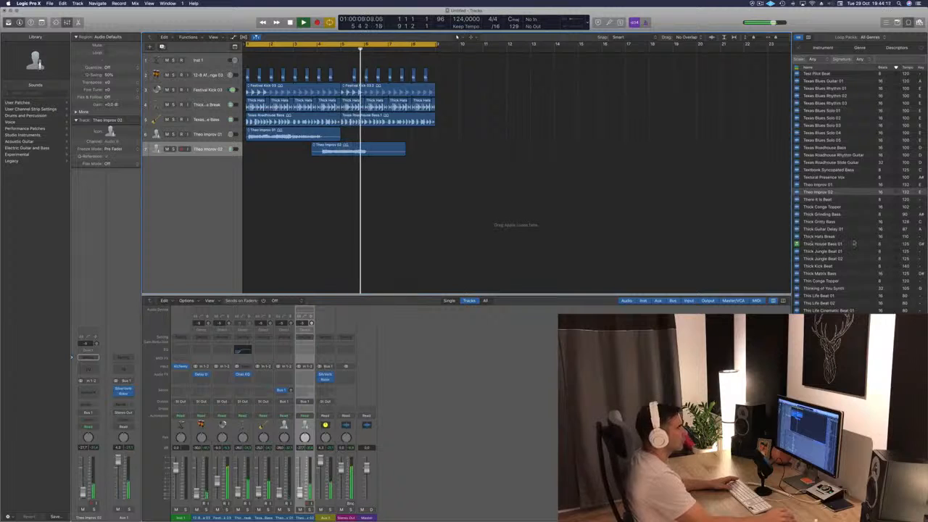
pyautogui.press('space')
pyautogui.click(820, 275)
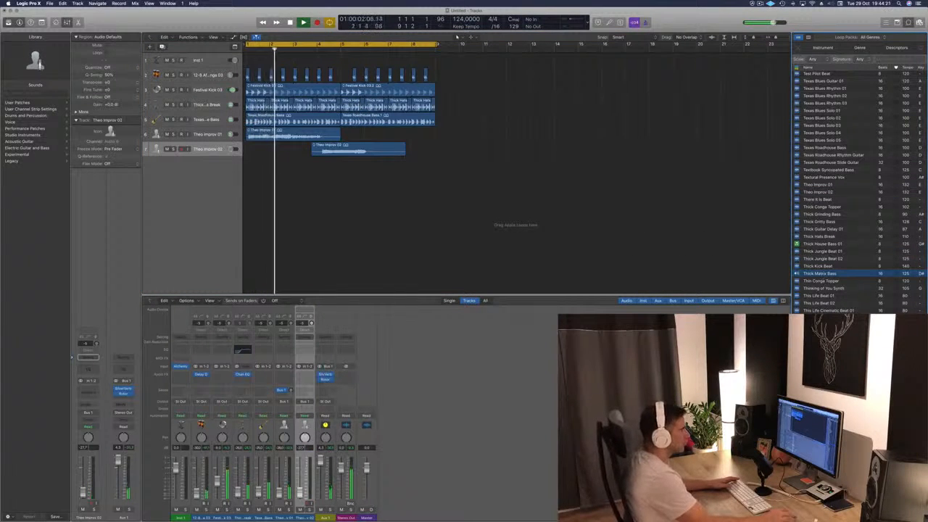
pyautogui.scroll(-5, 846, 296)
pyautogui.click(815, 279)
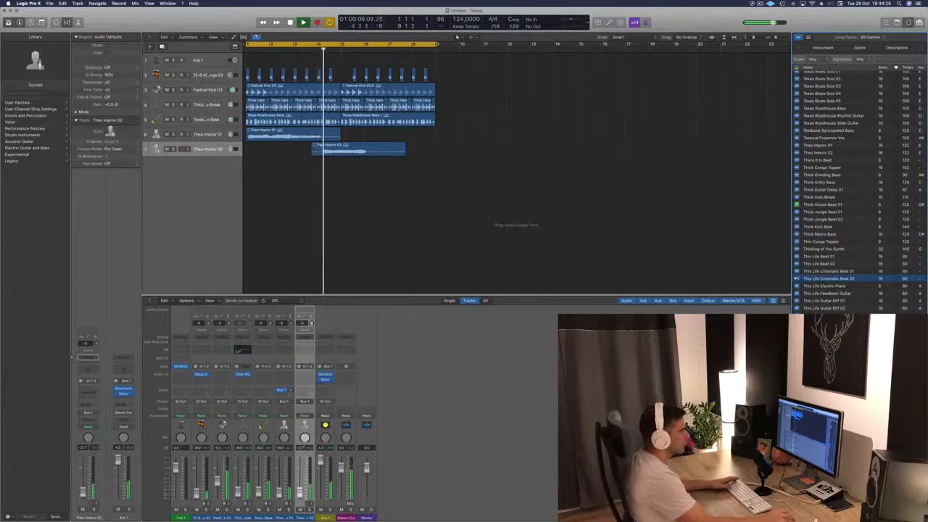
pyautogui.scroll(-5, 846, 218)
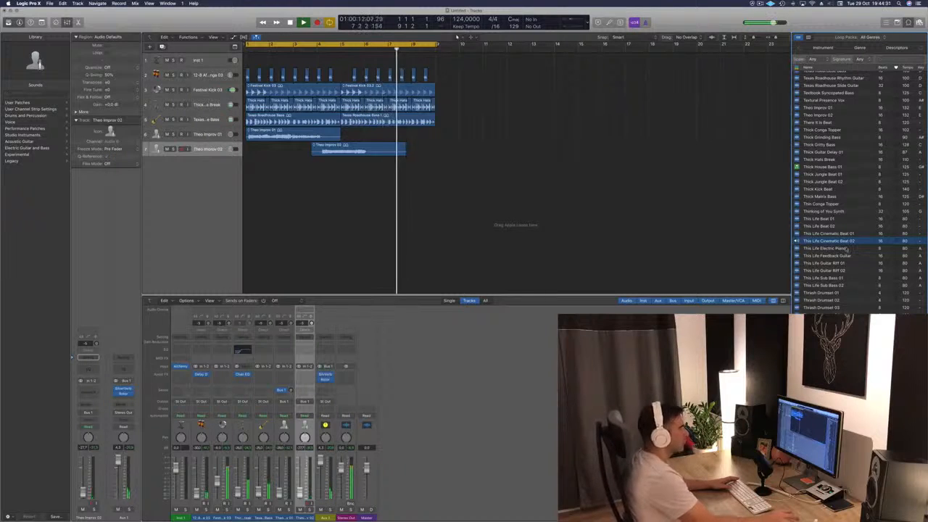
# - Add This Life Cinematic Beat 02 on a new track at bar 1 and repeat the region from bar 5 to bar 9
pyautogui.moveTo(829, 241); pyautogui.dragTo(245, 191)
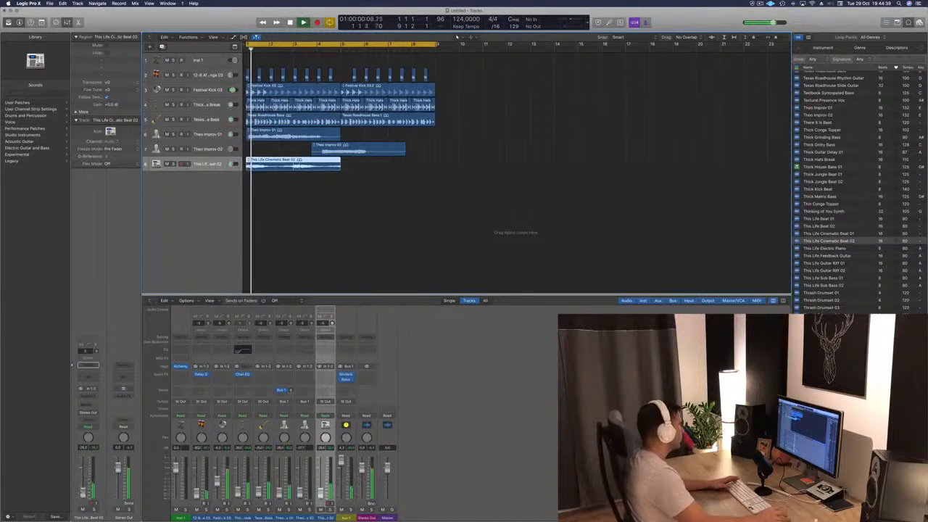
pyautogui.click(351, 220)
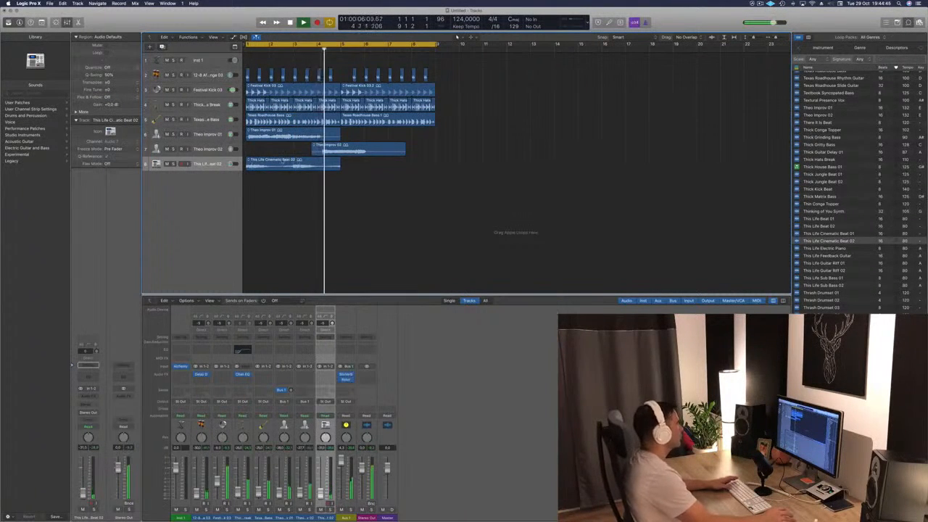
pyautogui.click(282, 162)
pyautogui.press('Return')
pyautogui.moveTo(341, 170); pyautogui.dragTo(382, 170)
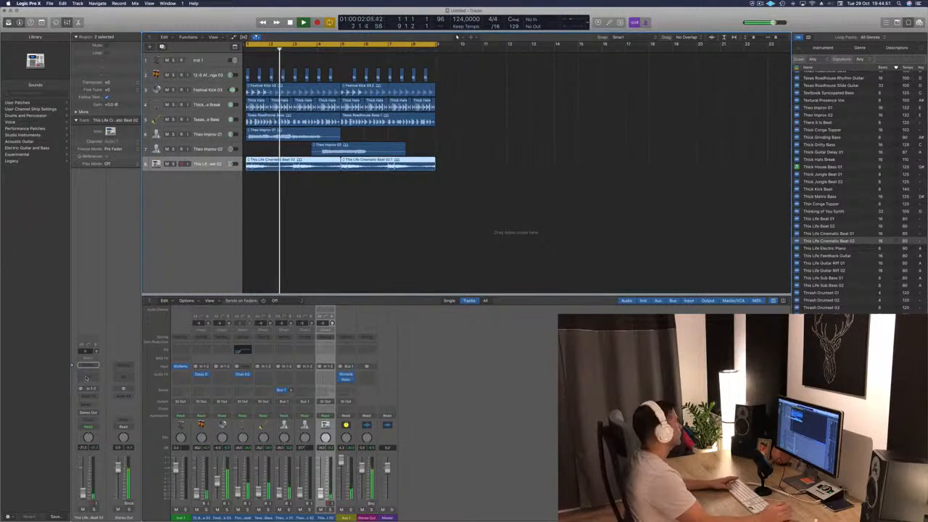
# - Add a Channel EQ to the This Life Cinematic Beat 02 track with a low cut at 420 Hz, 24 dB/Oct
pyautogui.click(85, 378)
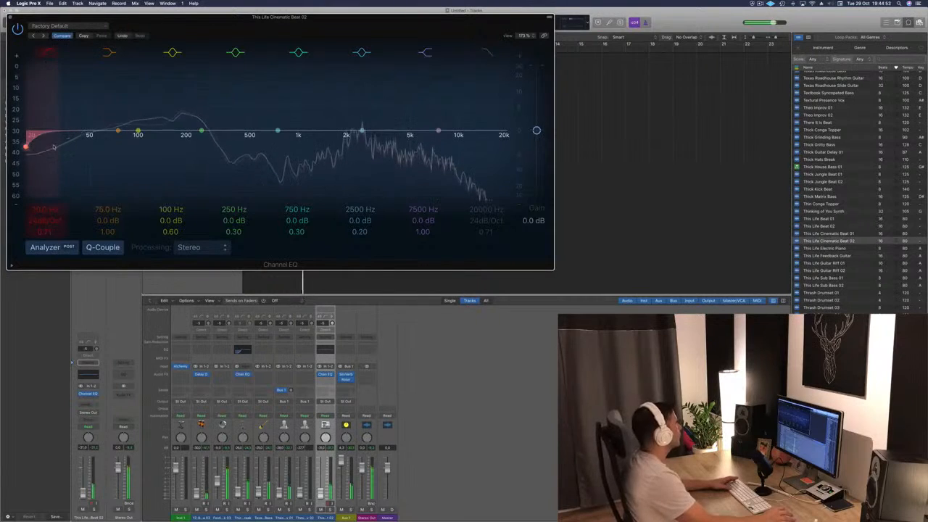
pyautogui.moveTo(53, 147)
pyautogui.mouseDown()
pyautogui.moveTo(135, 132)
pyautogui.moveTo(235, 134)
pyautogui.moveTo(223, 148)
pyautogui.moveTo(237, 141)
pyautogui.mouseUp()
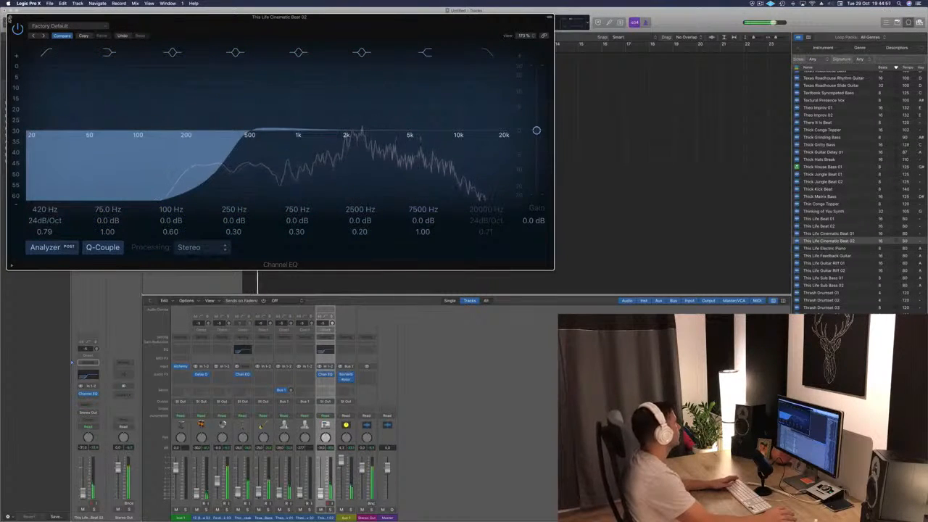
pyautogui.click(10, 17)
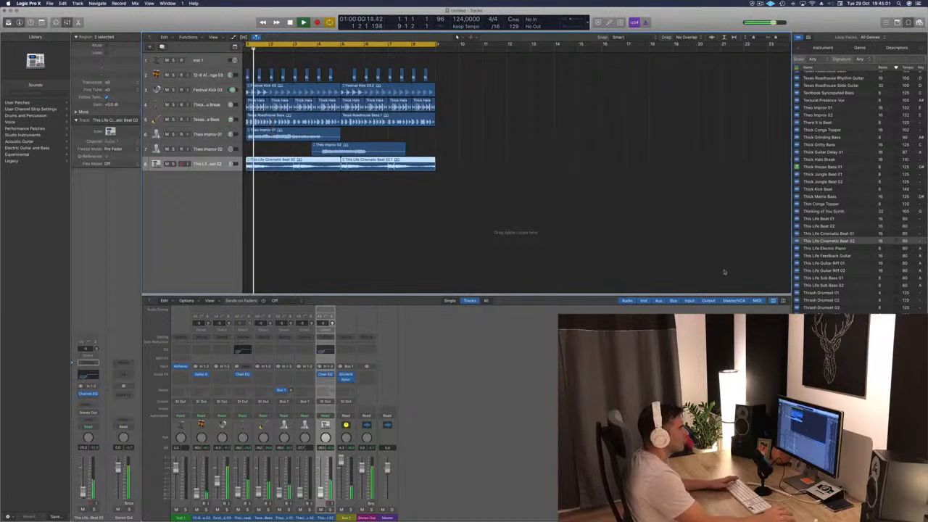
# - Audition Thrash Drumset 01, Three Pointer Medium, Thumpy Hip Hop Bass 03 and Tia Lyric 01 against the arrangement
pyautogui.click(835, 294)
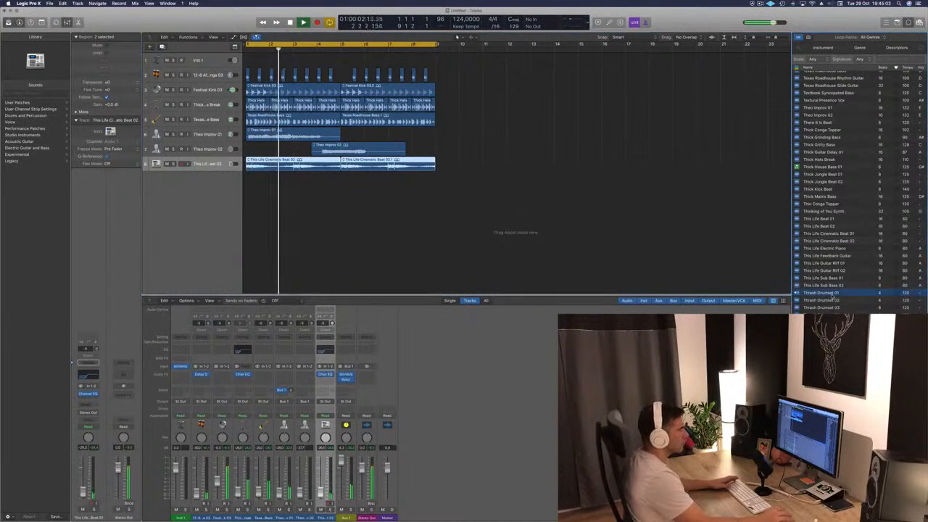
pyautogui.scroll(-5, 841, 290)
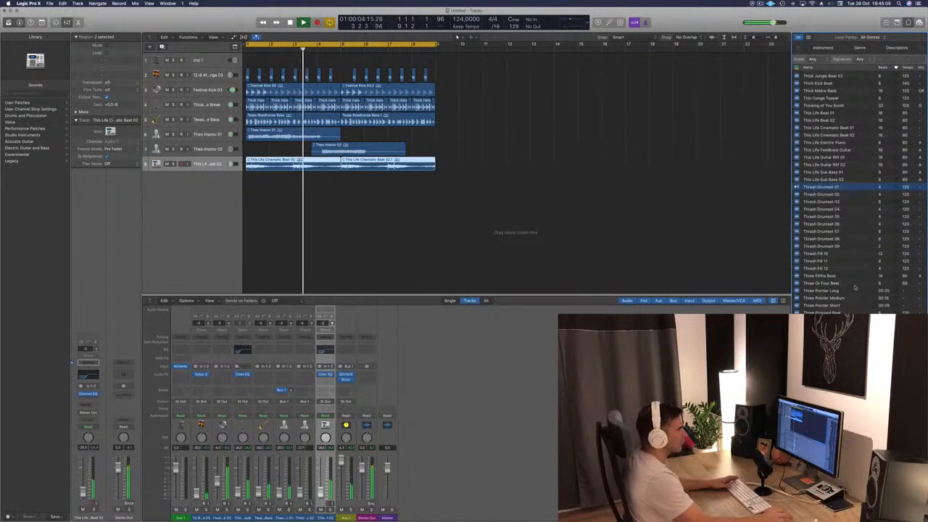
pyautogui.click(818, 297)
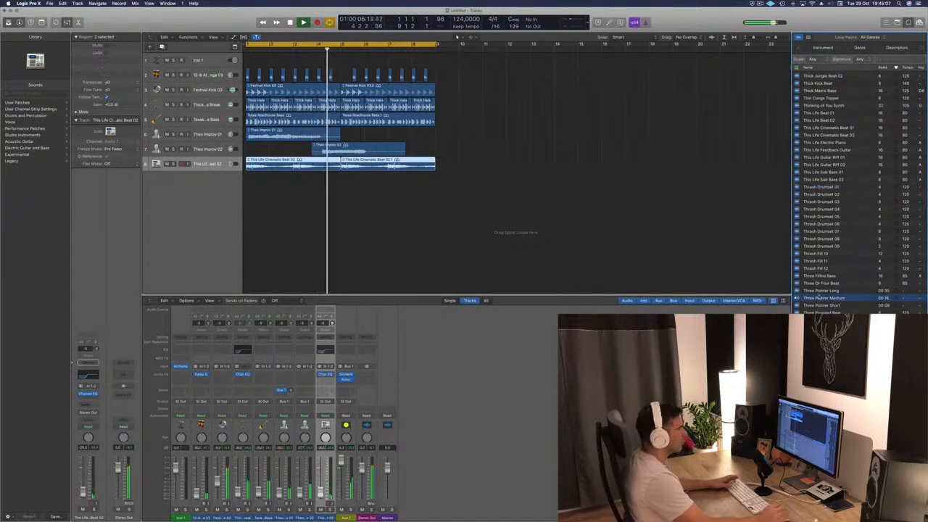
pyautogui.scroll(-7, 851, 276)
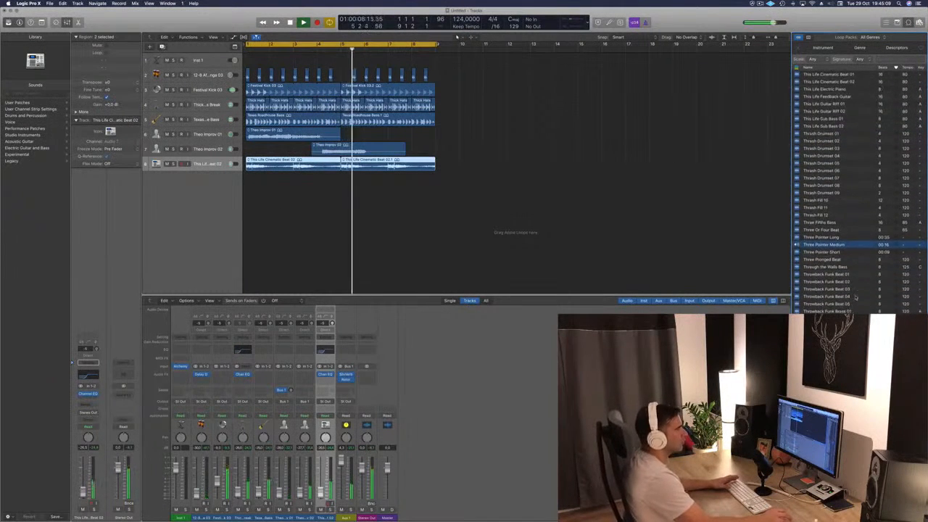
pyautogui.scroll(-1, 852, 290)
pyautogui.click(841, 293)
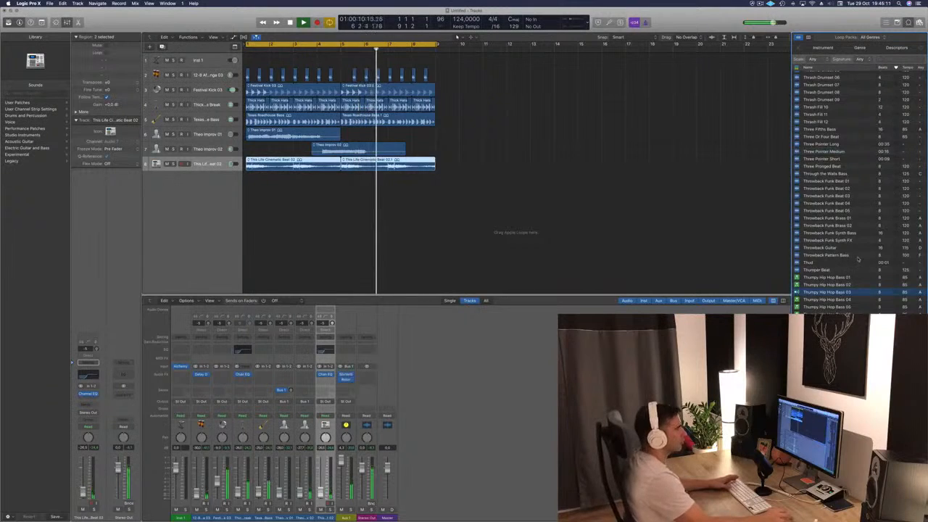
pyautogui.scroll(-6, 858, 259)
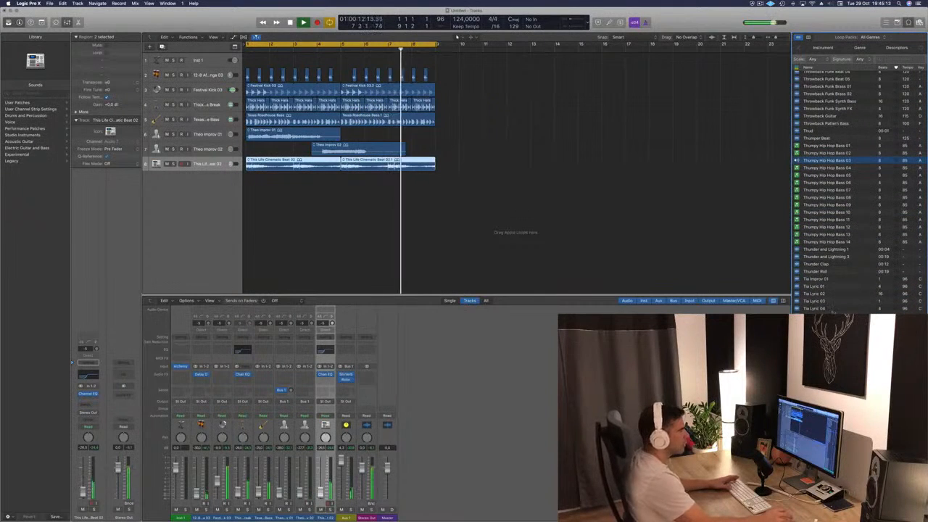
pyautogui.click(822, 287)
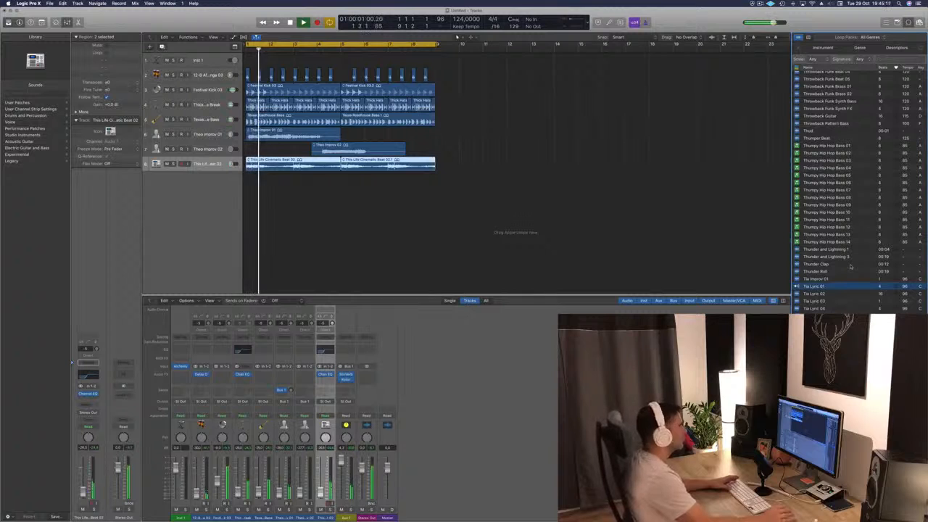
# - Search the loop library for "theo" and audition Game Theory Synth Layers, Graham - Chaos Theory and Complex Theory Guitar against the arrangement
pyautogui.click(902, 58)
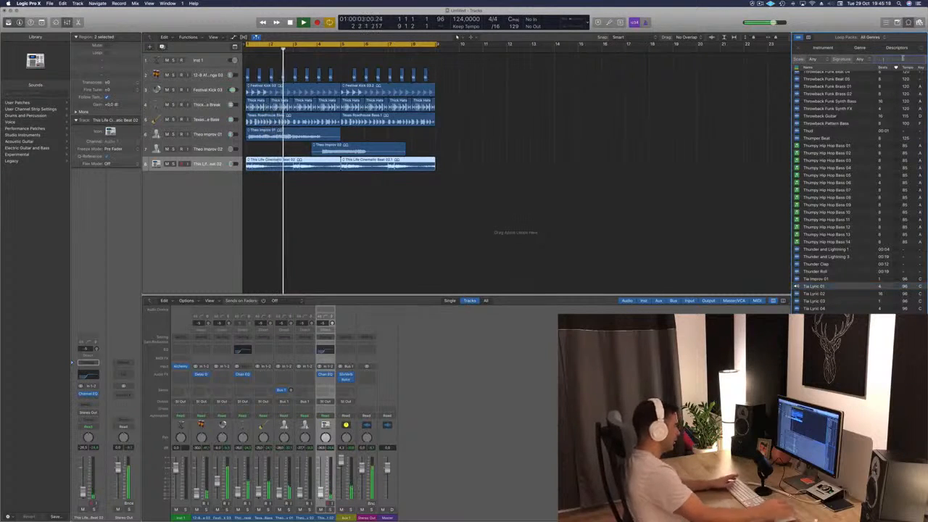
pyautogui.write('theo')
pyautogui.press('Return')
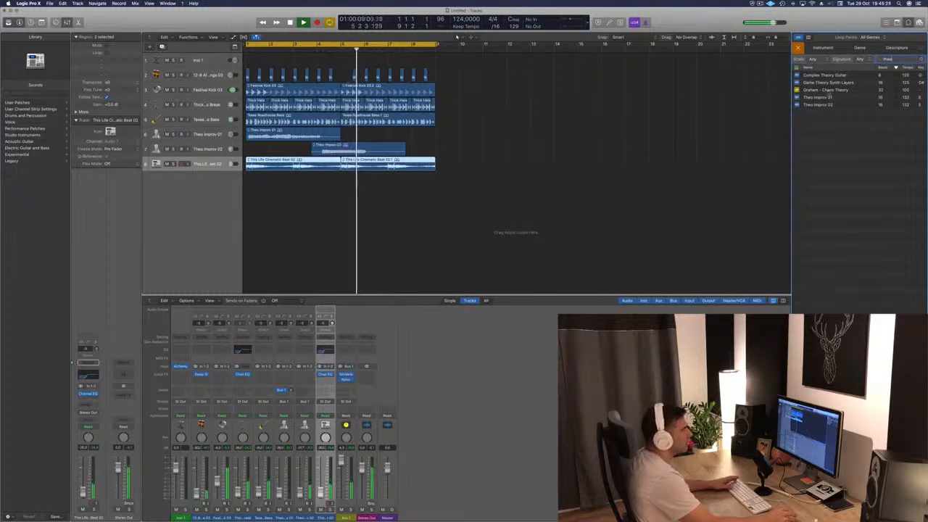
pyautogui.click(823, 83)
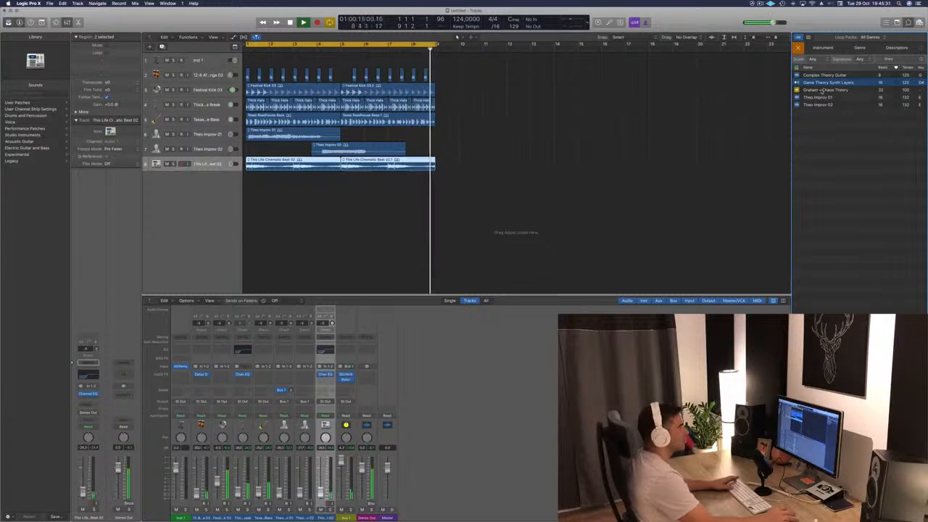
pyautogui.click(823, 90)
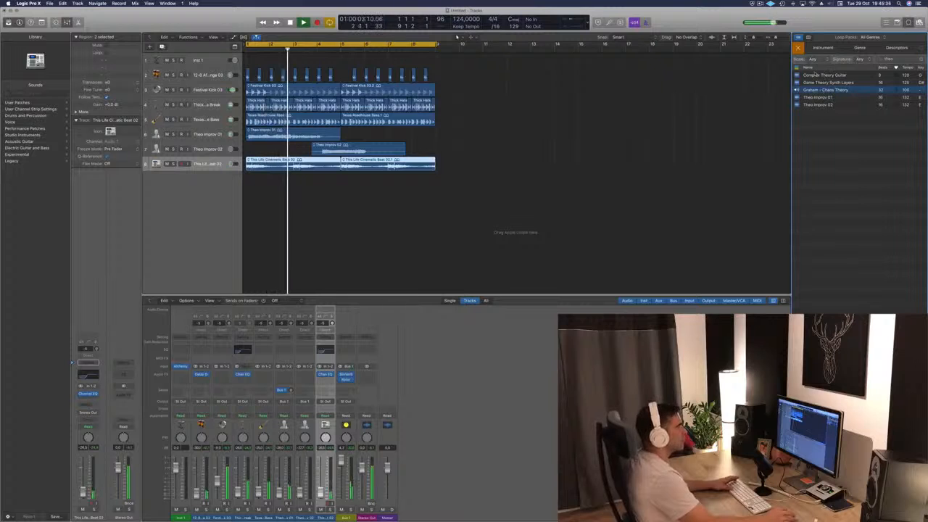
pyautogui.click(814, 75)
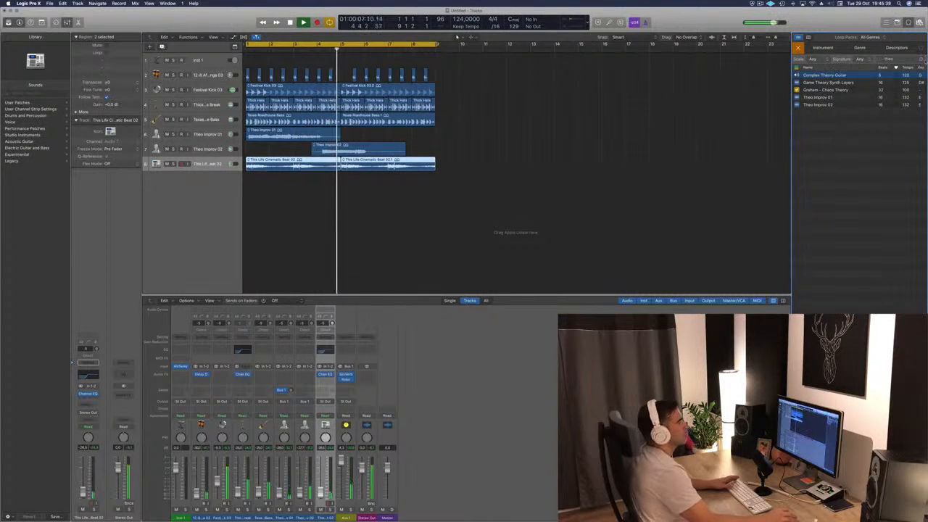
# - Search the loop library for "africa" and audition African Udu Drum 11 against the arrangement
pyautogui.press('BackSpace')
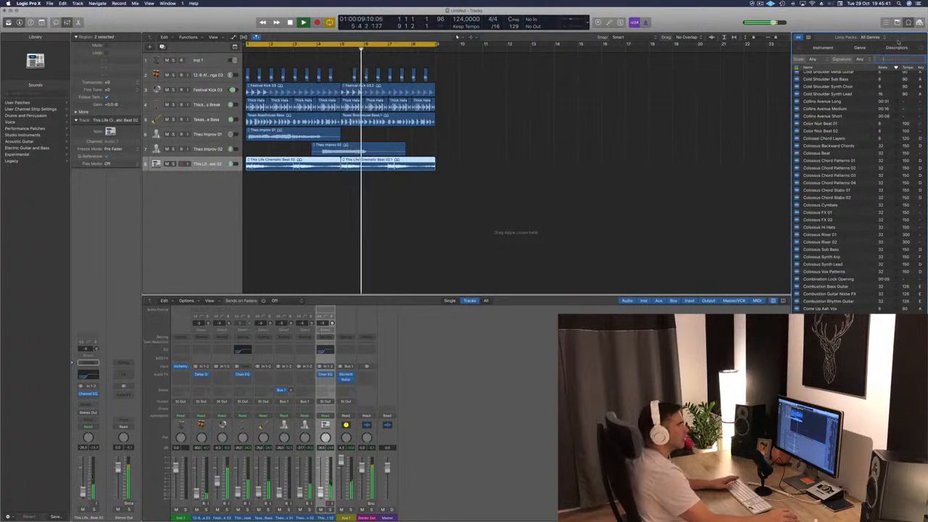
pyautogui.write('aftic')
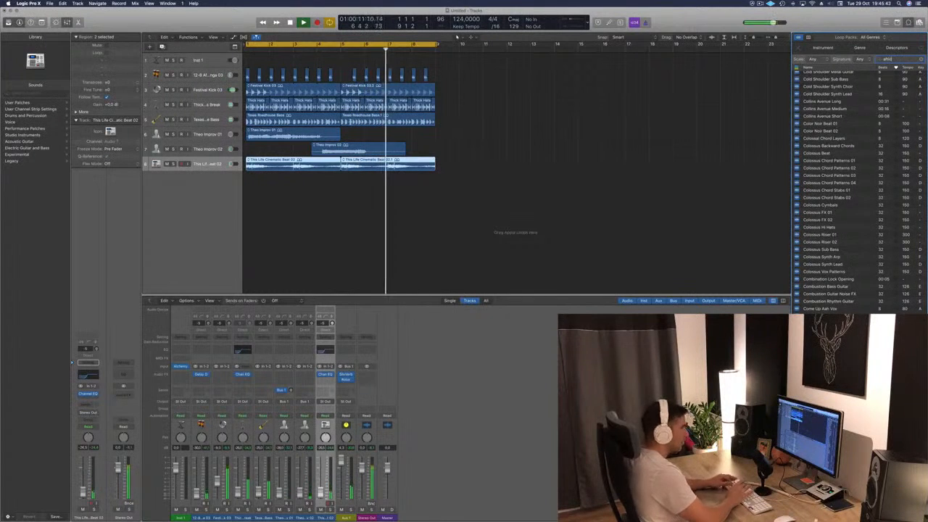
pyautogui.write('a')
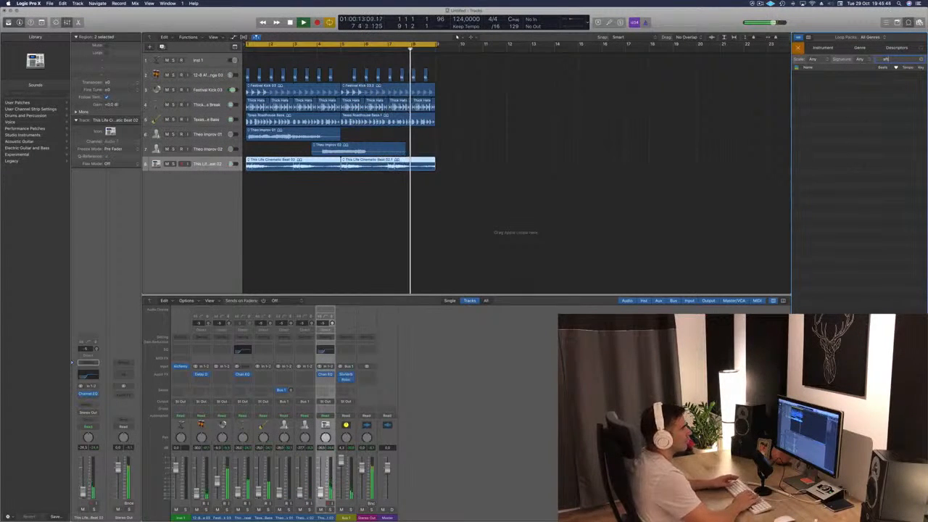
pyautogui.press('BackSpace')
pyautogui.press('BackSpace')
pyautogui.write('frican')
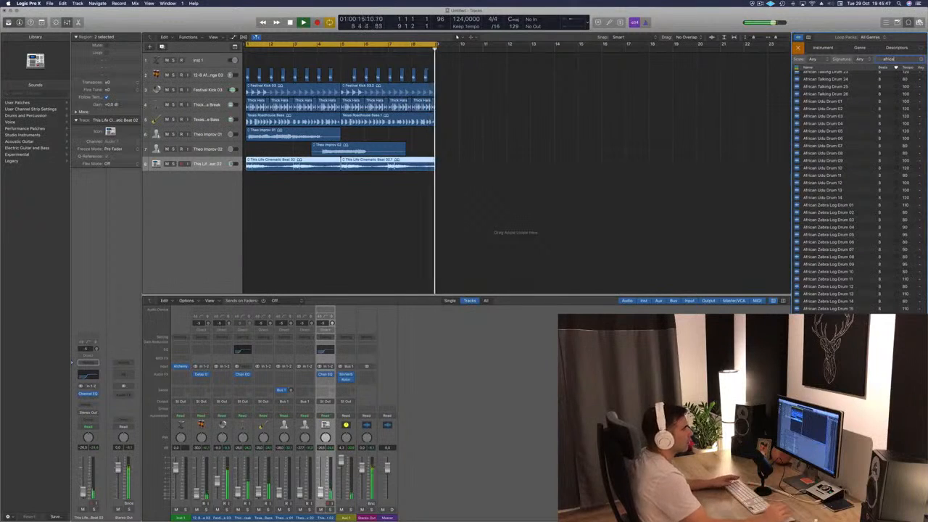
pyautogui.click(821, 174)
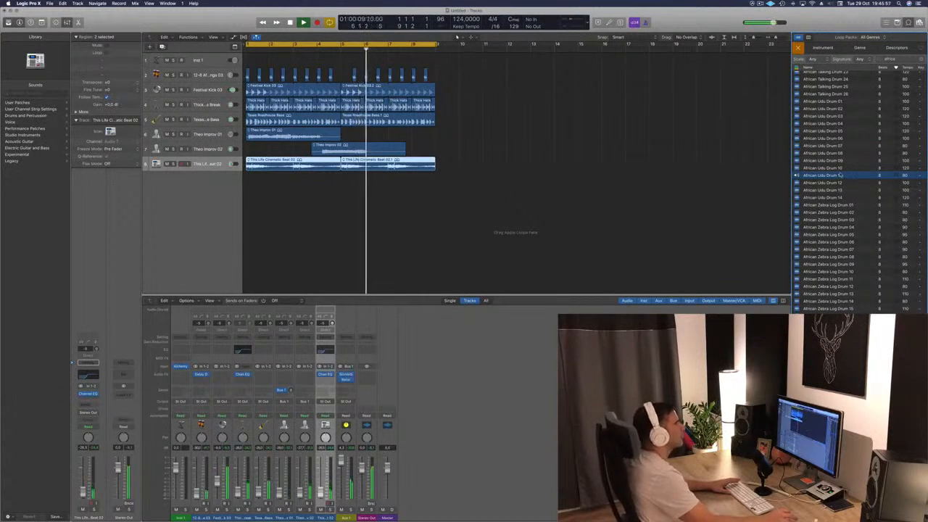
# - Add African Udu Drum 11 on a new track at bar 1, repeat the region up to bar 9, and save the project
pyautogui.moveTo(824, 175); pyautogui.dragTo(237, 191)
pyautogui.press('Return')
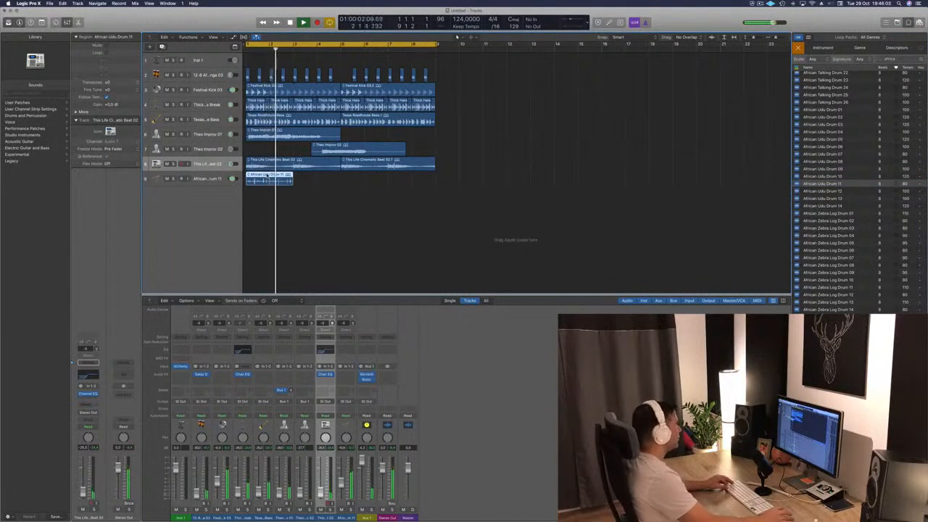
pyautogui.moveTo(267, 177); pyautogui.dragTo(366, 187)
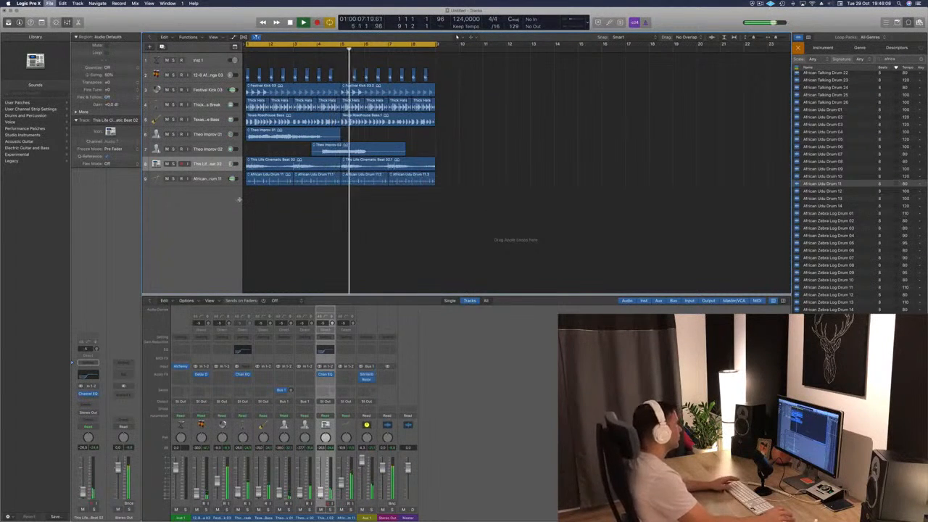
pyautogui.press('super+s')
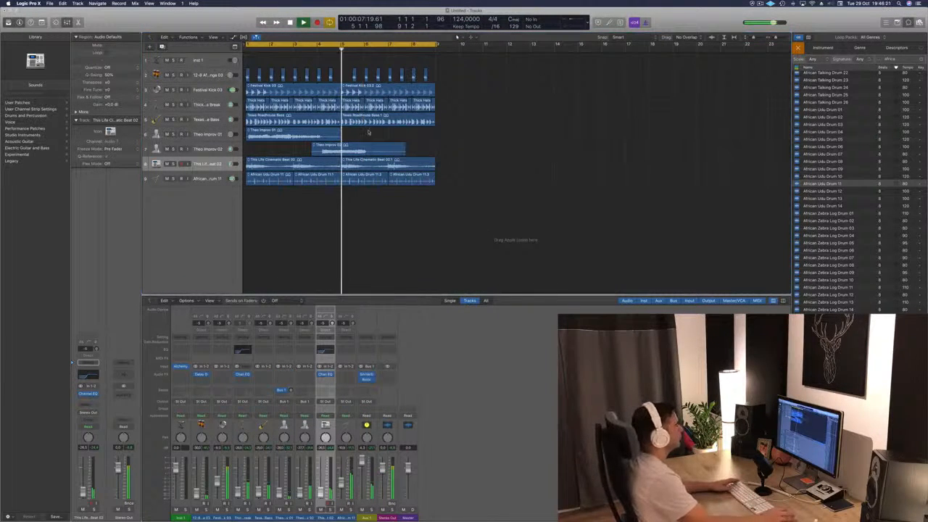
pyautogui.press('space')
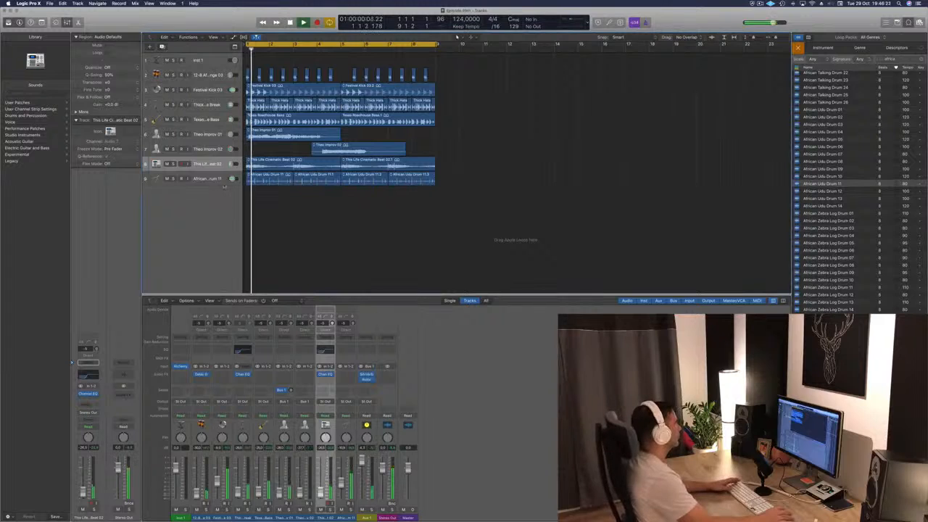
# - Add the Remix African Shaker loop on a new track at bar 1 and repeat the region up to bar 9
pyautogui.click(209, 181)
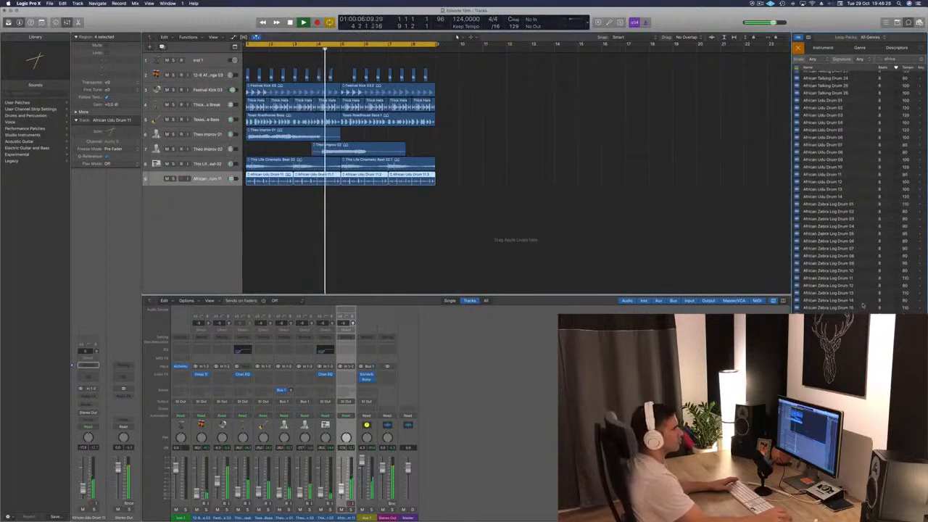
pyautogui.scroll(-1, 863, 303)
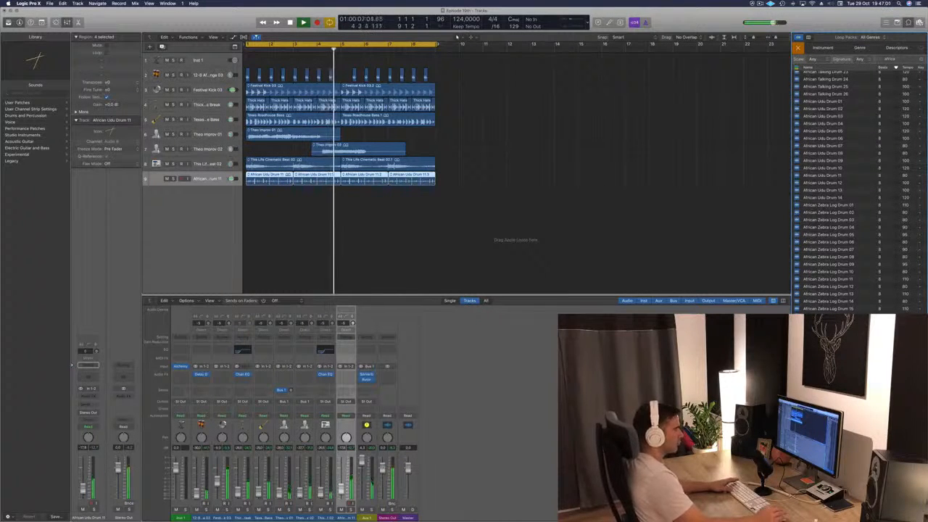
pyautogui.moveTo(826, 369); pyautogui.dragTo(359, 196)
pyautogui.press('space')
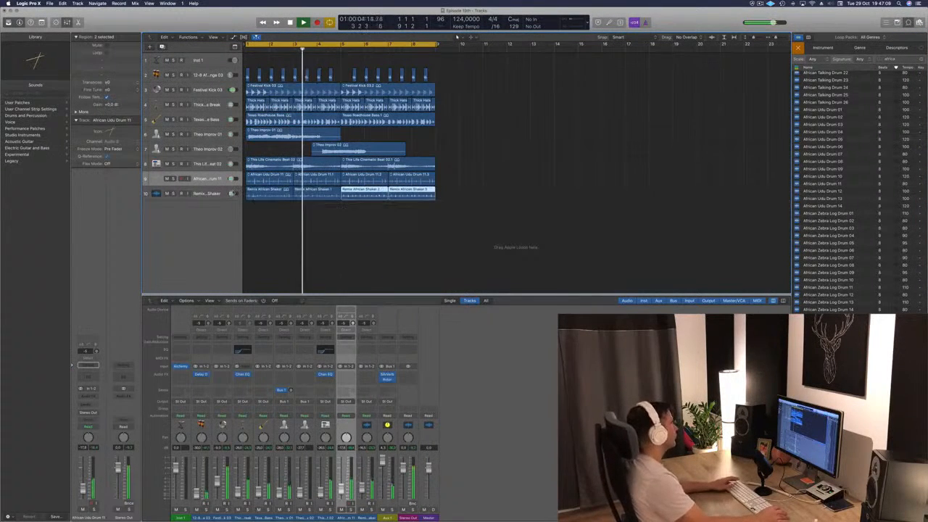
pyautogui.click(206, 194)
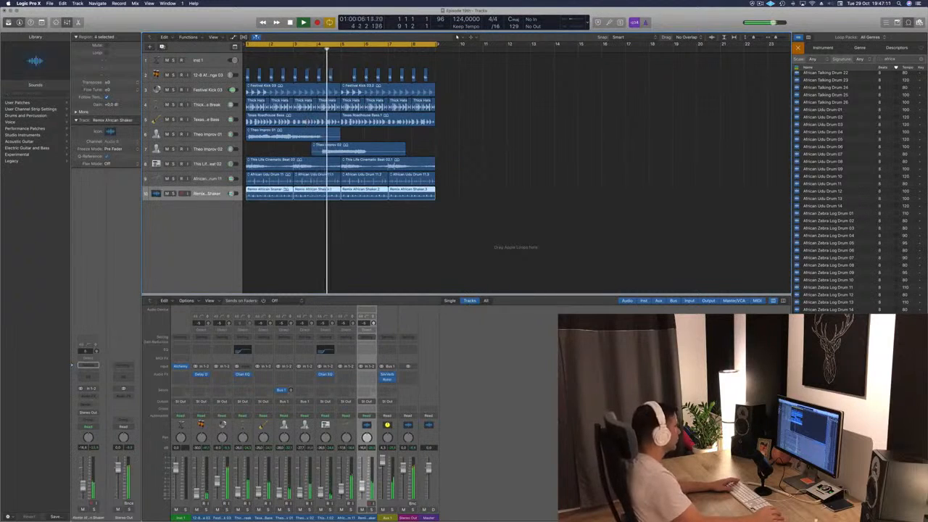
pyautogui.click(412, 268)
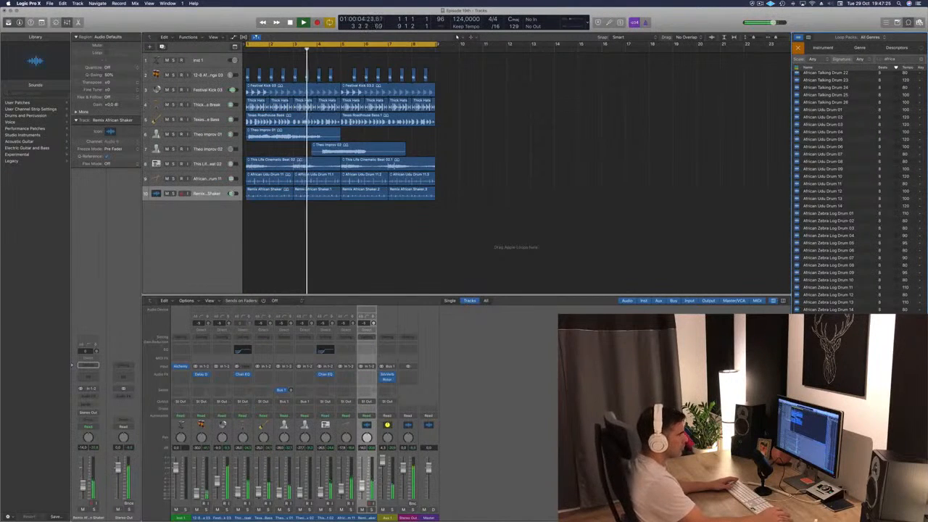
# - Audition African Udu Drum 10, add it on a new track at bar 1 and repeat the region up to bar 9
pyautogui.scroll(1, 832, 297)
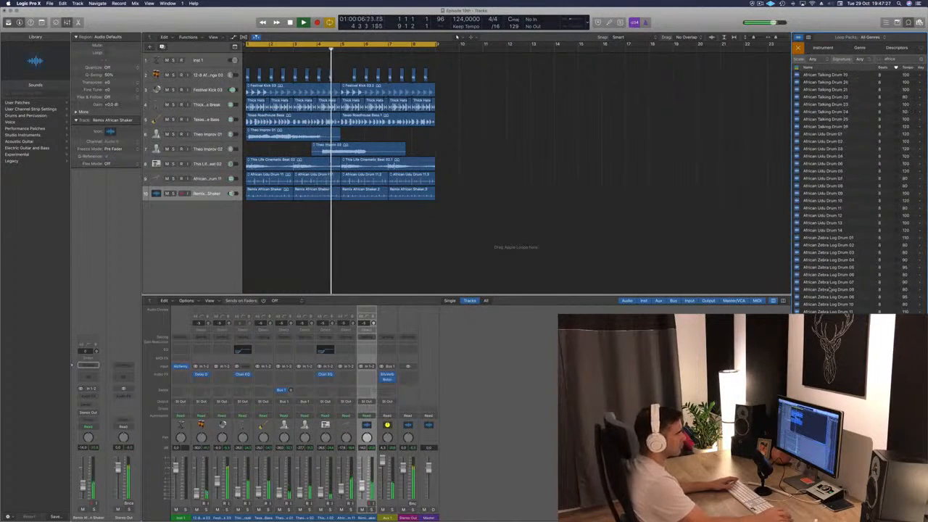
pyautogui.scroll(3, 831, 298)
pyautogui.click(823, 263)
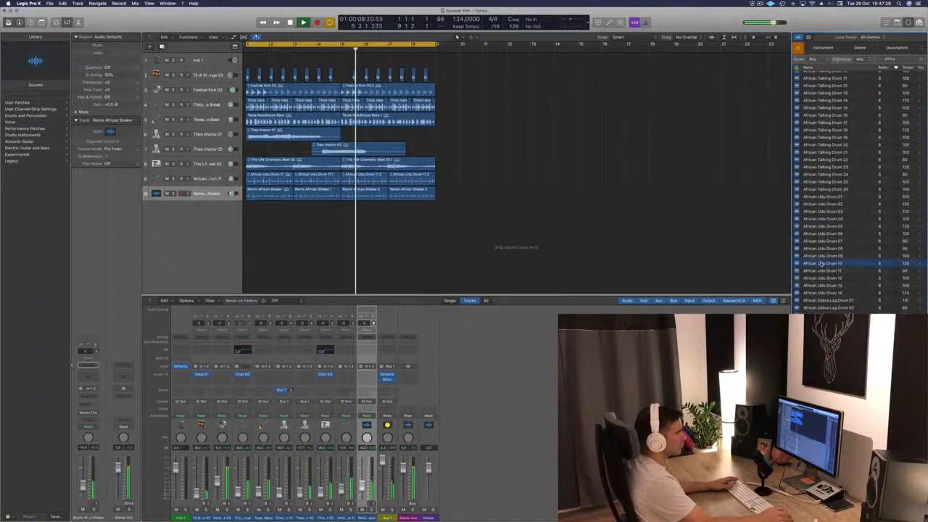
pyautogui.scroll(2, 856, 259)
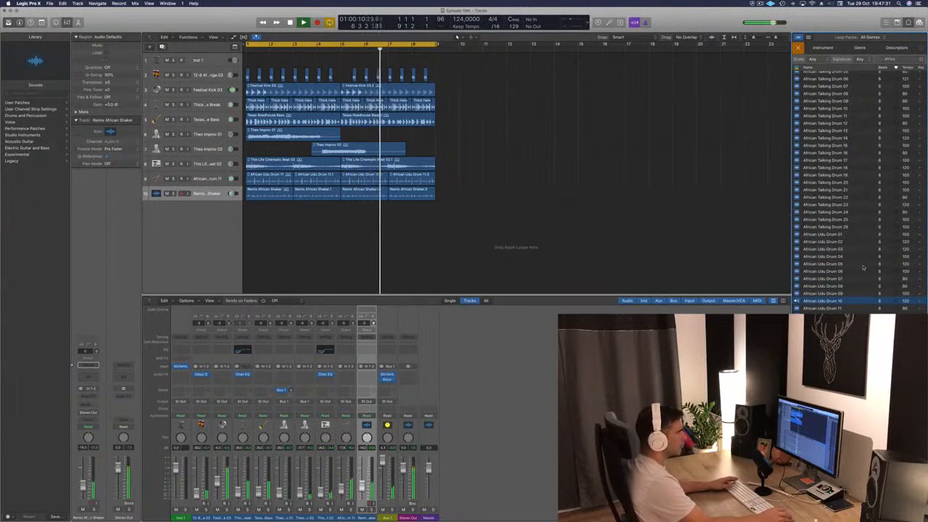
pyautogui.scroll(1, 863, 268)
pyautogui.scroll(3, 863, 269)
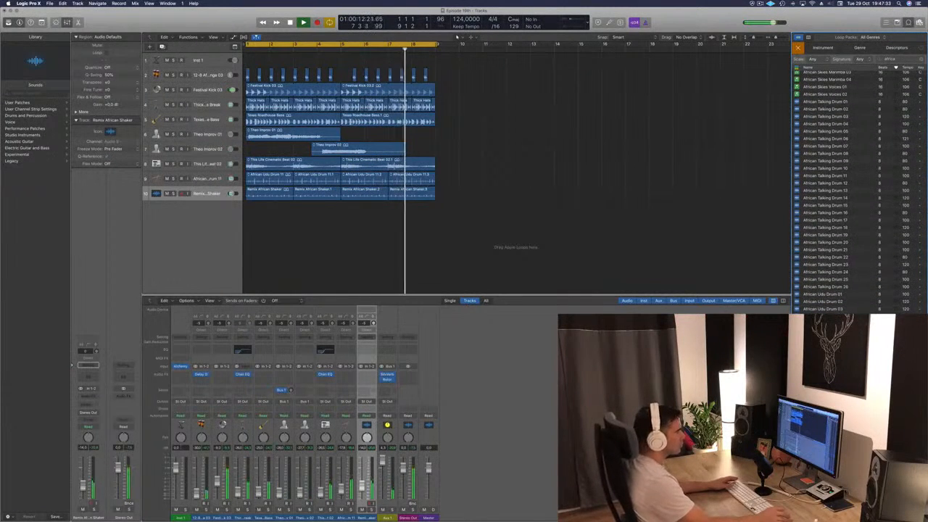
pyautogui.moveTo(822, 361); pyautogui.dragTo(211, 213)
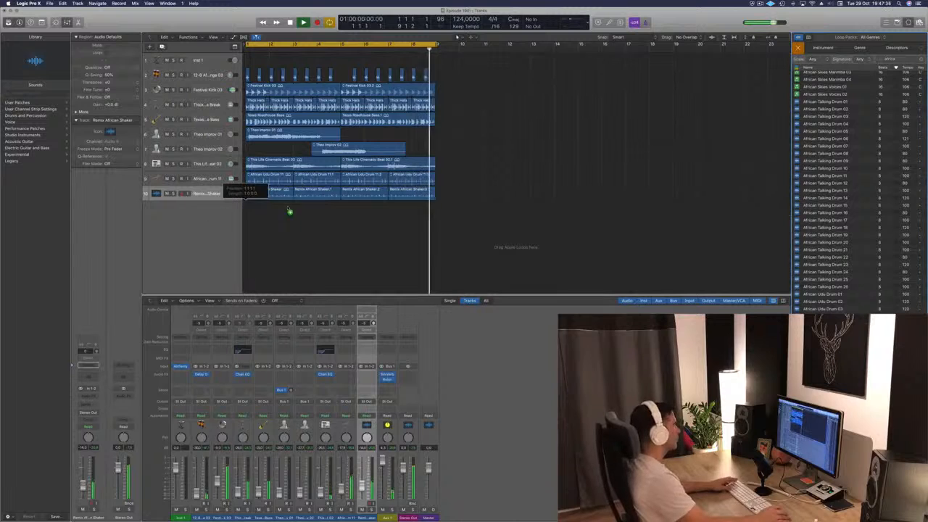
pyautogui.moveTo(269, 208); pyautogui.dragTo(364, 218)
pyautogui.press('space')
pyautogui.scroll(-1, 365, 232)
pyautogui.click(367, 237)
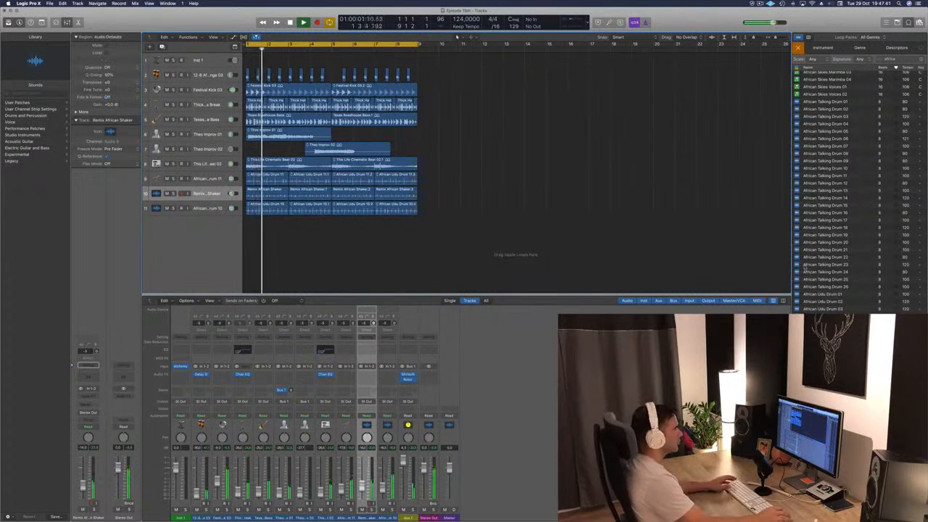
# - Audition African Skies Kit 01 and African River Kalimba 11 against the arrangement
pyautogui.scroll(2, 877, 298)
pyautogui.scroll(5, 878, 295)
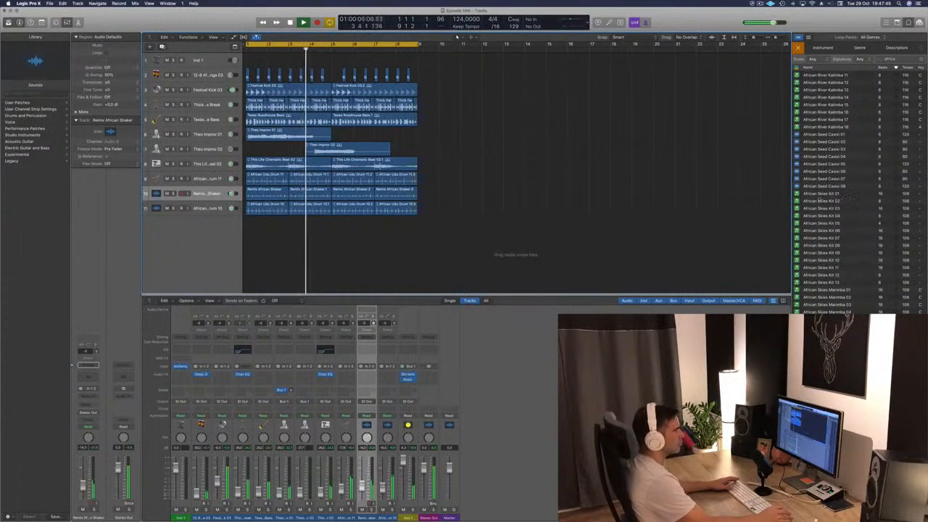
pyautogui.click(820, 195)
pyautogui.scroll(3, 850, 230)
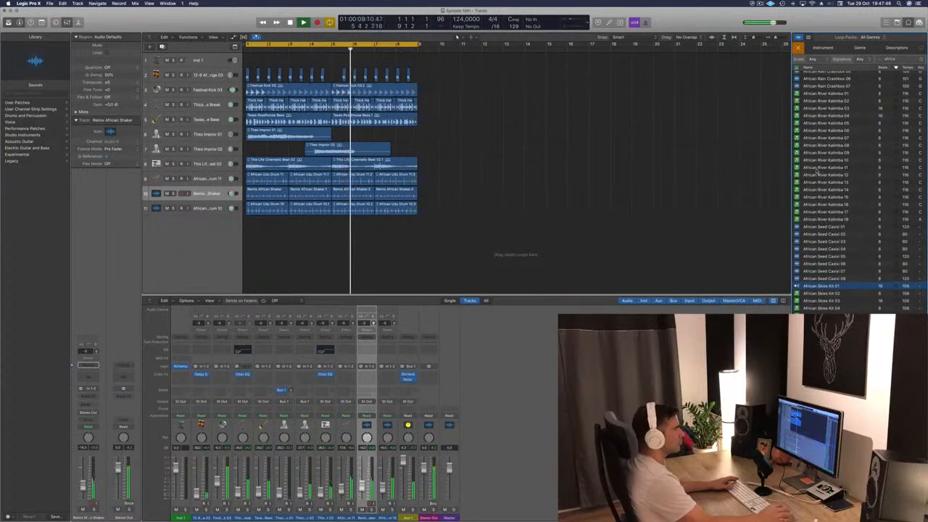
pyautogui.click(823, 167)
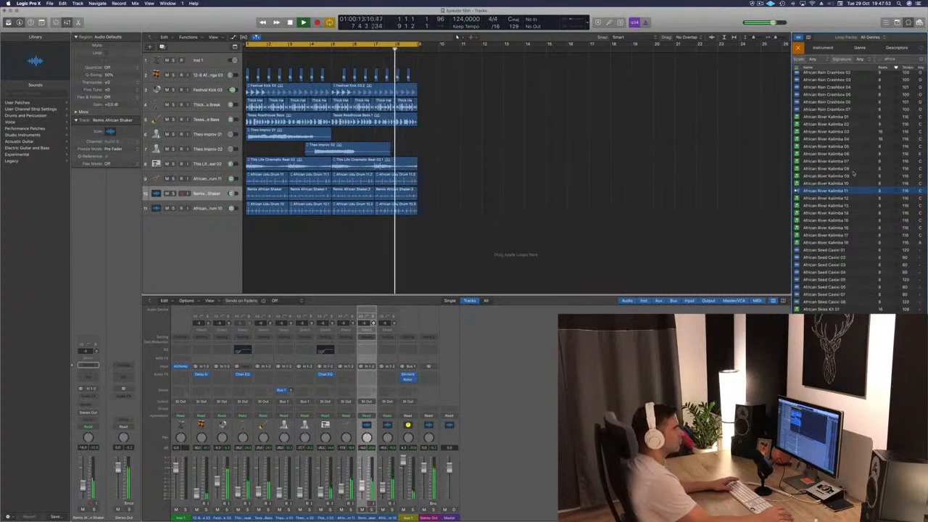
# - Audition African Mist Voice 05 and 06, African Mist Kpanlogo 11 and African Monkey Drum 03 against the arrangement
pyautogui.scroll(1, 854, 173)
pyautogui.scroll(5, 834, 137)
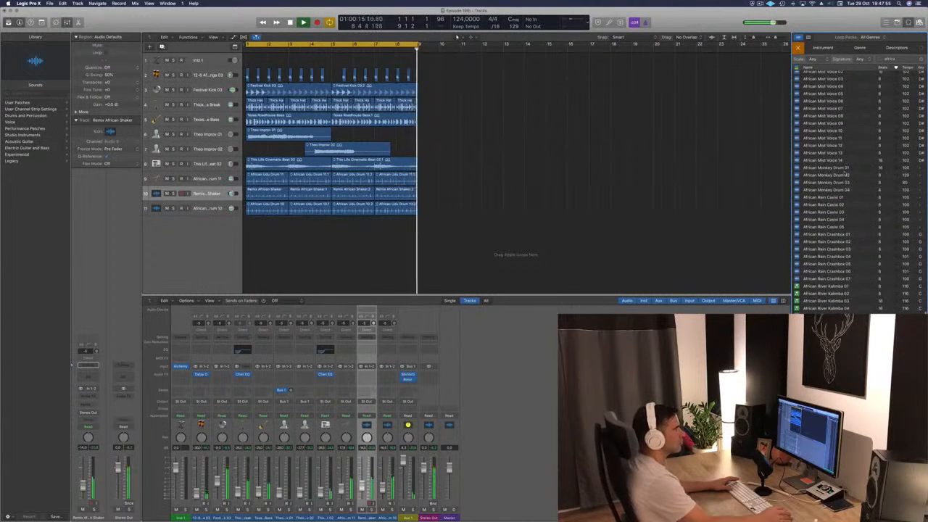
pyautogui.scroll(3, 833, 138)
pyautogui.click(831, 200)
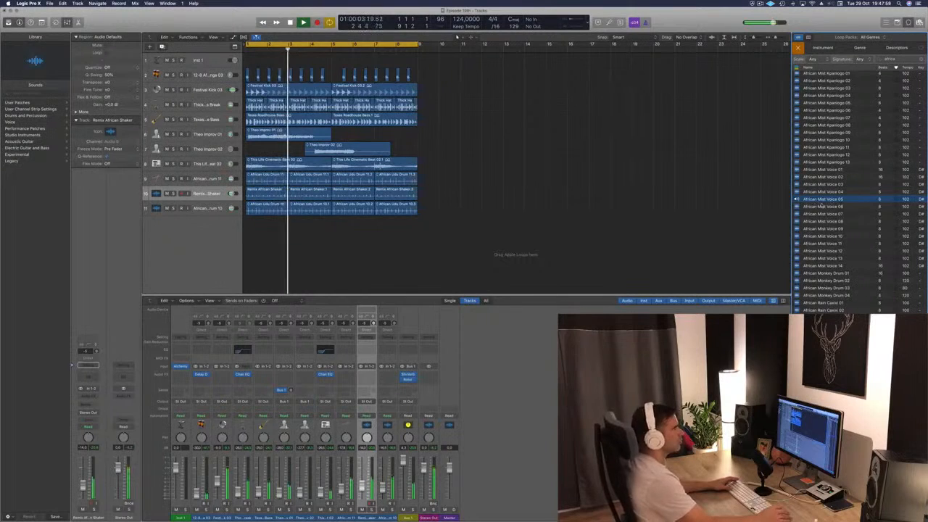
pyautogui.click(820, 207)
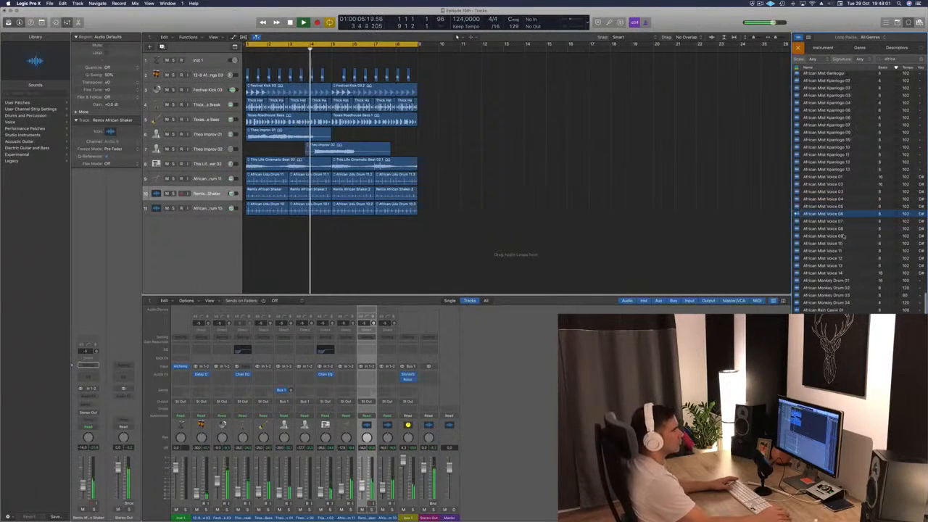
pyautogui.scroll(2, 823, 199)
pyautogui.click(826, 187)
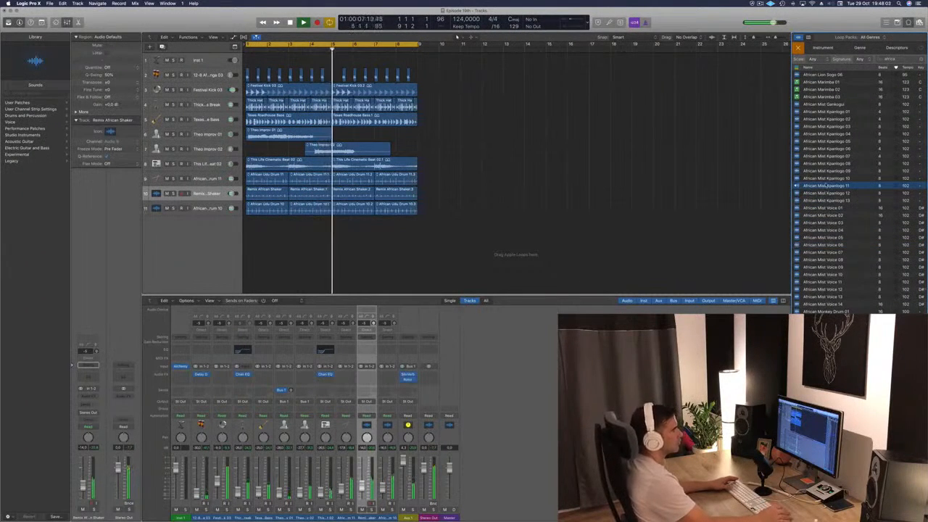
pyautogui.scroll(6, 837, 182)
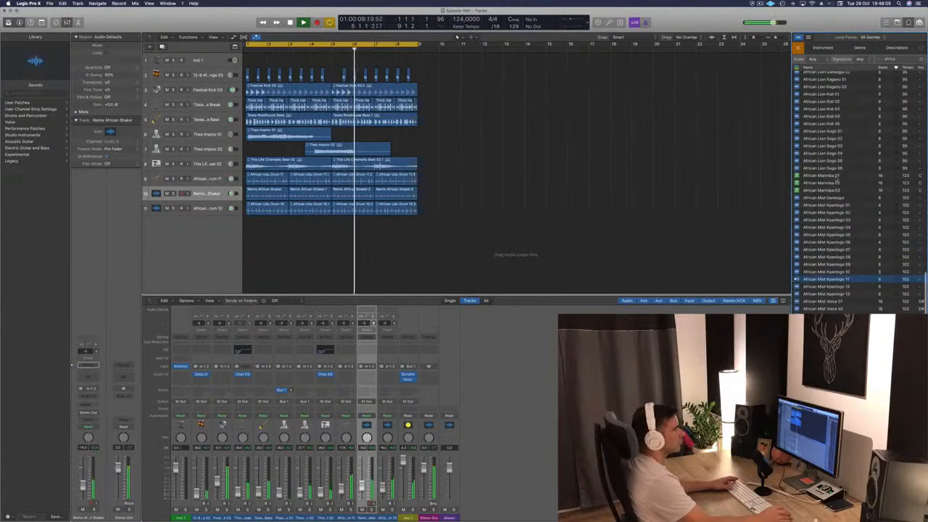
pyautogui.scroll(-4, 836, 180)
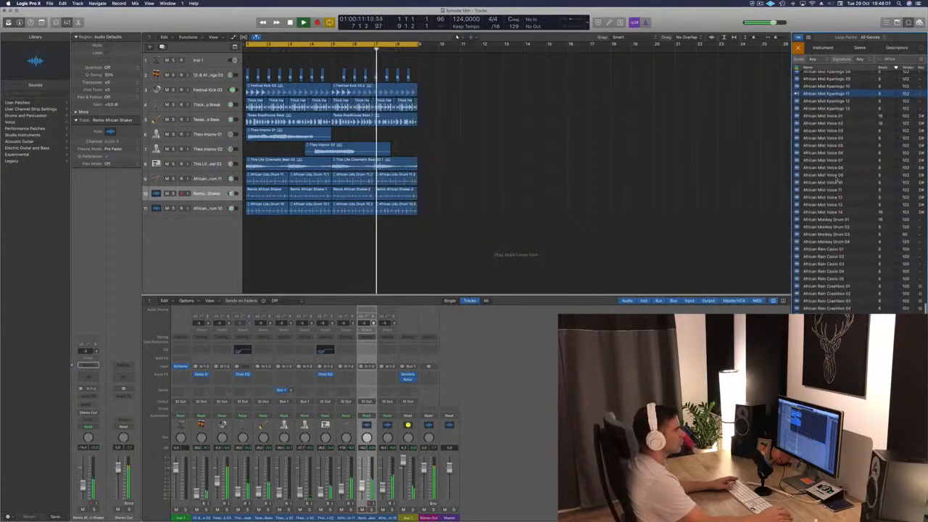
pyautogui.click(824, 234)
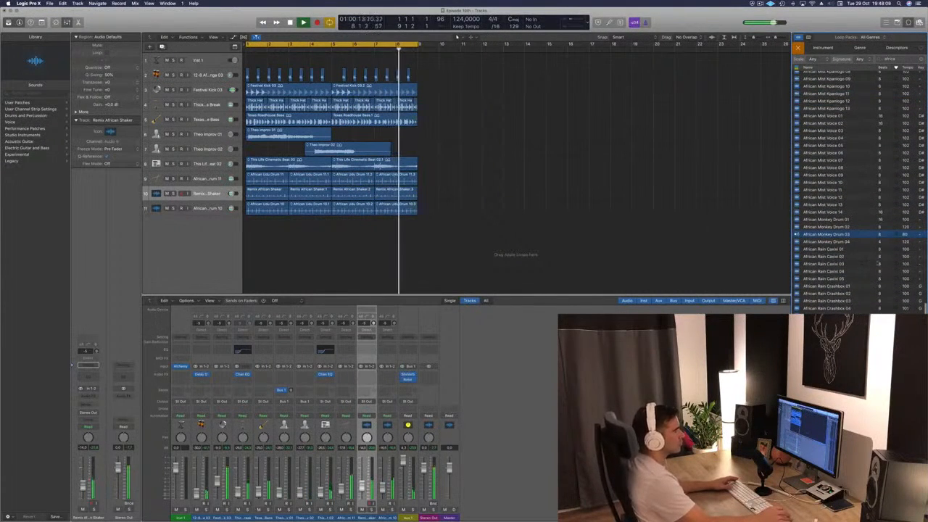
# - Add the African Monkey Drum 03 loop on a new track at bar 1, repeat it up to bar 9 and lower the track's volume
pyautogui.moveTo(827, 234); pyautogui.dragTo(353, 232)
pyautogui.press('space')
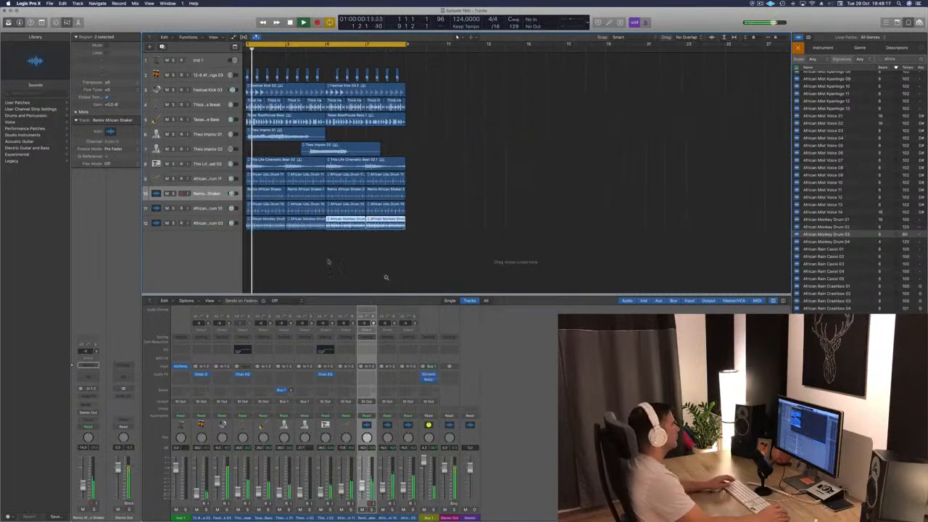
pyautogui.press('space')
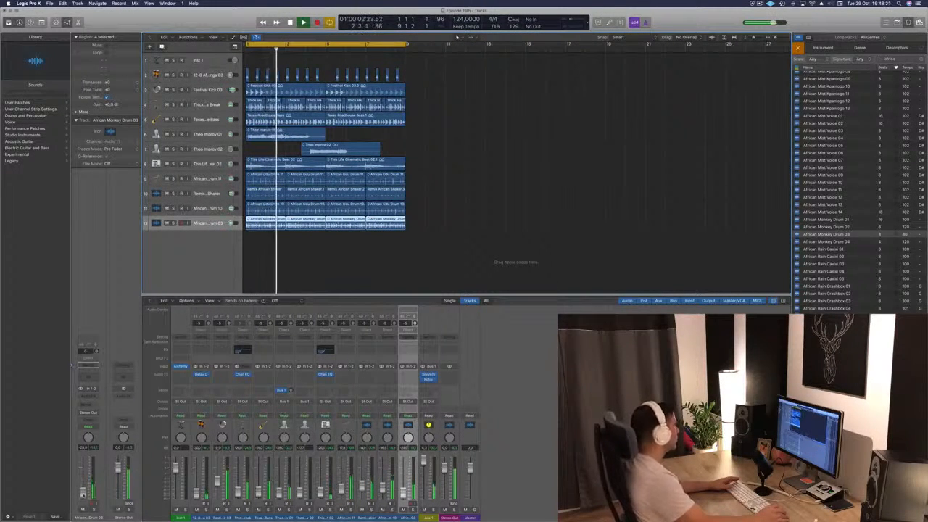
pyautogui.click(505, 241)
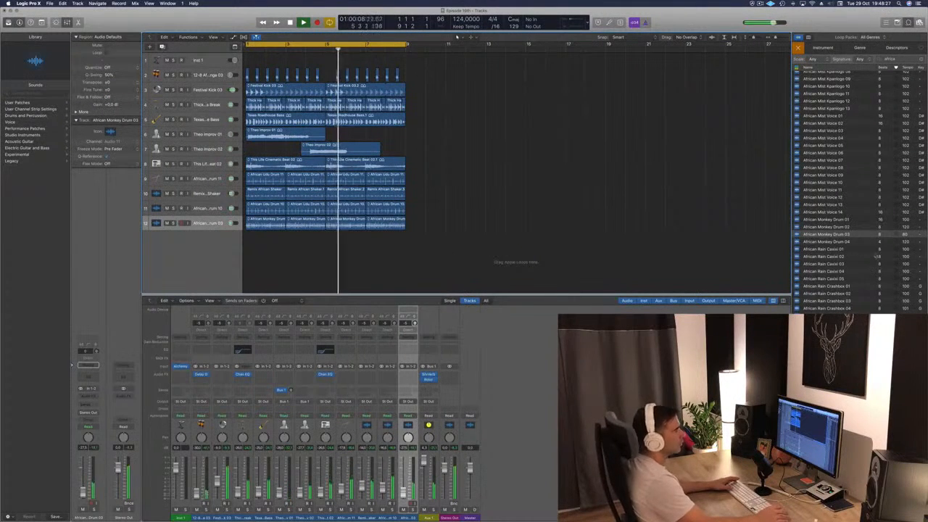
# - Audition African Mist Voice 01 through 07 against the arrangement
pyautogui.scroll(-1, 853, 263)
pyautogui.scroll(2, 841, 218)
pyautogui.click(825, 149)
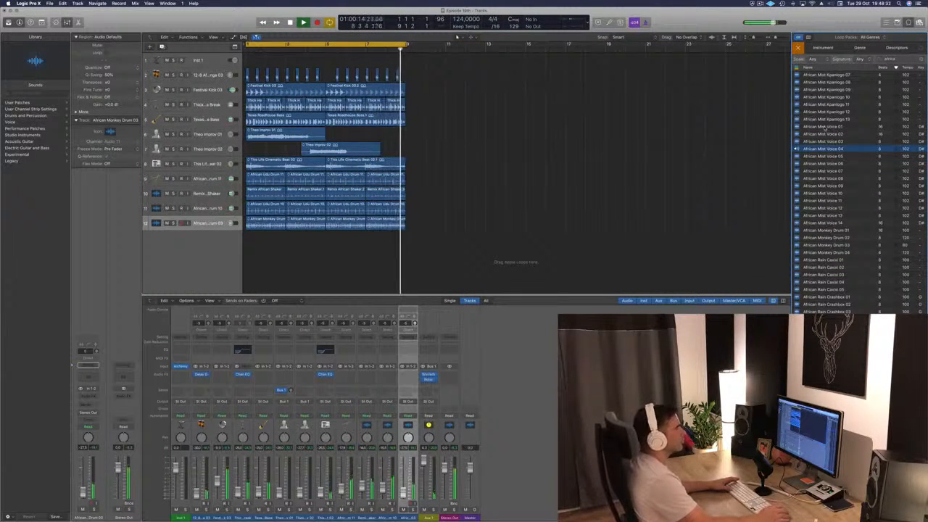
pyautogui.click(825, 126)
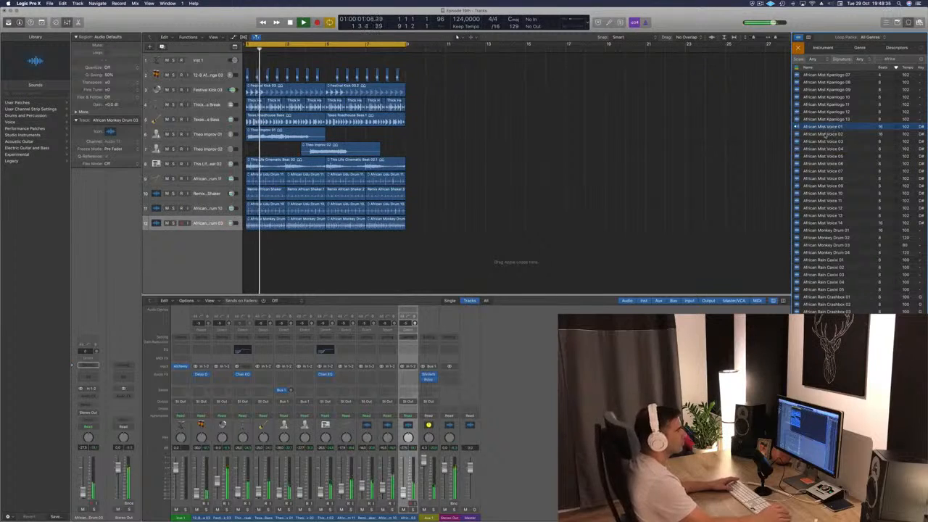
pyautogui.click(825, 134)
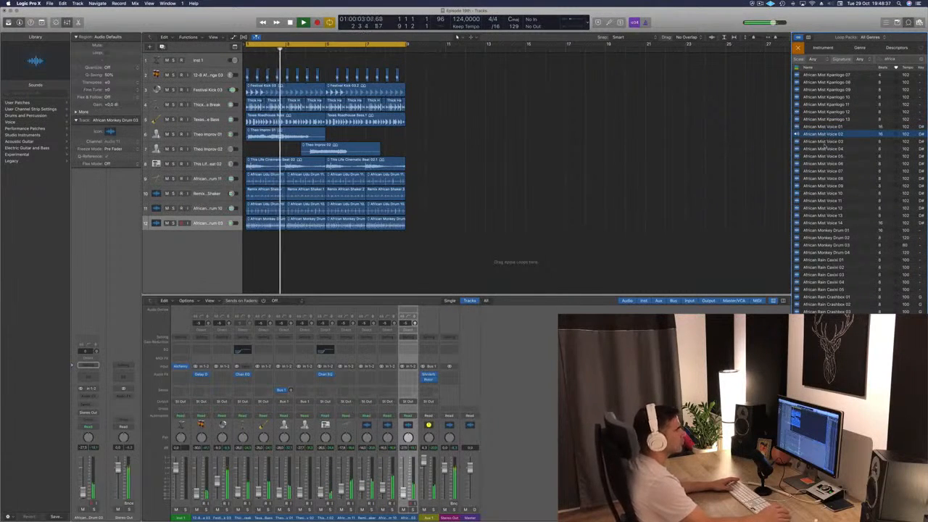
pyautogui.click(825, 142)
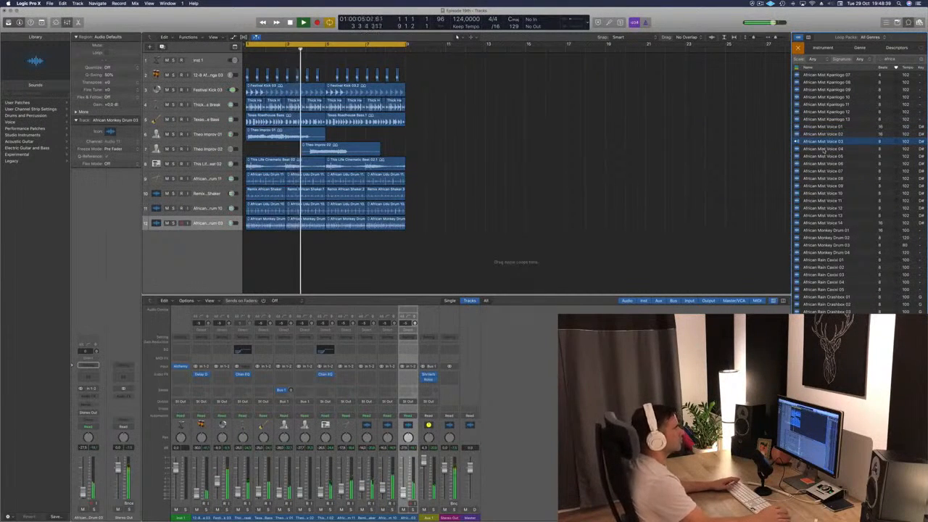
pyautogui.click(824, 149)
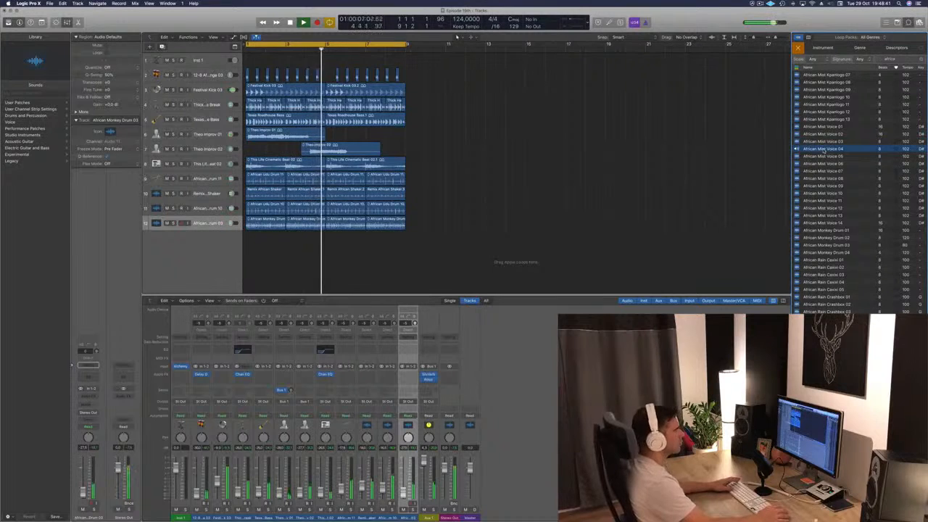
pyautogui.click(823, 155)
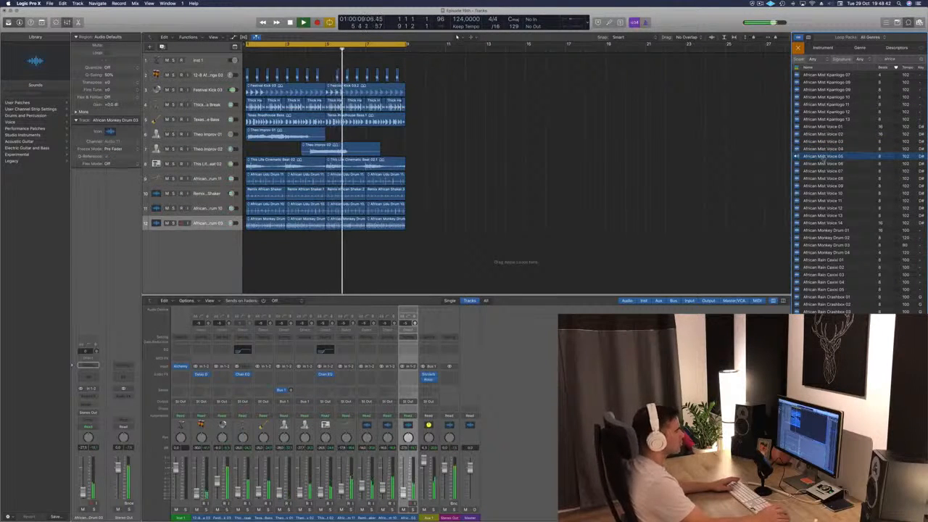
pyautogui.click(823, 164)
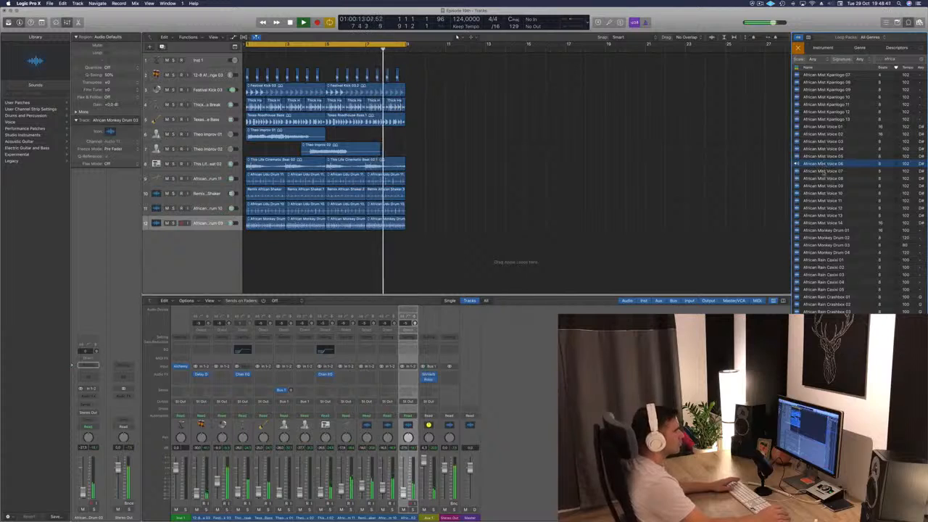
pyautogui.click(824, 171)
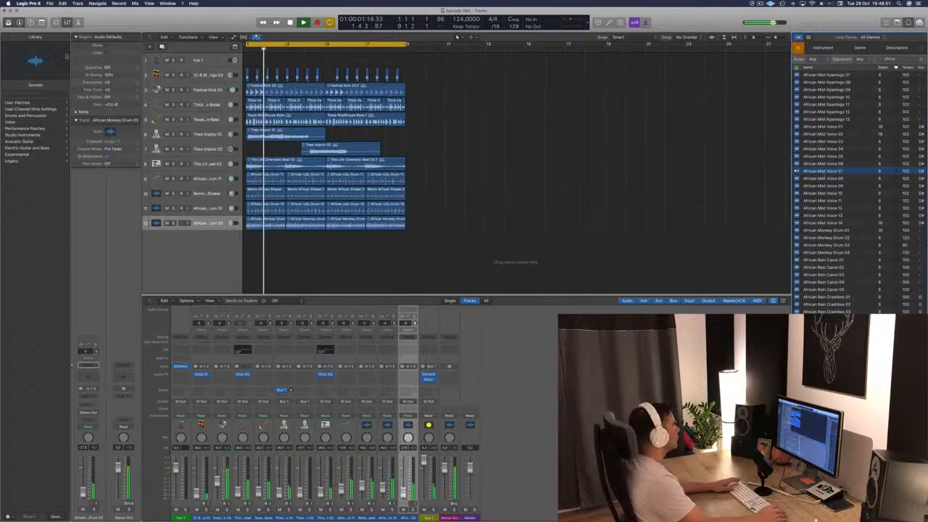
pyautogui.moveTo(407, 46); pyautogui.dragTo(406, 46)
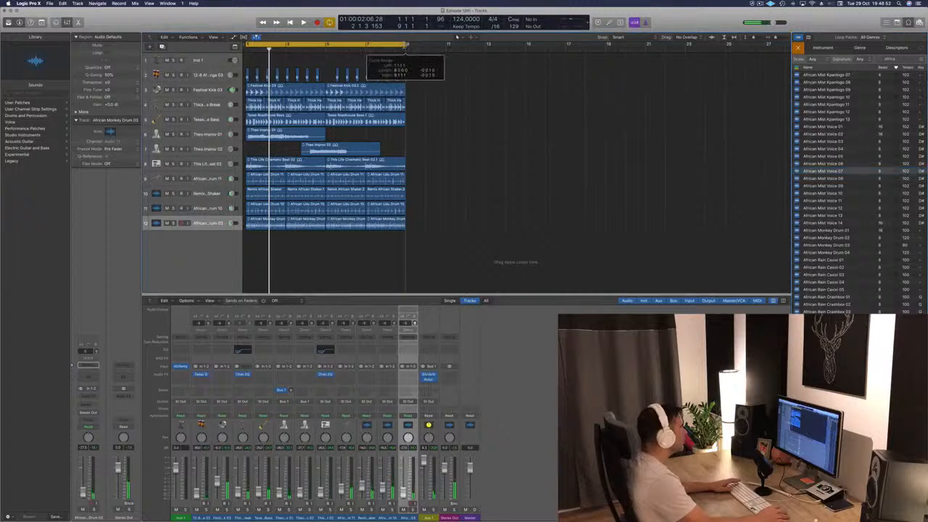
# - Add African Mist Voice 14 on a new track at bar 1 and place that track directly below Theo Improv 02
pyautogui.click(812, 223)
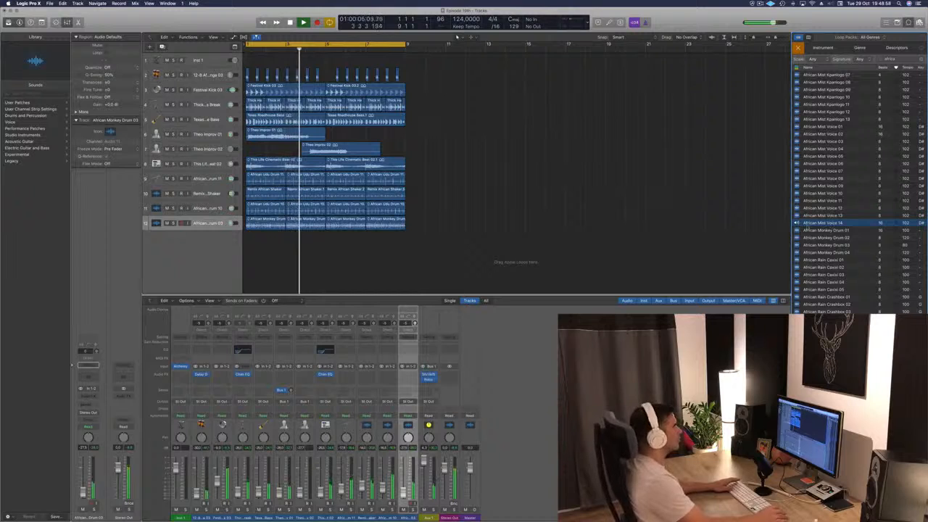
pyautogui.moveTo(806, 229); pyautogui.dragTo(254, 262)
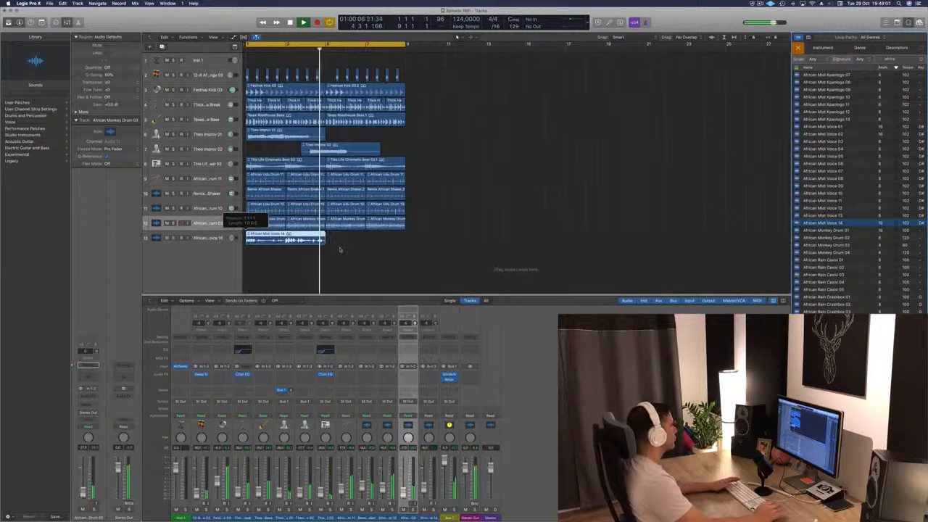
pyautogui.press('Return')
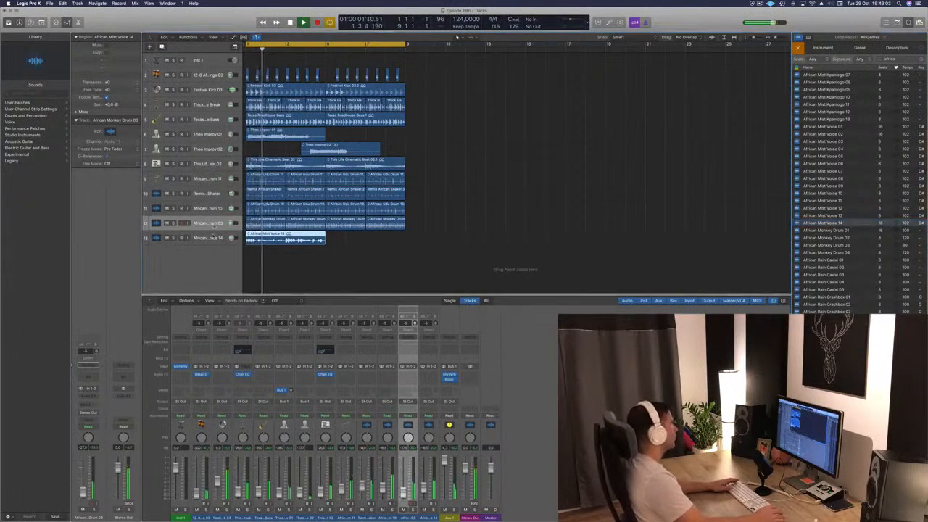
pyautogui.moveTo(215, 225); pyautogui.dragTo(218, 162)
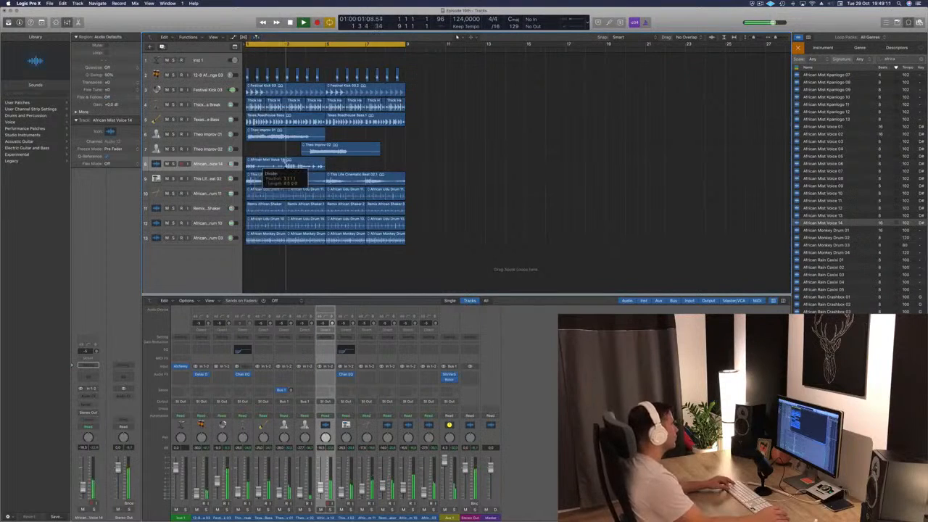
# - Split the African Mist Voice 14 region at bar 3, move its second half to bar 9 and repeat the first half up to bar 9
pyautogui.moveTo(305, 163); pyautogui.dragTo(414, 161)
pyautogui.press('Return')
pyautogui.moveTo(268, 167); pyautogui.dragTo(346, 166)
pyautogui.press('space')
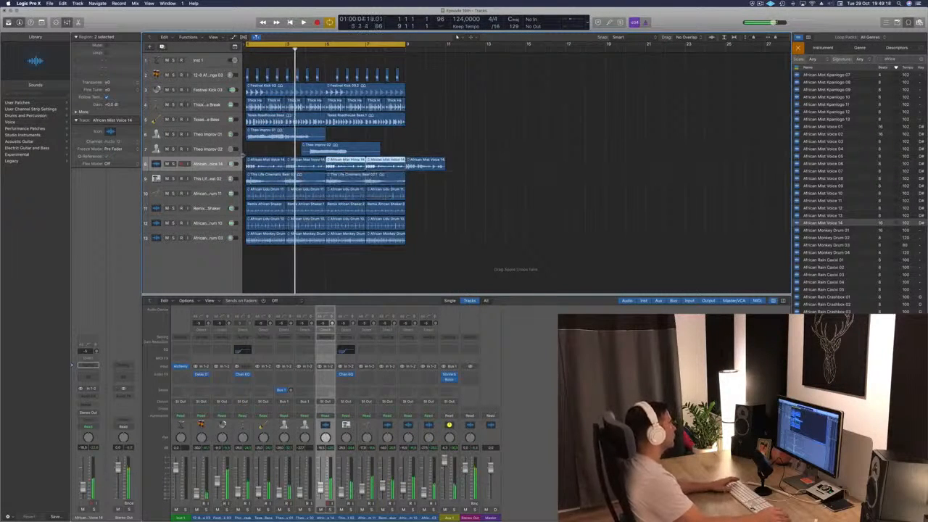
pyautogui.press('Return')
pyautogui.press('space')
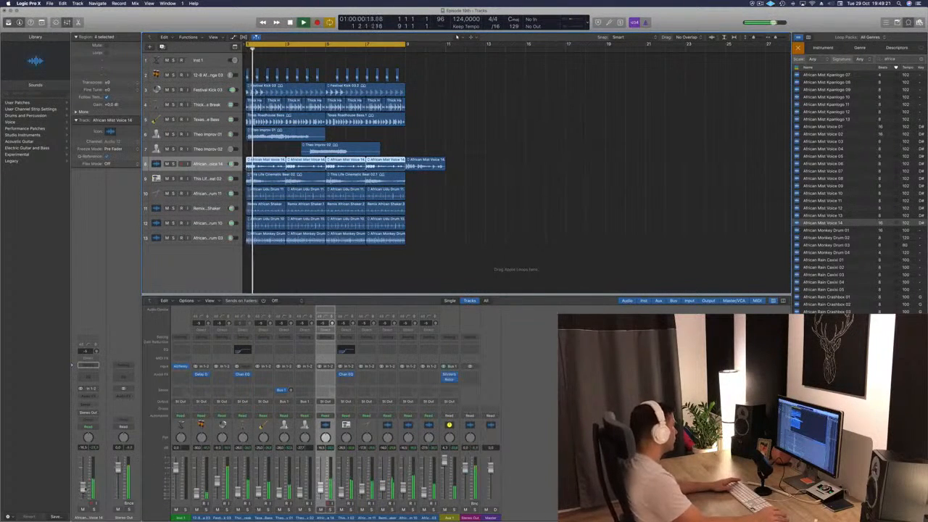
# - Route the African Mist Voice 14 track's output to Bus 1 and play back the arrangement
pyautogui.press('Return')
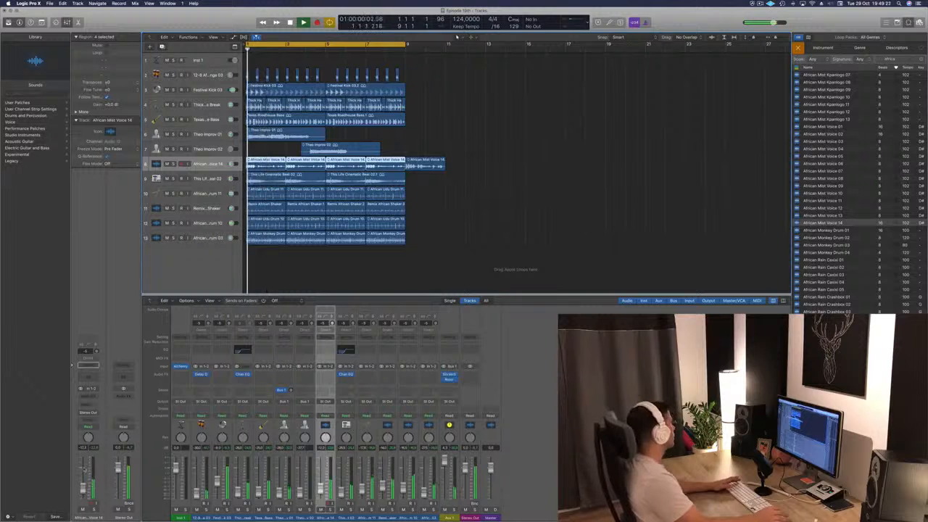
pyautogui.click(88, 405)
pyautogui.click(53, 408)
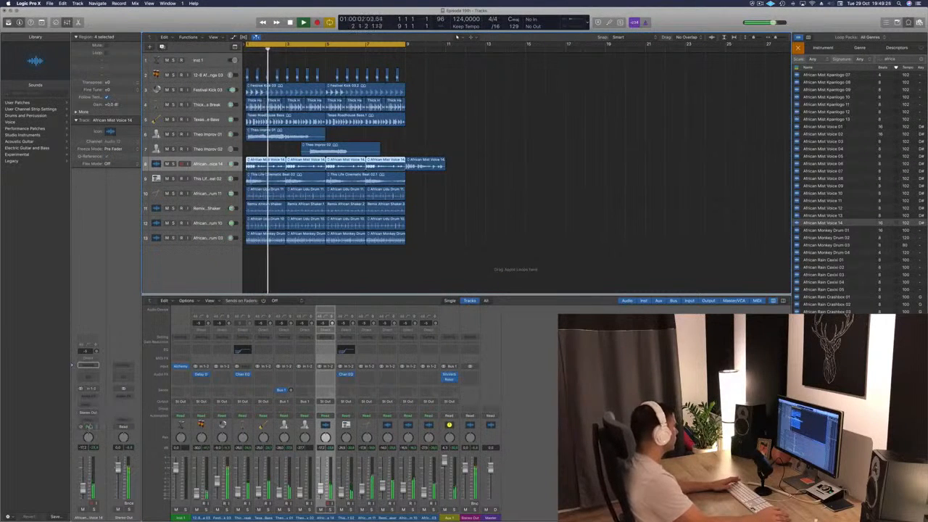
pyautogui.click(93, 412)
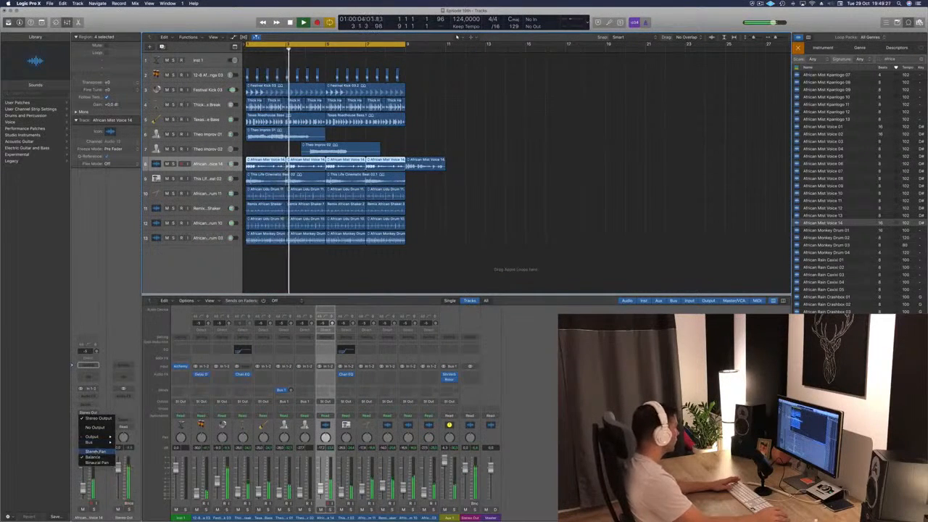
pyautogui.moveTo(99, 442)
pyautogui.click(135, 302)
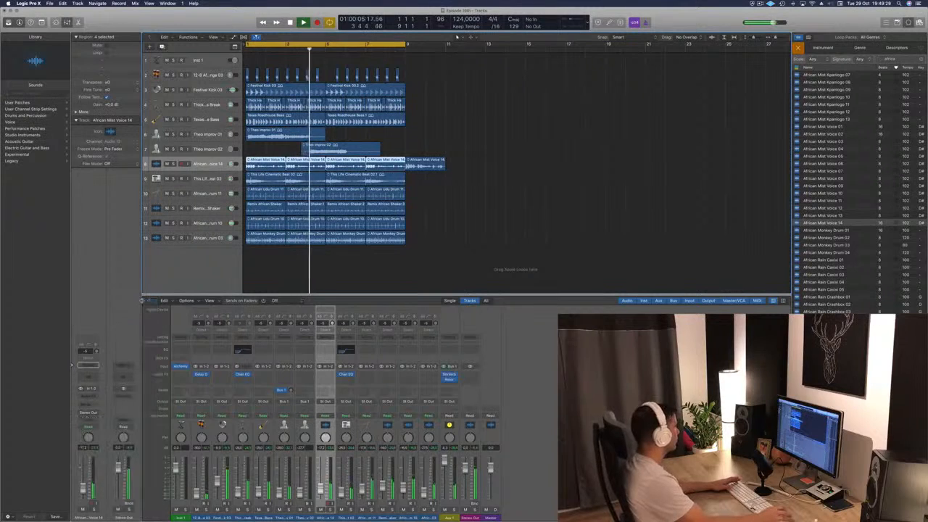
pyautogui.press('space')
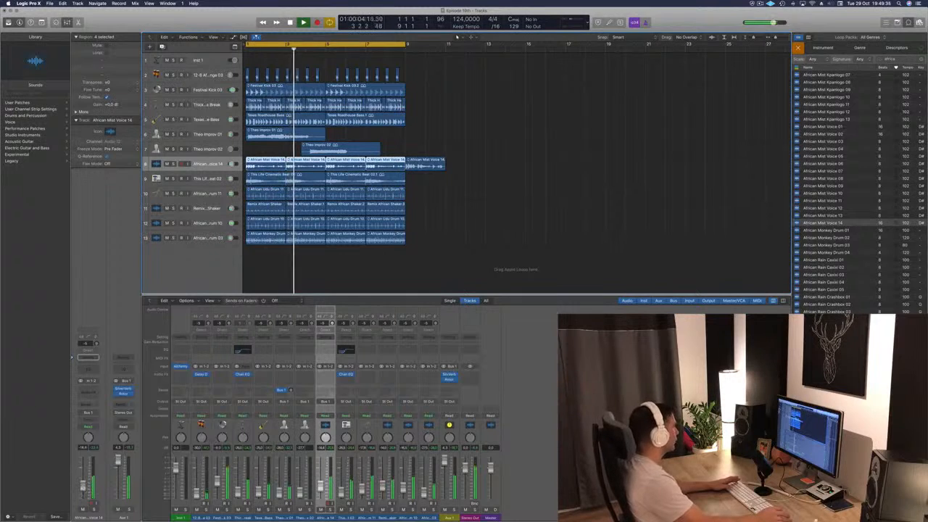
# - Delete the leftover African Mist Voice 14 region that starts at bar 9
pyautogui.click(460, 214)
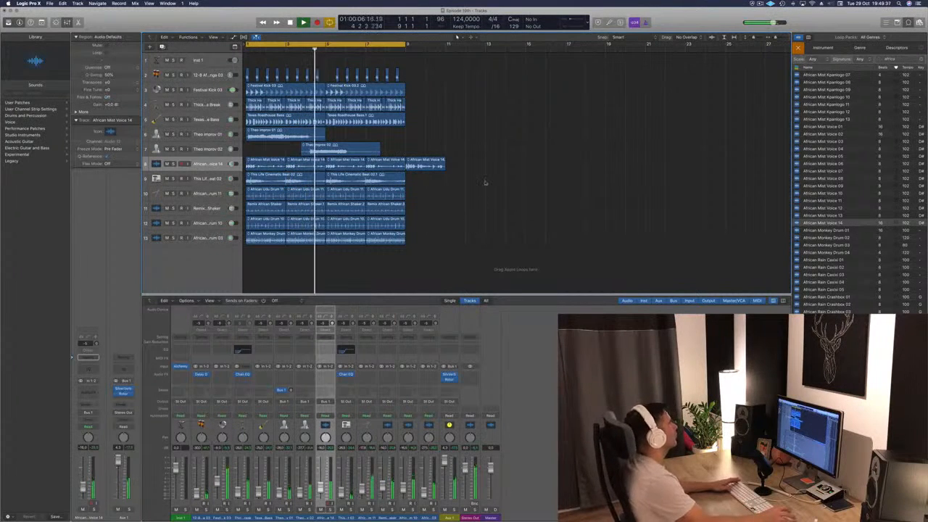
pyautogui.click(437, 164)
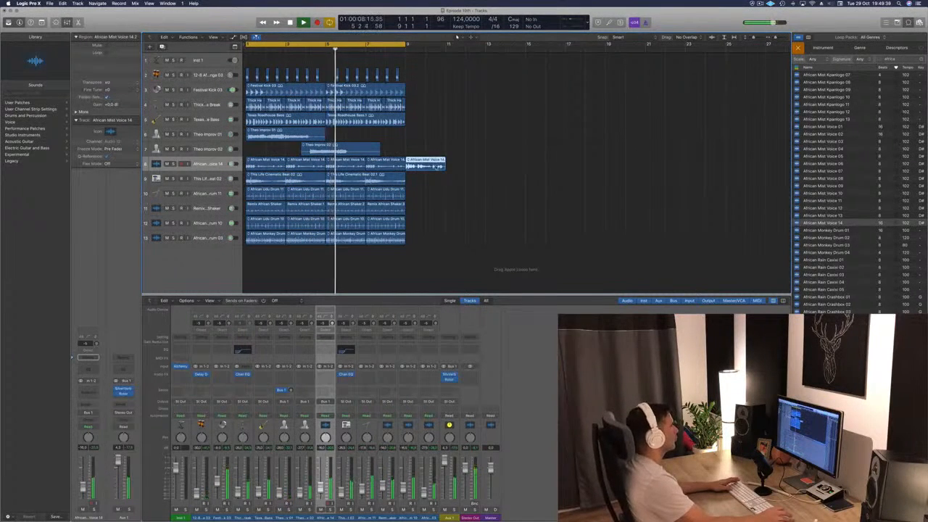
pyautogui.press('Delete')
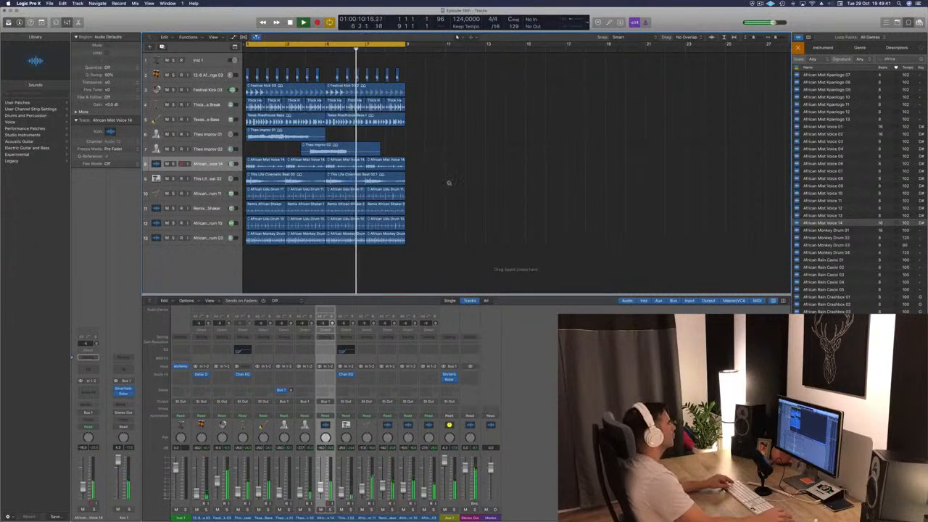
# - Browse the African loops and audition African Chant Mbira 04, 06, 07, 11 and 14 against the arrangement
pyautogui.scroll(-15, 855, 189)
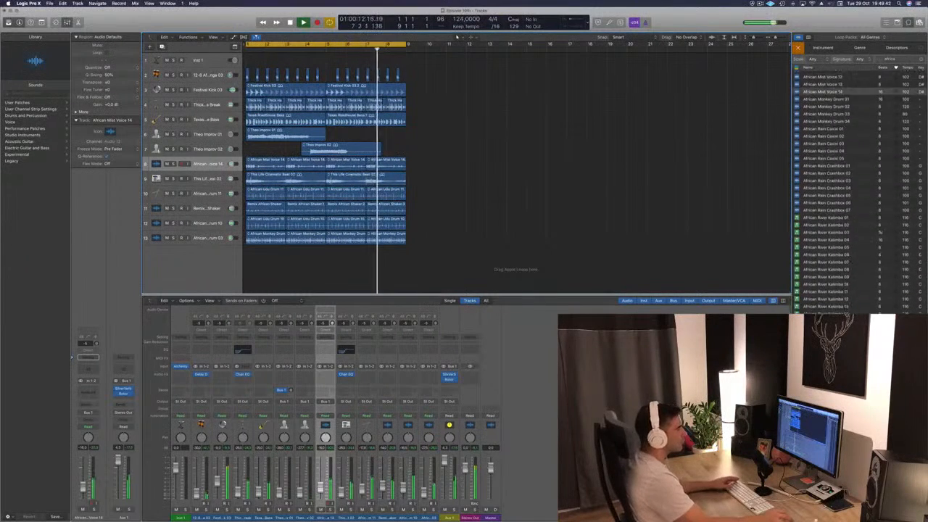
pyautogui.scroll(15, 855, 189)
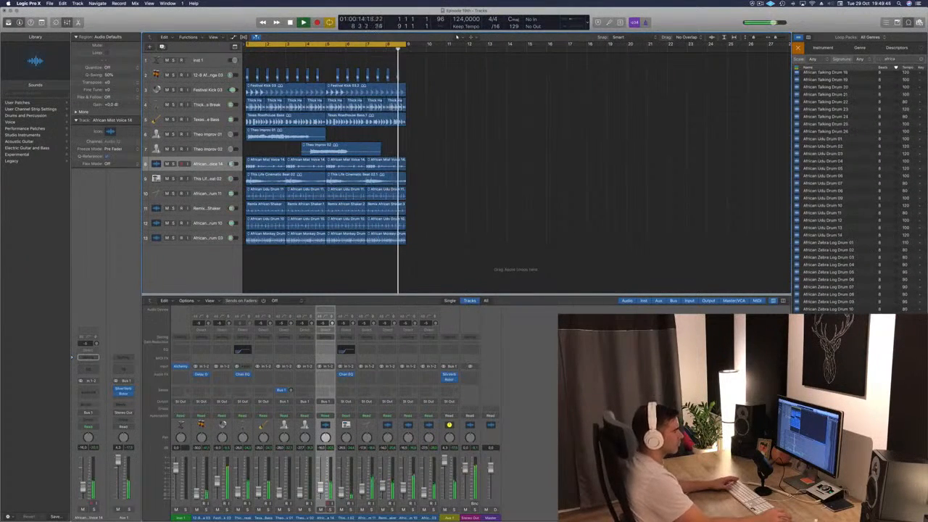
pyautogui.scroll(15, 881, 142)
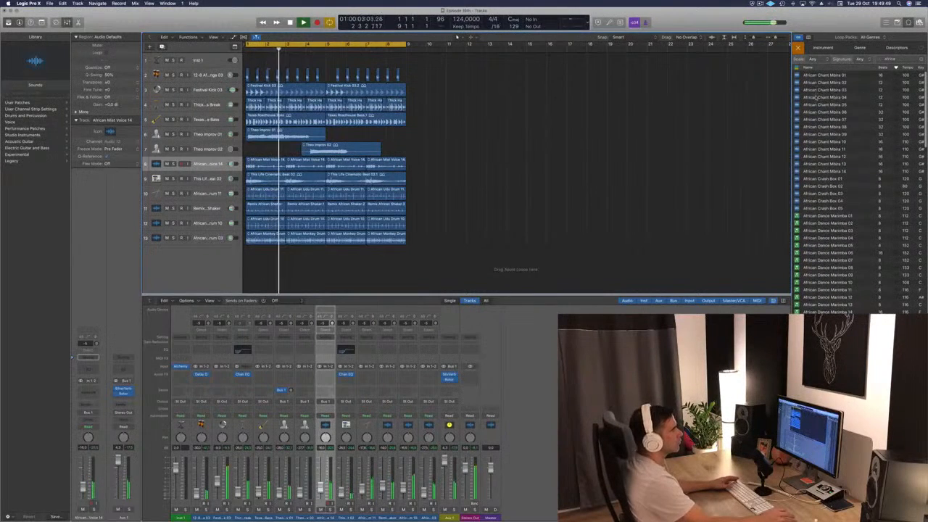
pyautogui.click(820, 97)
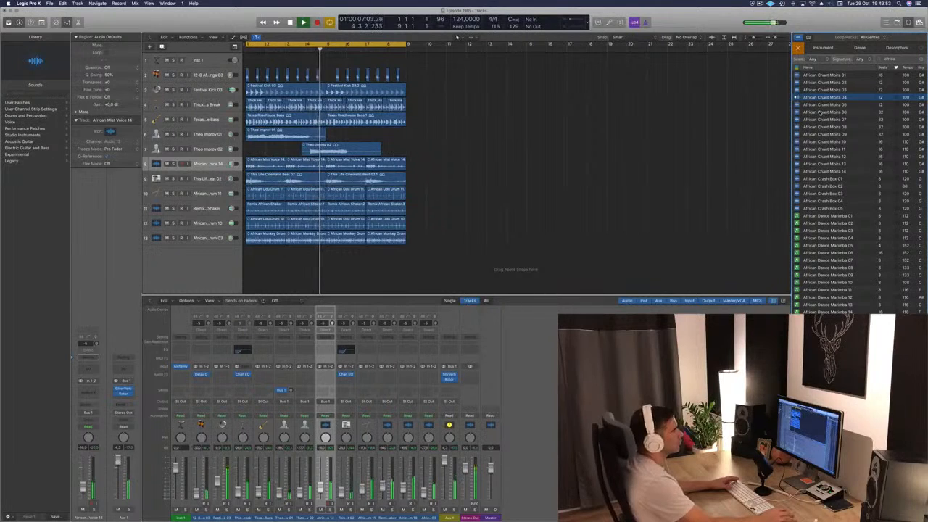
pyautogui.click(820, 113)
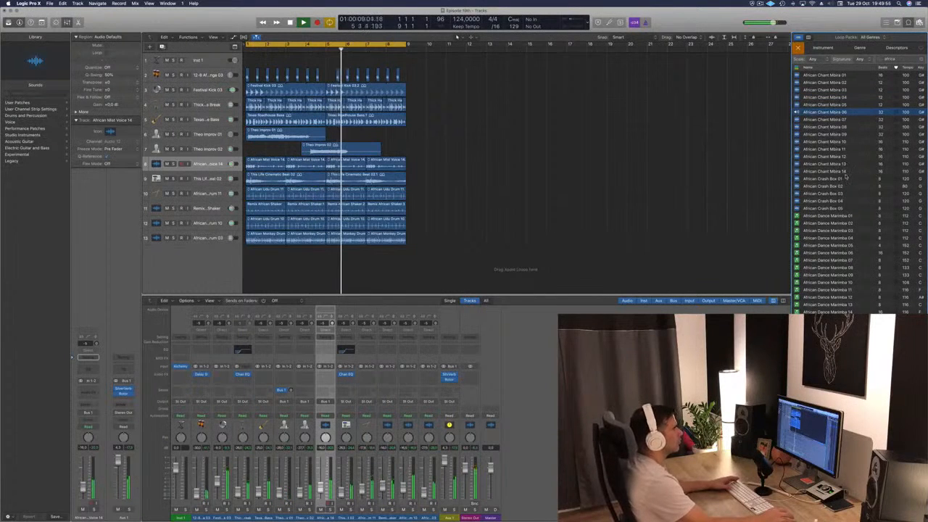
pyautogui.click(817, 120)
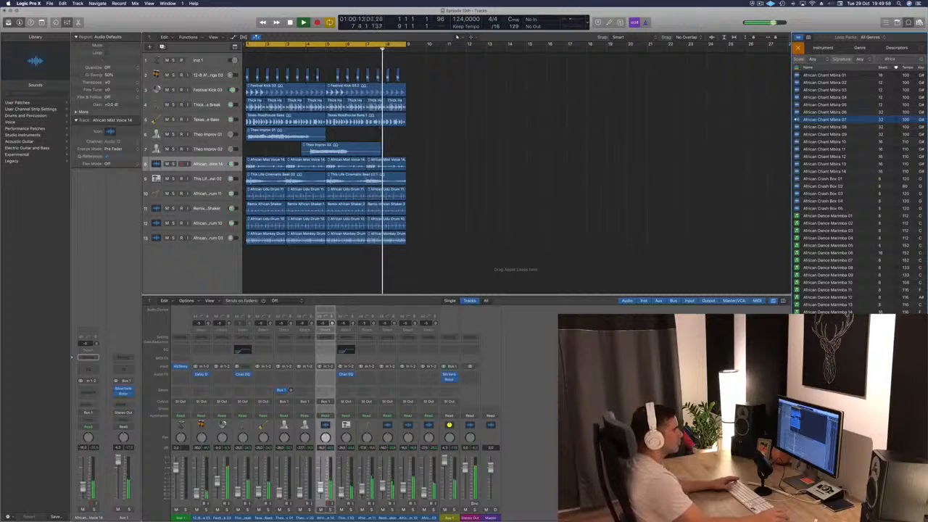
pyautogui.click(831, 114)
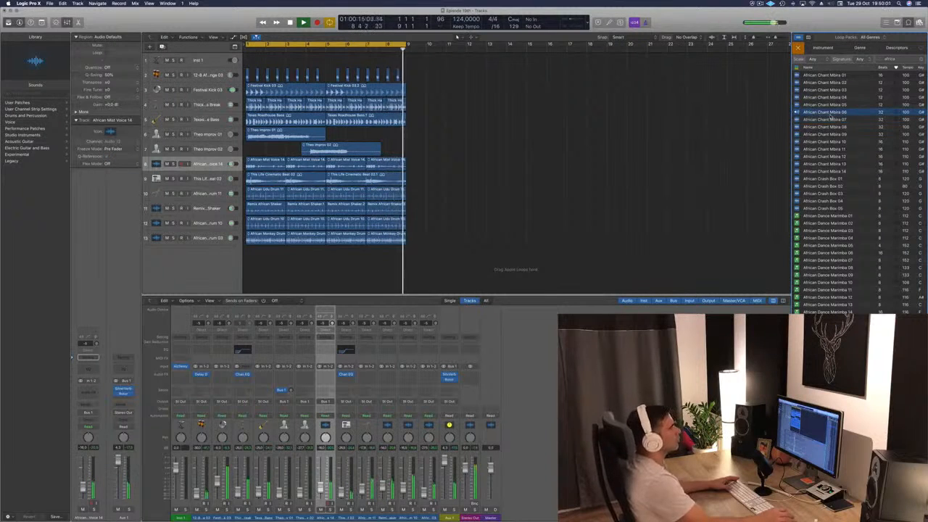
pyautogui.click(823, 149)
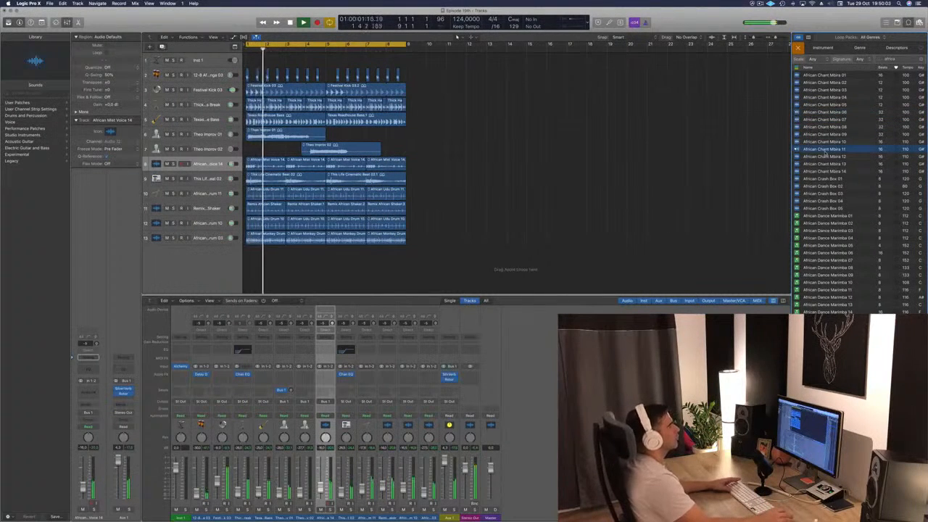
pyautogui.click(829, 171)
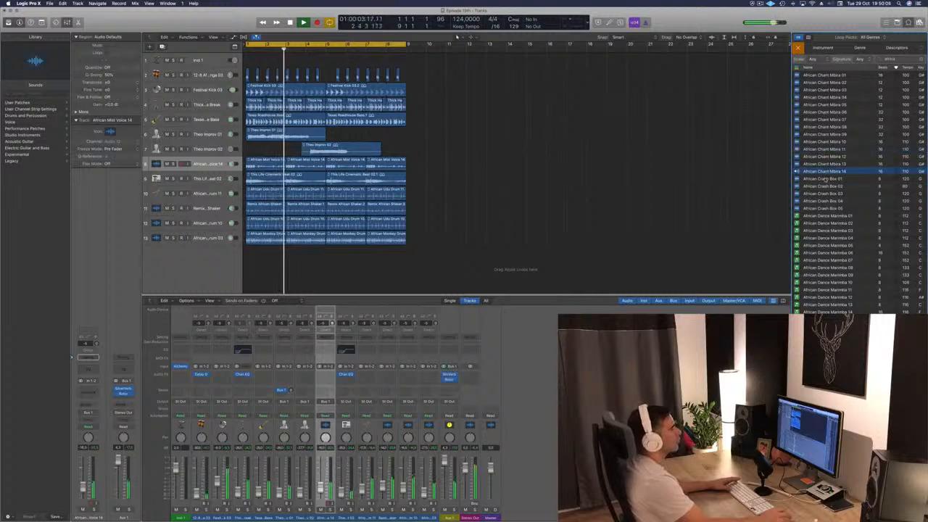
# - Add the African Crash Box 01 loop on a new track at bar 1, repeat it up to bar 9 and play the arrangement
pyautogui.click(825, 179)
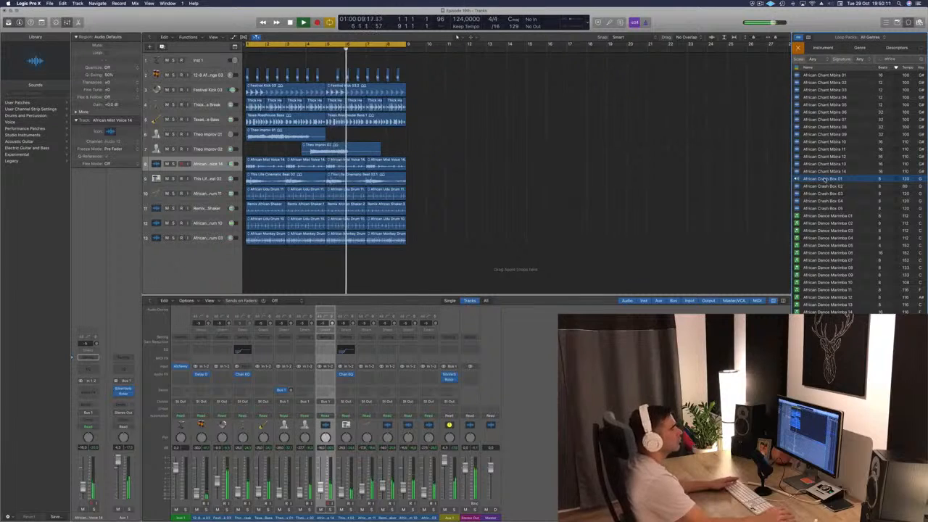
pyautogui.moveTo(825, 179); pyautogui.dragTo(345, 257)
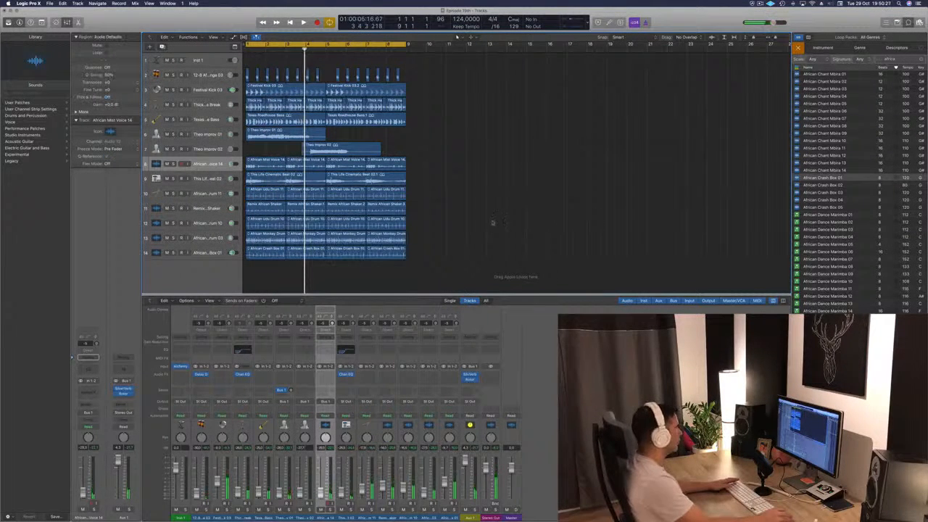
pyautogui.press('Return')
pyautogui.press('space')
pyautogui.press('space')
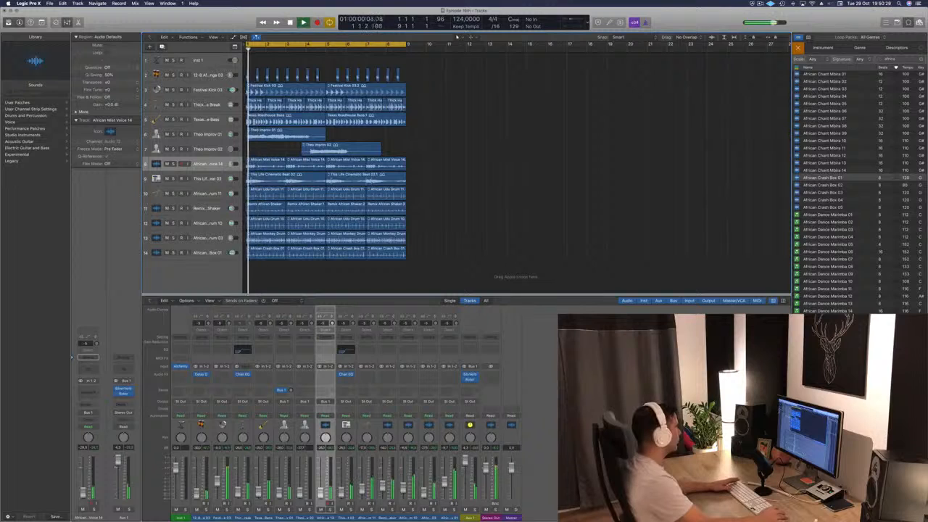
# - Compare the beat with and without the African Crash Box 01 track by toggling its solo and mute during playback
pyautogui.click(173, 253)
pyautogui.click(173, 253)
pyautogui.press('space')
pyautogui.click(168, 253)
pyautogui.press('space')
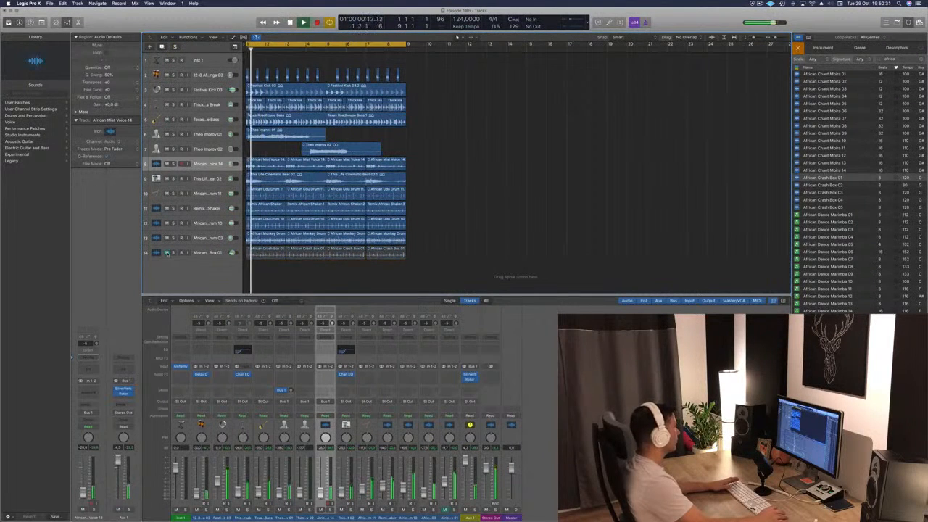
pyautogui.click(168, 253)
pyautogui.press('space')
pyautogui.press('space')
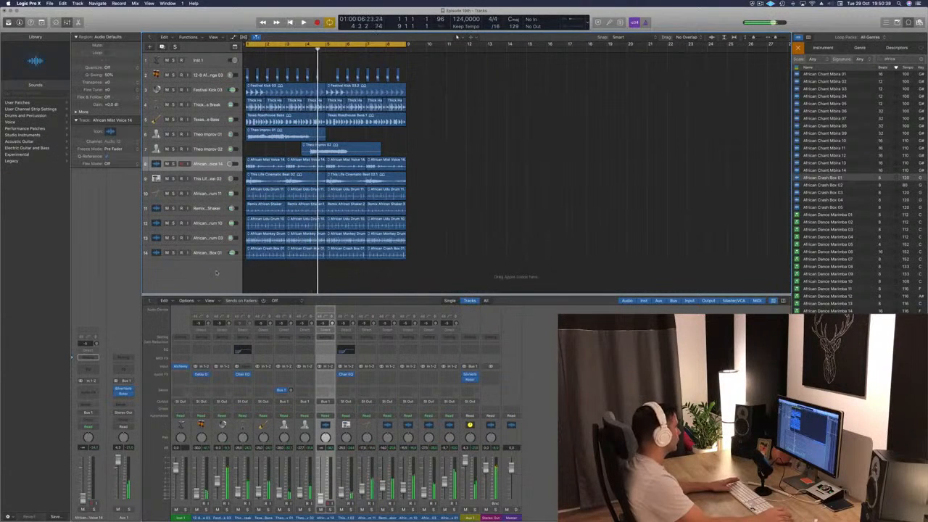
# - Play from the start and rebalance the volumes of the African Mist Voice 14 and African Crash Box 01 tracks
pyautogui.press('Return')
pyautogui.press('space')
pyautogui.moveTo(230, 166); pyautogui.dragTo(231, 162)
pyautogui.press('space')
pyautogui.press('space')
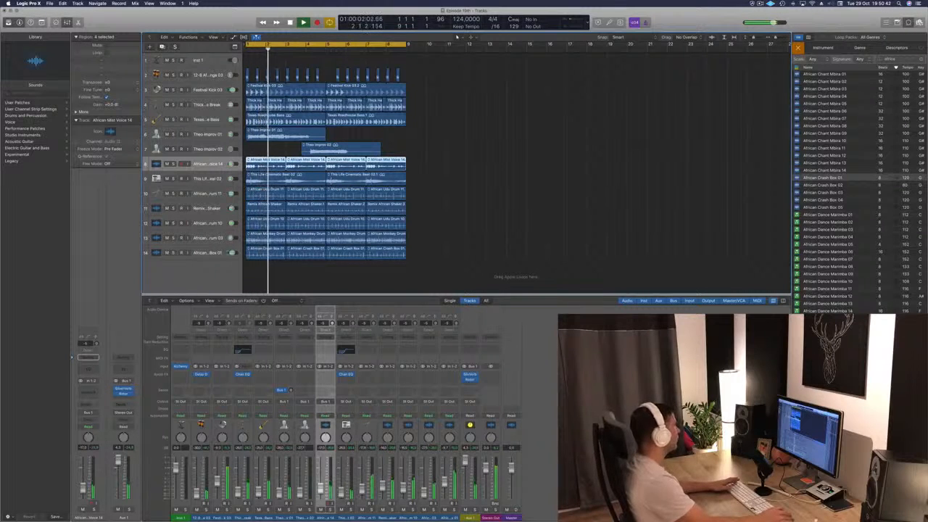
pyautogui.click(226, 253)
pyautogui.press('space')
pyautogui.press('space')
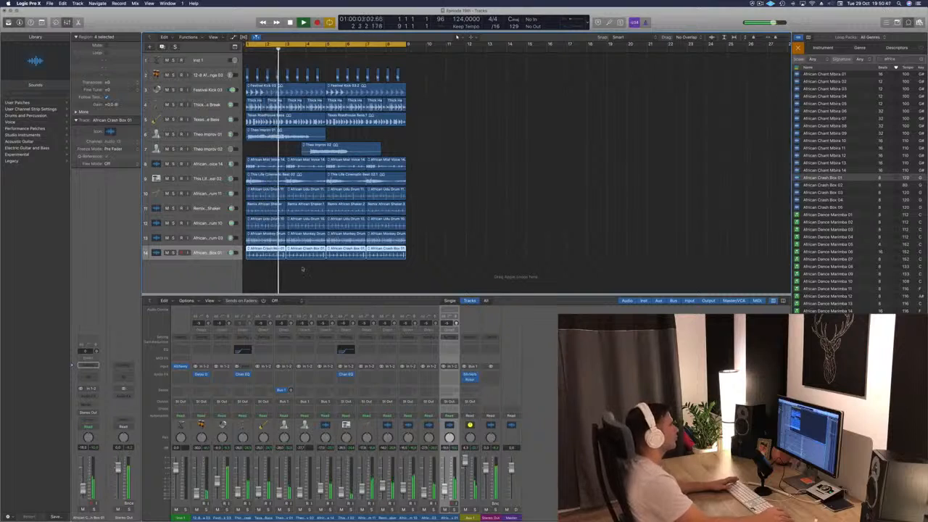
pyautogui.click(760, 3)
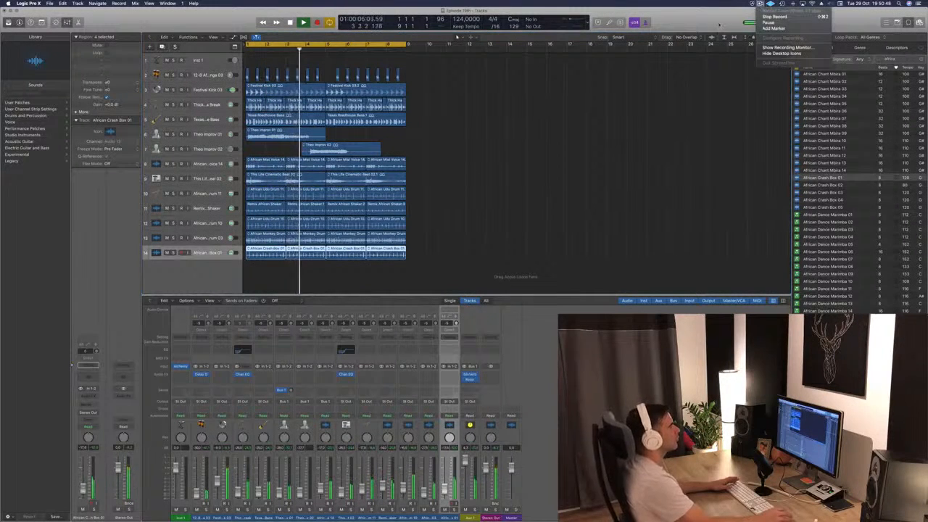
pyautogui.click(719, 24)
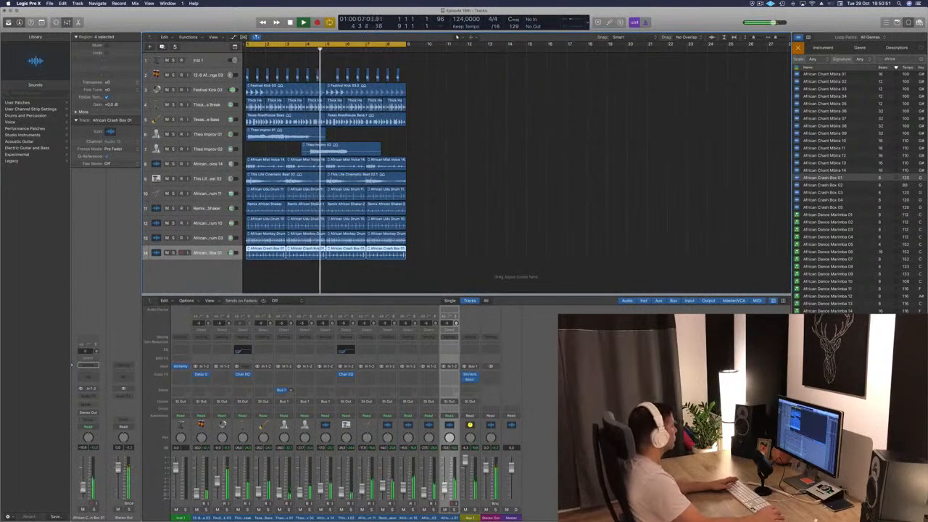
pyautogui.click(514, 202)
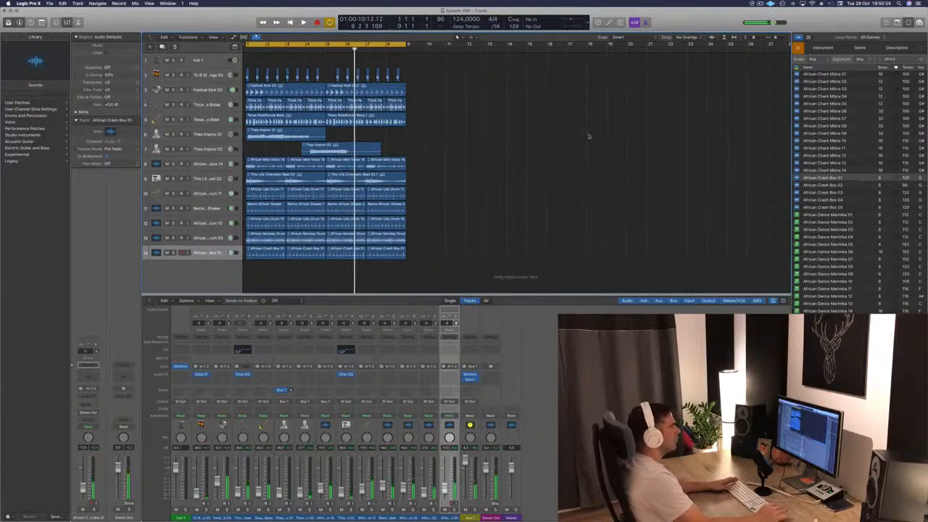
# - Search the Apple Loops for "organ" and audition 2-Step Poolside Organ 01 against the arrangement from the start
pyautogui.moveTo(904, 58); pyautogui.dragTo(851, 60)
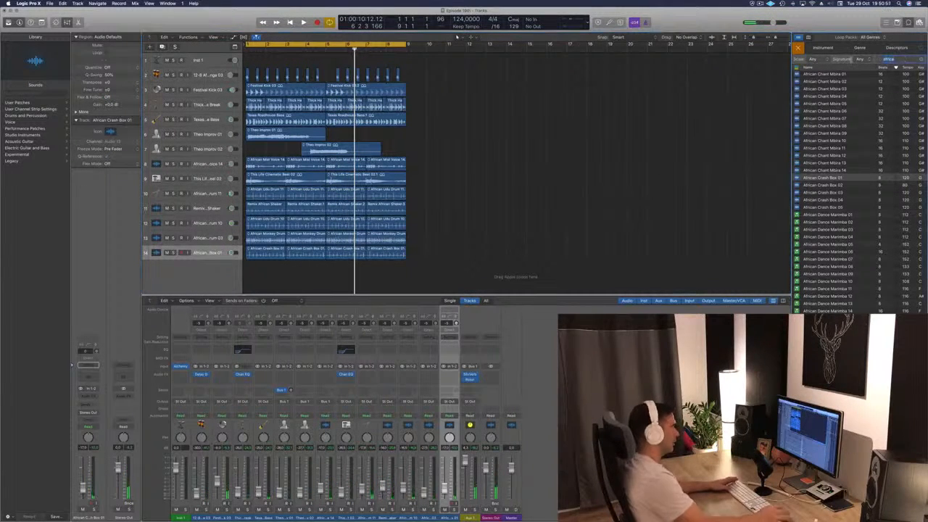
pyautogui.write('organ')
pyautogui.press('Return')
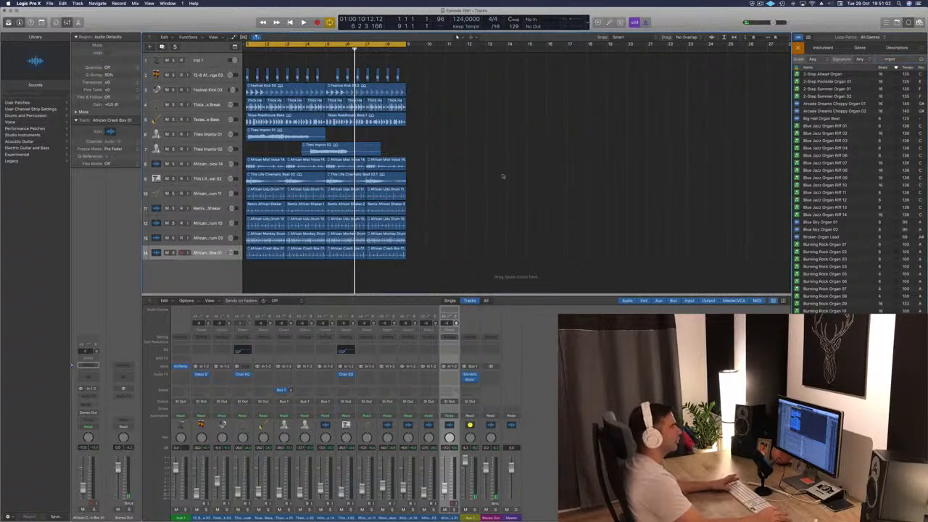
pyautogui.press('Return')
pyautogui.press('space')
pyautogui.click(827, 81)
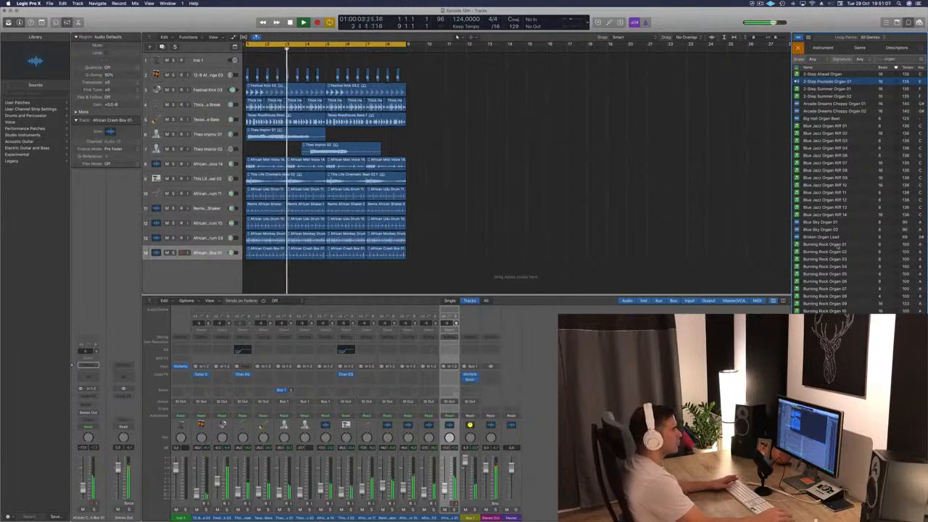
# - Audition Arcade Dreams Choppy Organ 01, Big Hall Organ Beat, Blue Jazz Organ Riff 01 and 02, and Burning Rock Organ 01, 03 and 04
pyautogui.click(818, 103)
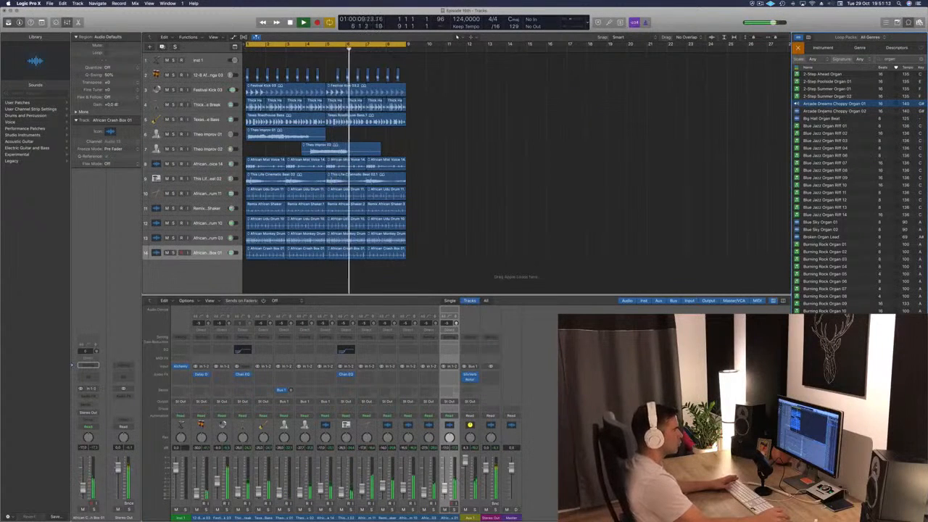
pyautogui.click(815, 119)
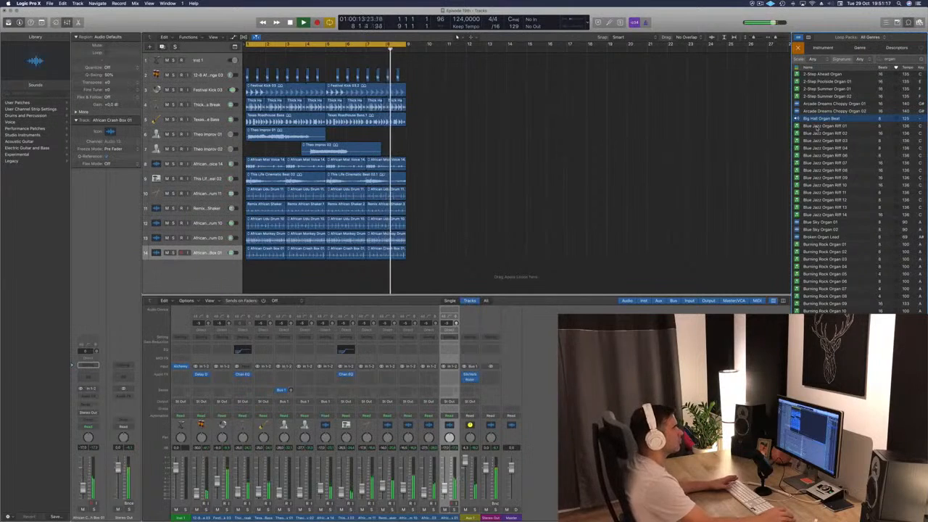
pyautogui.click(817, 126)
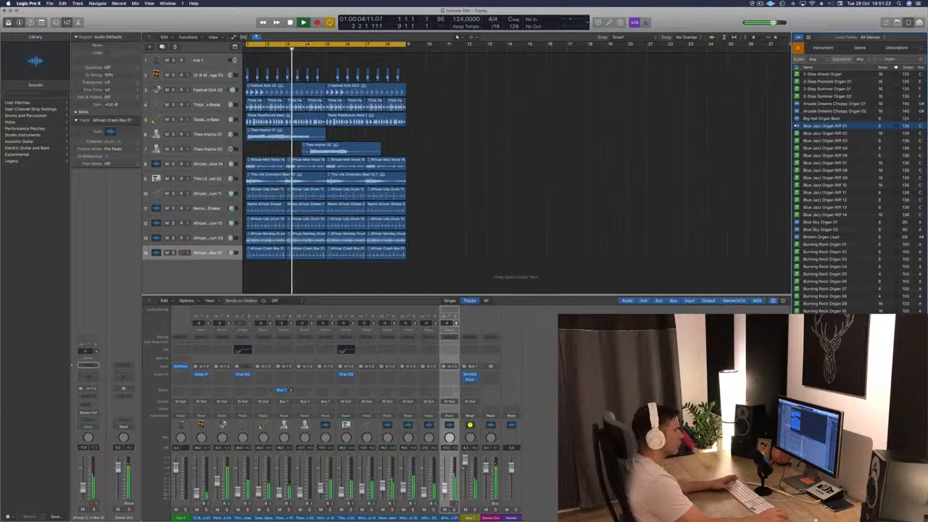
pyautogui.press('Down')
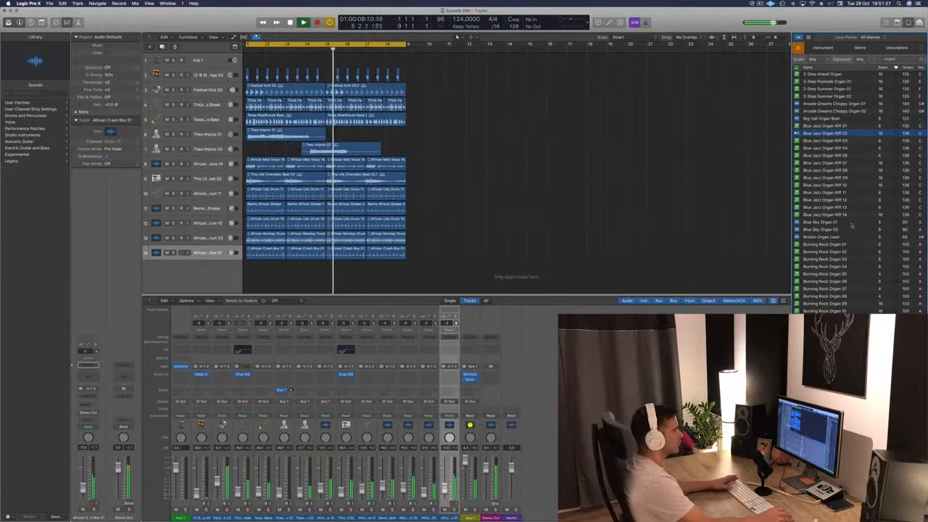
pyautogui.click(824, 245)
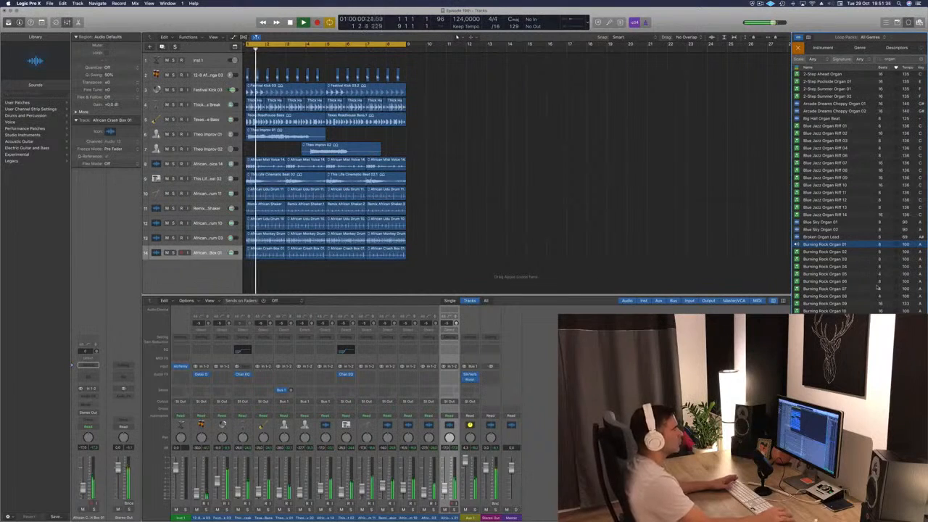
pyautogui.click(839, 259)
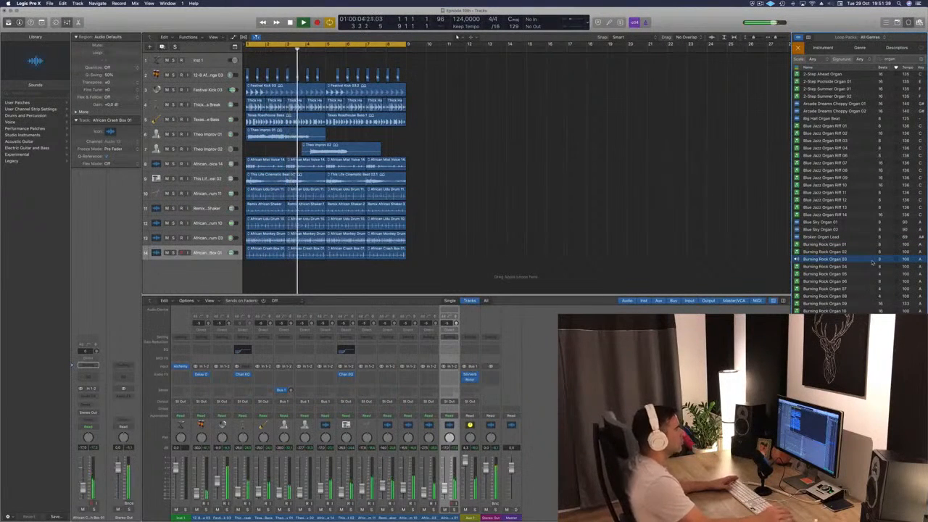
pyautogui.click(832, 267)
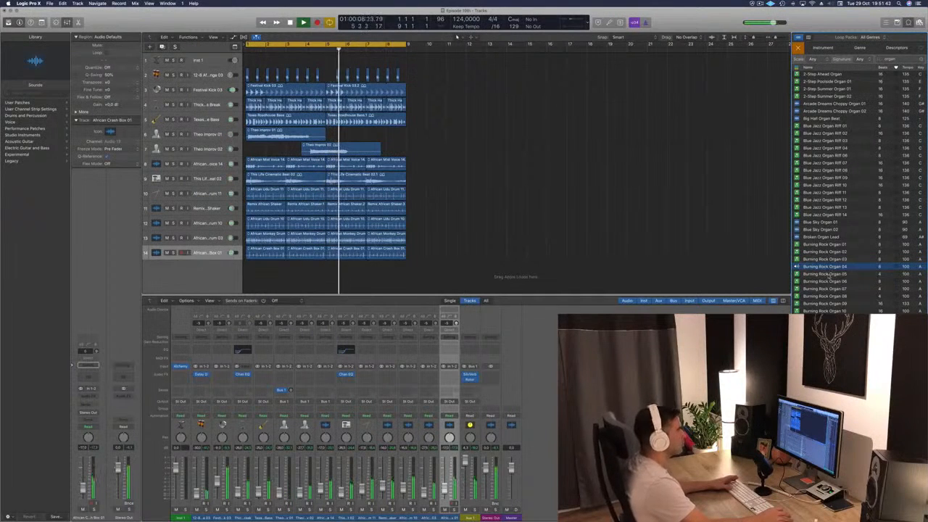
# - Browse further through the organ loops and audition Club Organic Music, DnB Eerie Organ and Euro Reach High Organ
pyautogui.scroll(-2, 854, 305)
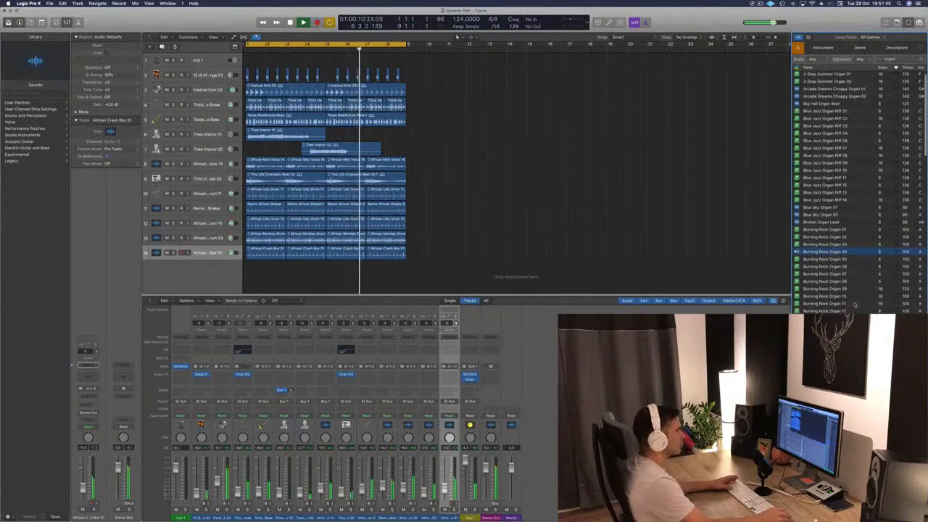
pyautogui.click(841, 326)
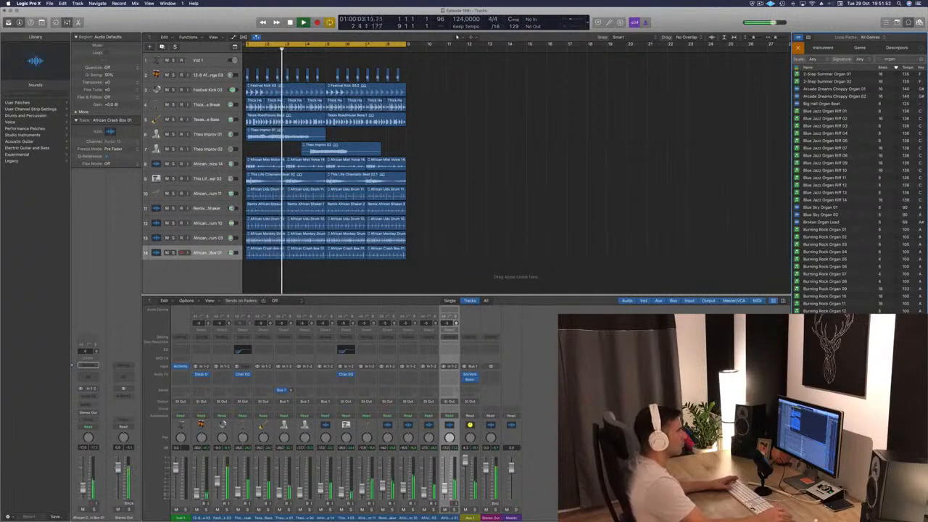
pyautogui.scroll(-15, 855, 192)
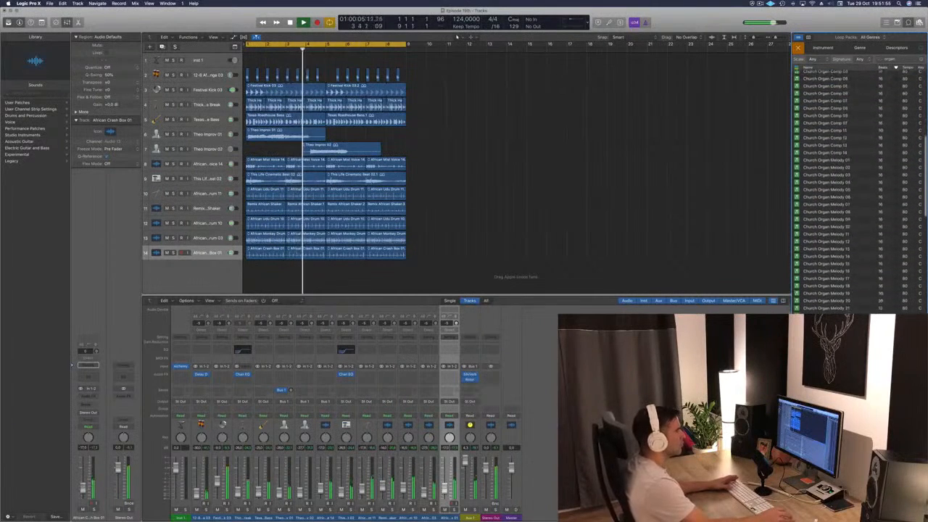
pyautogui.scroll(-3, 856, 192)
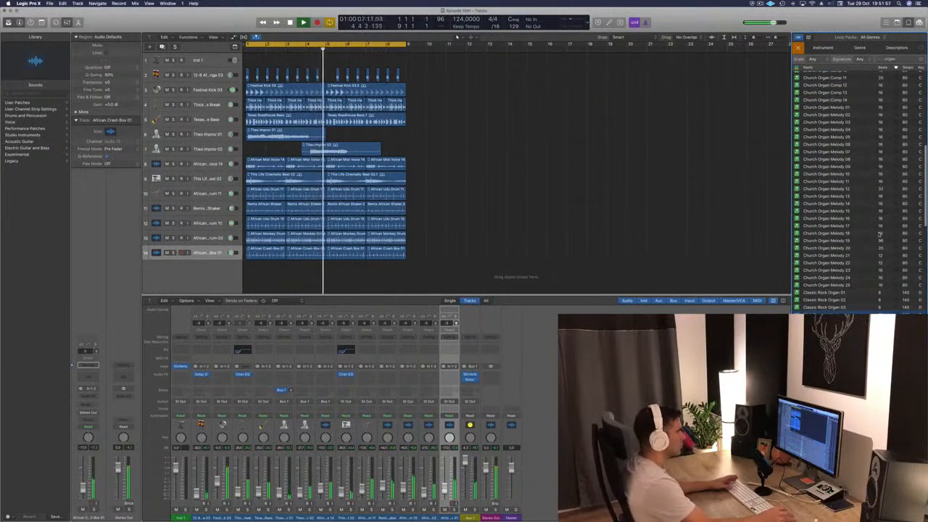
pyautogui.scroll(-1, 856, 250)
pyautogui.click(834, 287)
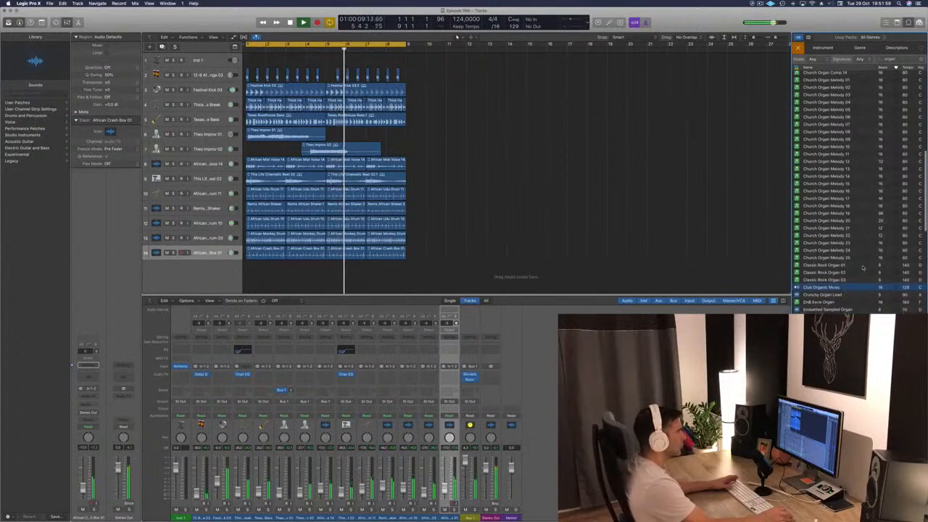
pyautogui.click(827, 302)
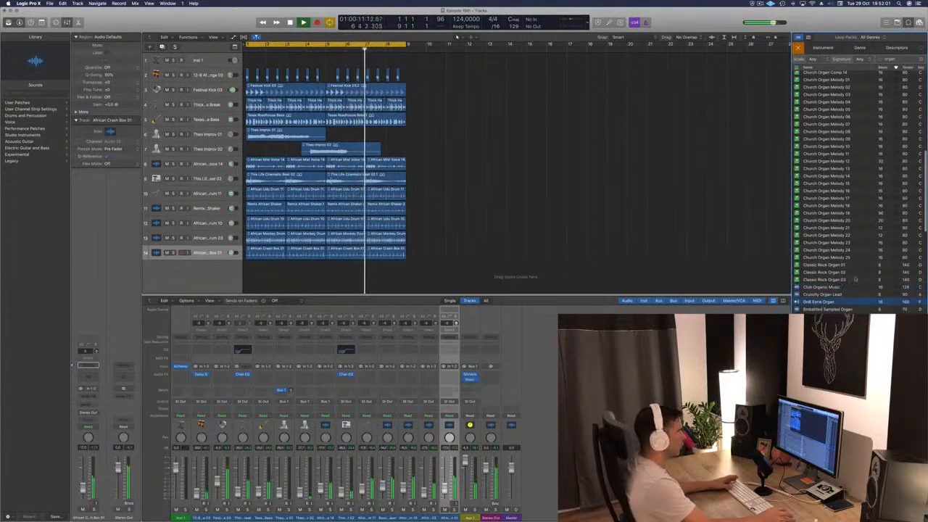
pyautogui.scroll(-3, 840, 268)
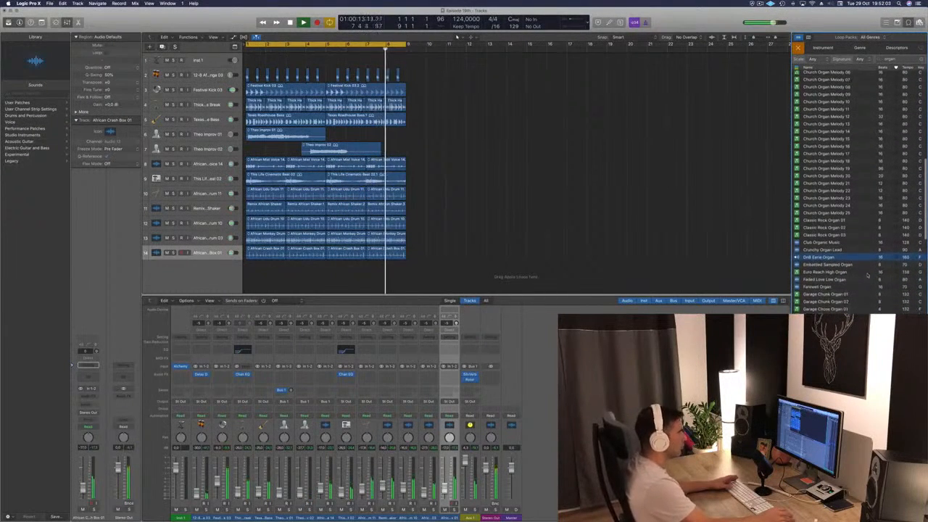
pyautogui.click(833, 270)
pyautogui.scroll(-1, 848, 290)
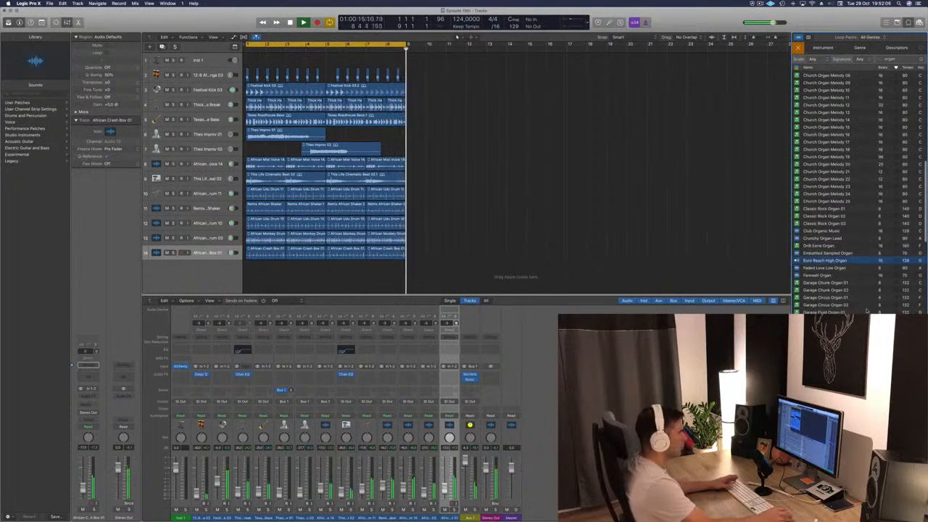
# - Audition Garage Chunk Organ 01 and 02 and Garage Fluid Organ 01, and add Garage Fluid Organ 01 on a new track at bar 1
pyautogui.click(838, 283)
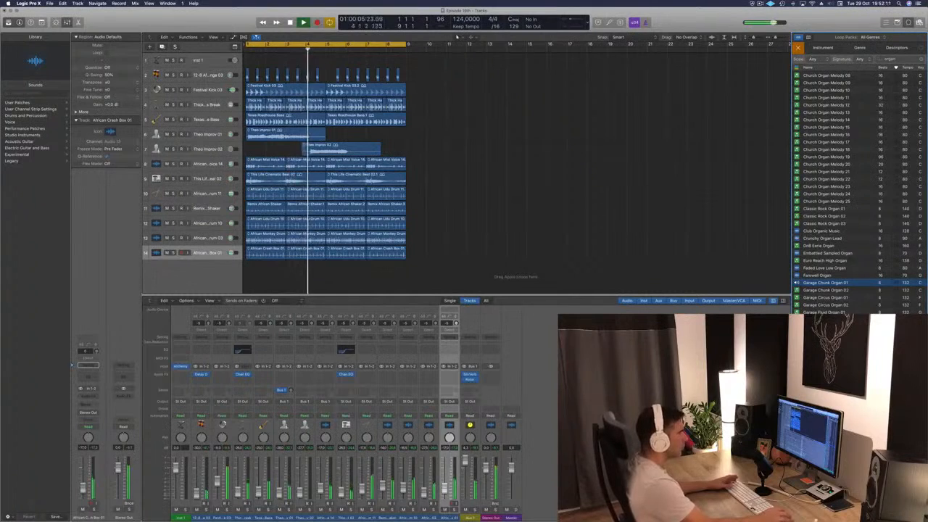
pyautogui.click(826, 290)
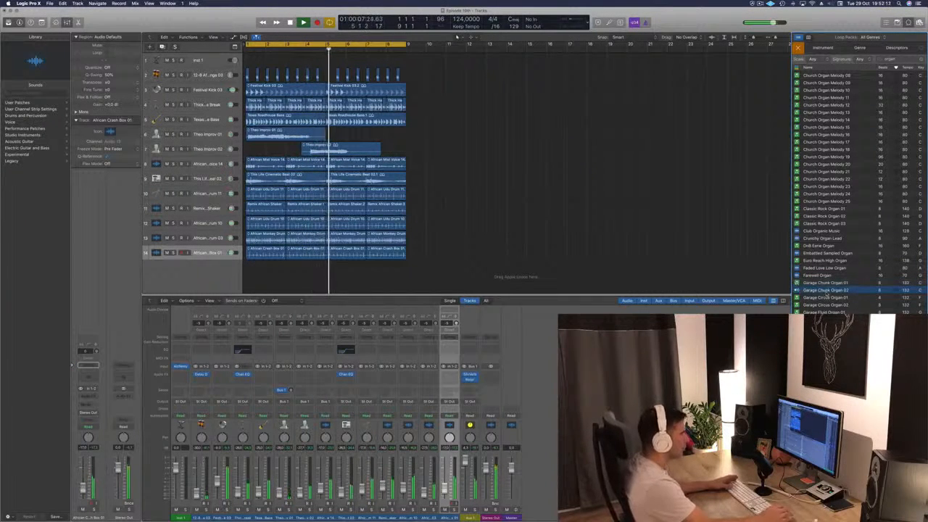
pyautogui.click(827, 311)
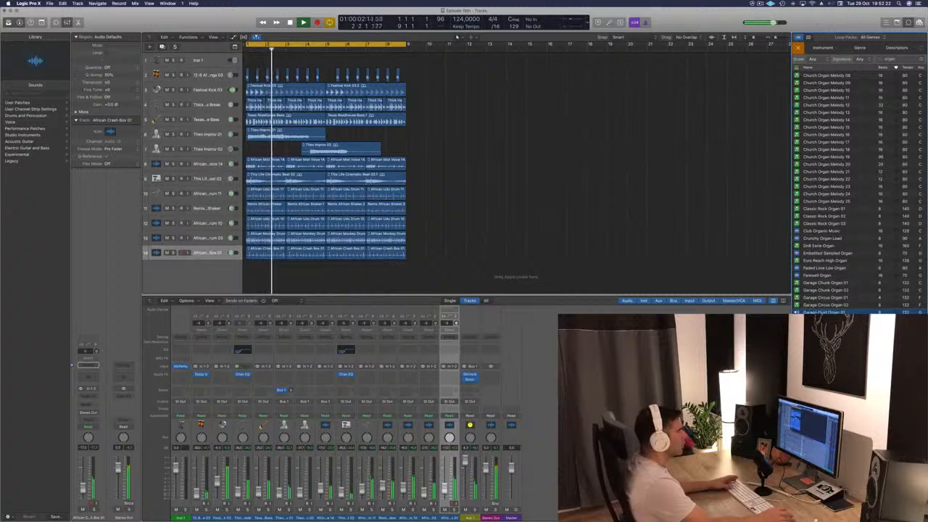
pyautogui.moveTo(609, 296); pyautogui.dragTo(247, 279)
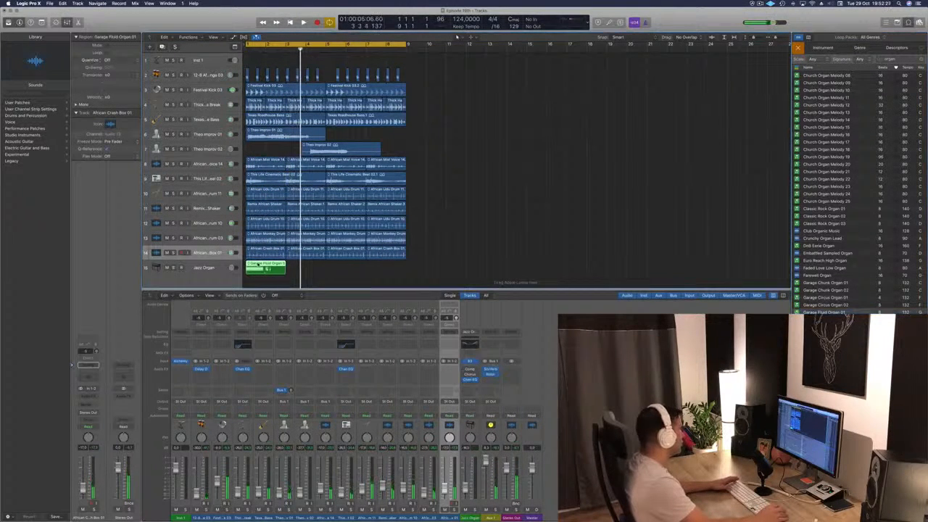
# - Transpose all notes of the Garage Fluid Organ 01 region down one octave and play back the arrangement
pyautogui.doubleClick(258, 265)
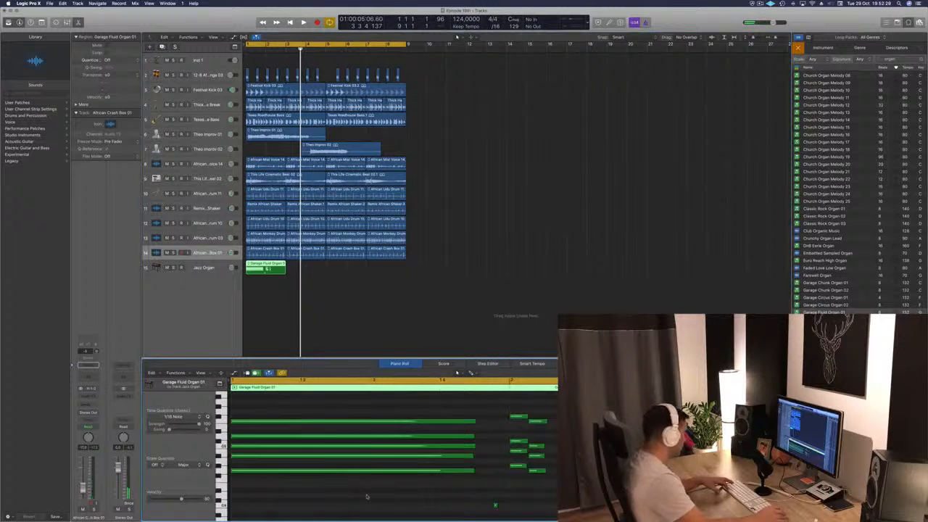
pyautogui.press('super+a')
pyautogui.hotkey('alt', 'shift', 'Down')
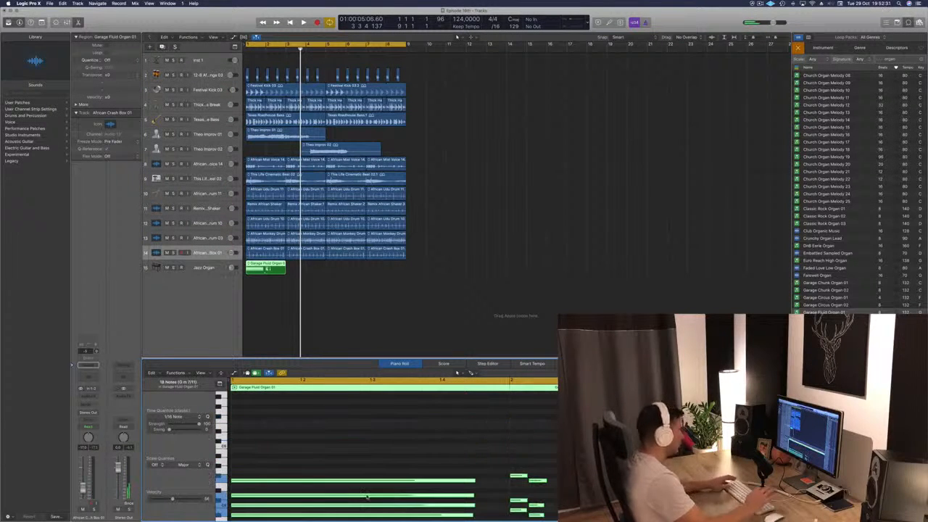
pyautogui.press('space')
pyautogui.click(281, 324)
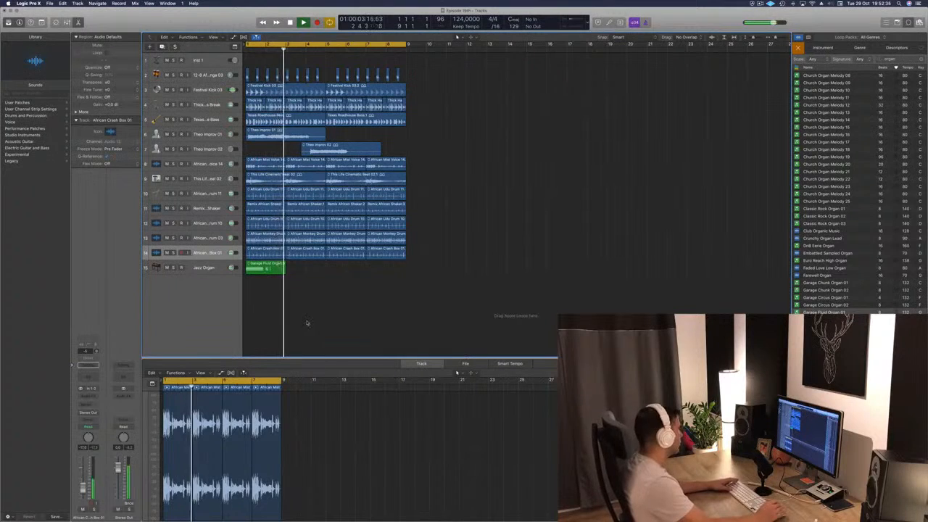
# - Delete the Garage Fluid Organ 01 region from the Jazz Organ track and restart playback from bar 1
pyautogui.press('Return')
pyautogui.click(266, 271)
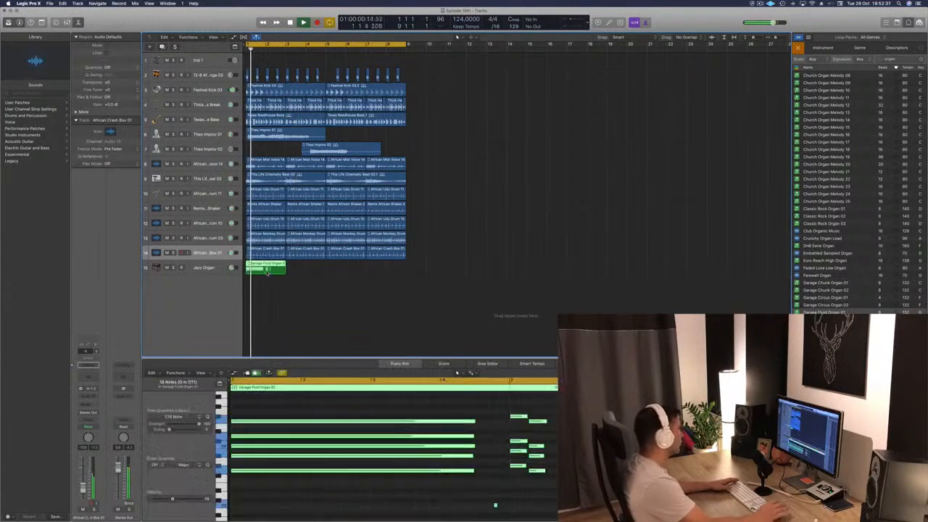
pyautogui.press('Delete')
pyautogui.press('Return')
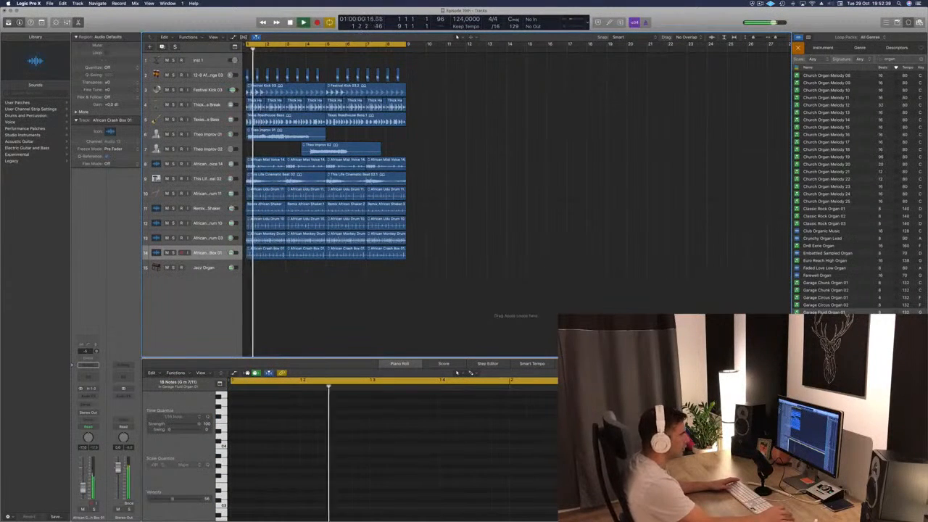
# - Audition Garage Mover Organ 01 and House Dirty Organ 01 from the organ loops, and replay the arrangement from bar 1
pyautogui.scroll(-3, 840, 218)
pyautogui.click(833, 295)
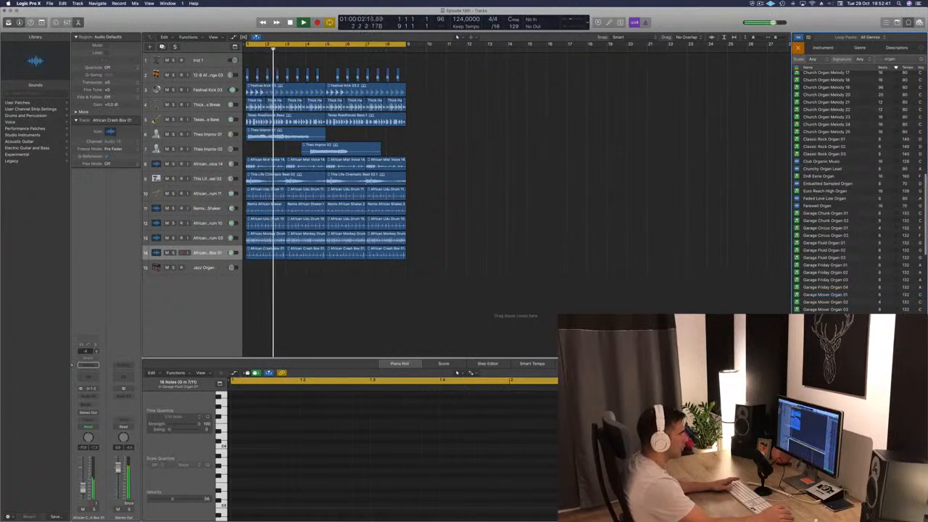
pyautogui.press('space')
pyautogui.scroll(-2, 841, 217)
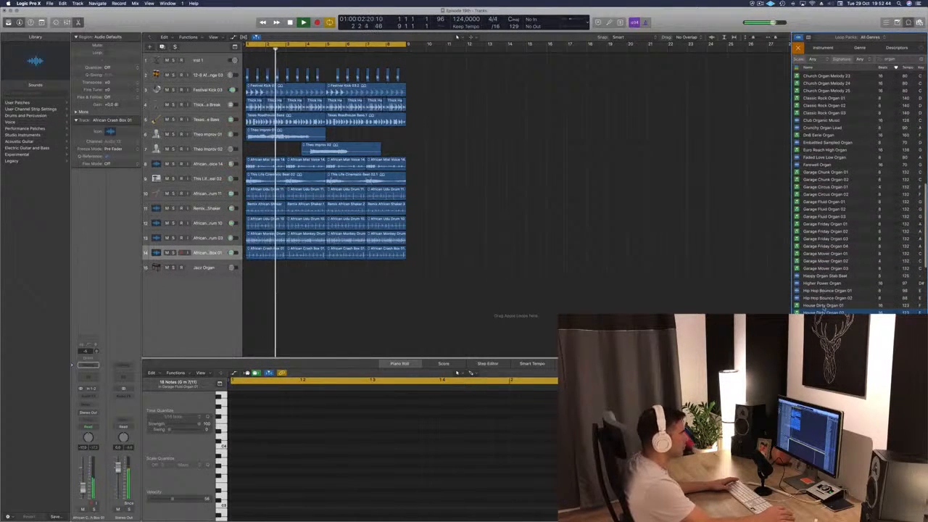
pyautogui.click(823, 306)
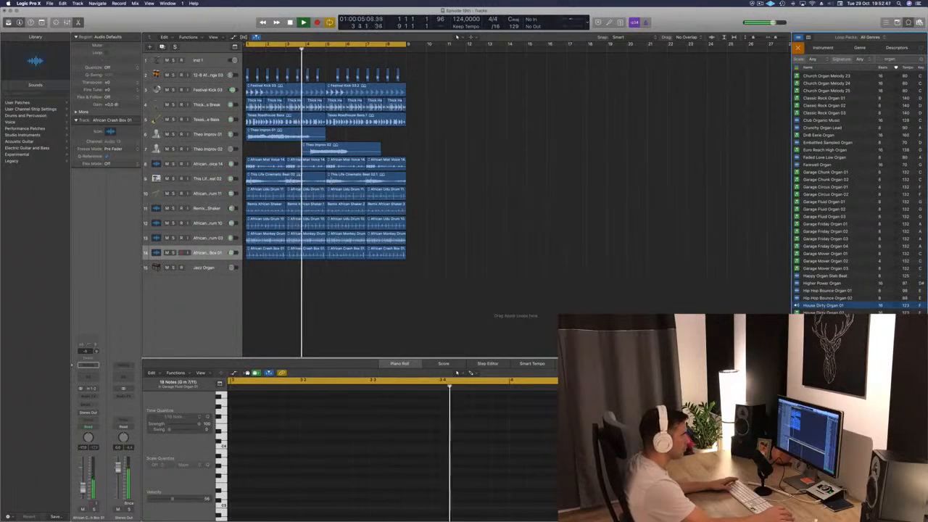
pyautogui.scroll(-1, 823, 306)
pyautogui.click(823, 306)
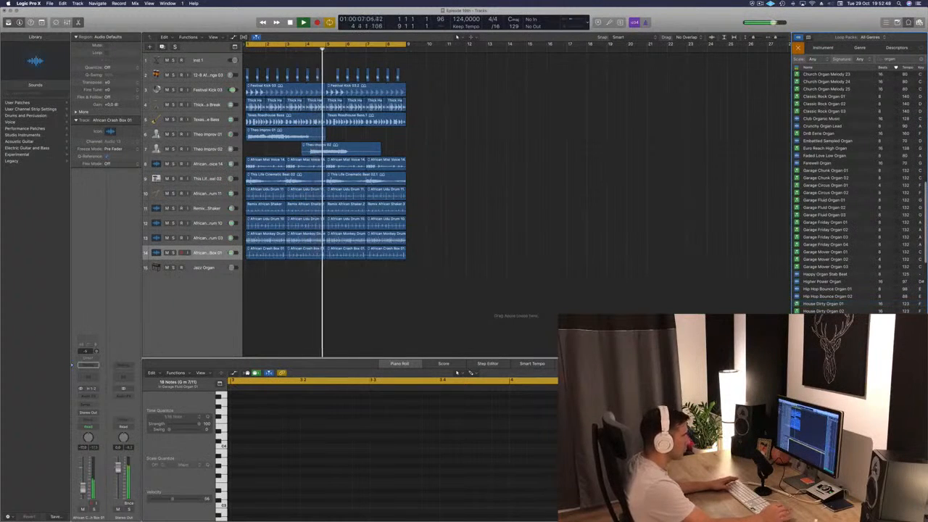
pyautogui.press('Return')
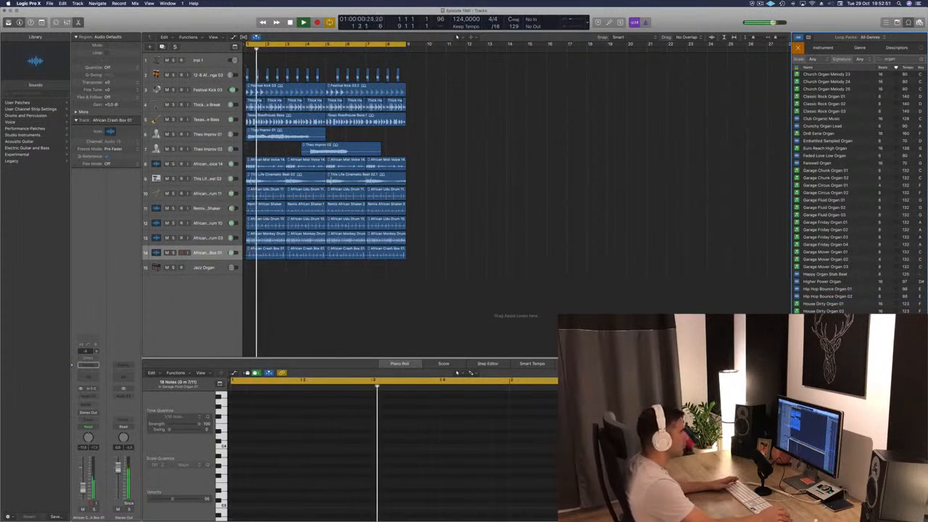
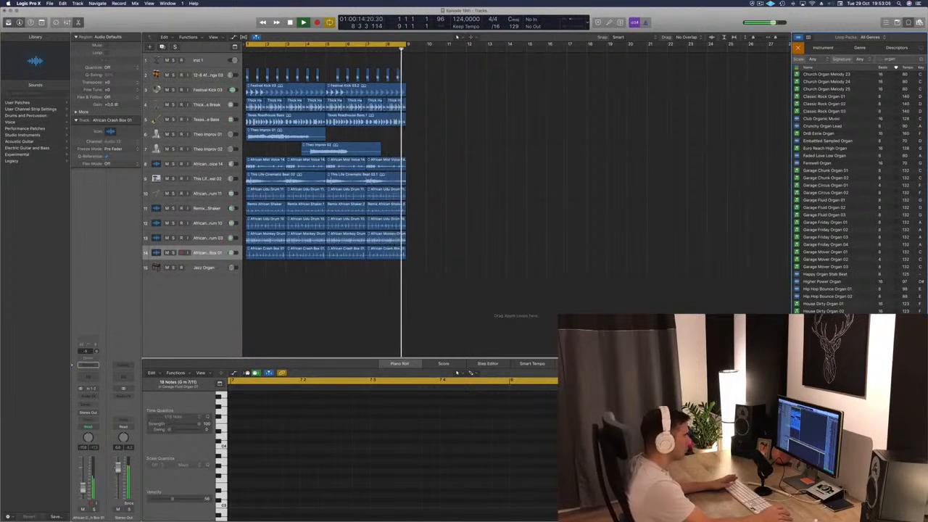
# - Add House Searing Organ 05 to the empty organ track at bar 1 and play the arrangement from the start
pyautogui.press('Return')
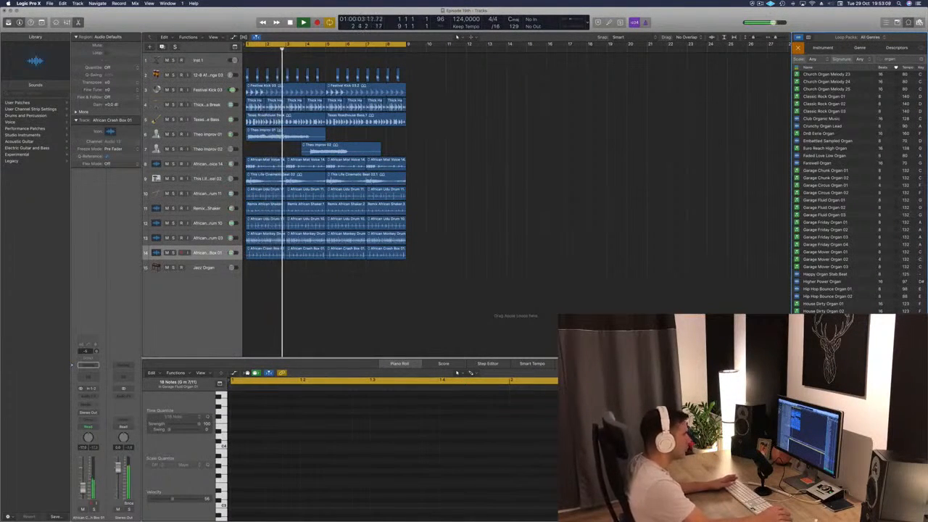
pyautogui.moveTo(824, 348); pyautogui.dragTo(242, 319)
pyautogui.press('space')
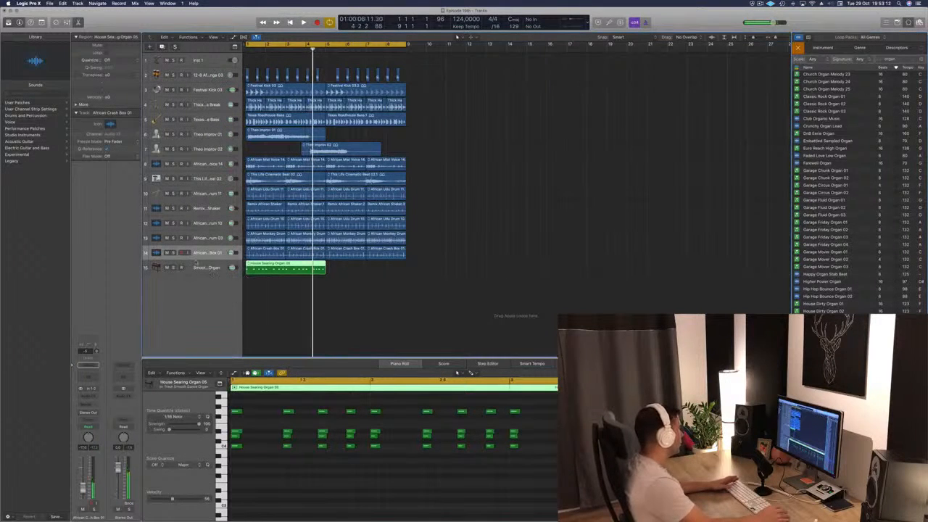
pyautogui.click(194, 261)
pyautogui.press('Return')
pyautogui.press('space')
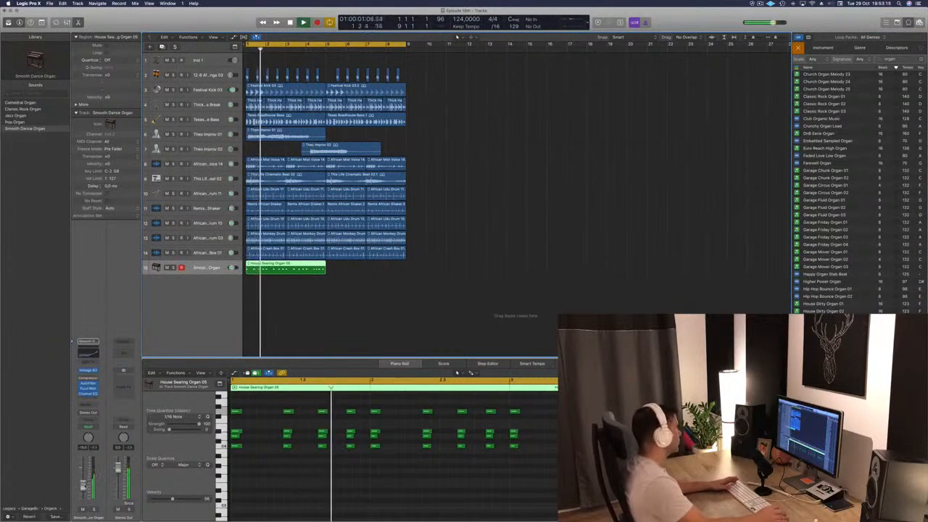
# - Transpose all notes of the House Searing Organ 05 region down two octaves, checking playback after each octave
pyautogui.press('super+a')
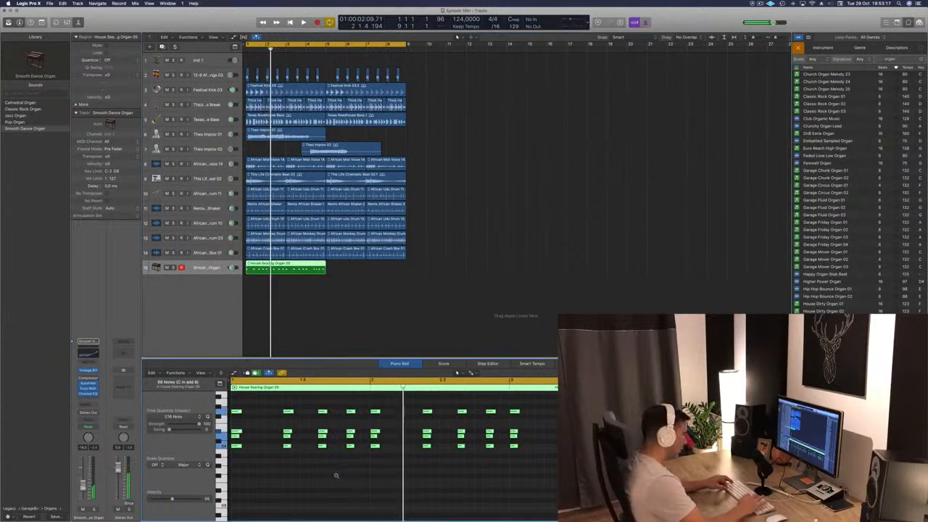
pyautogui.hotkey('alt', 'shift', 'Down')
pyautogui.press('space')
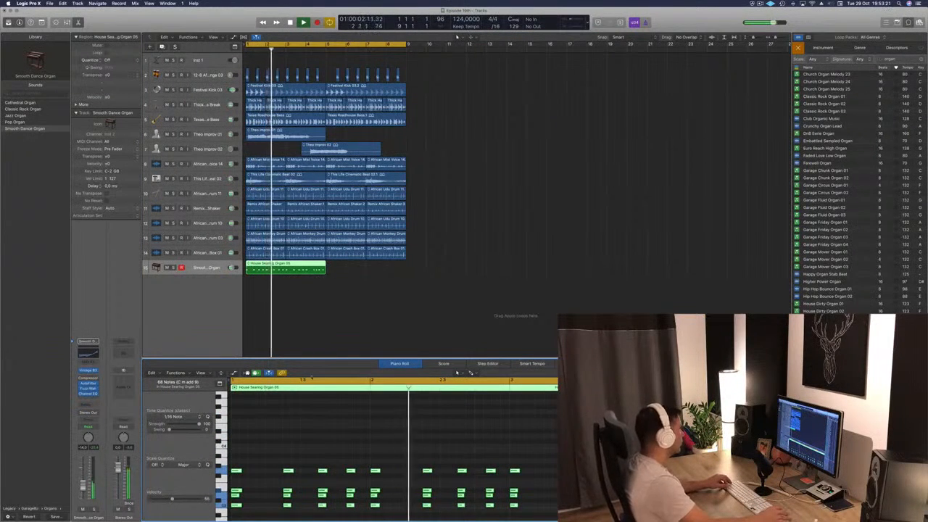
pyautogui.scroll(-5, 345, 459)
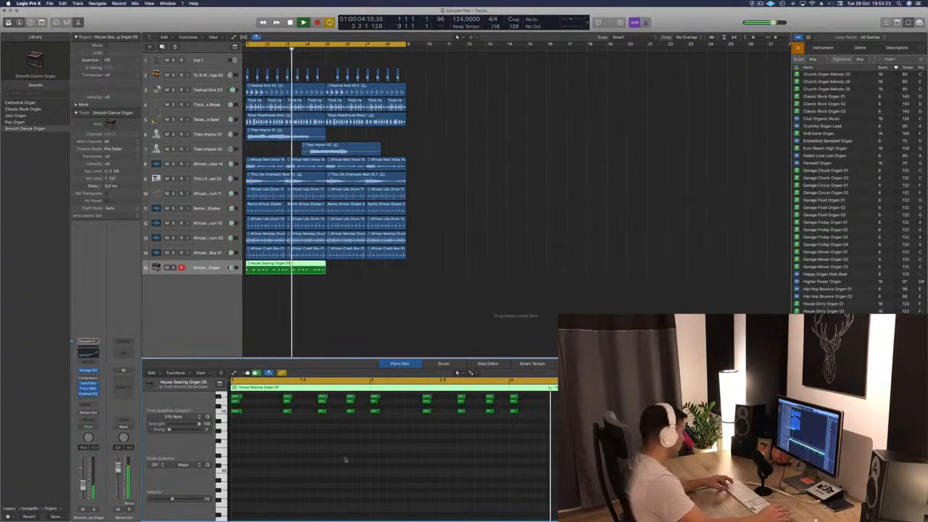
pyautogui.hotkey('alt', 'shift', 'Down')
pyautogui.press('Return')
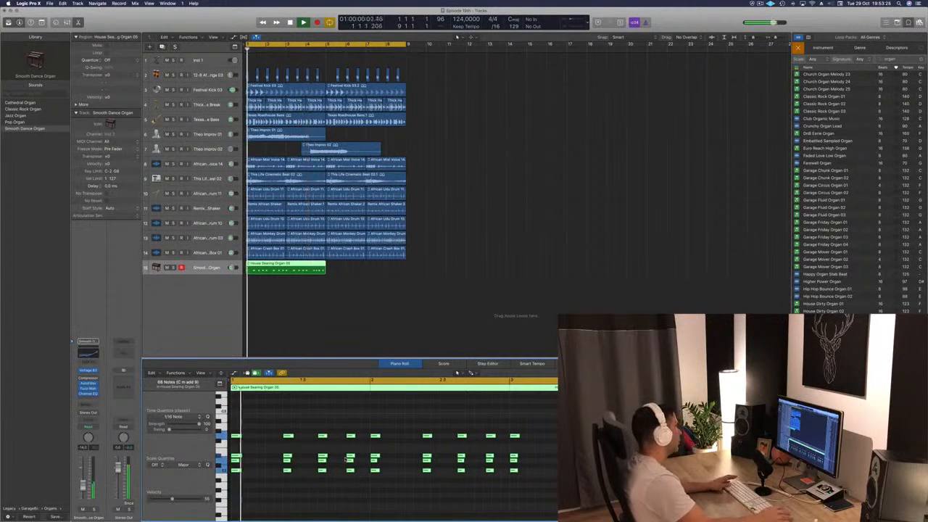
# - Adjust the organ track's volume, transpose the House Searing Organ notes back up two octaves, and replay from bar 1
pyautogui.moveTo(82, 486); pyautogui.dragTo(83, 479)
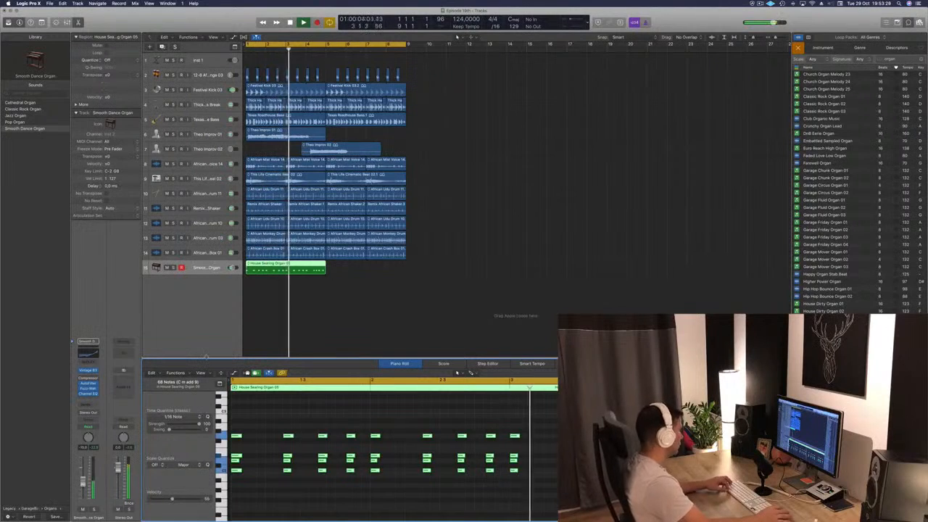
pyautogui.hotkey('alt', 'shift', 'Up')
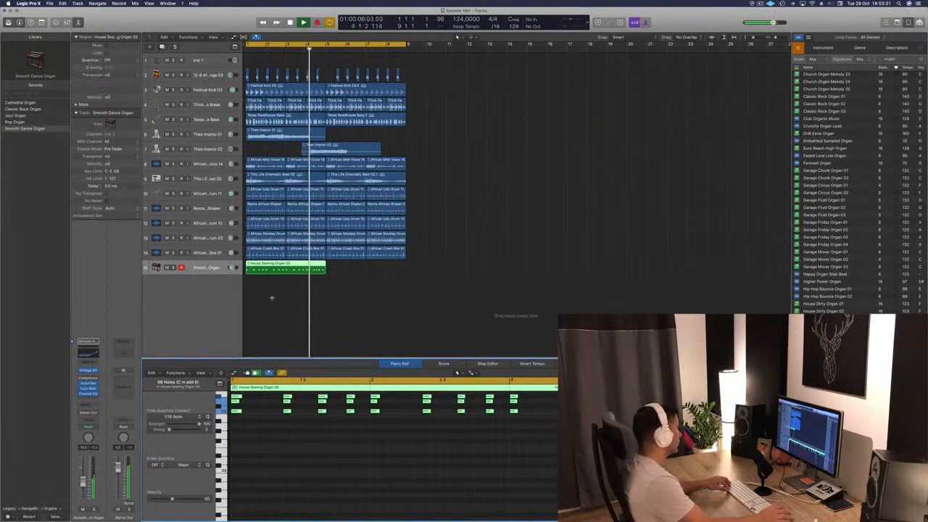
pyautogui.hotkey('alt', 'shift', 'Up')
pyautogui.press('Return')
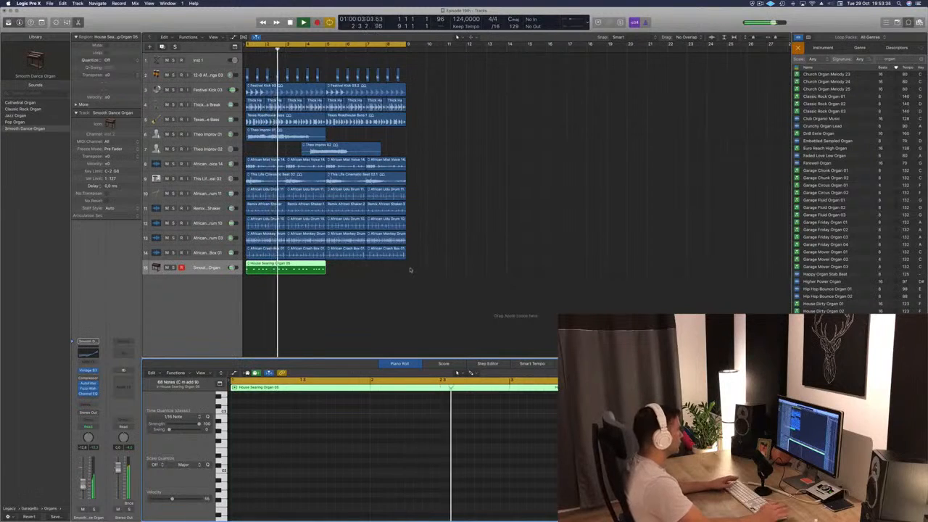
# - Mute the Smooth Dance Organ track and audition Island Reggae Organ 01, 02 and 03 over the arrangement
pyautogui.scroll(-3, 853, 301)
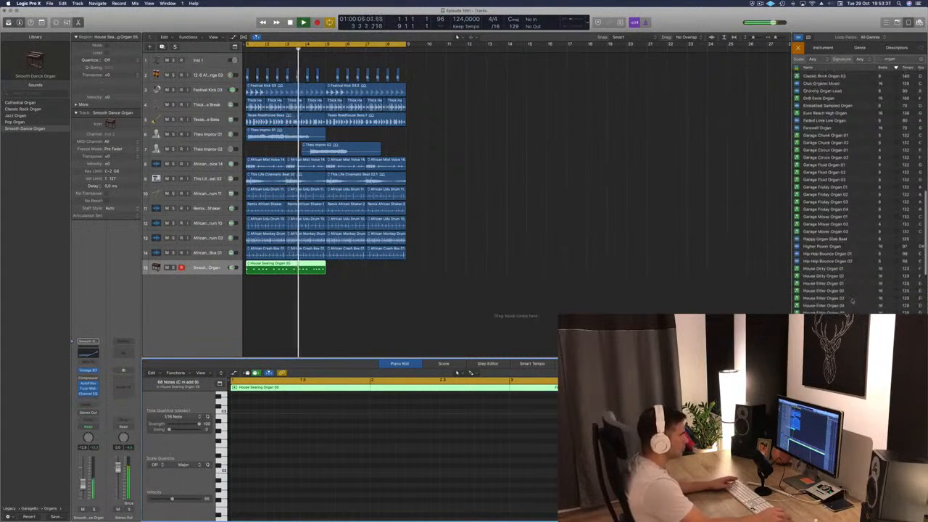
pyautogui.scroll(-6, 851, 300)
pyautogui.scroll(-4, 862, 293)
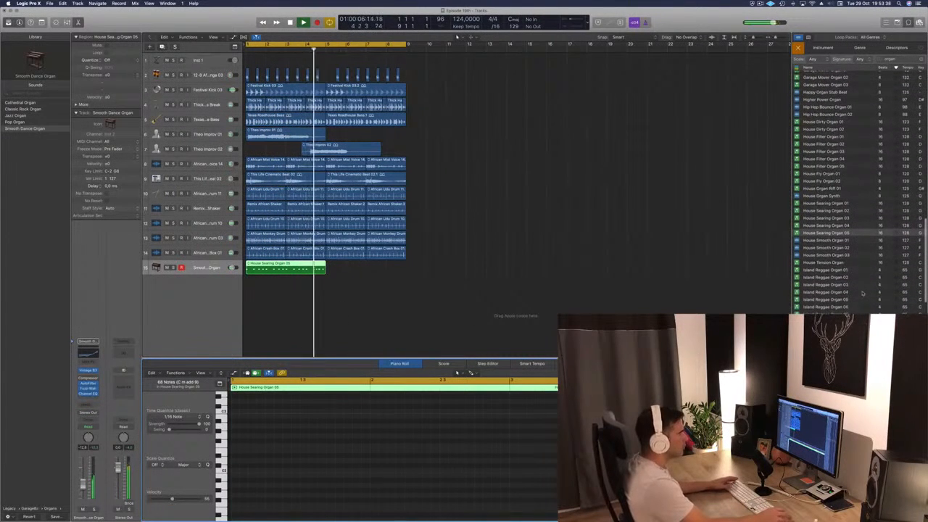
pyautogui.click(830, 270)
pyautogui.press('space')
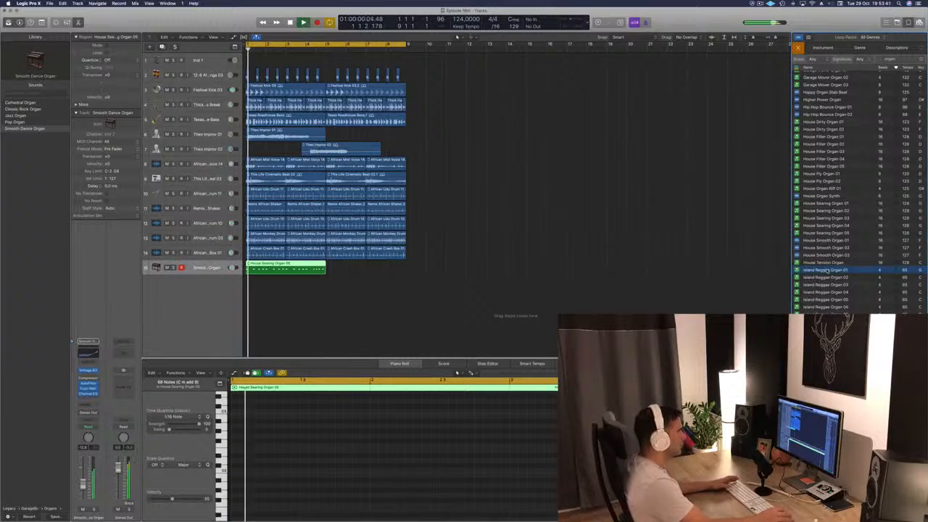
pyautogui.click(167, 268)
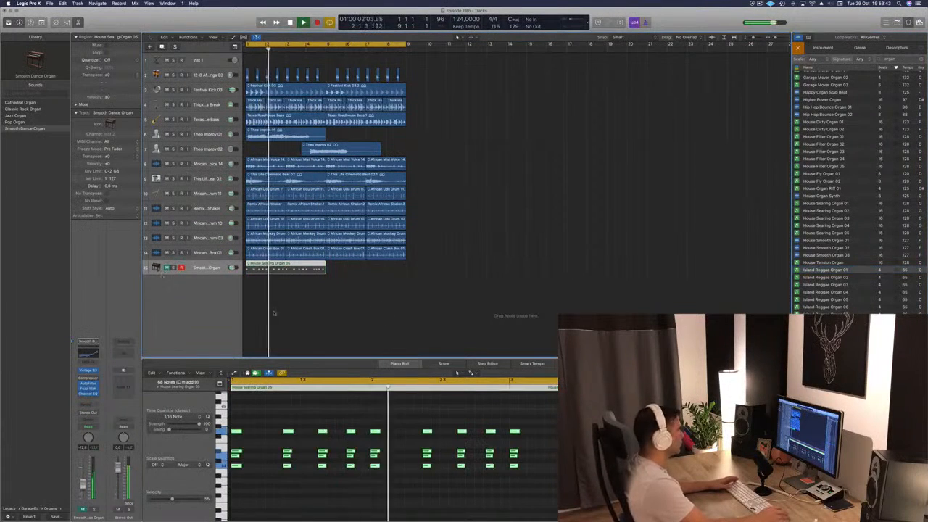
pyautogui.click(820, 278)
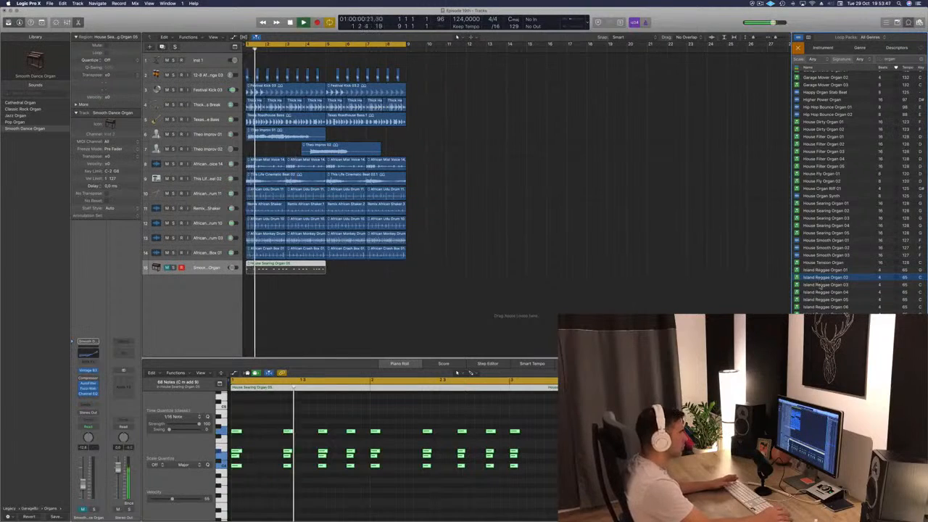
pyautogui.click(821, 285)
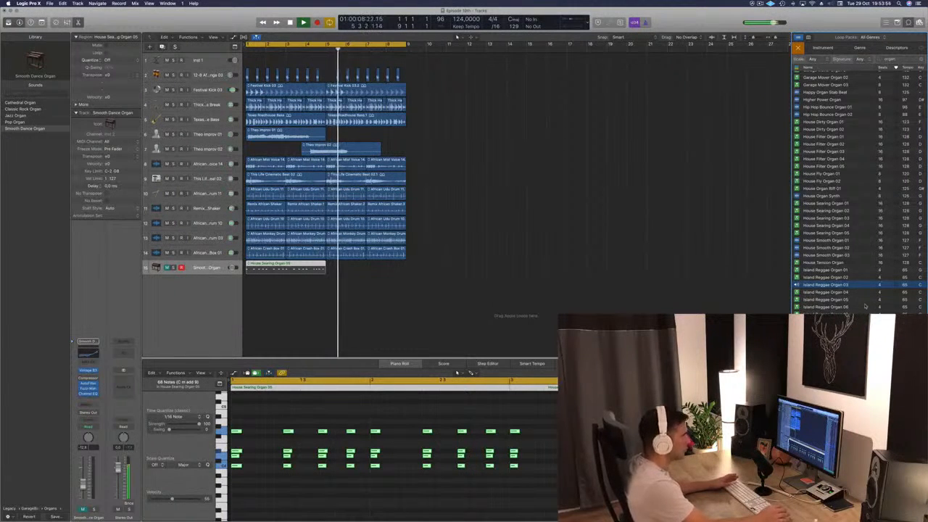
# - Audition Kingdom Church Organ 01 and Mount Up Organ while browsing further through the organ loops
pyautogui.scroll(-6, 864, 311)
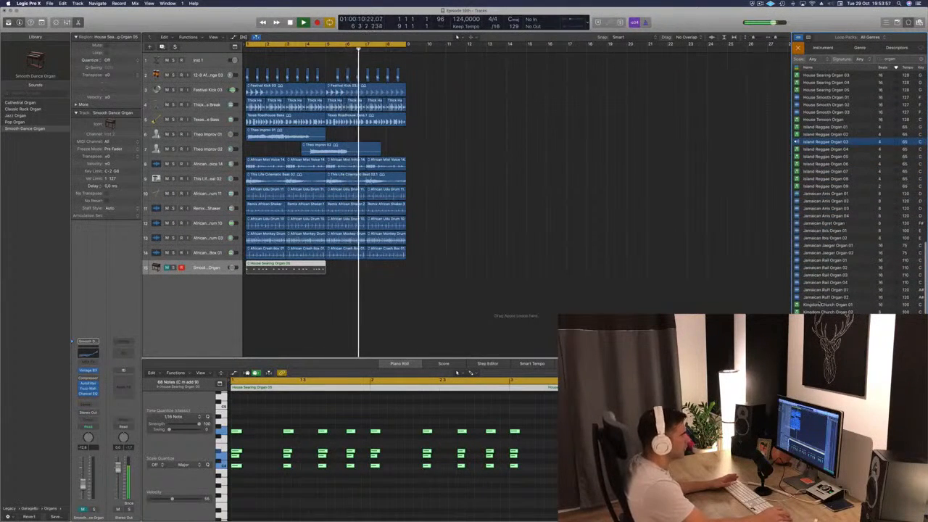
pyautogui.click(827, 304)
pyautogui.scroll(-4, 868, 280)
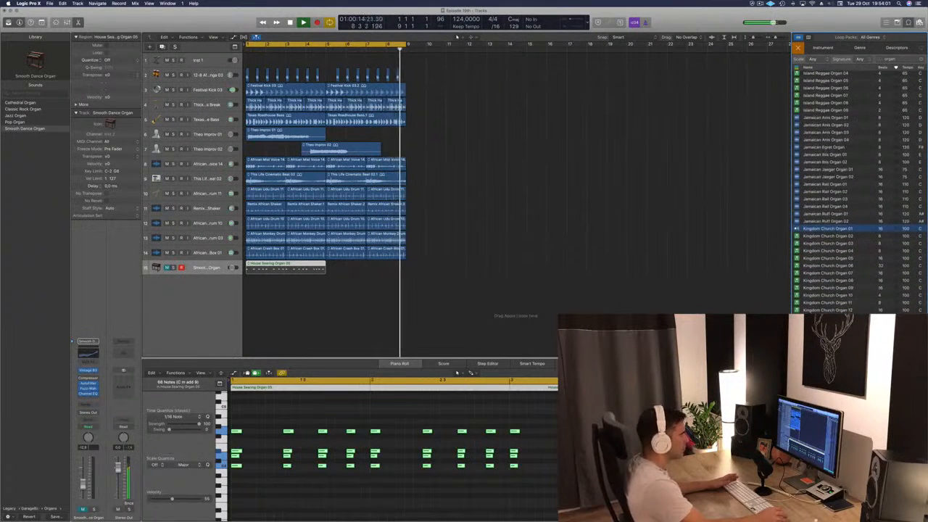
pyautogui.scroll(-1, 854, 290)
pyautogui.click(833, 394)
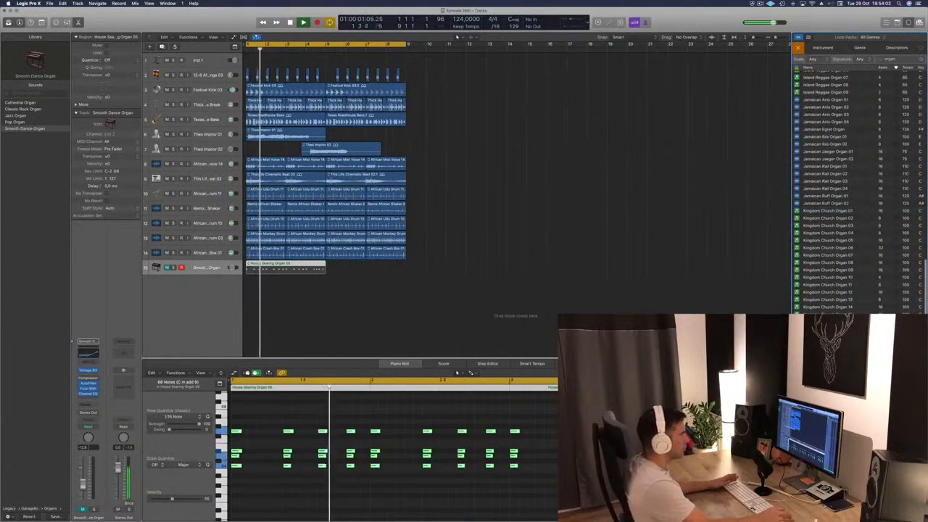
pyautogui.scroll(-5, 853, 290)
pyautogui.scroll(-20, 843, 301)
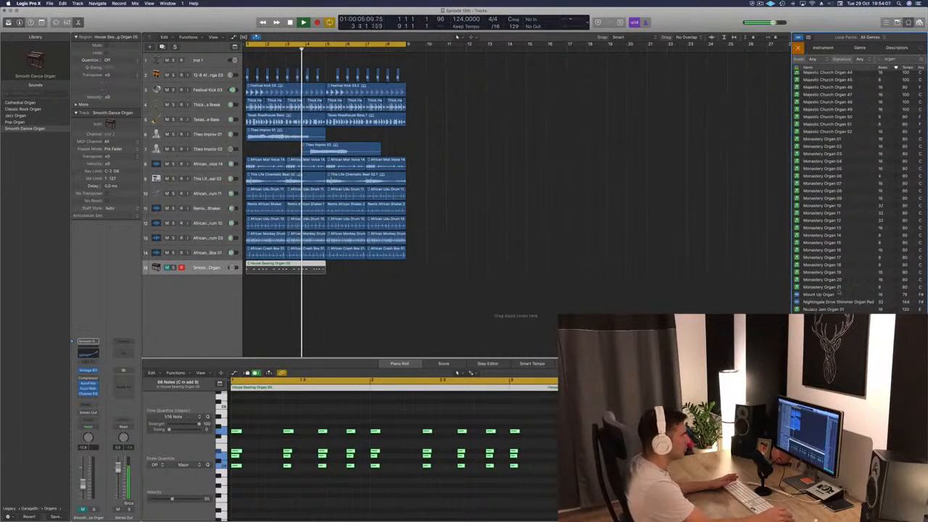
pyautogui.click(855, 300)
pyautogui.scroll(-3, 855, 290)
pyautogui.scroll(-1, 873, 310)
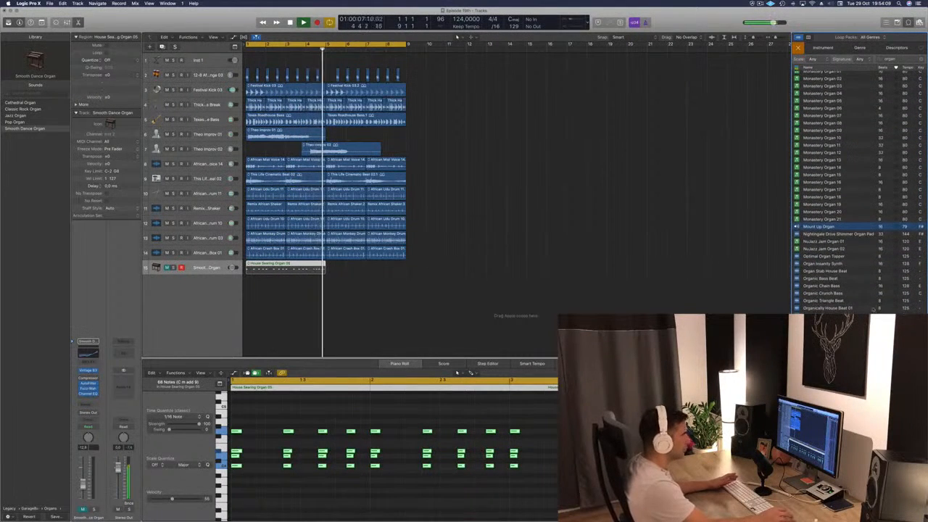
# - Audition Organically House Beat 02, add it on a new track at bar 1, and play it soloed
pyautogui.click(856, 314)
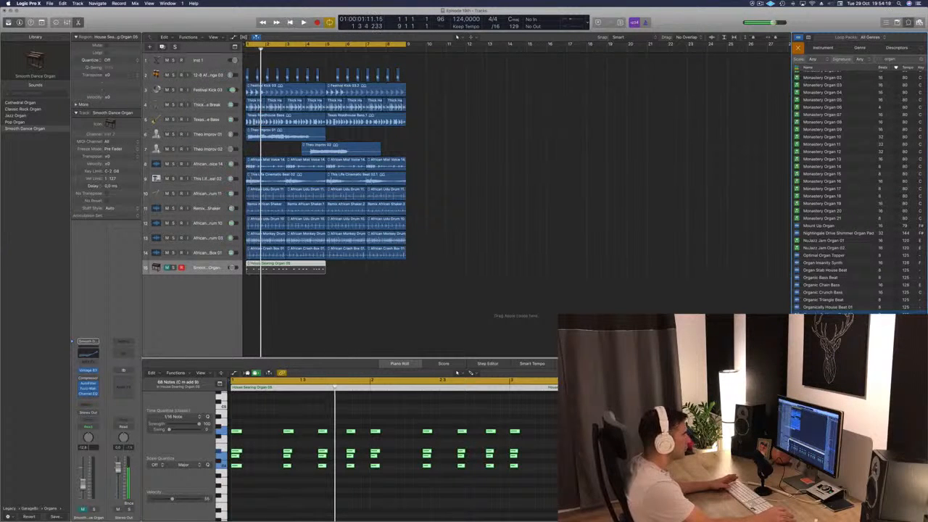
pyautogui.moveTo(827, 307); pyautogui.dragTo(246, 323)
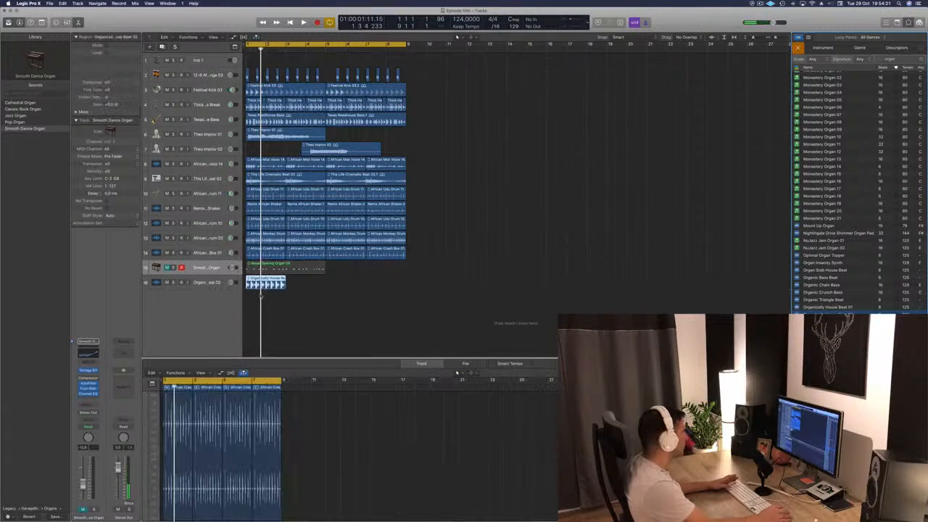
pyautogui.press('space')
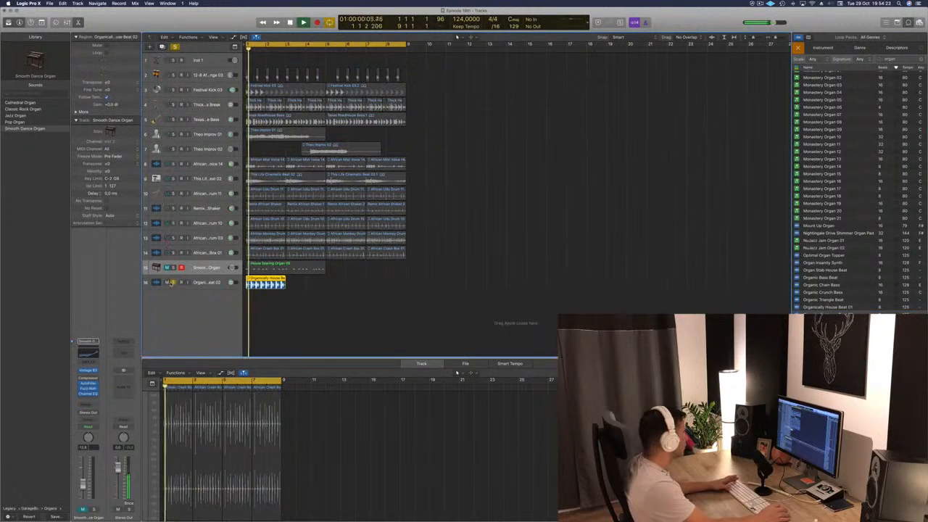
pyautogui.click(206, 282)
pyautogui.press('space')
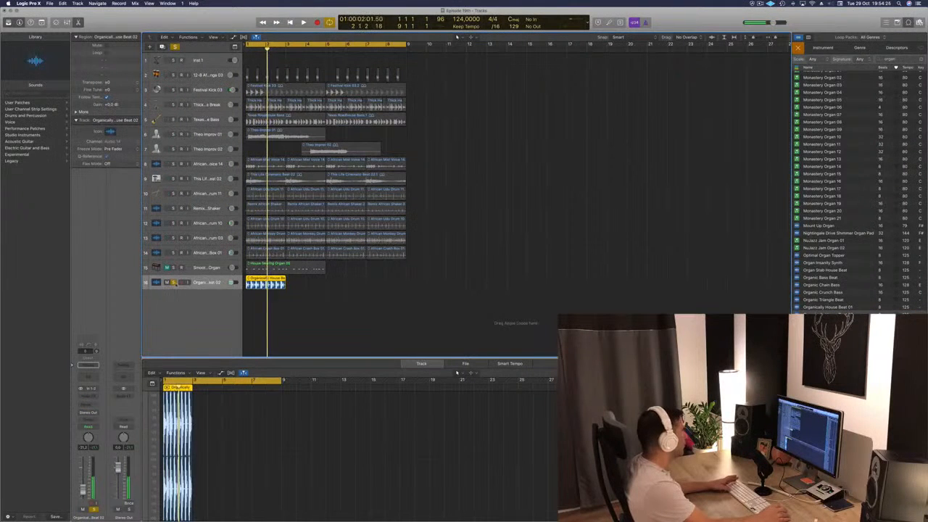
# - Unsolo the Organically House Beat 02 track, delete its region, and resume playback of the arrangement
pyautogui.press('space')
pyautogui.press('s')
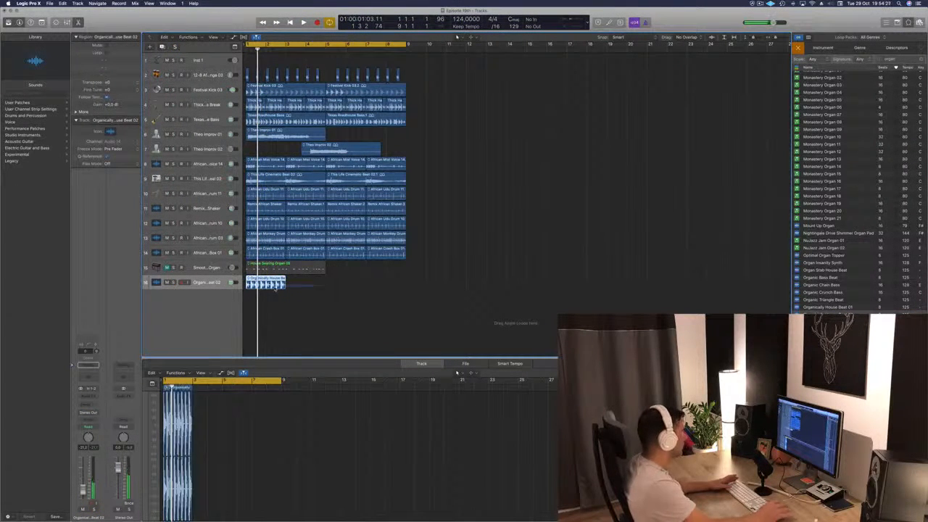
pyautogui.press('Delete')
pyautogui.press('space')
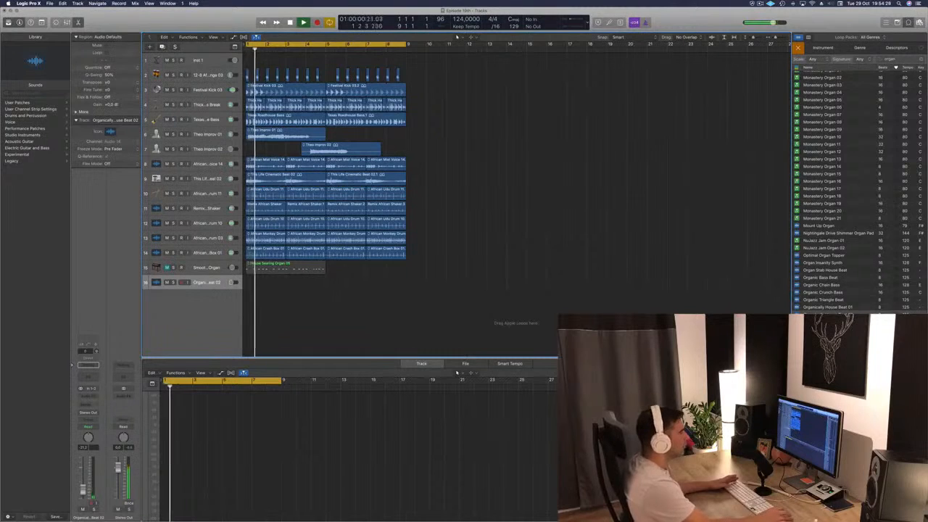
# - Audition Remix Cherry Organ, place it on the empty audio track at bar 1, and replay from the start
pyautogui.scroll(-3, 846, 301)
pyautogui.click(825, 308)
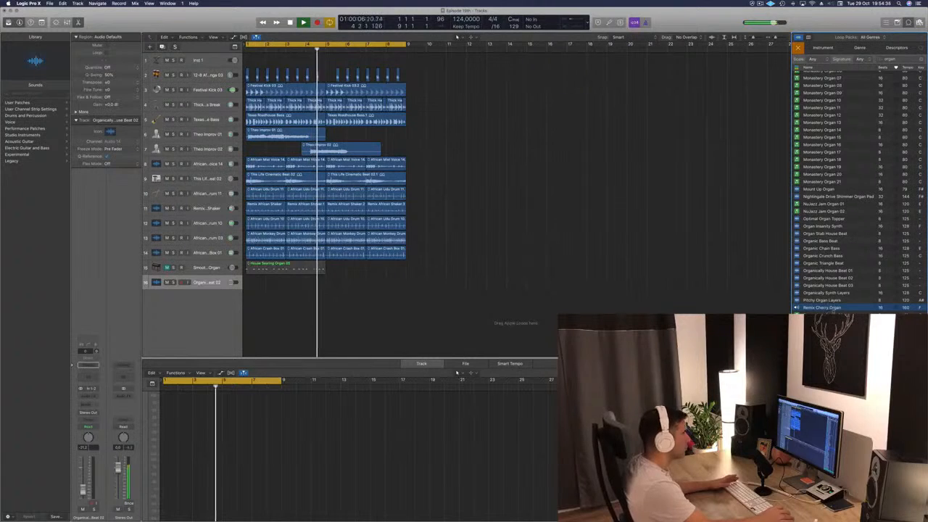
pyautogui.moveTo(822, 307); pyautogui.dragTo(229, 290)
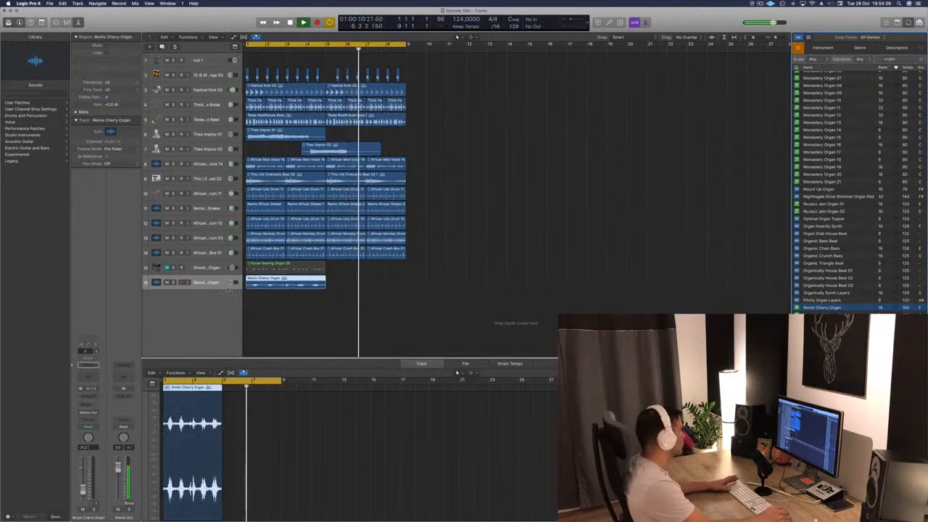
pyautogui.press('Return')
pyautogui.press('space')
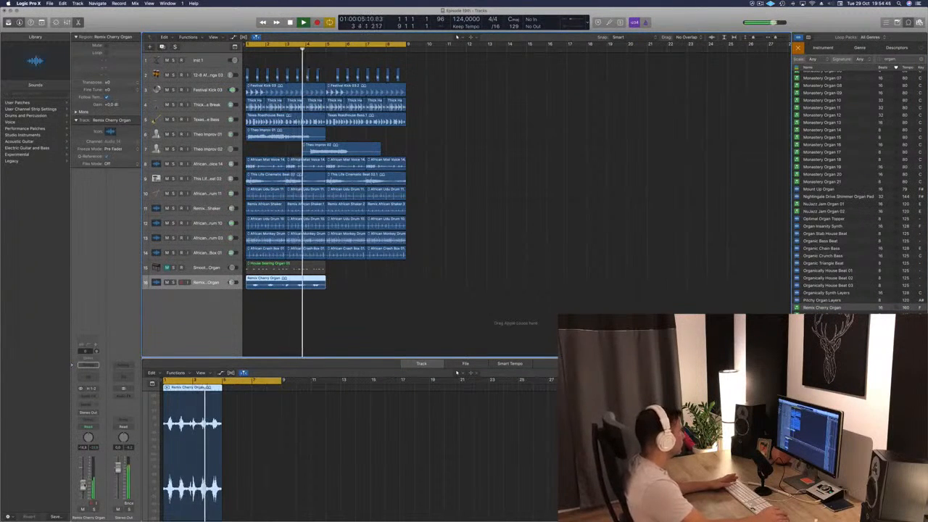
# - Delete the muted House Searing Organ 05 region and copy the Remix Cherry Organ region to bar 5
pyautogui.click(308, 268)
pyautogui.click(221, 265)
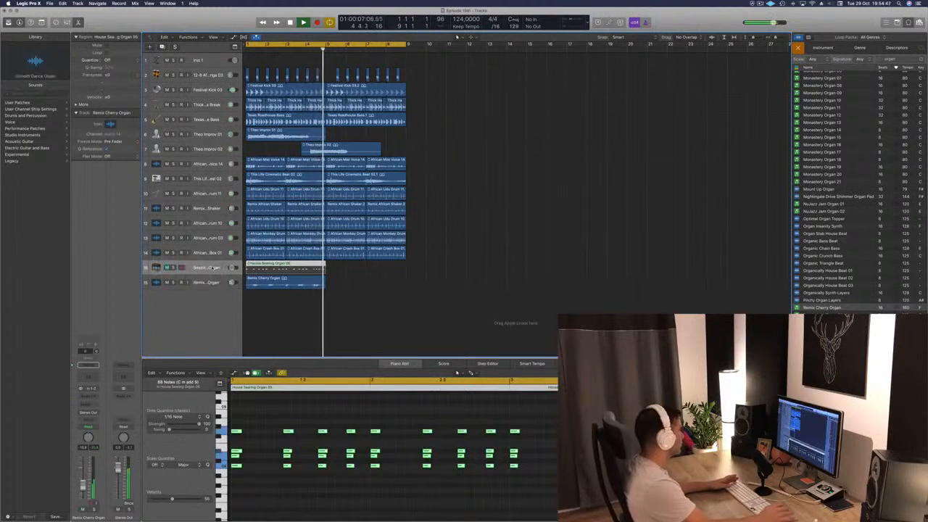
pyautogui.press('Delete')
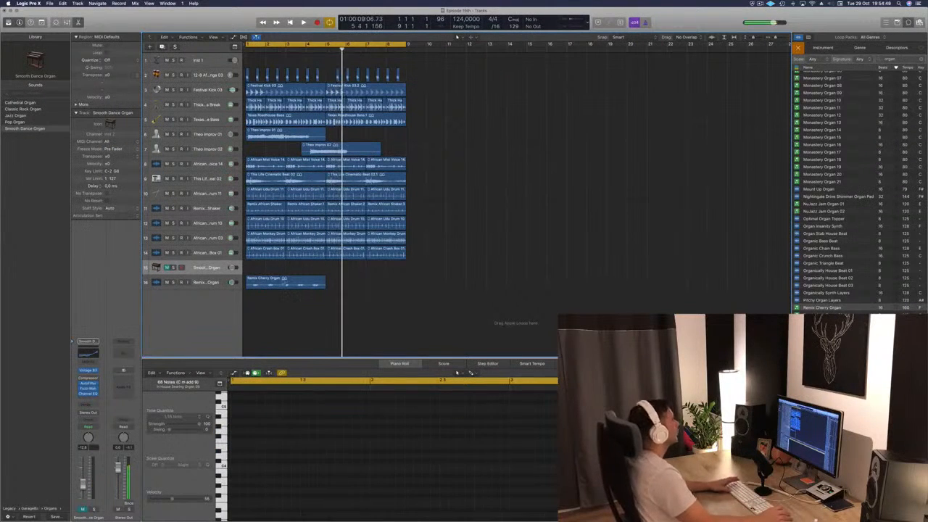
pyautogui.moveTo(283, 283); pyautogui.dragTo(363, 289)
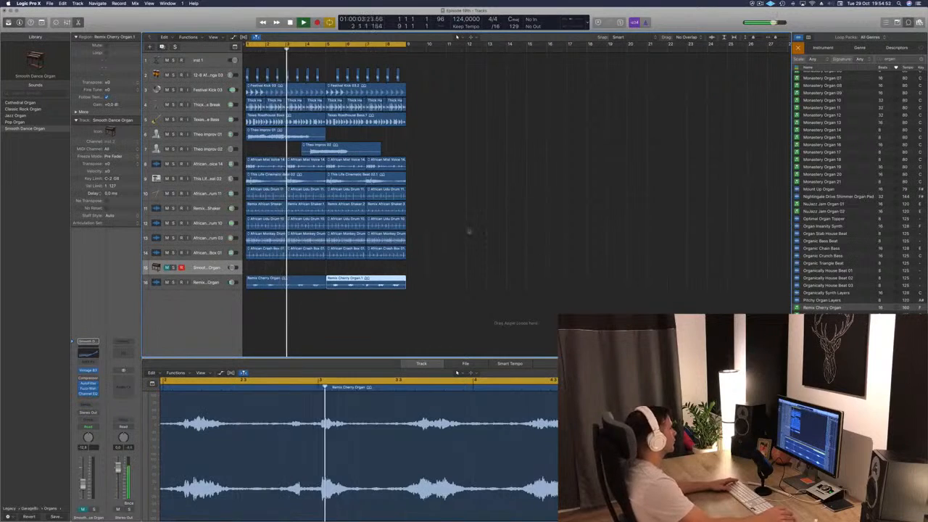
# - Search the loops for "hi hat", and place Frisky Hi Hats 01 on a new track at bar 1
pyautogui.scroll(15, 843, 166)
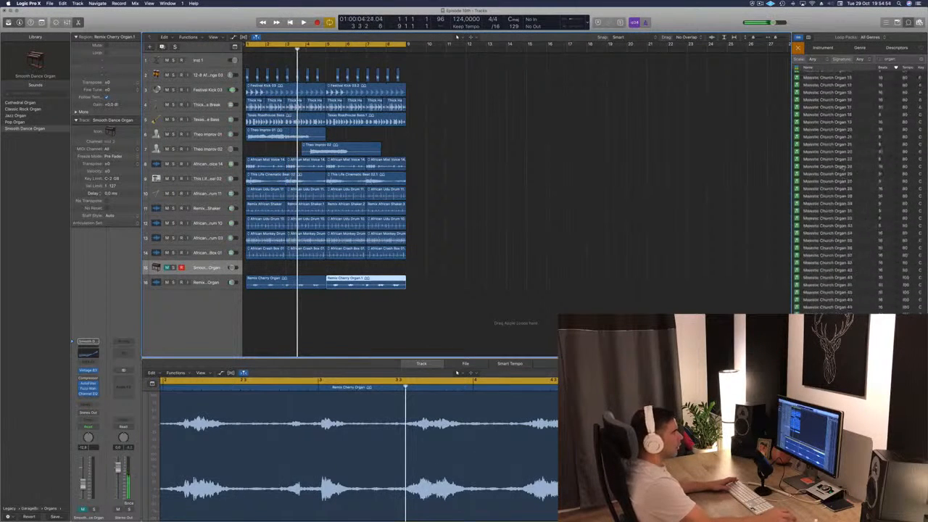
pyautogui.moveTo(901, 60); pyautogui.dragTo(869, 61)
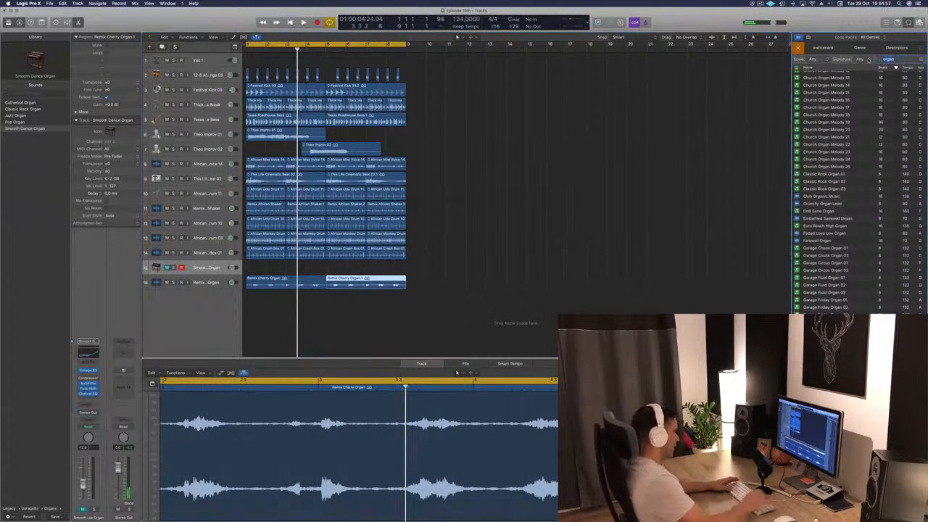
pyautogui.write('h')
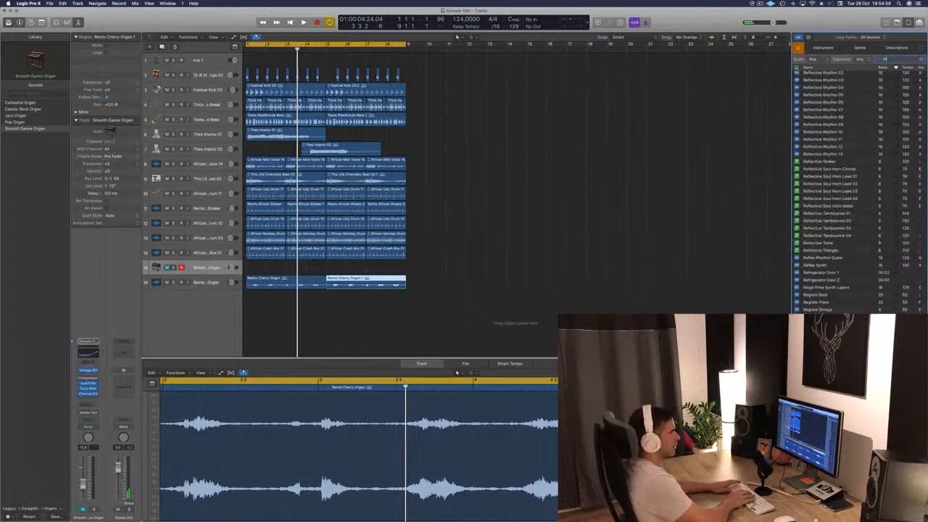
pyautogui.write('i hat')
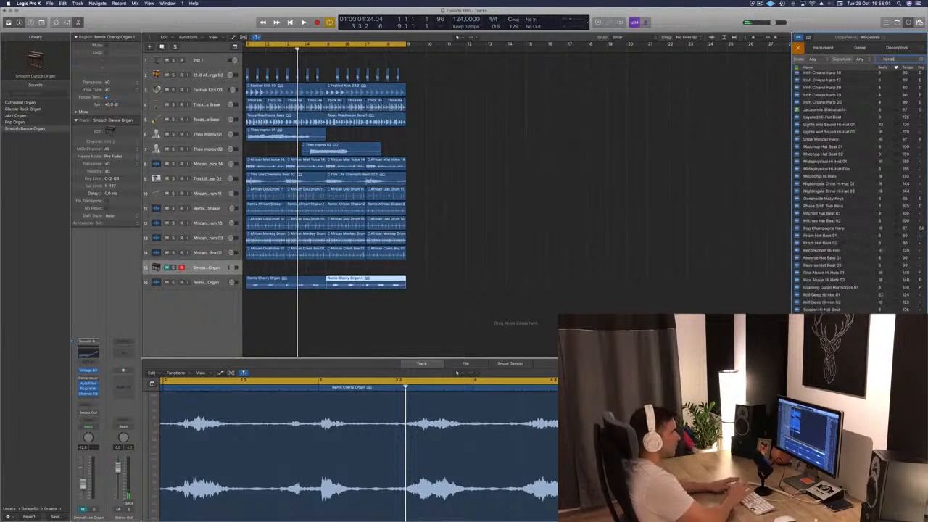
pyautogui.scroll(3, 840, 111)
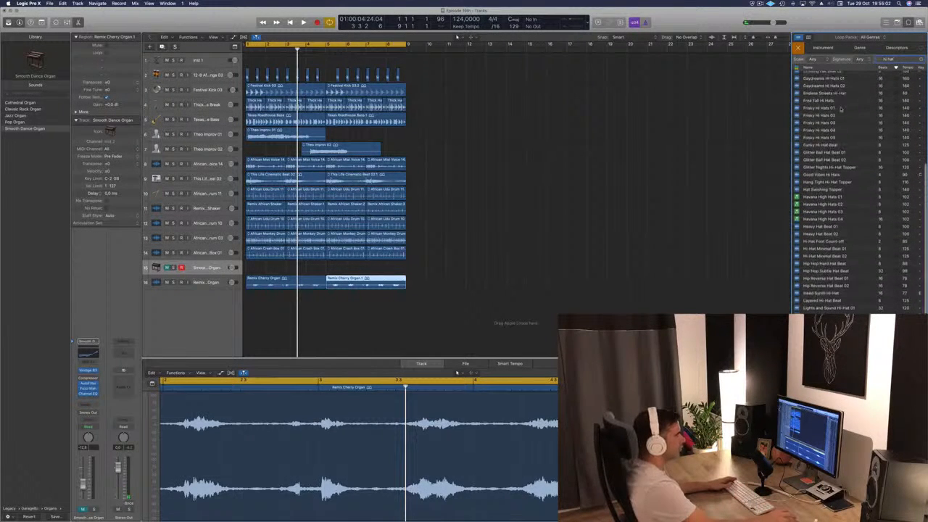
pyautogui.click(822, 108)
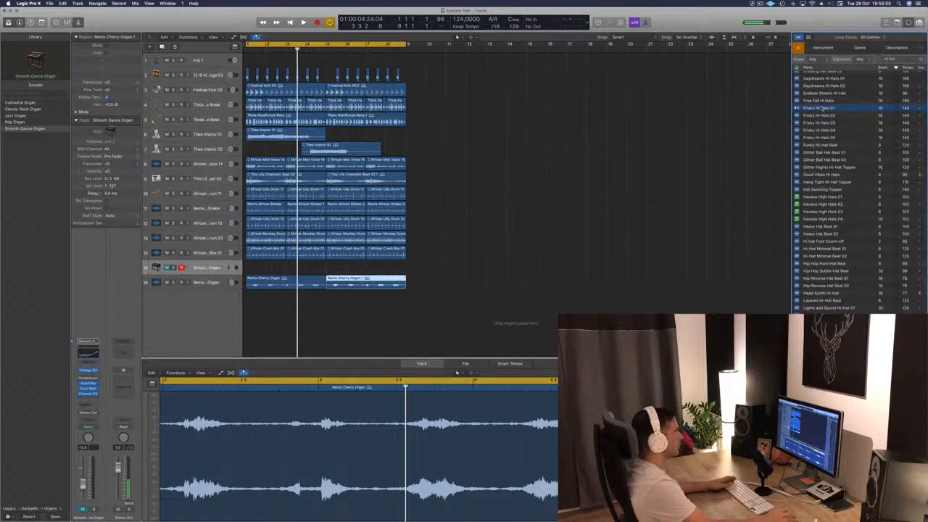
pyautogui.moveTo(820, 108); pyautogui.dragTo(245, 307)
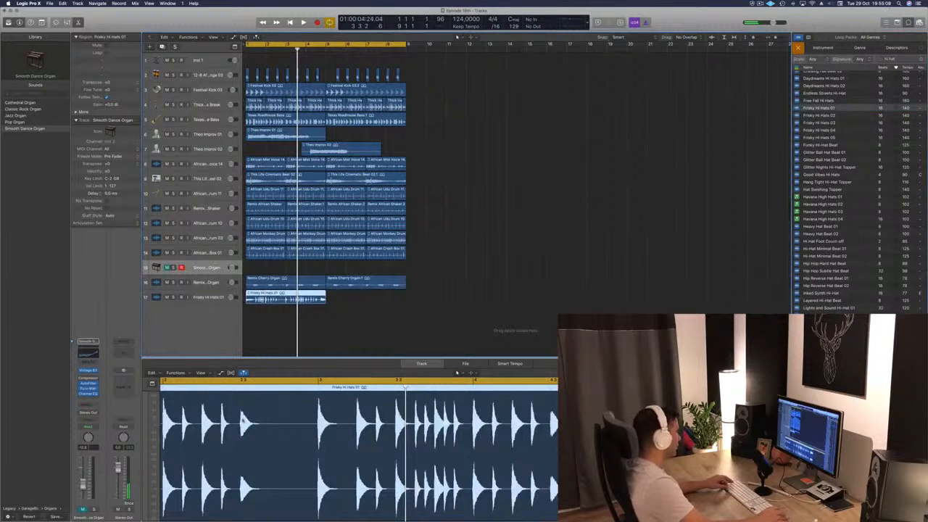
# - Split the Frisky Hi Hats 01 region at bar 2 and delete the part before the cut
pyautogui.hscroll(-10, 243, 419)
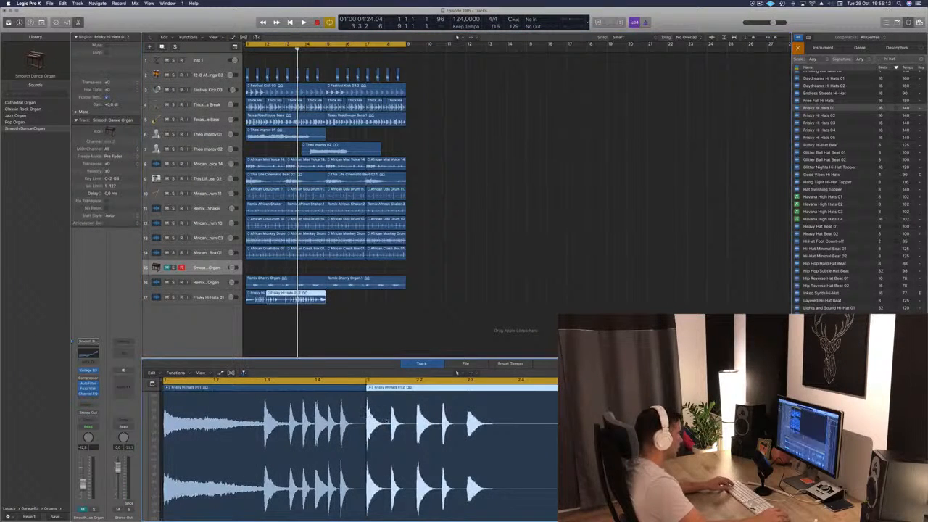
pyautogui.press('x')
pyautogui.click(458, 264)
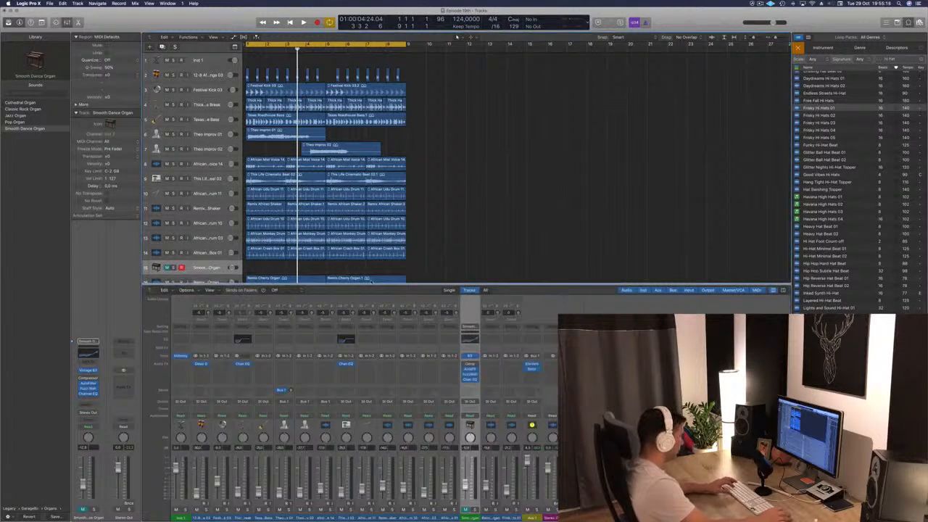
pyautogui.press('x')
pyautogui.click(275, 302)
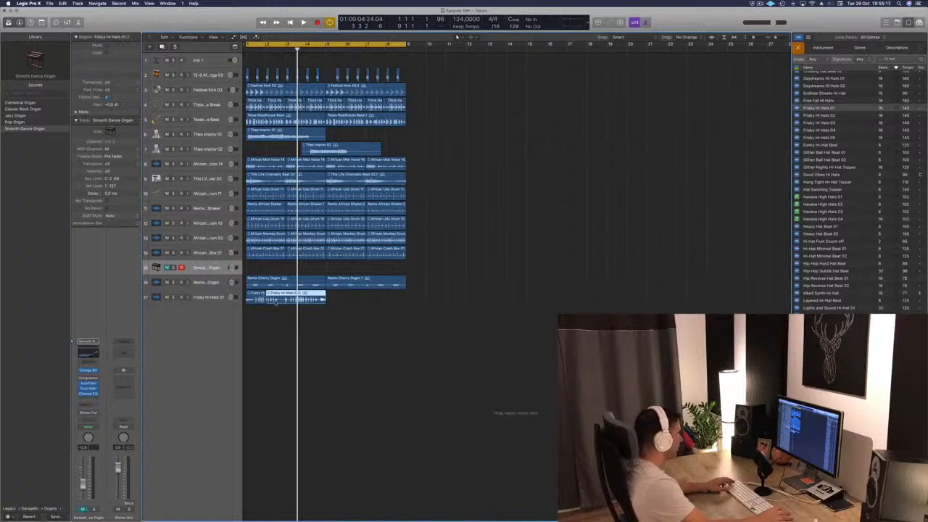
pyautogui.click(259, 298)
pyautogui.press('Delete')
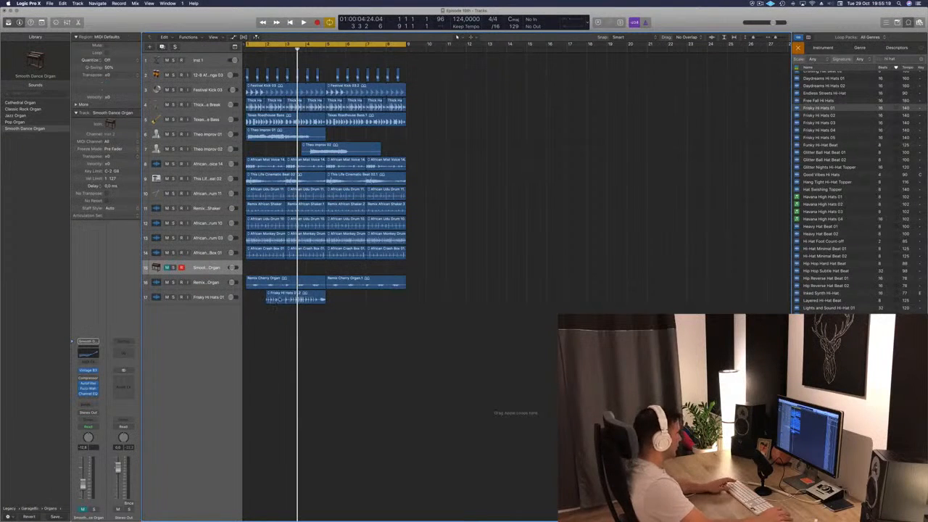
# - Split the remaining hi-hat region after its first hit and delete everything following that hit
pyautogui.click(280, 299)
pyautogui.doubleClick(280, 299)
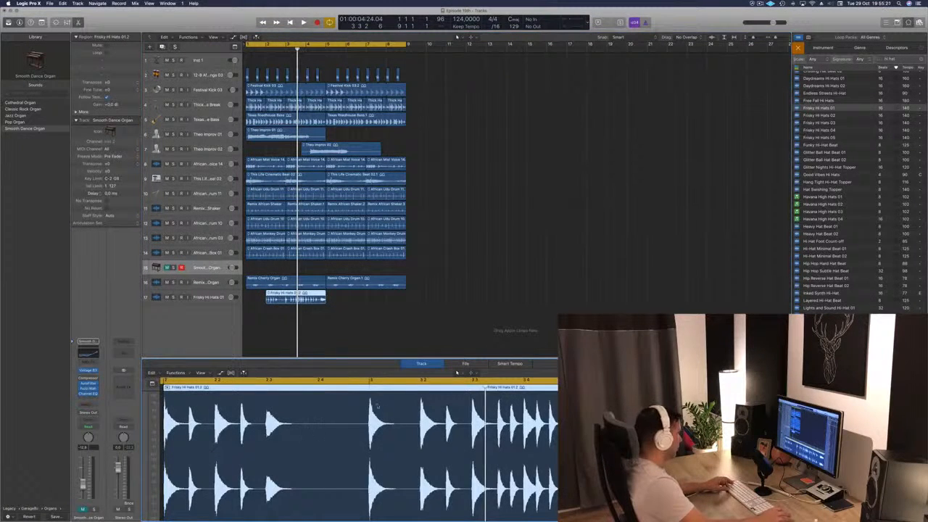
pyautogui.click(186, 427)
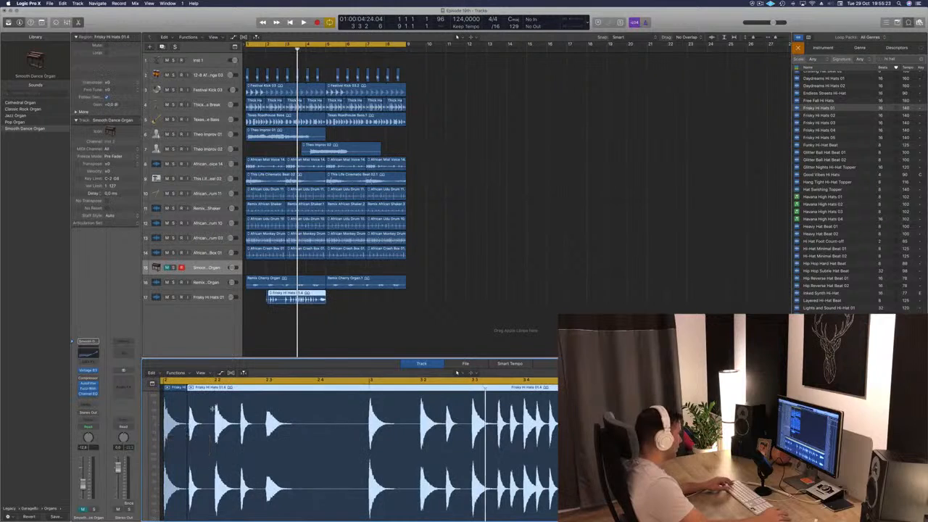
pyautogui.press('Delete')
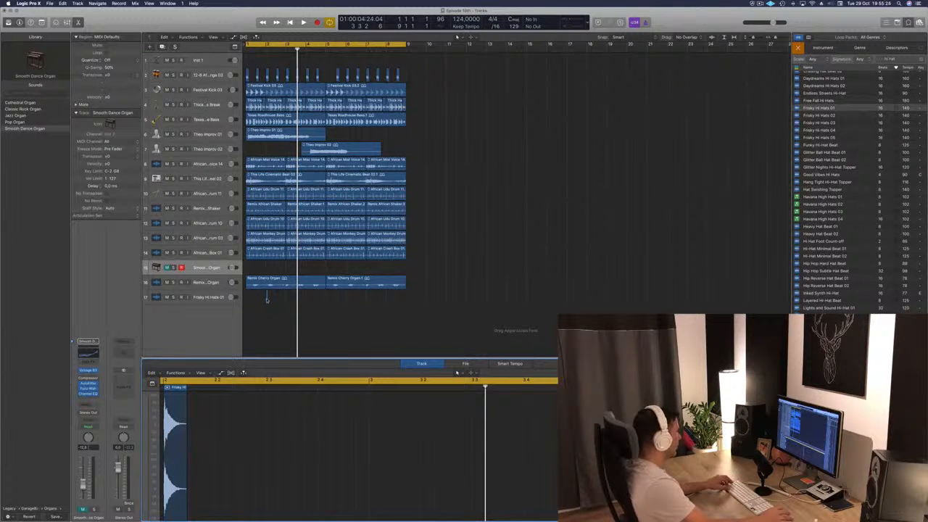
# - Move the single hi-hat hit to beat 2 of bar 1 and play the arrangement from the start
pyautogui.moveTo(267, 300); pyautogui.dragTo(251, 298)
pyautogui.scroll(10, 252, 297)
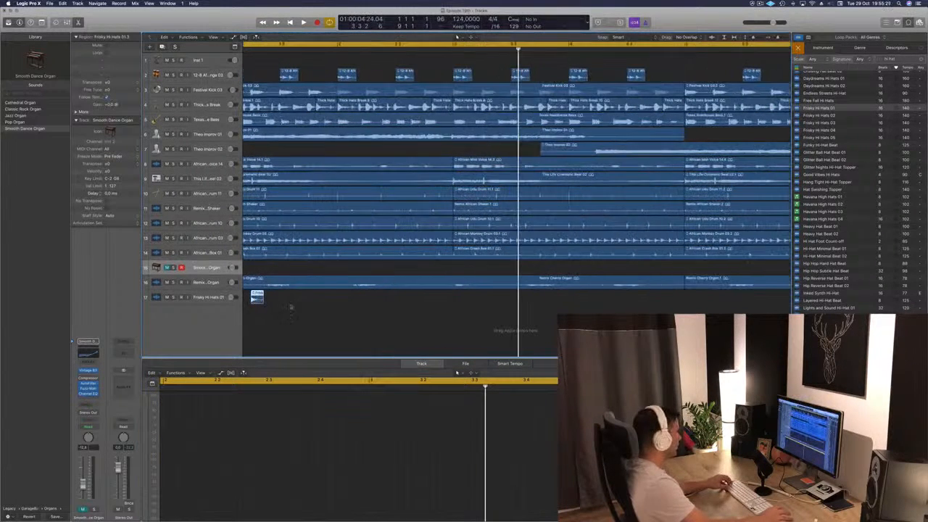
pyautogui.hscroll(-2, 291, 308)
pyautogui.press('space')
pyautogui.press('space')
pyautogui.press('space')
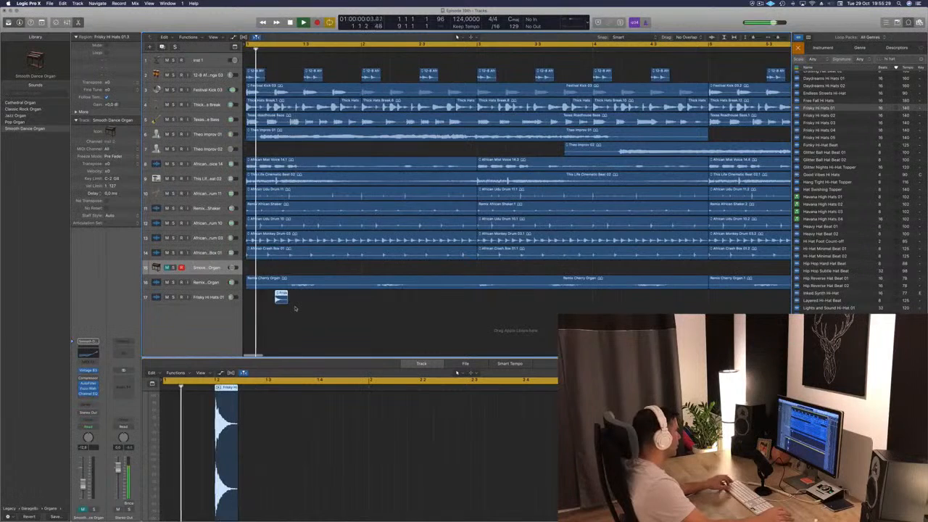
# - Shift the hi-hat hit onto the off-beat and copy it so all four off-beats of bar 1 have a hit
pyautogui.click(282, 298)
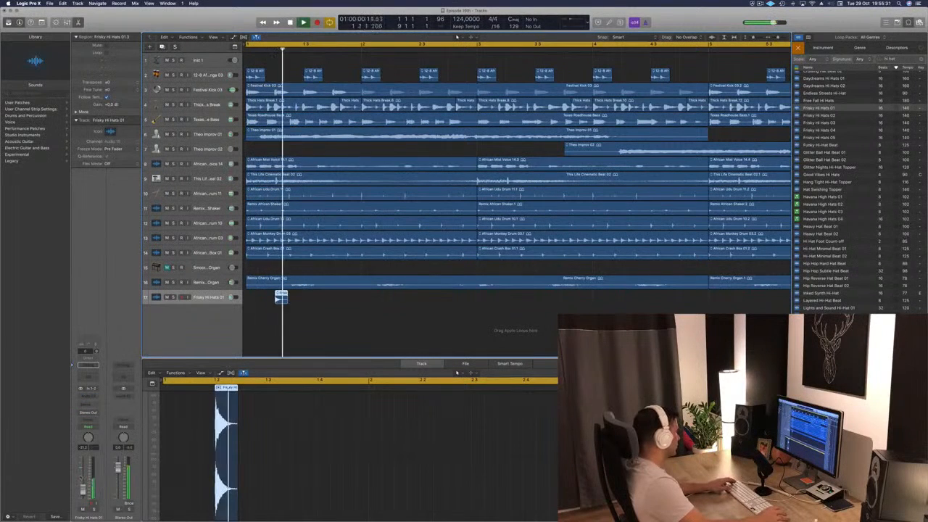
pyautogui.scroll(3, 281, 297)
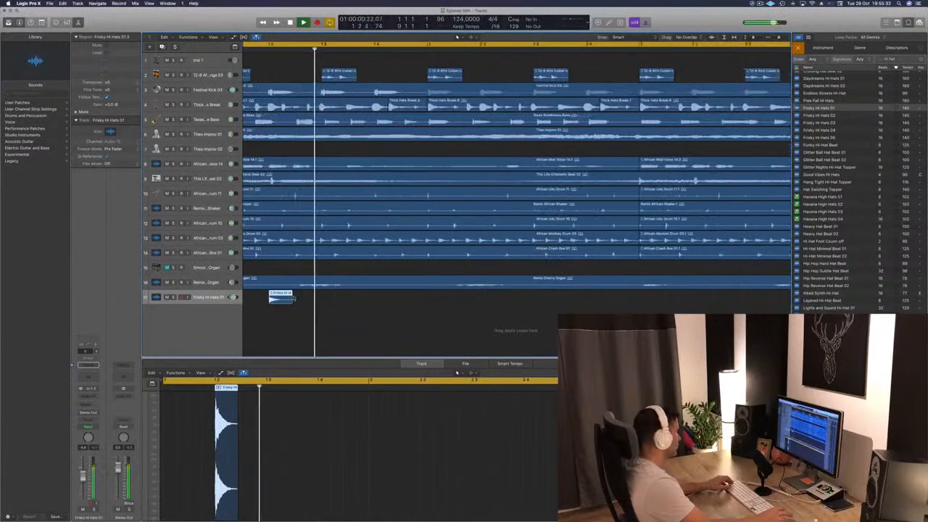
pyautogui.hscroll(-2, 325, 307)
pyautogui.press('space')
pyautogui.moveTo(308, 300); pyautogui.dragTo(345, 298)
pyautogui.press('space')
pyautogui.press('space')
pyautogui.press('space')
pyautogui.scroll(-2, 272, 299)
pyautogui.keyDown('shift'); pyautogui.click(271, 298); pyautogui.keyUp('shift')
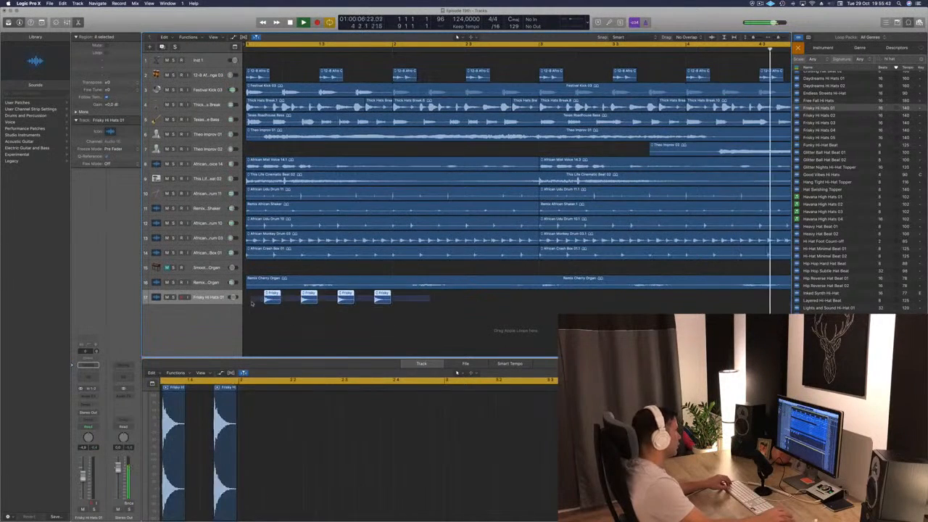
# - Copy the four hi-hat hits from bar 1 into bar 2 and try to align the copies
pyautogui.moveTo(252, 303); pyautogui.dragTo(323, 299)
pyautogui.press('super+Left')
pyautogui.hscroll(-3, 281, 331)
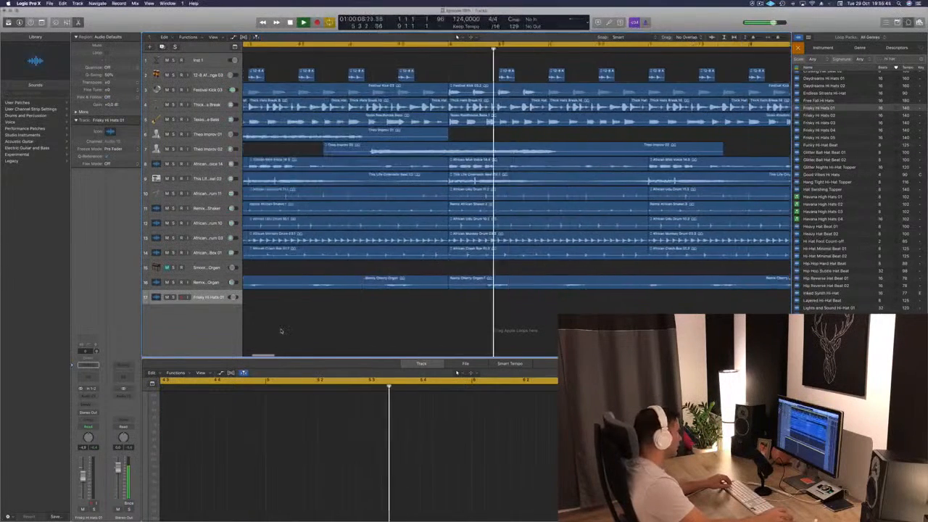
pyautogui.hscroll(-4, 282, 331)
pyautogui.press('super+Left')
pyautogui.press('space')
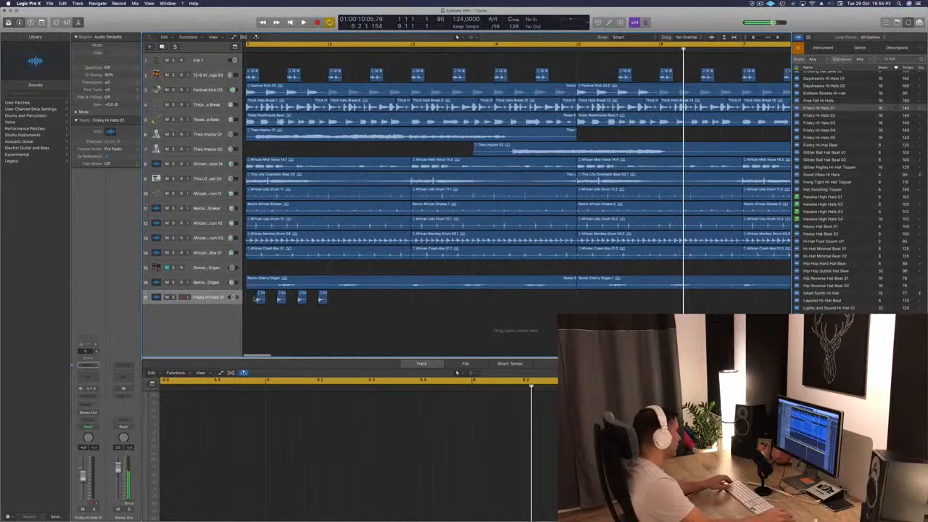
pyautogui.moveTo(255, 298); pyautogui.dragTo(344, 300)
pyautogui.moveTo(260, 296); pyautogui.dragTo(348, 298)
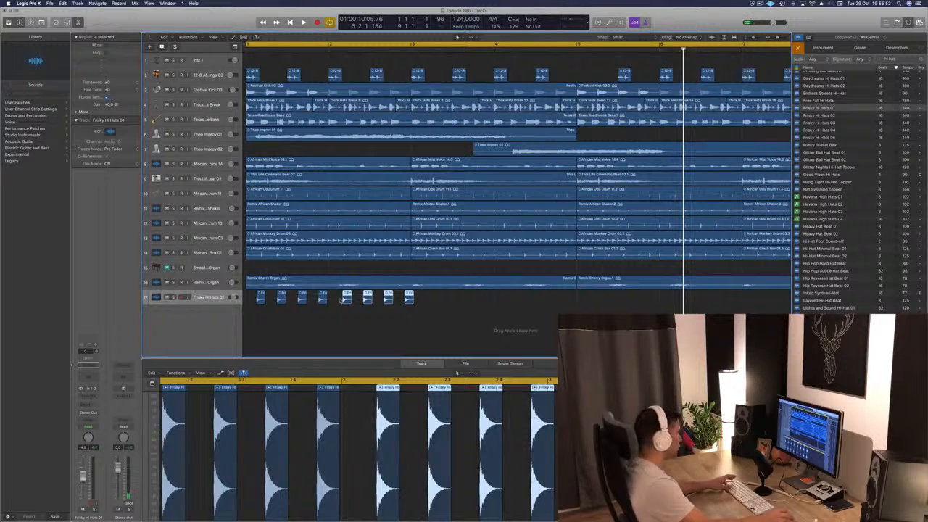
pyautogui.scroll(3, 344, 299)
pyautogui.moveTo(345, 298); pyautogui.dragTo(344, 297)
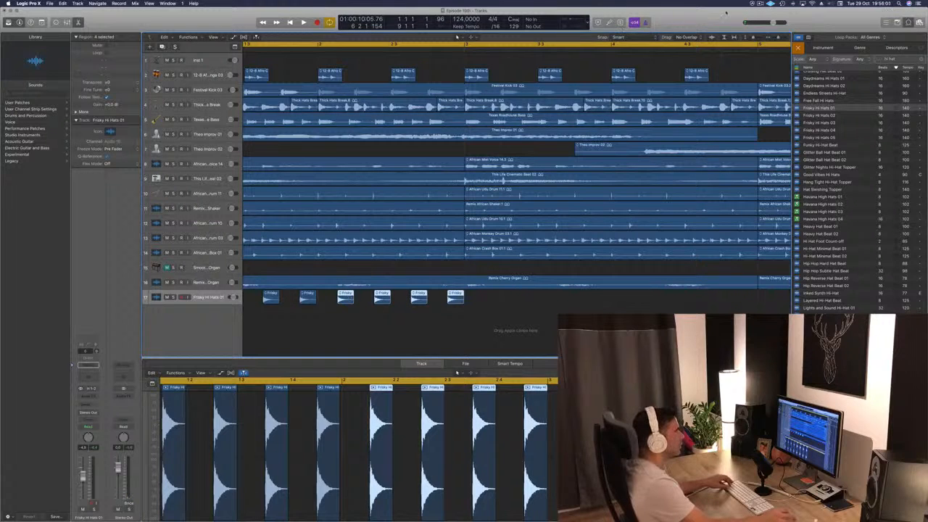
# - Check the overlap drag modes, and set the snapping to Snap Regions to Absolute Value
pyautogui.click(684, 37)
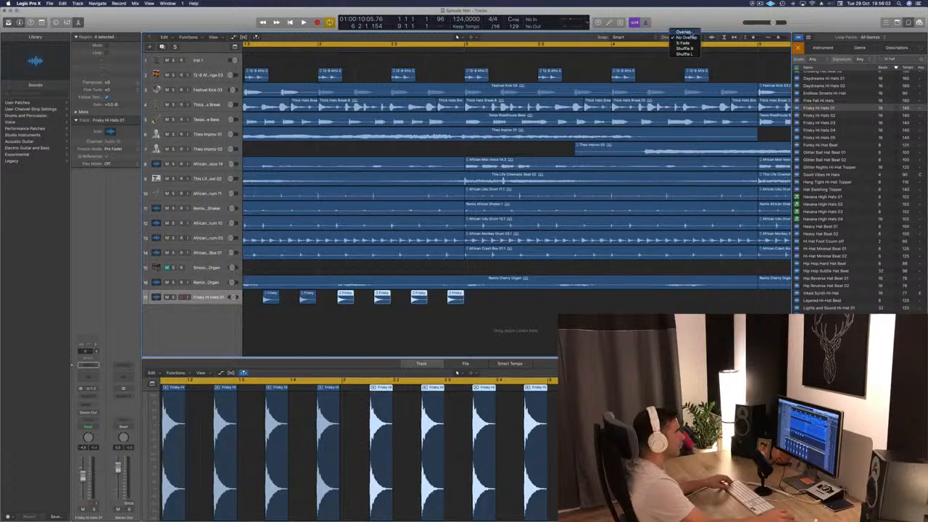
pyautogui.click(721, 19)
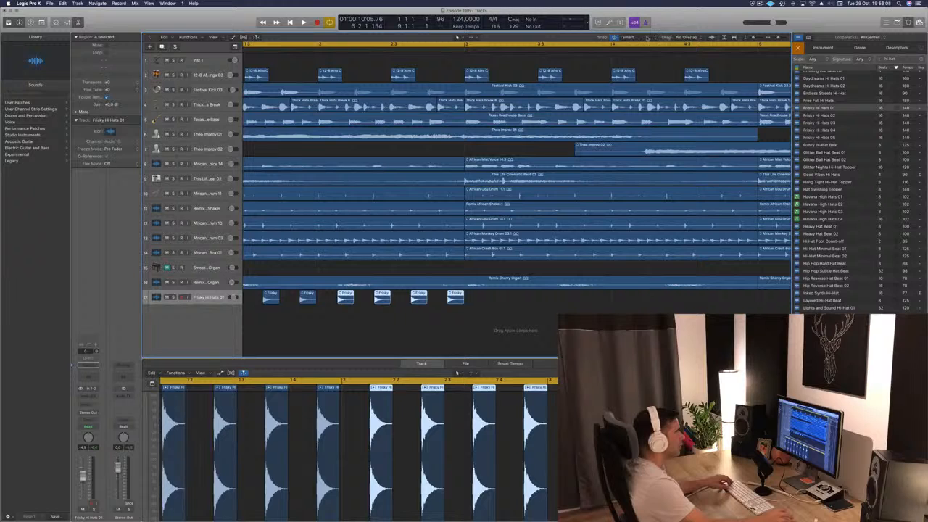
pyautogui.click(647, 37)
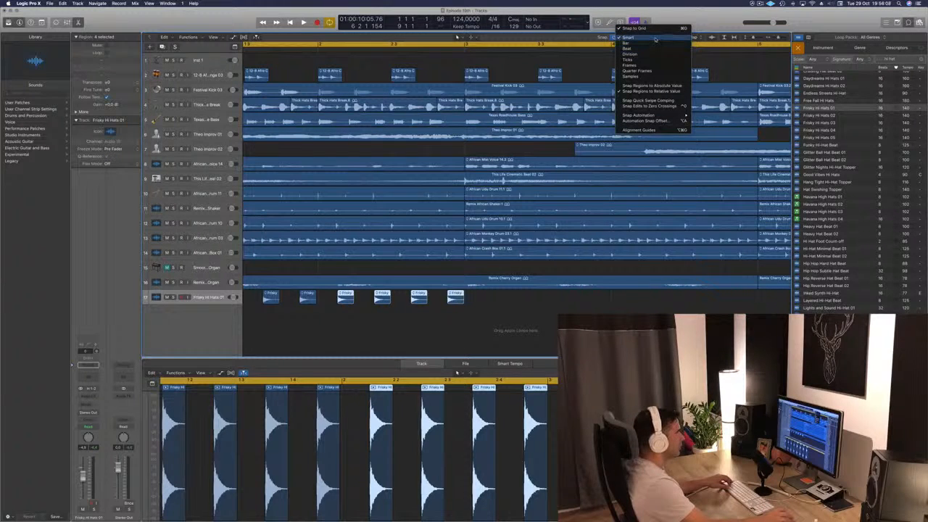
pyautogui.click(663, 87)
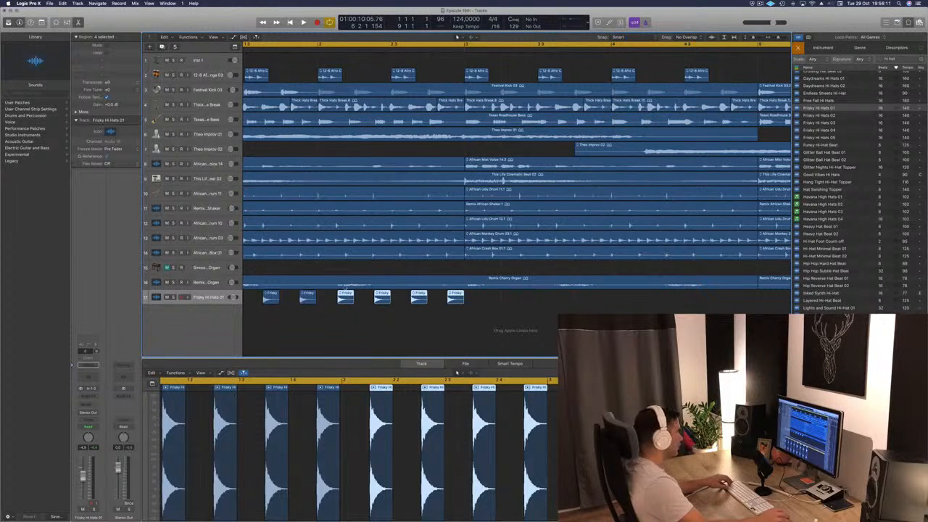
# - Nudge the four copied hits in bar 2, play them back, and delete the copies
pyautogui.moveTo(341, 295); pyautogui.dragTo(349, 296)
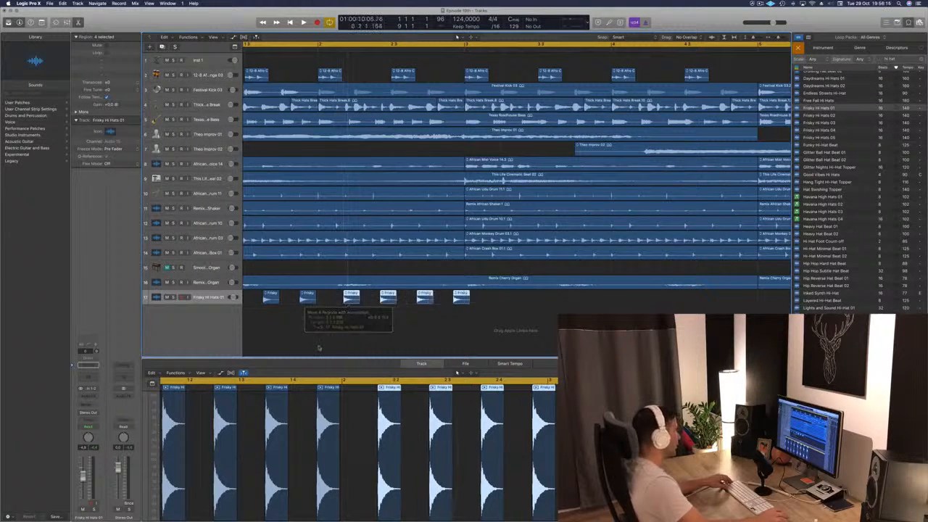
pyautogui.press('super+Left')
pyautogui.press('space')
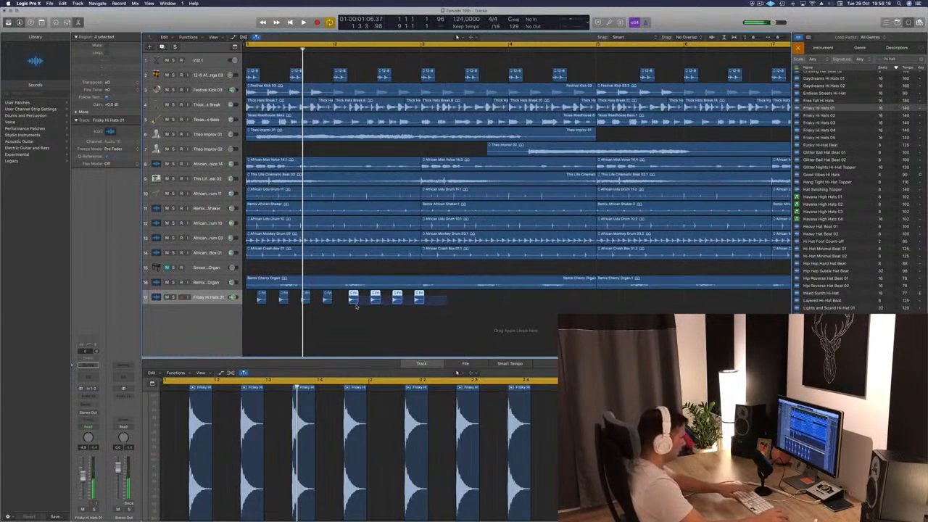
pyautogui.press('Delete')
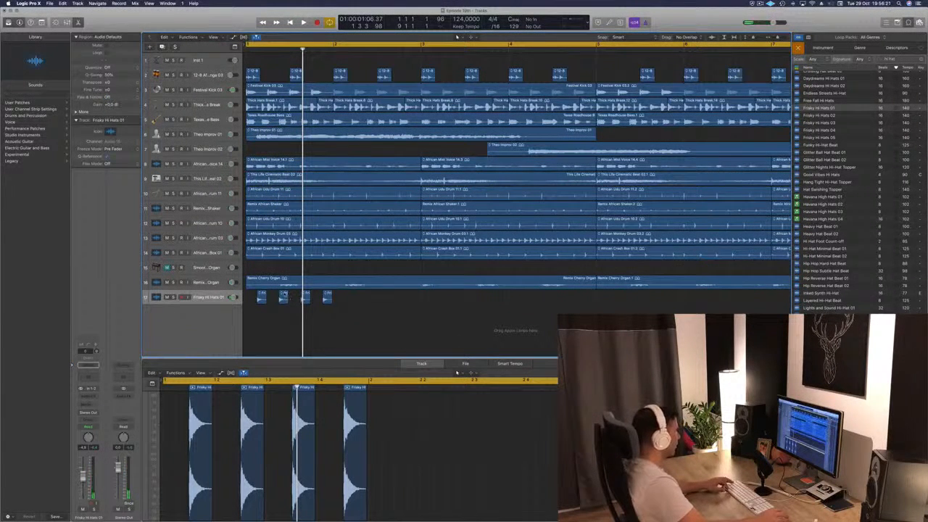
# - Select the whole of bar 1 on the hi-hat track and create an empty audio track below it
pyautogui.moveTo(245, 297); pyautogui.dragTo(334, 300)
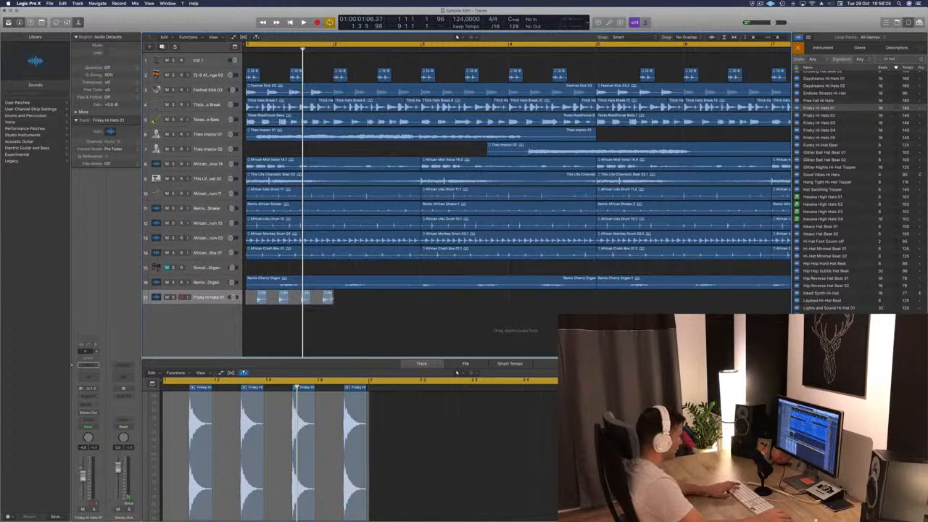
pyautogui.press('super+d')
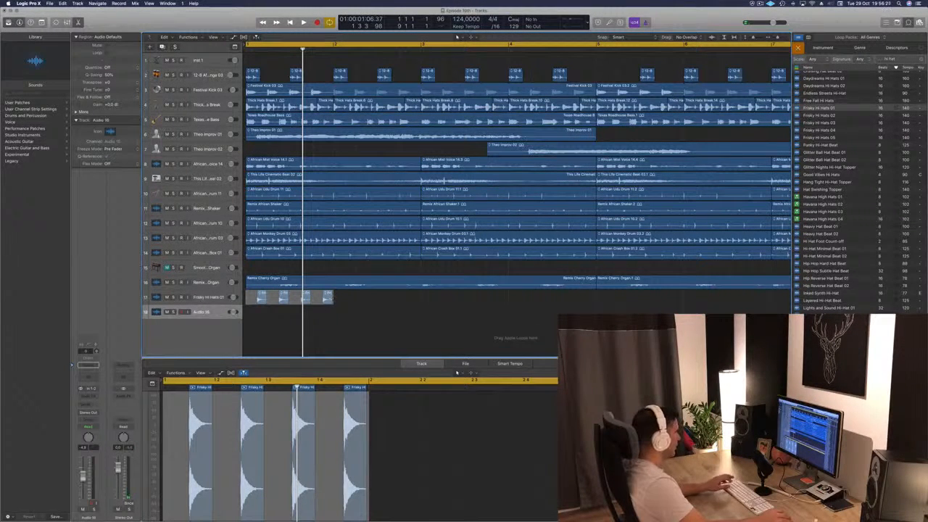
pyautogui.click(301, 300)
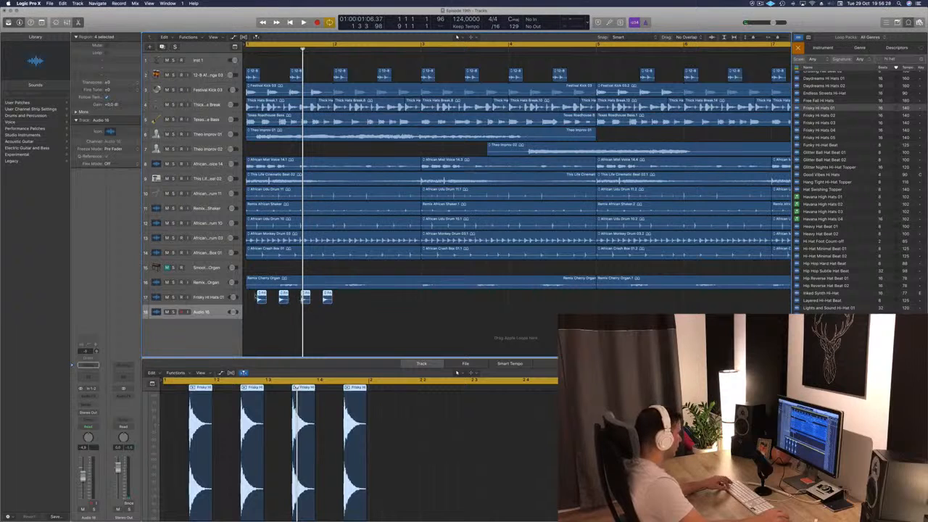
# - Repeat the one-bar Frisky Hi Hats 01 pattern from bar 1 until it fills all eight bars
pyautogui.moveTo(249, 297); pyautogui.dragTo(333, 299)
pyautogui.press('super+r')
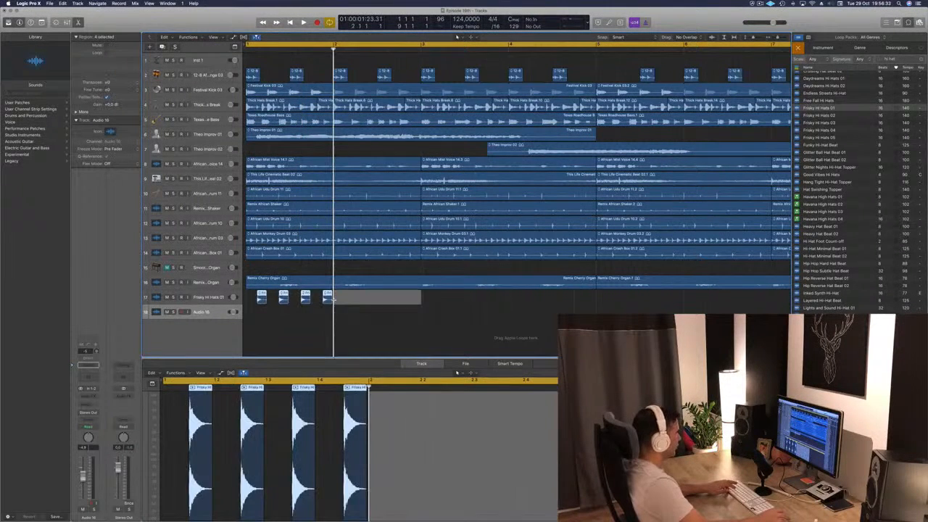
pyautogui.press('super+r')
pyautogui.press('super+r')
pyautogui.press('super+r')
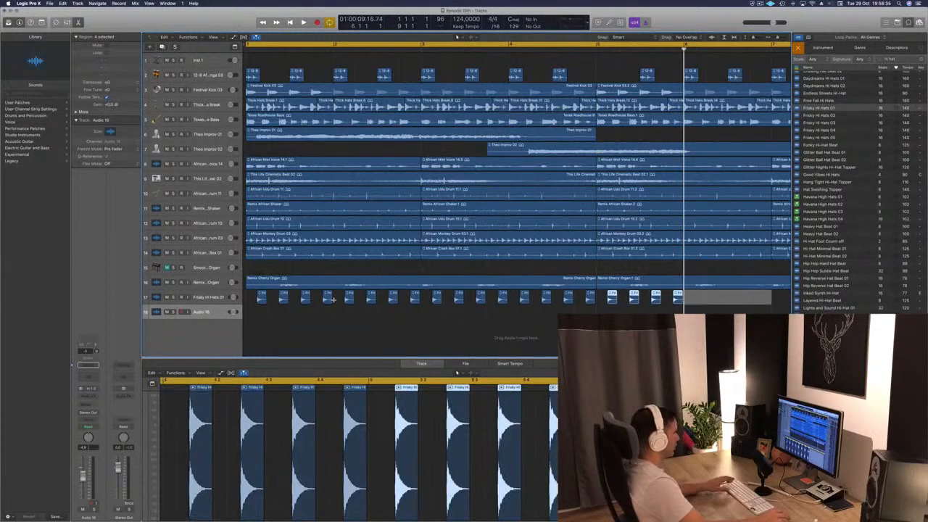
pyautogui.press('super+Left')
pyautogui.press('super+Left')
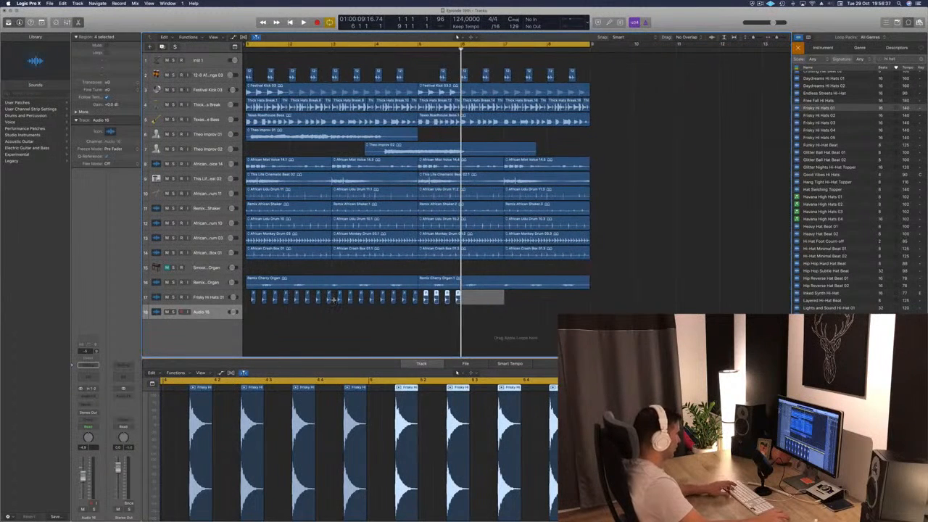
pyautogui.press('super+r')
pyautogui.press('super+r')
pyautogui.press('super+r')
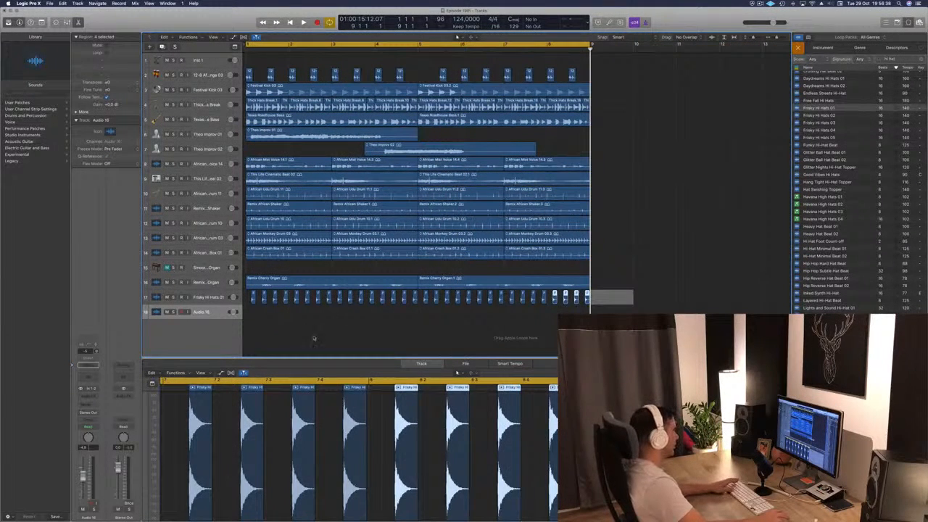
# - Play the beat with the repeated hi-hats and move the Frisky Hi Hats 01 track directly above the Afro Cuban Conga track
pyautogui.click(314, 338)
pyautogui.press('space')
pyautogui.click(208, 297)
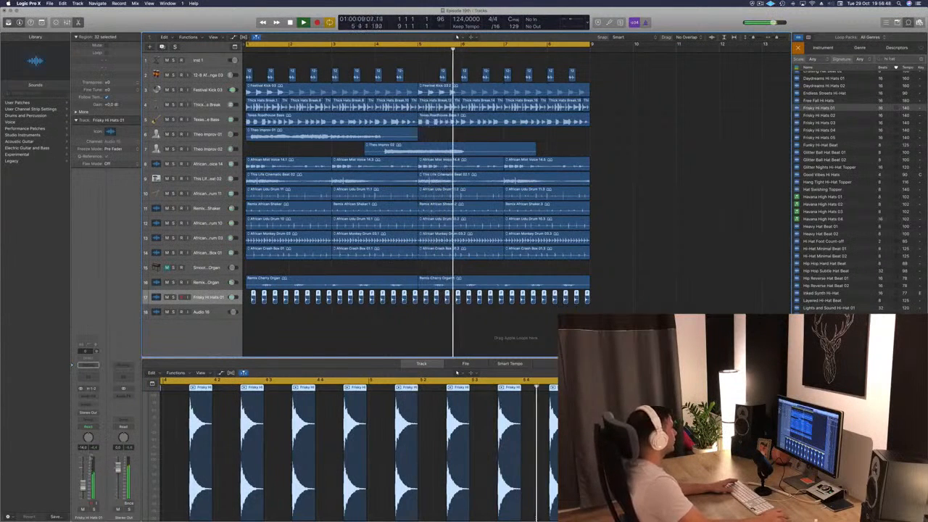
pyautogui.press('Return')
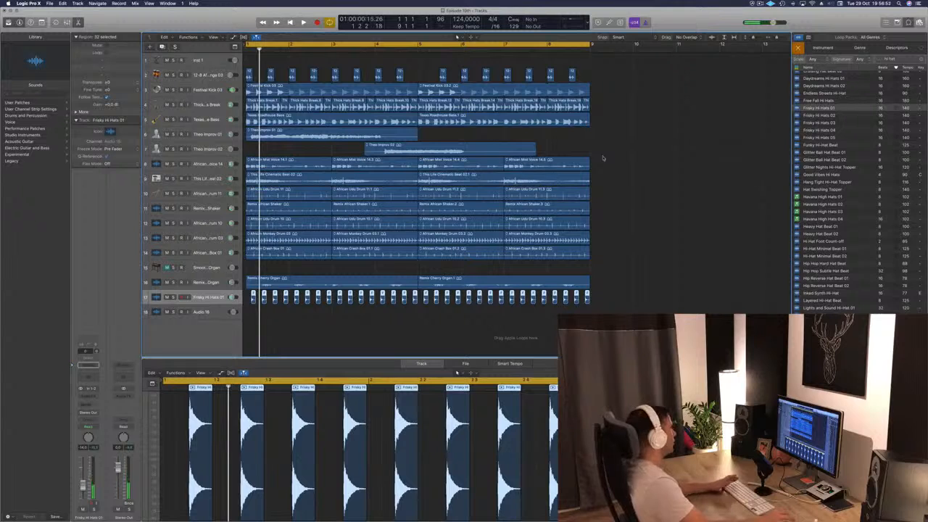
pyautogui.press('space')
pyautogui.moveTo(221, 298); pyautogui.dragTo(222, 74)
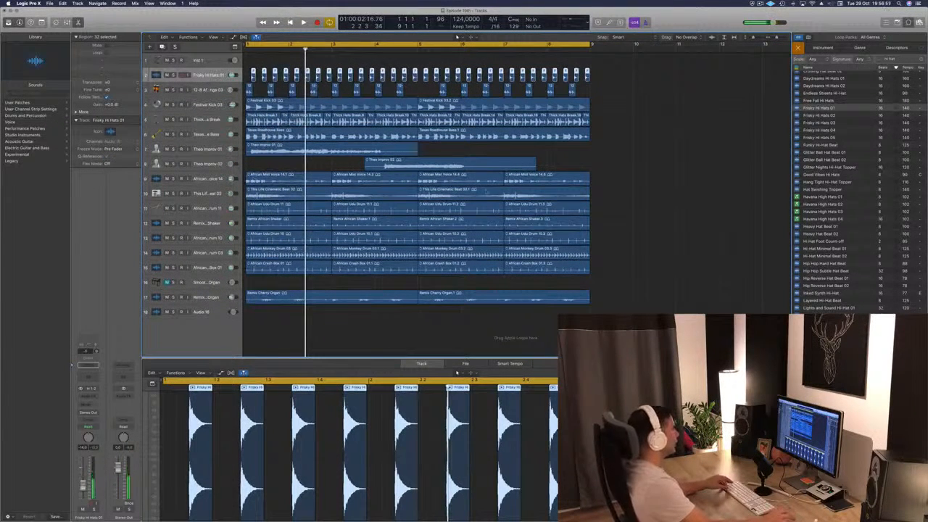
# - Hide the loop browser, return the playhead to the start and show the secondary ruler above the tracks
pyautogui.scroll(-5, 486, 192)
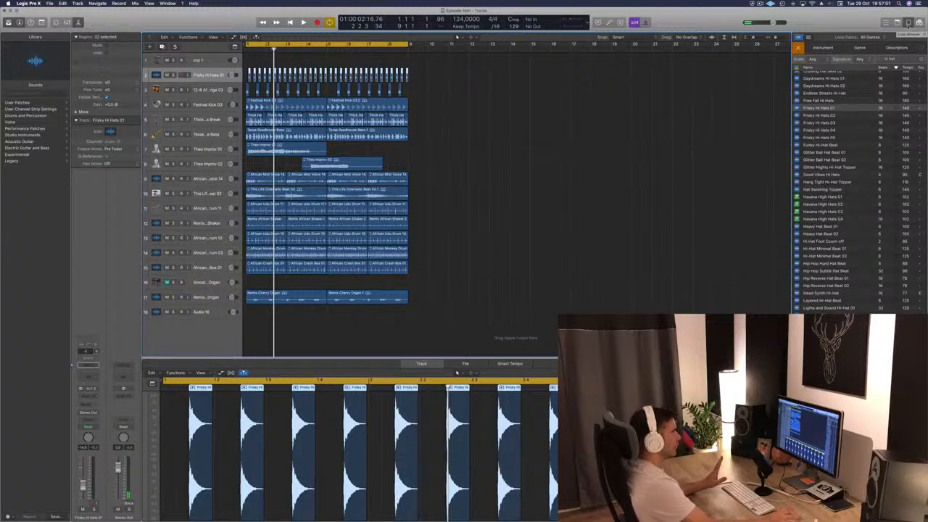
pyautogui.click(908, 23)
pyautogui.press('Return')
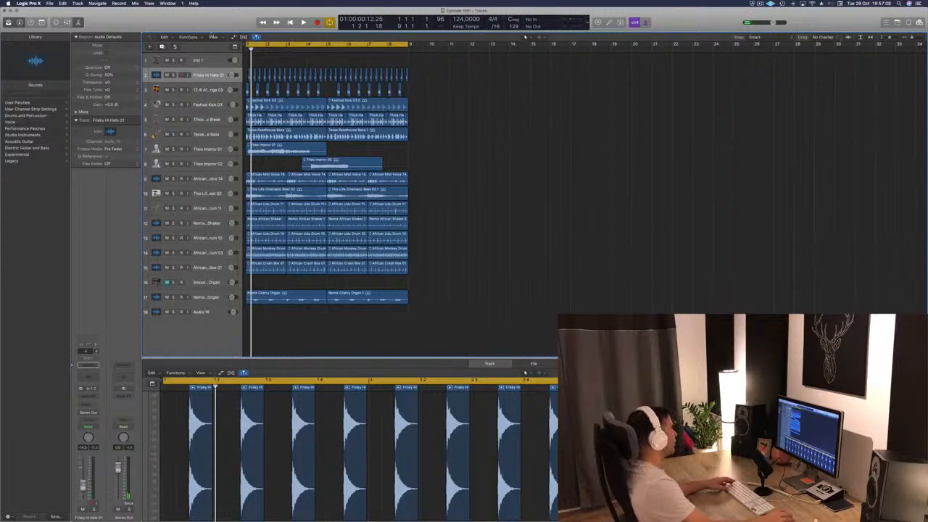
pyautogui.click(214, 37)
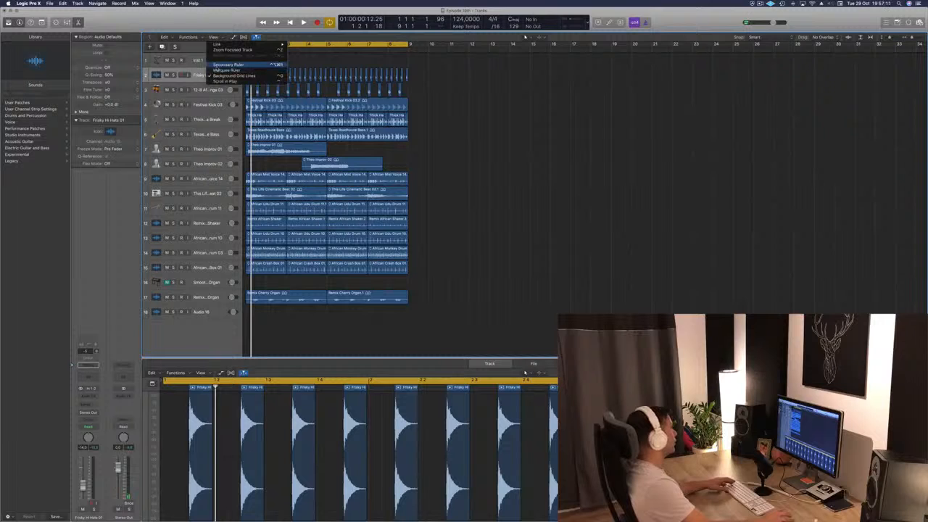
pyautogui.click(222, 70)
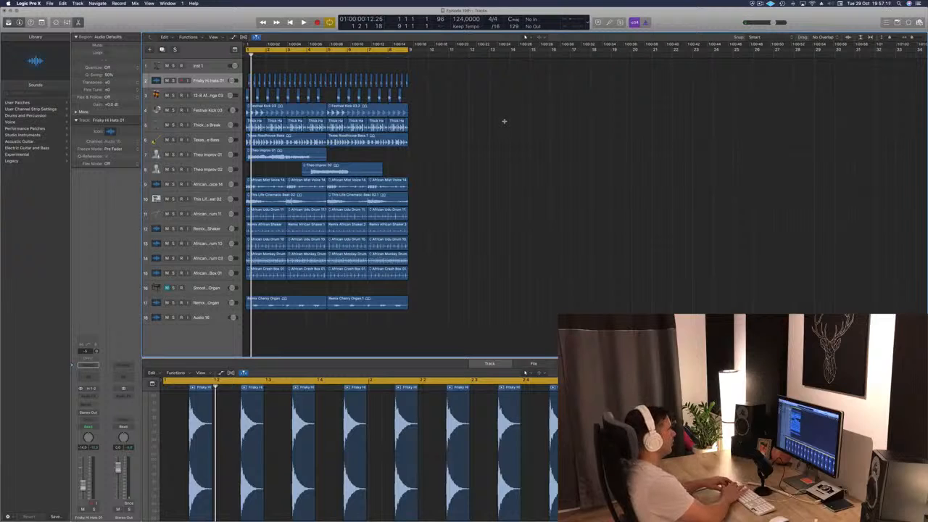
# - Select every region in the eight-bar section and repeat it three times to fill 32 bars
pyautogui.press('super+a')
pyautogui.press('super+r')
pyautogui.press('super+r')
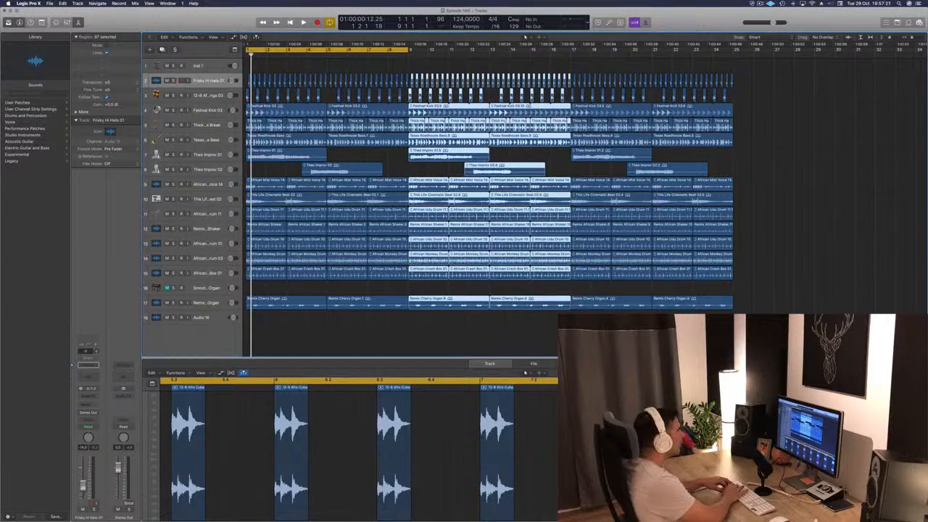
pyautogui.press('super+r')
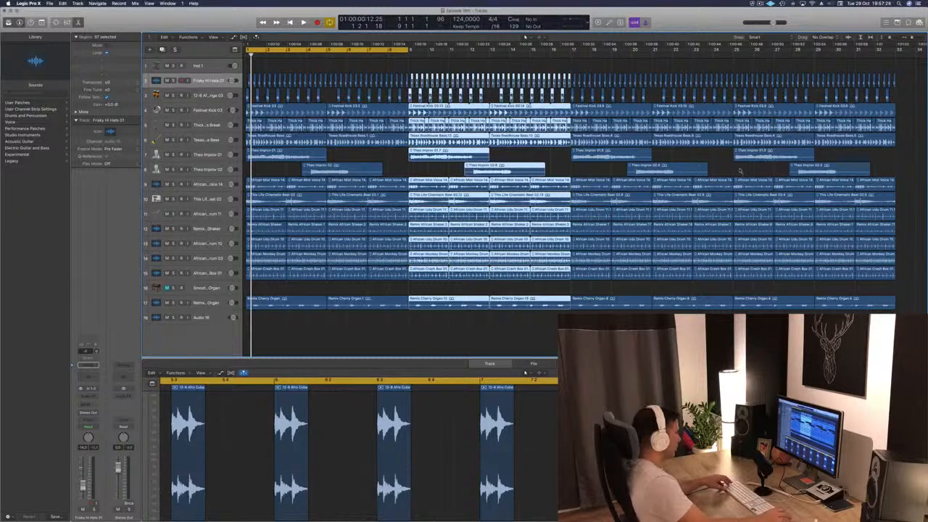
# - Extend the cycle range to bar 33 and repeat the whole 32-bar section once to fill 64 bars
pyautogui.scroll(-5, 707, 176)
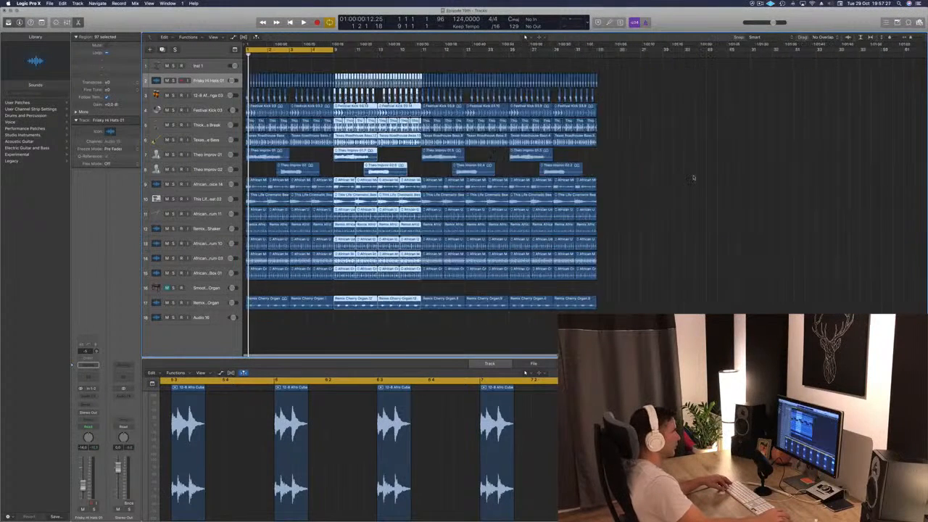
pyautogui.scroll(-3, 693, 175)
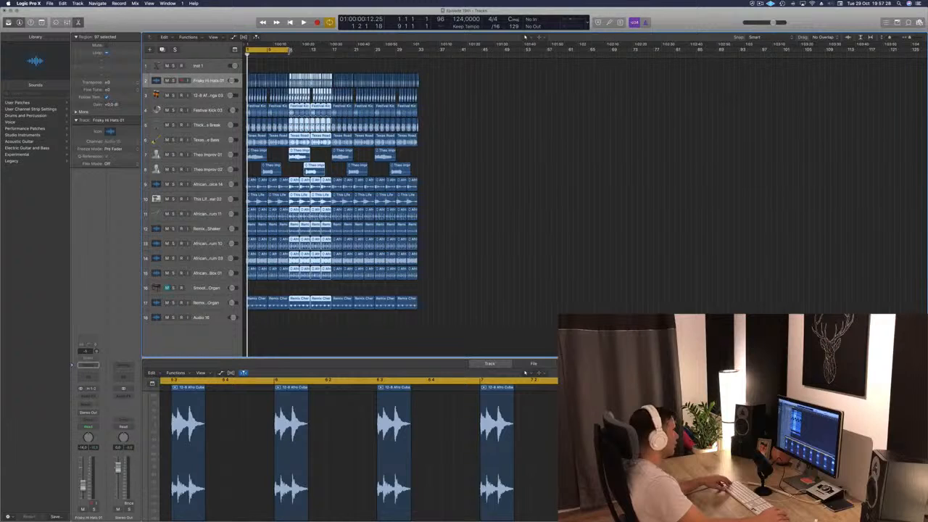
pyautogui.moveTo(290, 50); pyautogui.dragTo(417, 63)
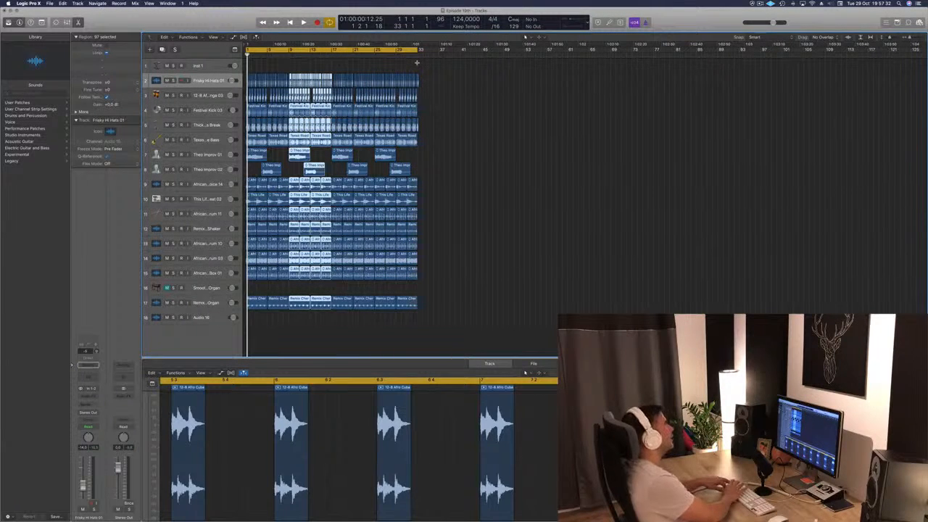
pyautogui.press('super+r')
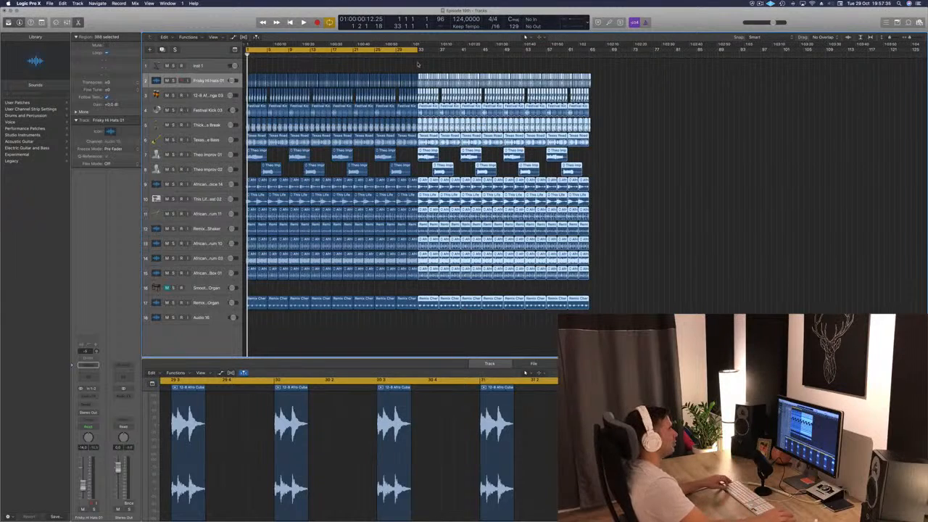
# - Move the project end marker to bar 67 and fit the whole arrangement in the tracks area
pyautogui.scroll(-1, 825, 88)
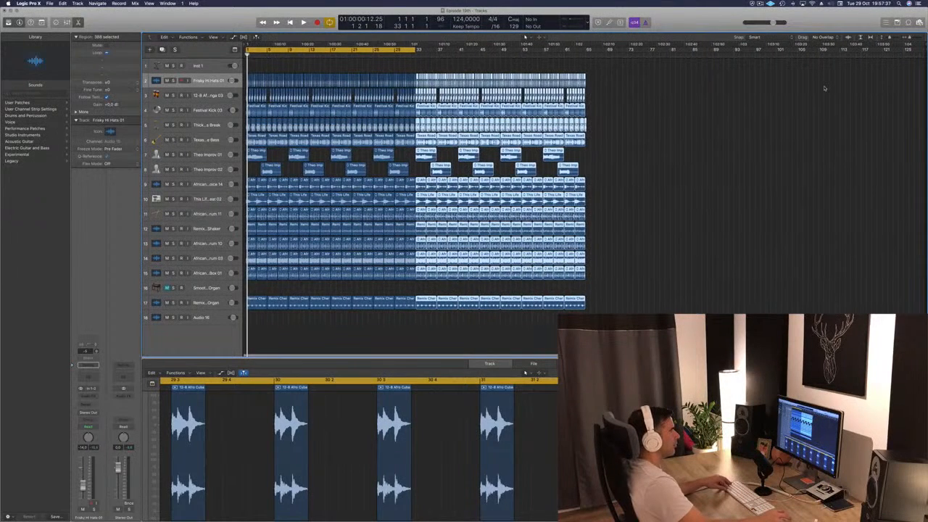
pyautogui.scroll(1, 877, 65)
pyautogui.scroll(-1, 910, 52)
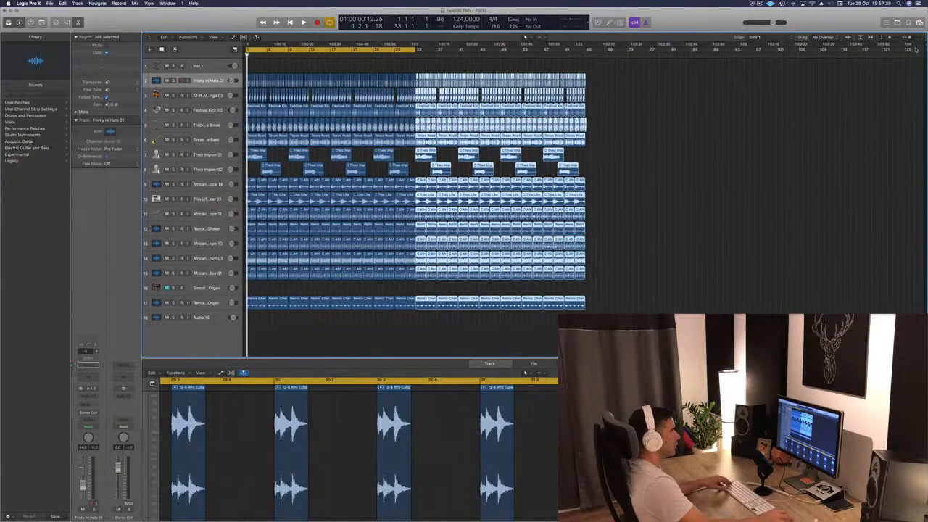
pyautogui.moveTo(924, 45); pyautogui.dragTo(594, 67)
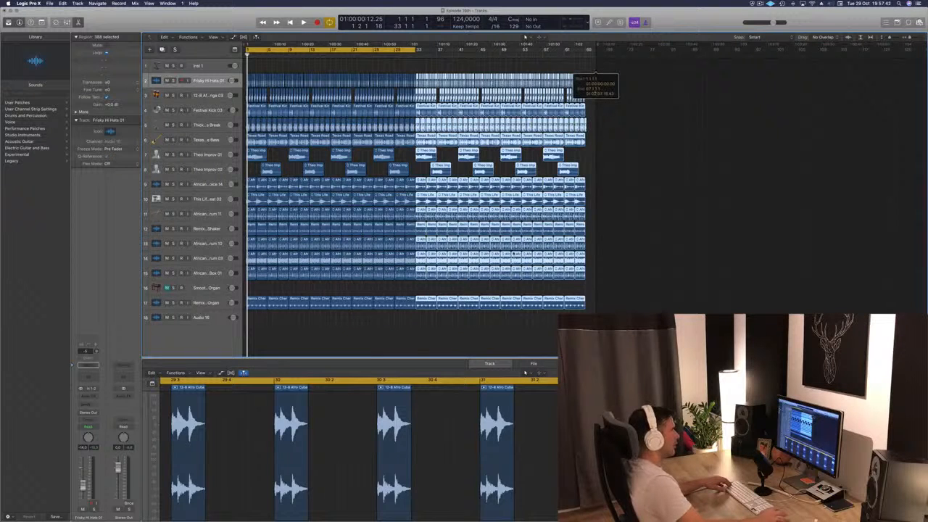
pyautogui.click(393, 332)
pyautogui.press('z')
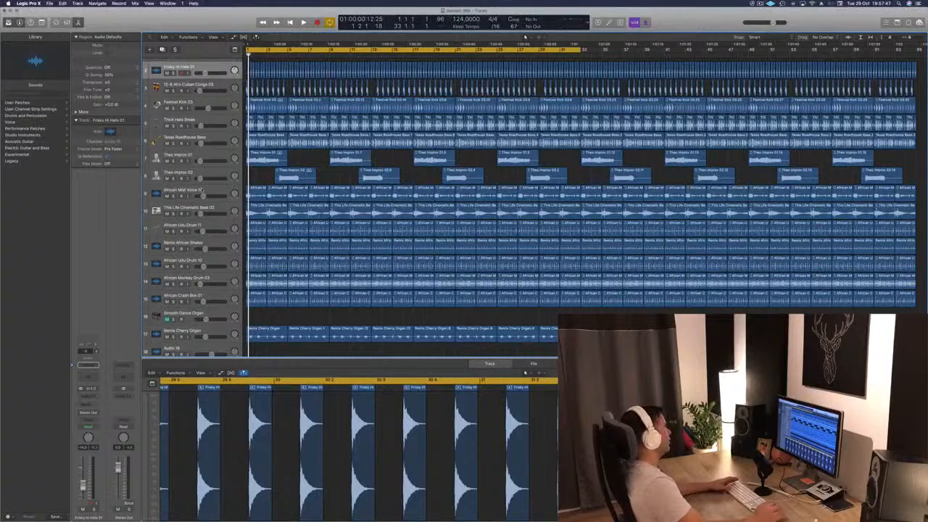
# - Play the arrangement's opening from the start several times with the Festival Kick 03 track selected
pyautogui.press('space')
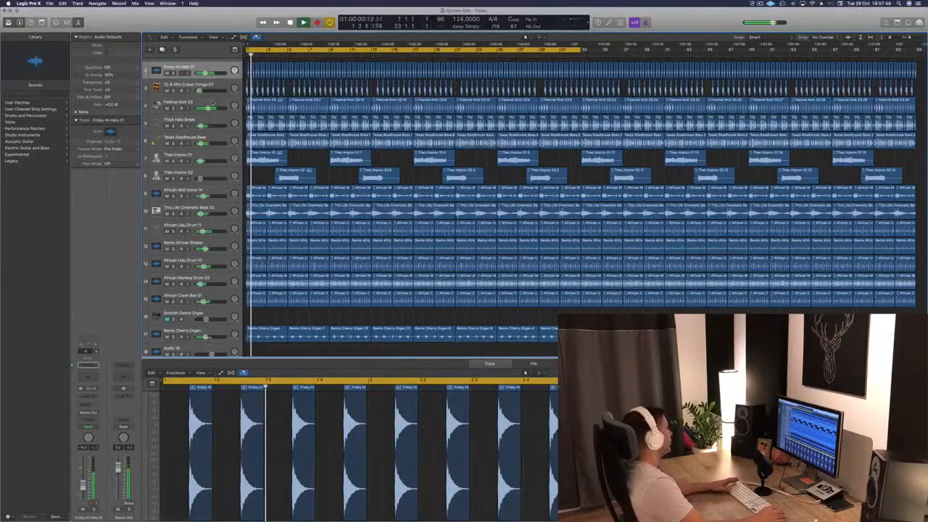
pyautogui.click(203, 103)
pyautogui.press('space')
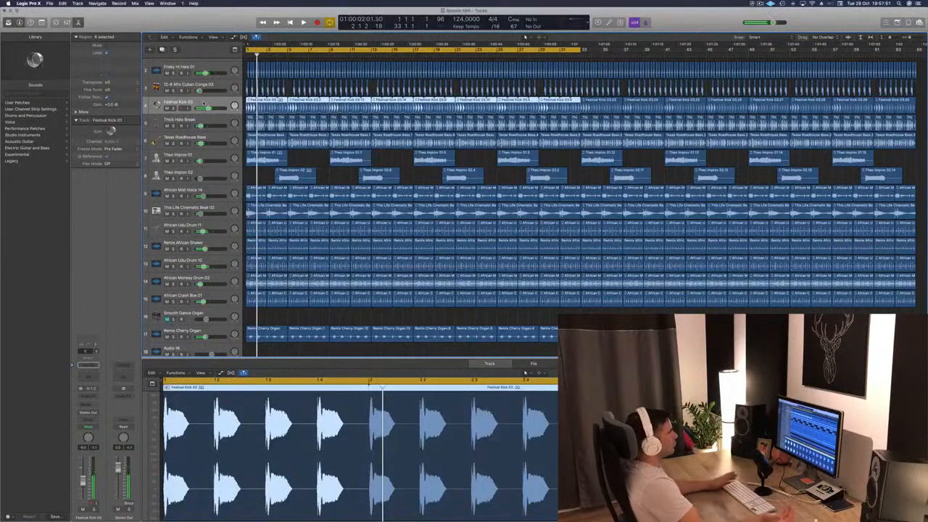
pyautogui.press('Return')
pyautogui.press('space')
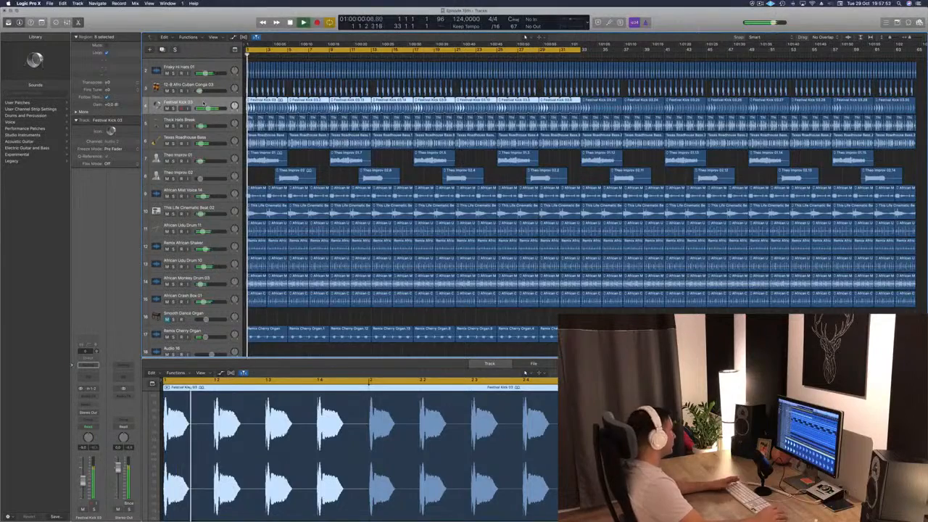
pyautogui.scroll(-2, 245, 176)
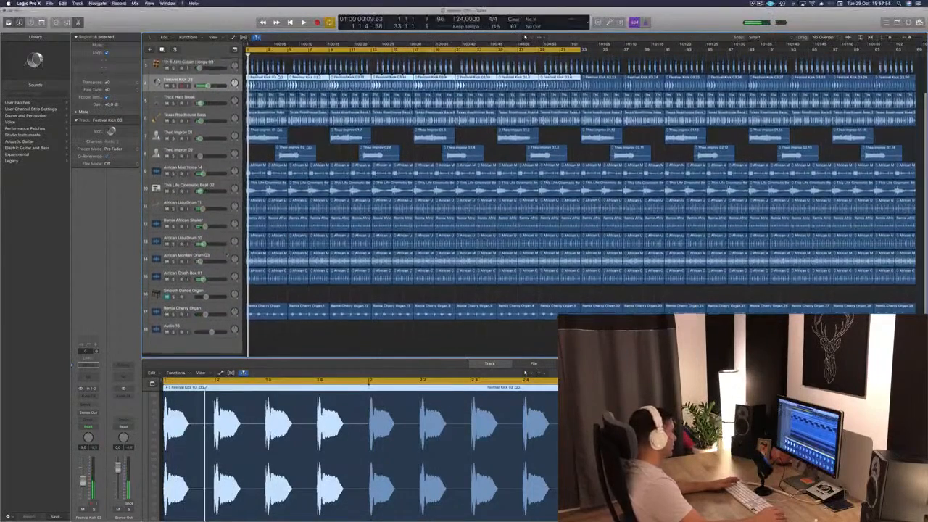
pyautogui.scroll(3, 245, 176)
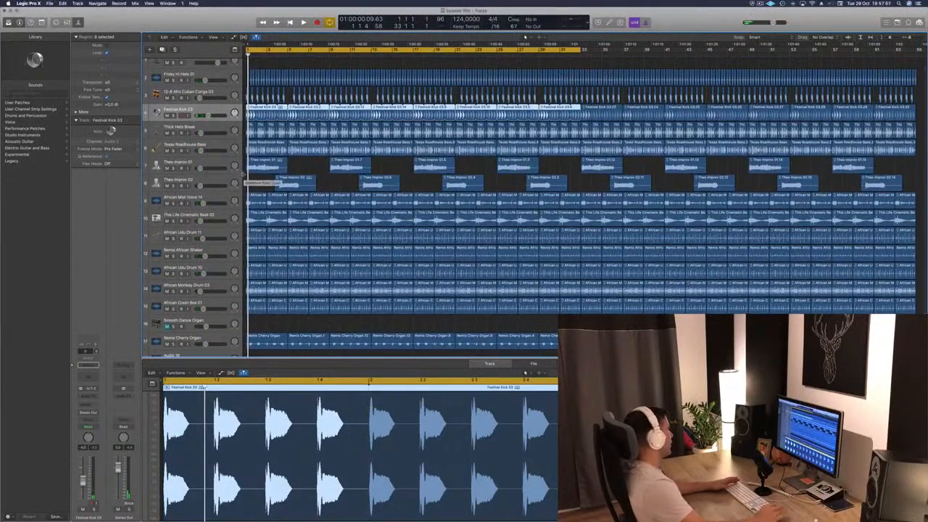
pyautogui.press('space')
pyautogui.press('space')
pyautogui.press('space')
pyautogui.press('space')
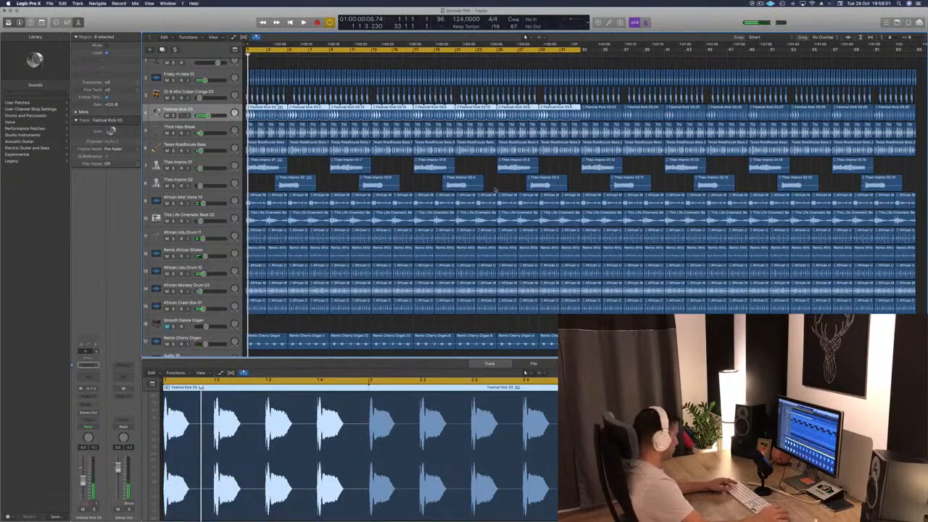
# - Open the mixer and pull the faders of all channels from Frisky Hi Hats 01 to Smooth Dance Organ fully down
pyautogui.press('x')
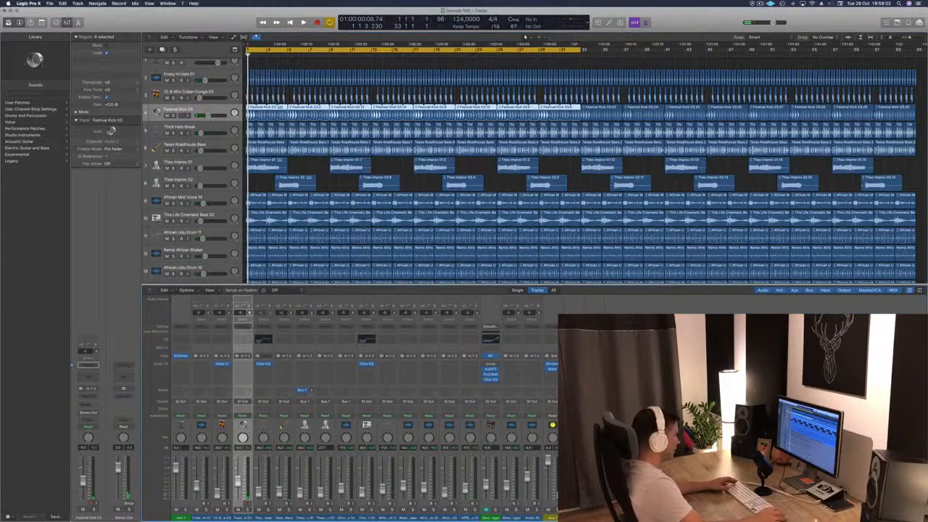
pyautogui.click(466, 517)
pyautogui.moveTo(490, 517); pyautogui.dragTo(205, 517)
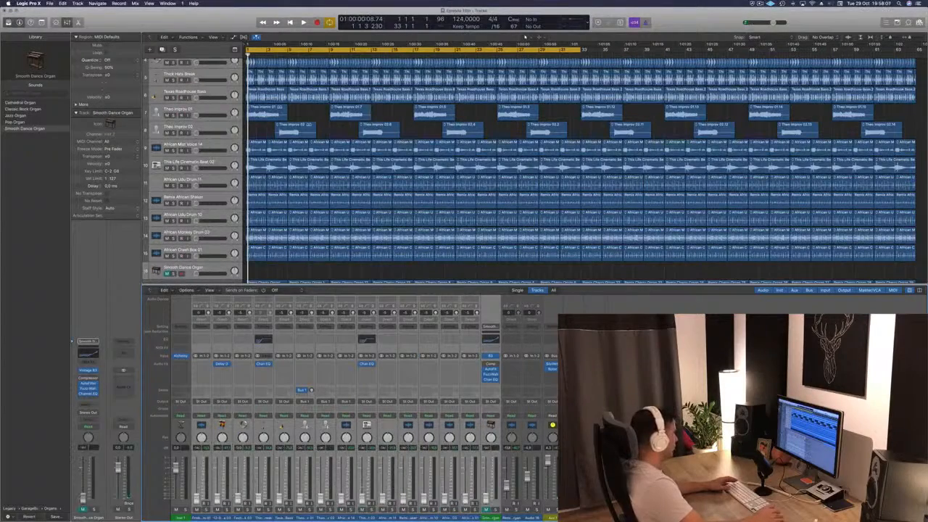
# - Move the Festival Kick 03 track directly above the Frisky Hi Hats 01 track
pyautogui.scroll(5, 312, 166)
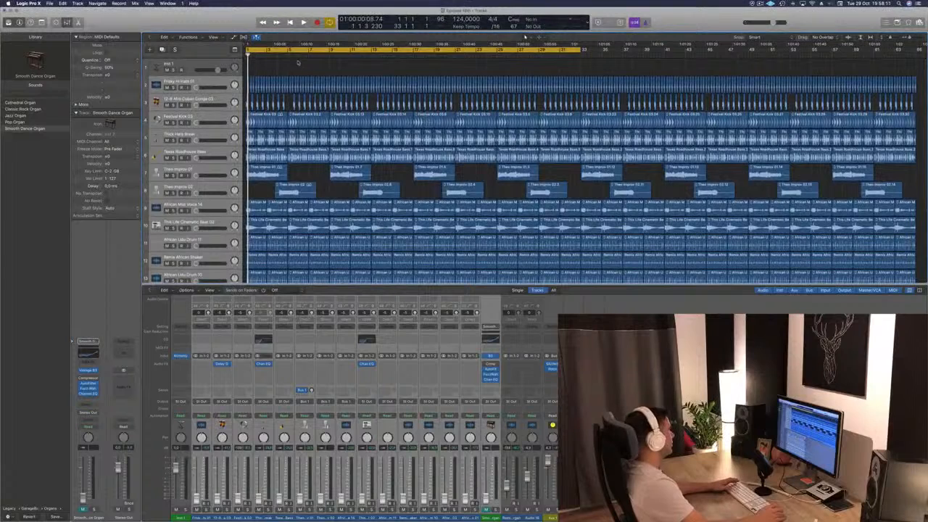
pyautogui.click(224, 82)
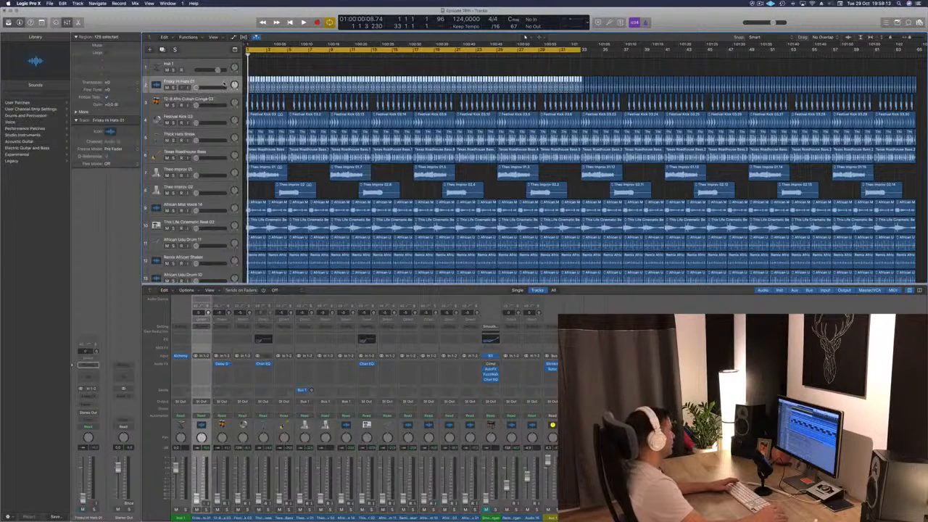
pyautogui.moveTo(211, 115); pyautogui.dragTo(215, 85)
# - Play the arrangement, pull the Remix Cherry Organ's volume fully down and bring the Festival Kick 03's volume back up
pyautogui.press('space')
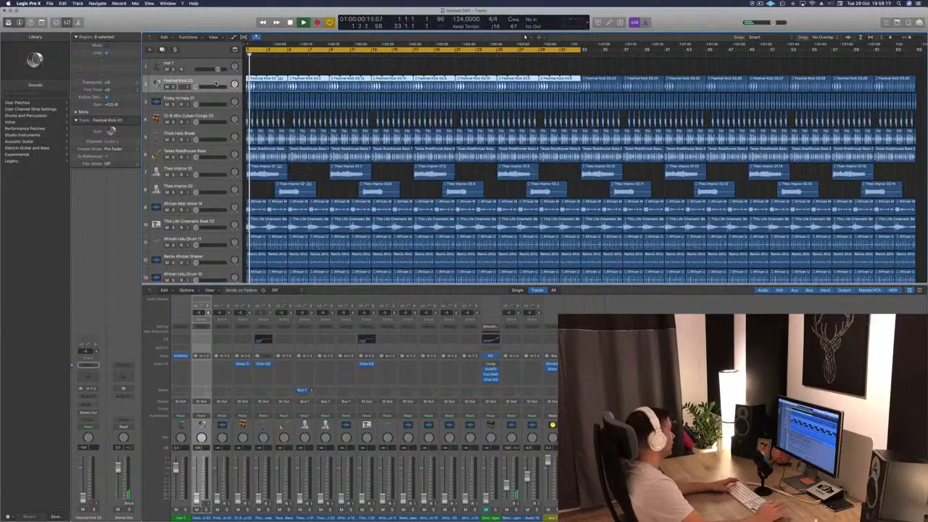
pyautogui.scroll(-5, 206, 218)
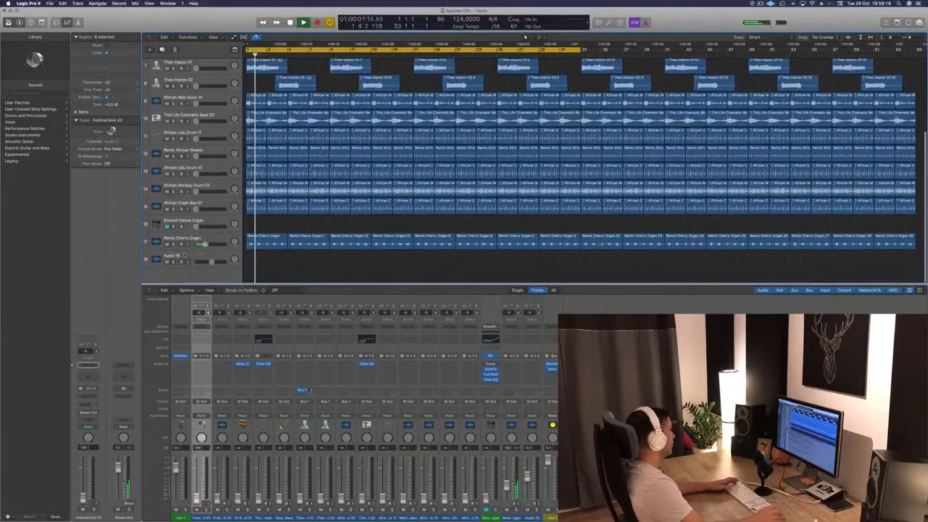
pyautogui.scroll(5, 207, 250)
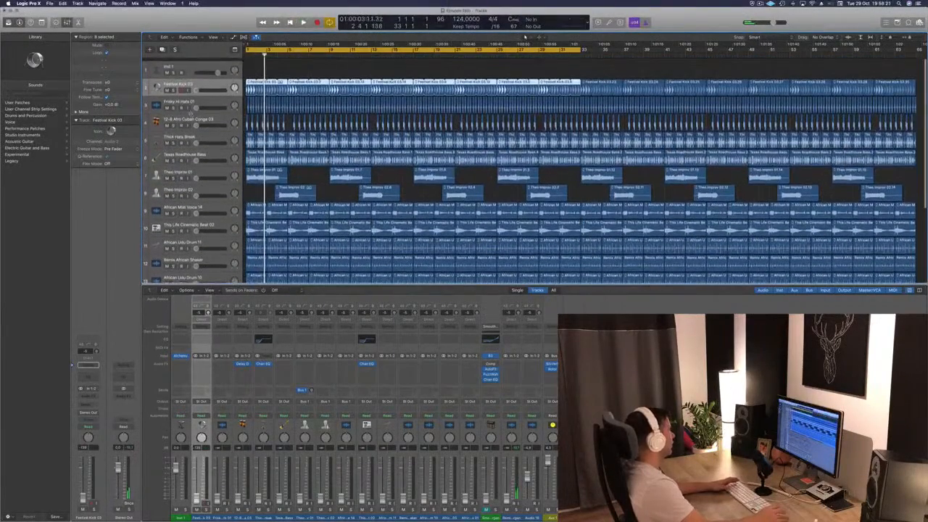
pyautogui.scroll(-1, 210, 94)
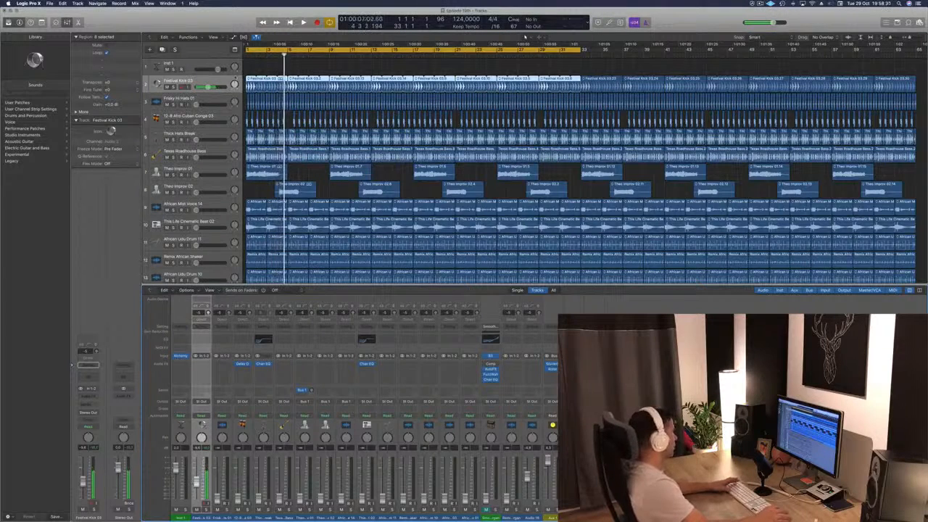
# - Play the arrangement from the start and add a Channel EQ to Festival Kick 03, moving its analyzer window clear of the mixer
pyautogui.press('Return')
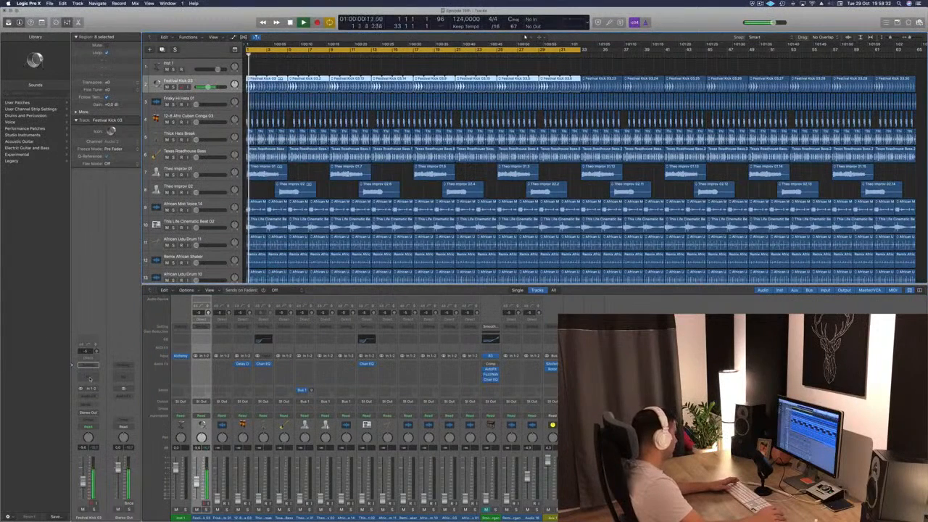
pyautogui.click(88, 373)
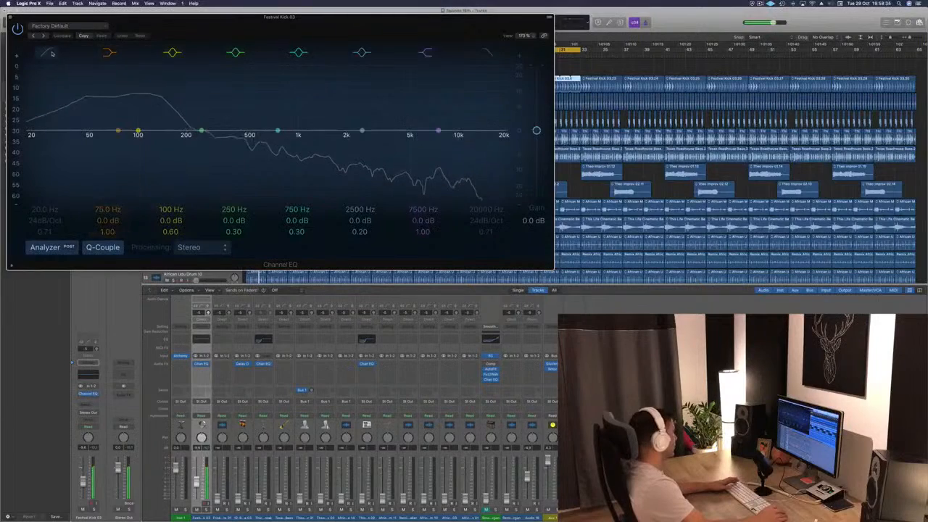
pyautogui.moveTo(254, 32); pyautogui.dragTo(806, 95)
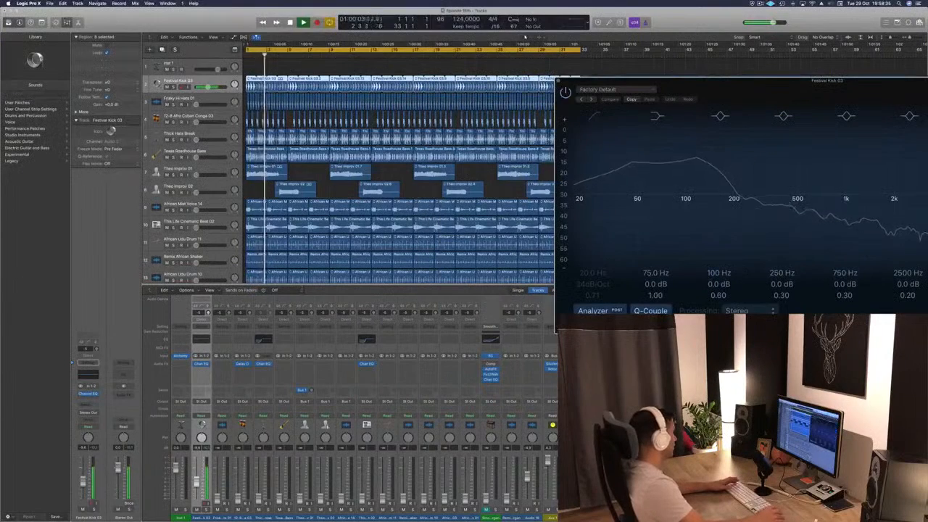
# - Insert a stereo Compressor after the Channel EQ on Festival Kick 03 and place its window over the tracks
pyautogui.click(88, 400)
pyautogui.moveTo(108, 435)
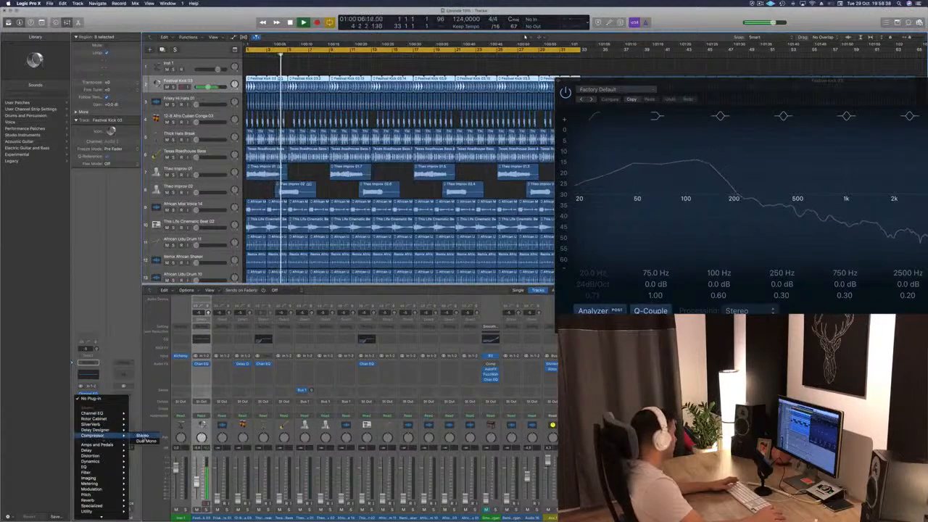
pyautogui.click(142, 435)
pyautogui.moveTo(145, 16); pyautogui.dragTo(512, 90)
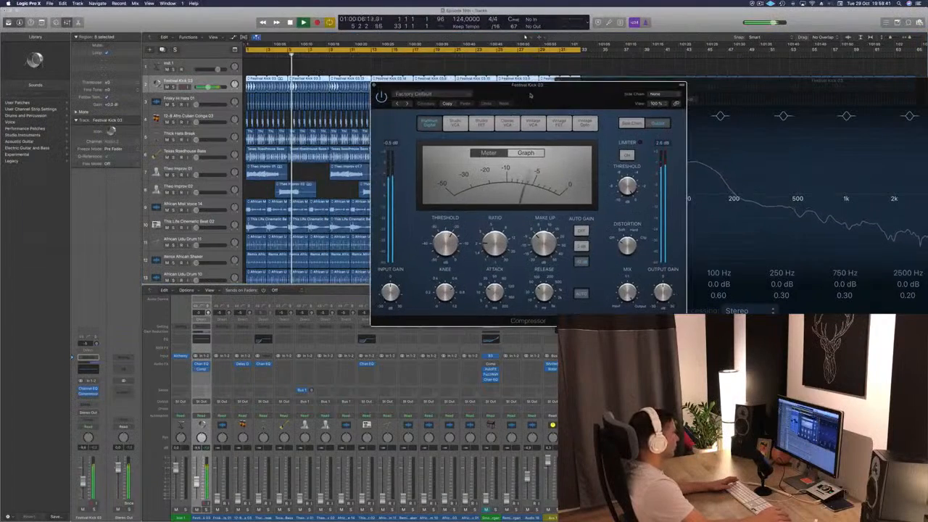
# - Toggle the kick compressor's automatic release, reduce the attack, raise the threshold and close the Compressor window
pyautogui.click(581, 293)
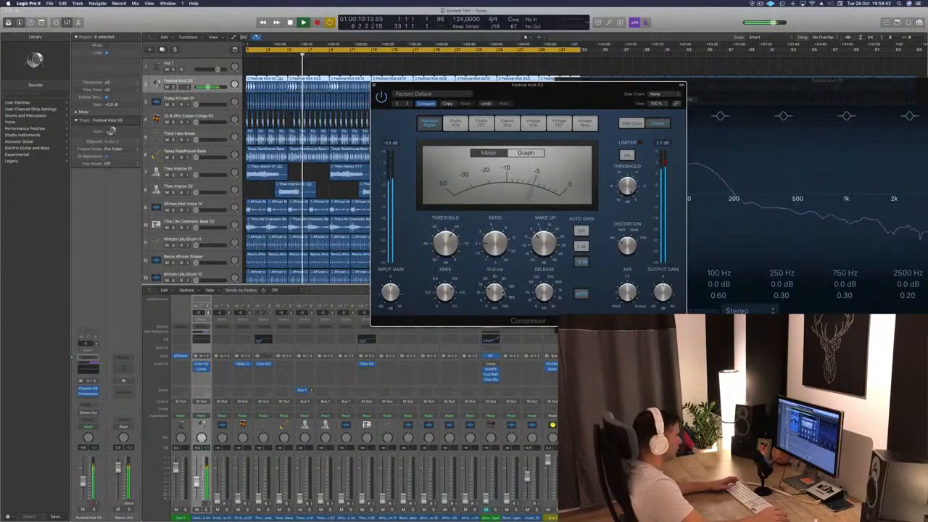
pyautogui.moveTo(501, 277); pyautogui.dragTo(489, 321)
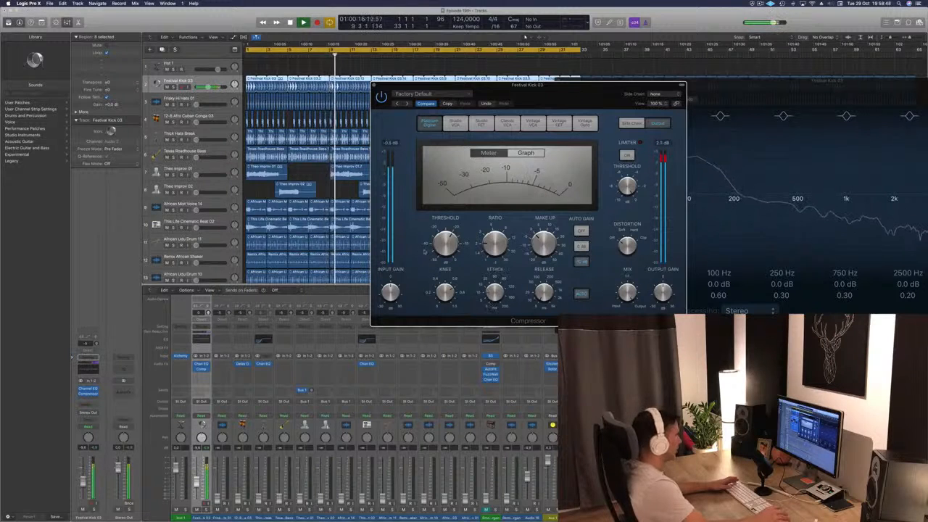
pyautogui.moveTo(450, 244); pyautogui.dragTo(454, 238)
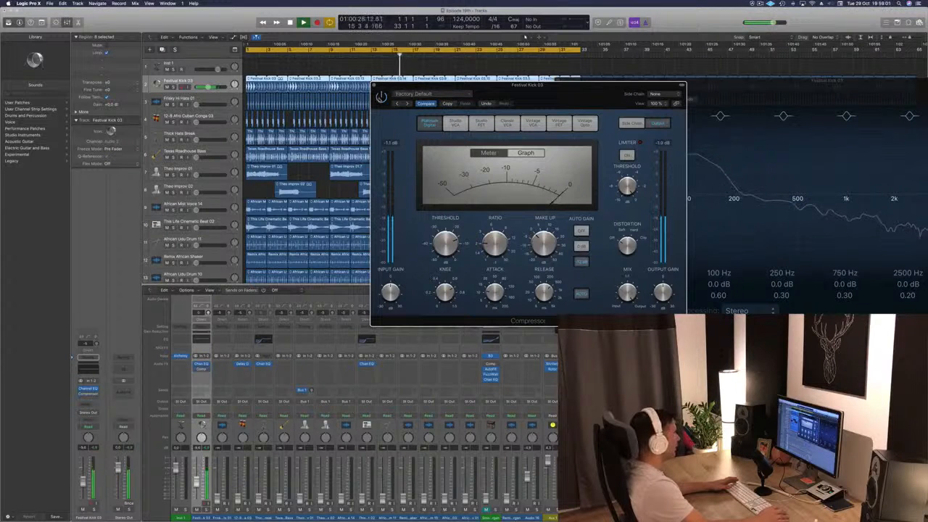
pyautogui.click(374, 85)
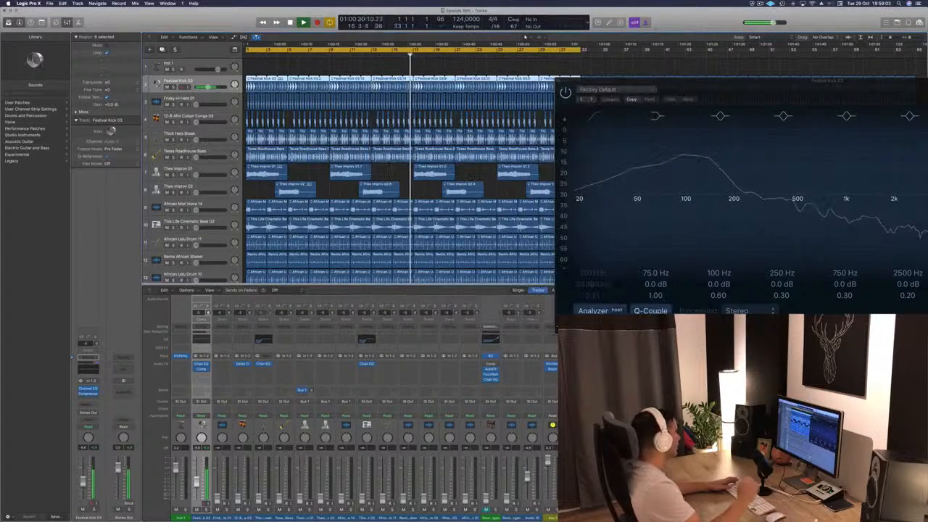
# - Replay the arrangement from the start and bring the Frisky Hi Hats 01 volume up against the kick
pyautogui.press('space')
pyautogui.press('Return')
pyautogui.press('space')
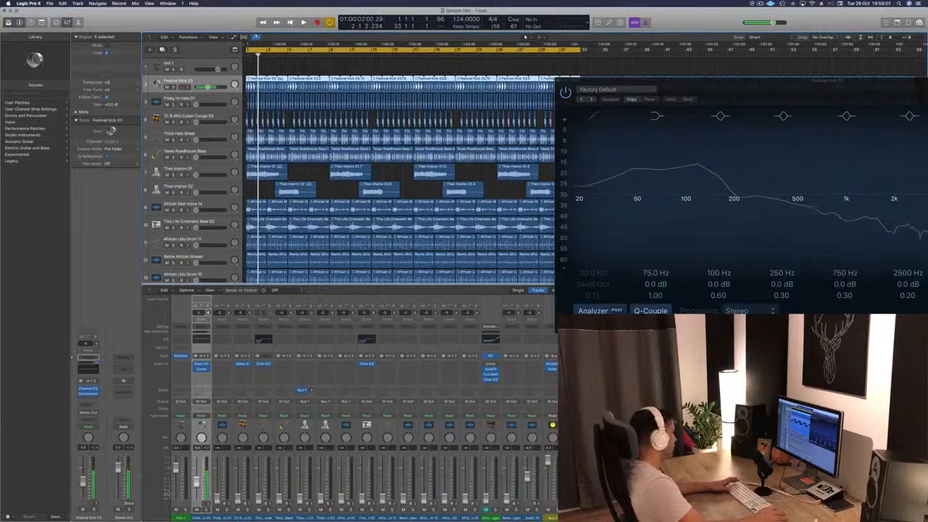
pyautogui.press('Return')
pyautogui.press('space')
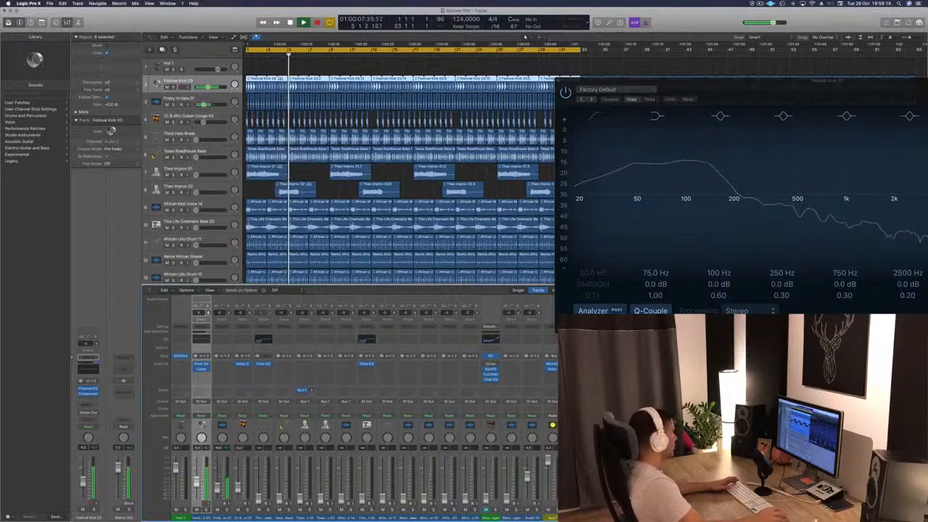
# - Move the African Udu Drum 11 track directly below Frisky Hi Hats 01 and raise its volume to about -18 dB
pyautogui.click(192, 117)
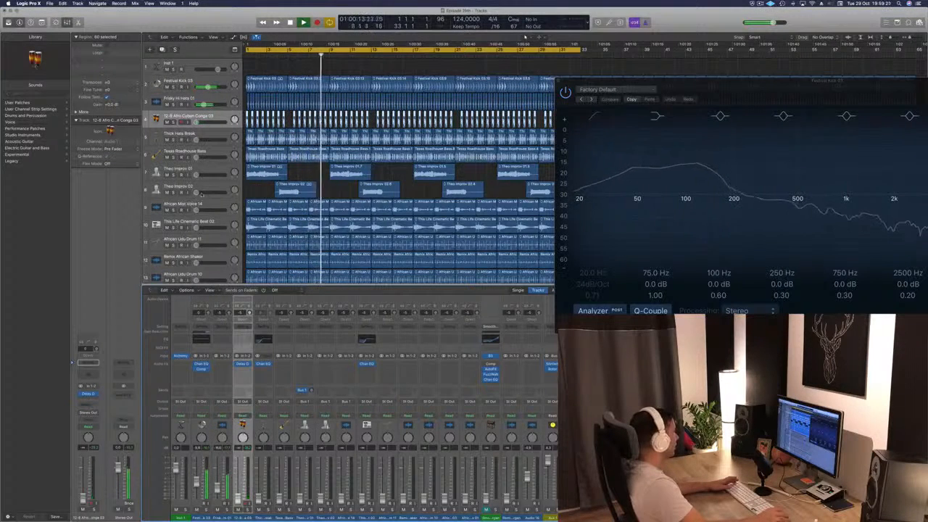
pyautogui.scroll(-2, 202, 194)
pyautogui.click(219, 223)
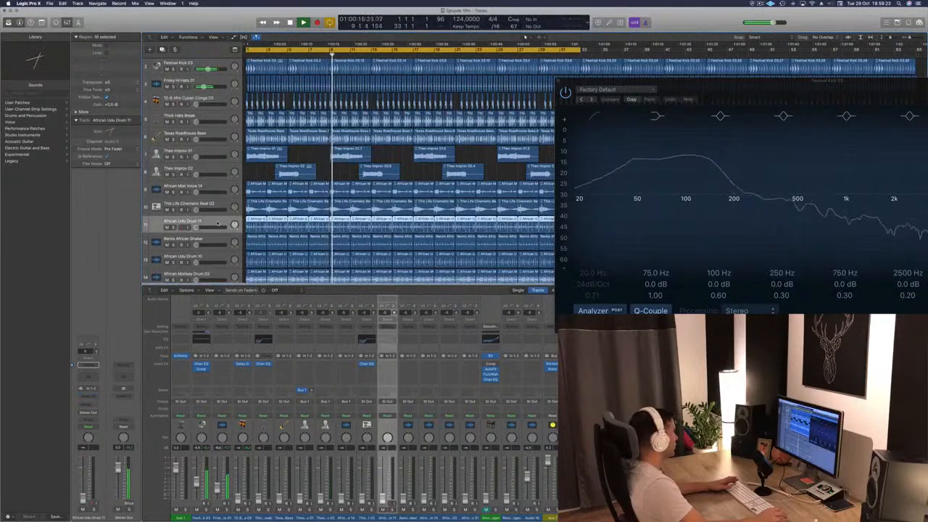
pyautogui.moveTo(219, 223); pyautogui.dragTo(208, 106)
# - Add a Channel EQ to African Udu Drum 11 with a low cut at 215 Hz, 24 dB/Oct, and close its window
pyautogui.click(83, 381)
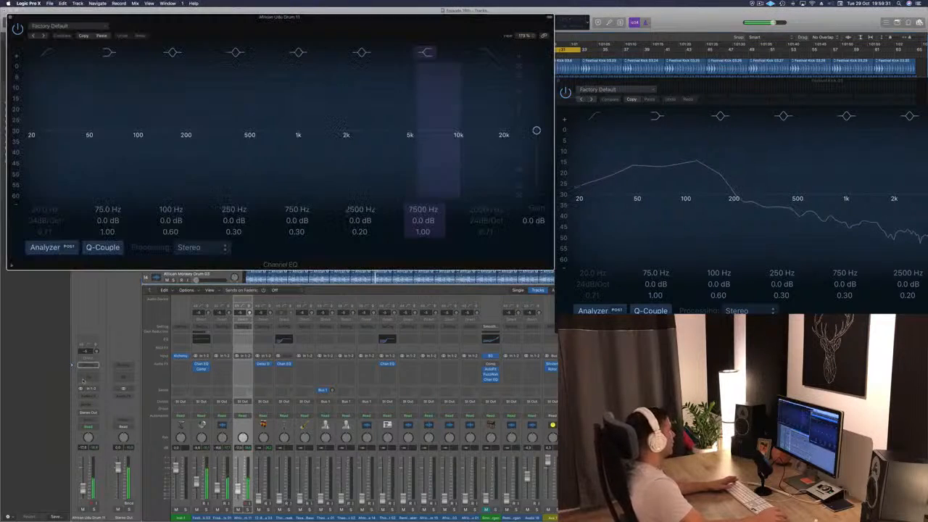
pyautogui.click(46, 53)
pyautogui.moveTo(37, 131); pyautogui.dragTo(199, 140)
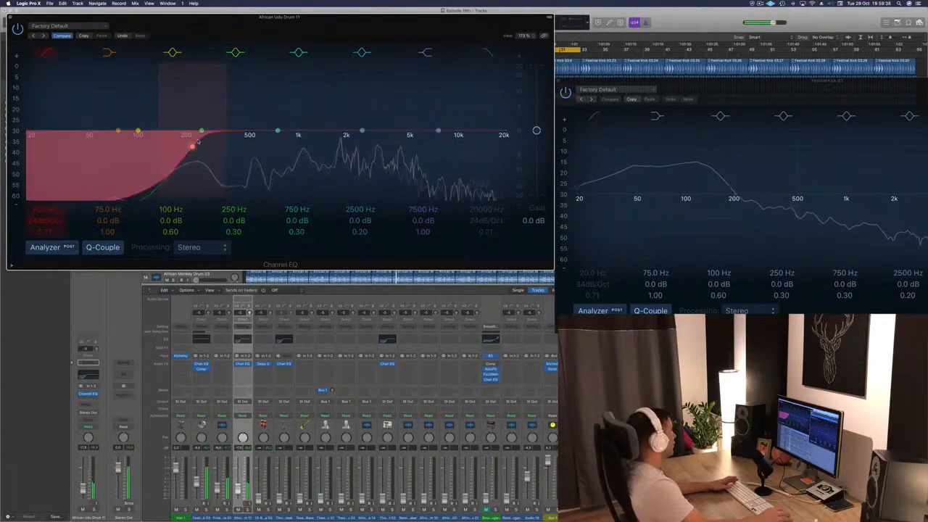
pyautogui.moveTo(194, 33); pyautogui.dragTo(338, 52)
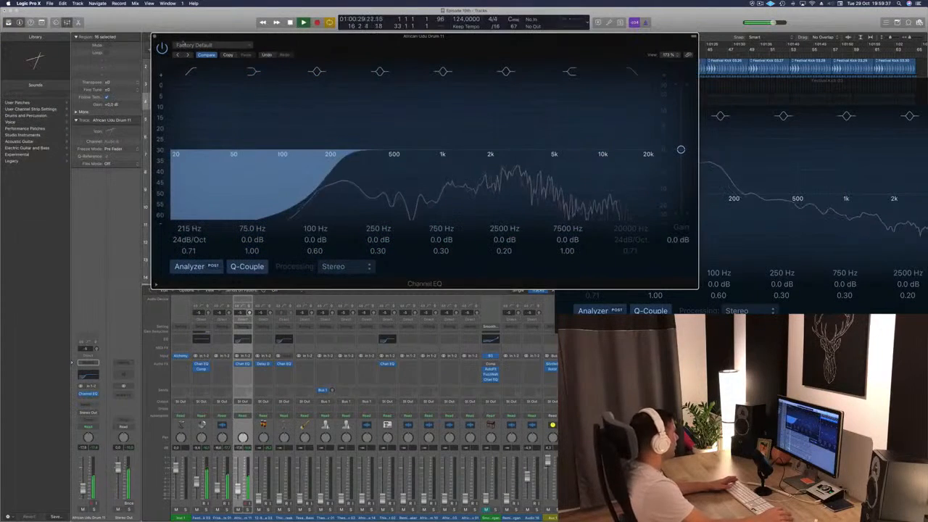
pyautogui.click(155, 36)
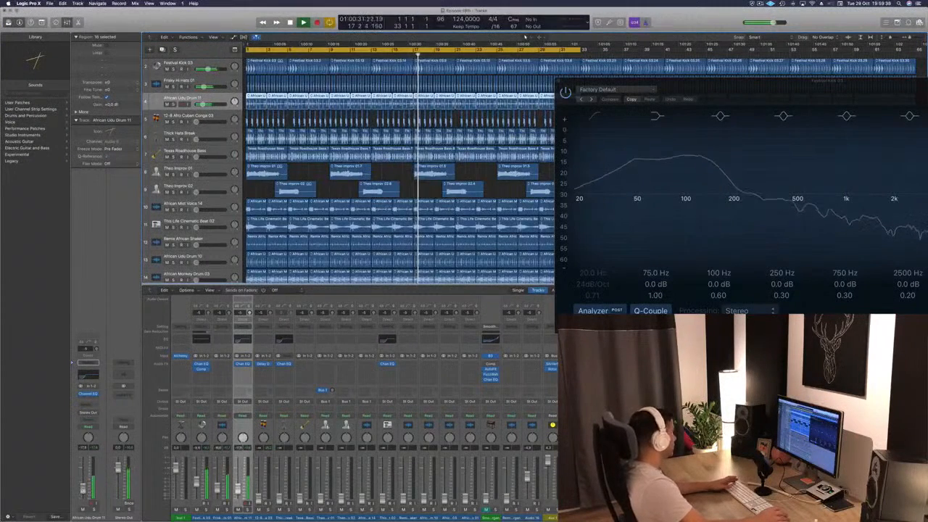
# - Insert the stereo version of Stereo Delay on African Udu Drum 11 and close its window
pyautogui.click(88, 400)
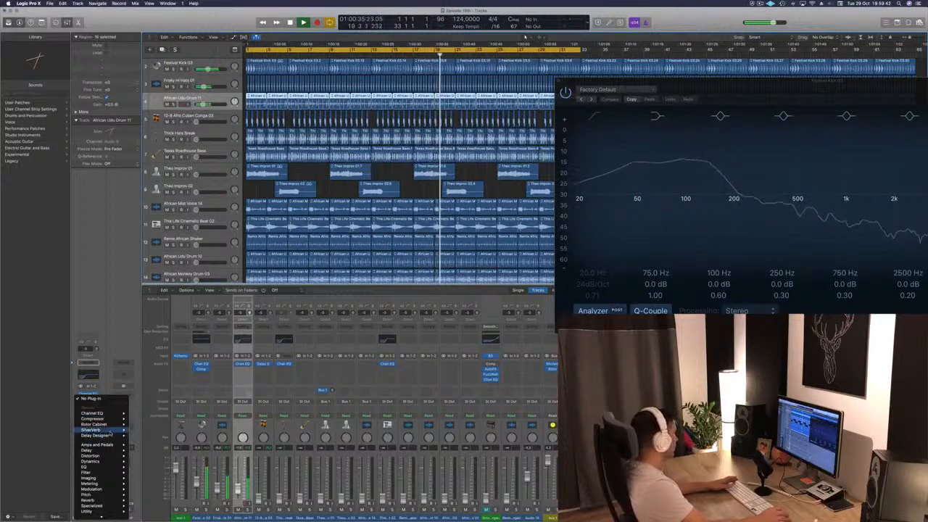
pyautogui.moveTo(109, 436)
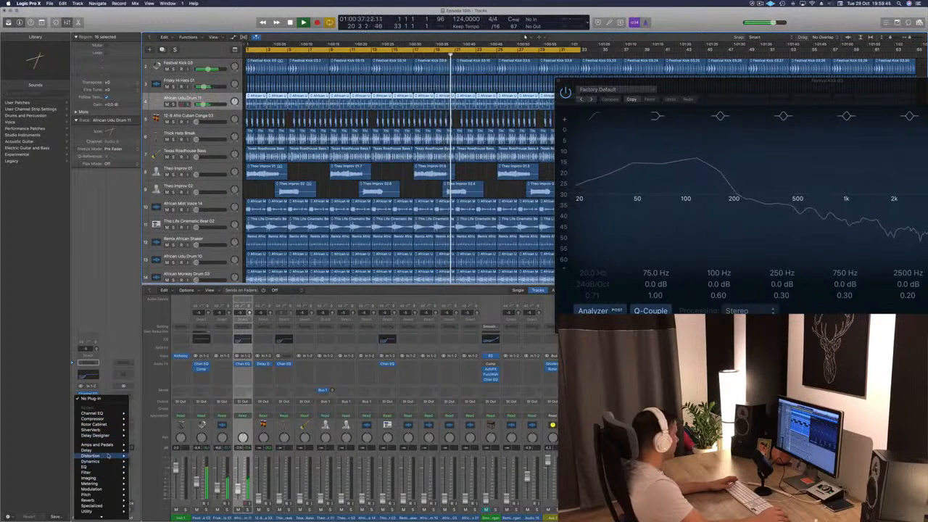
pyautogui.moveTo(111, 453)
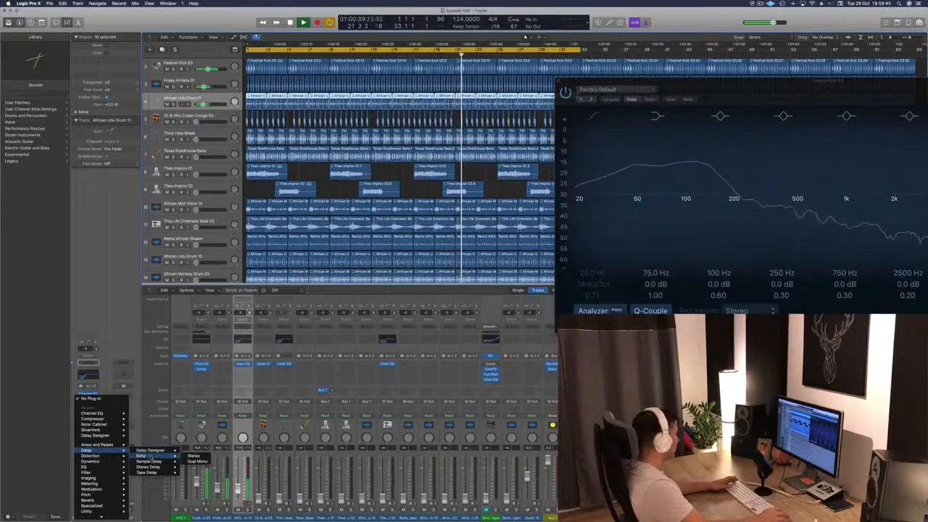
pyautogui.moveTo(158, 461)
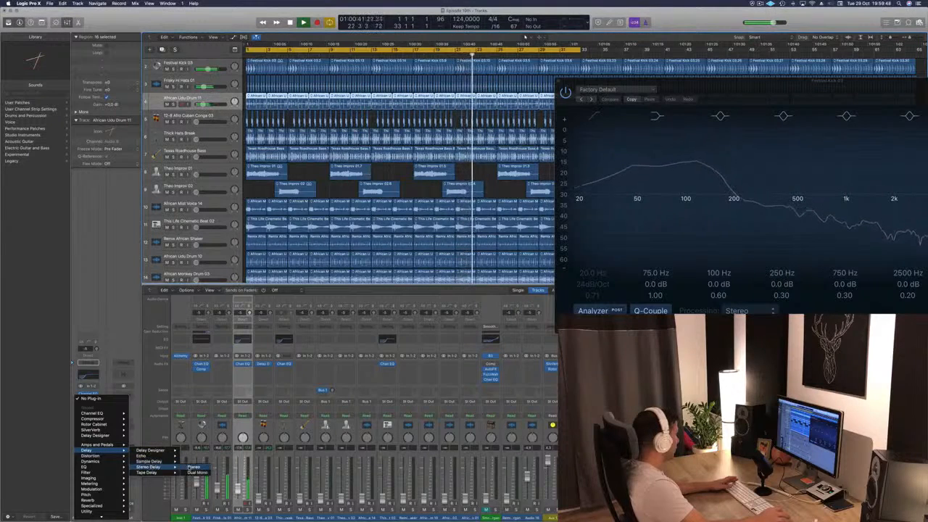
pyautogui.click(193, 467)
pyautogui.moveTo(158, 16); pyautogui.dragTo(469, 106)
pyautogui.click(325, 104)
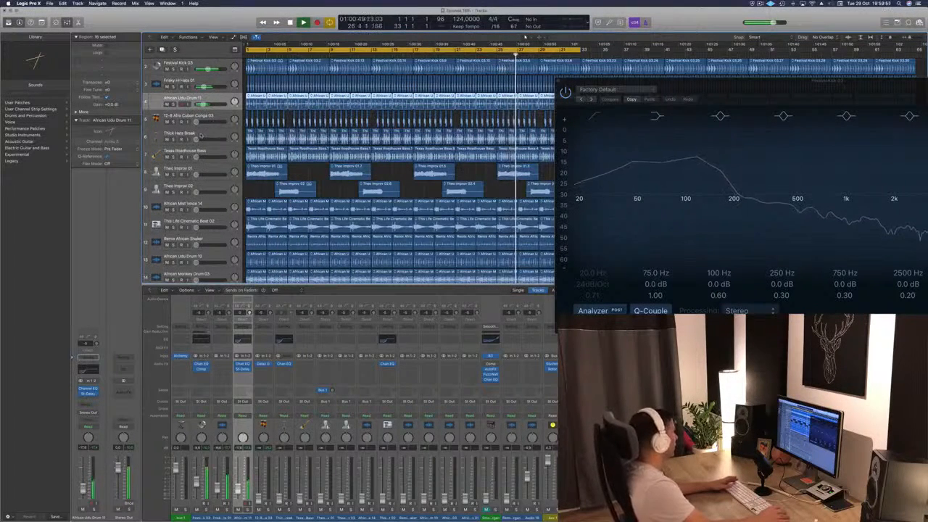
# - Move the Thick Hats Break track directly below African Udu Drum 11 and bring its volume up to a low level
pyautogui.click(202, 136)
pyautogui.moveTo(174, 138); pyautogui.dragTo(201, 122)
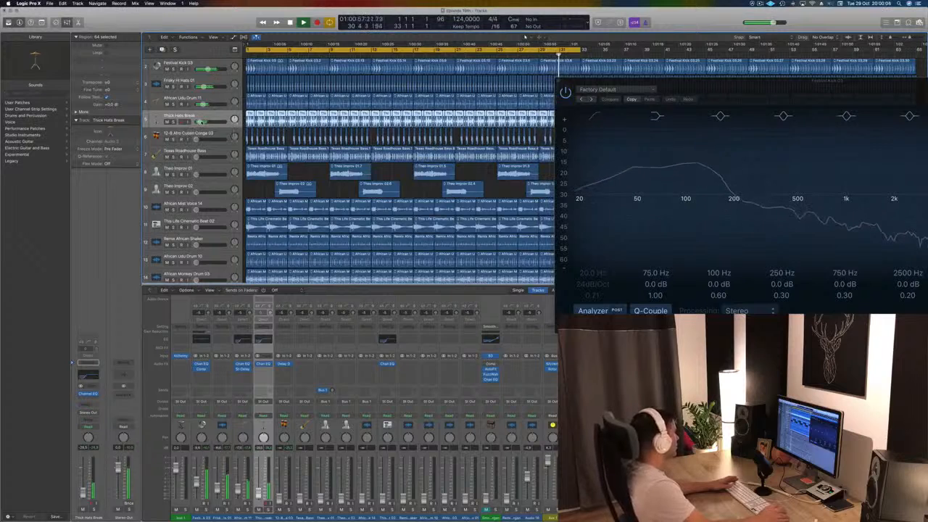
pyautogui.moveTo(201, 122); pyautogui.dragTo(200, 122)
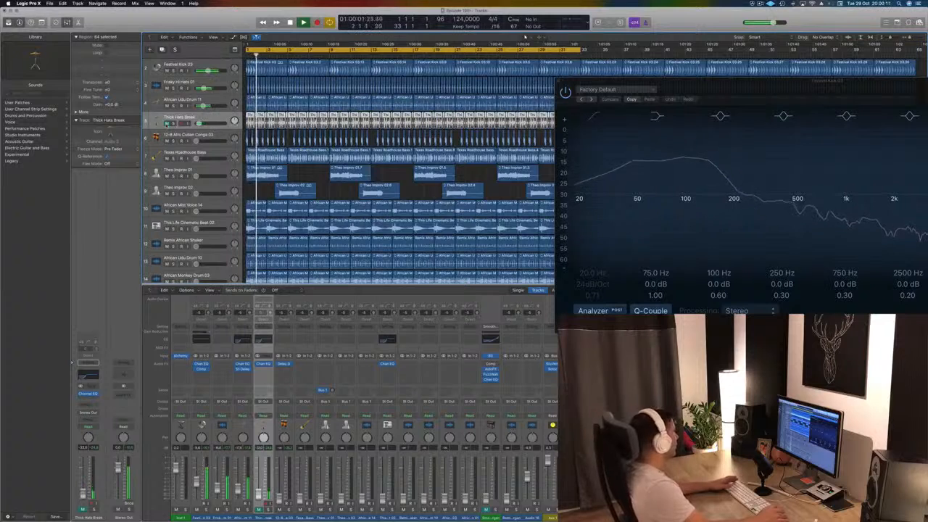
# - Move the Remix African Shaker track directly below Thick Hats Break and raise its volume to about -16 dB
pyautogui.click(225, 155)
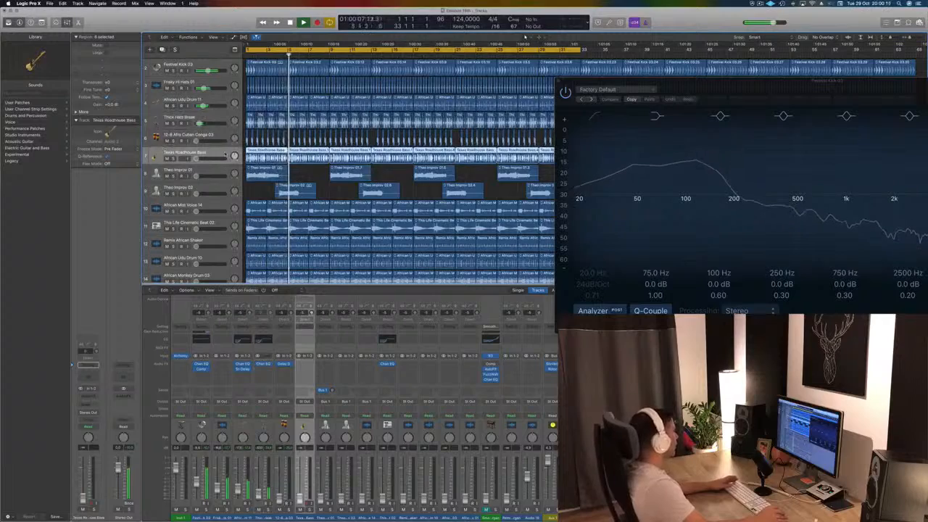
pyautogui.press('Down')
pyautogui.press('Down')
pyautogui.press('Down')
pyautogui.press('Down')
pyautogui.press('Down')
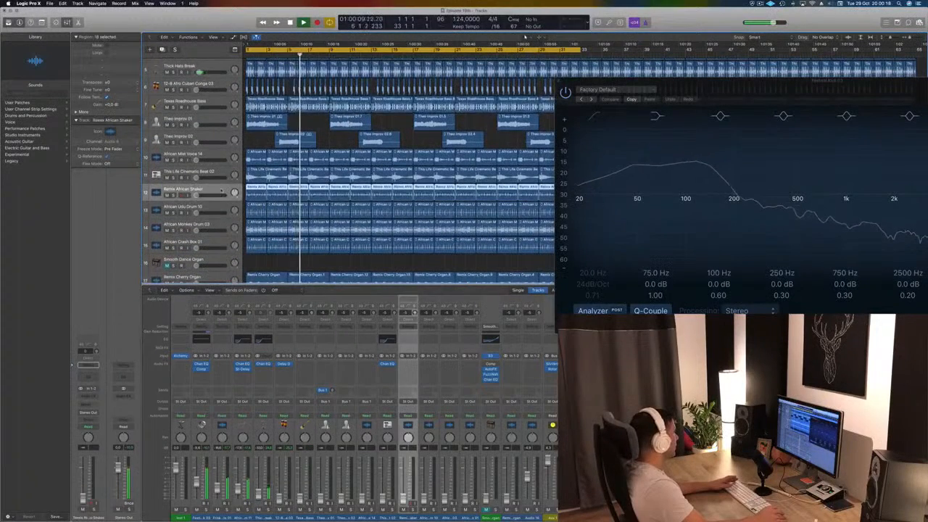
pyautogui.moveTo(221, 190); pyautogui.dragTo(226, 86)
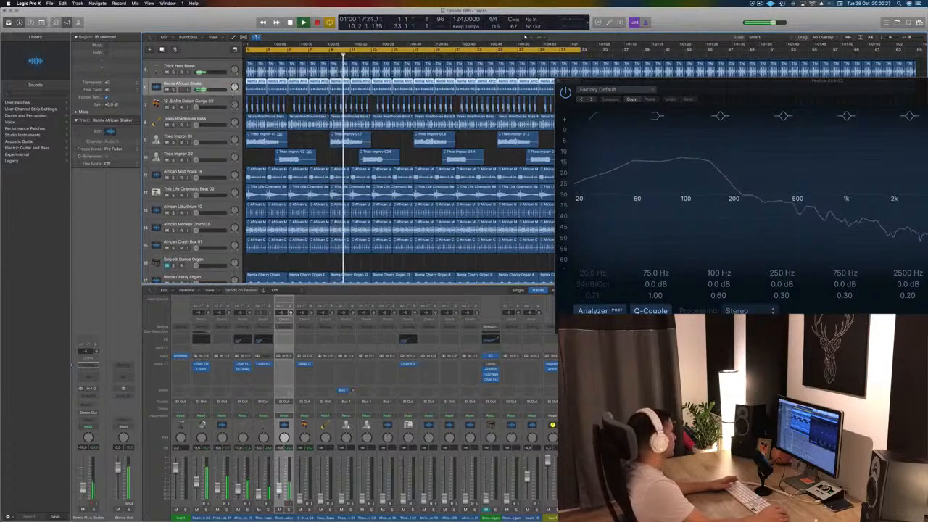
# - Insert a Stereo Delay on Remix African Shaker, close its window and raise the track's volume slightly to about -15 dB
pyautogui.click(87, 397)
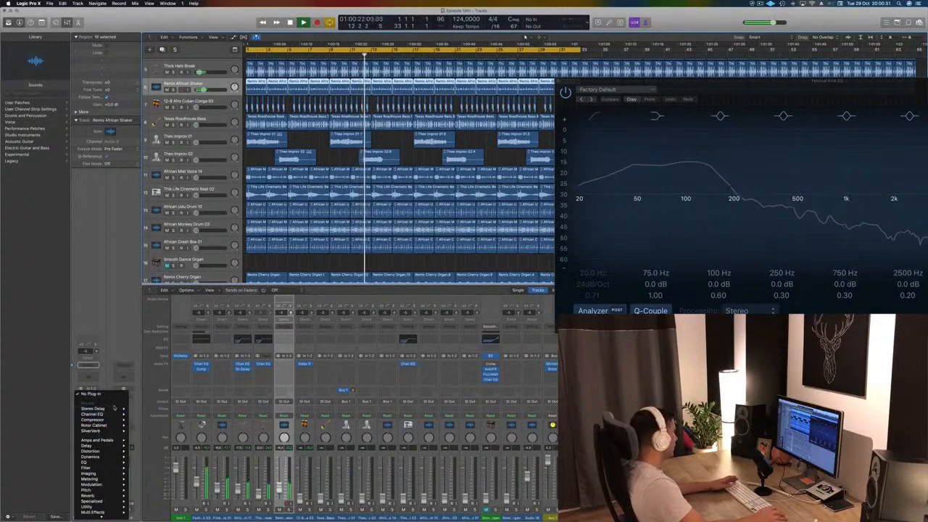
pyautogui.click(141, 409)
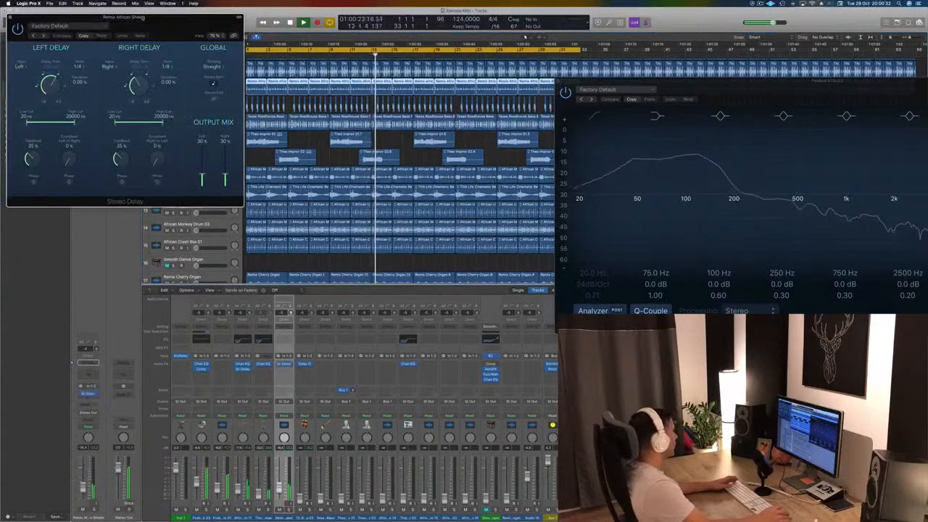
pyautogui.moveTo(135, 19); pyautogui.dragTo(708, 117)
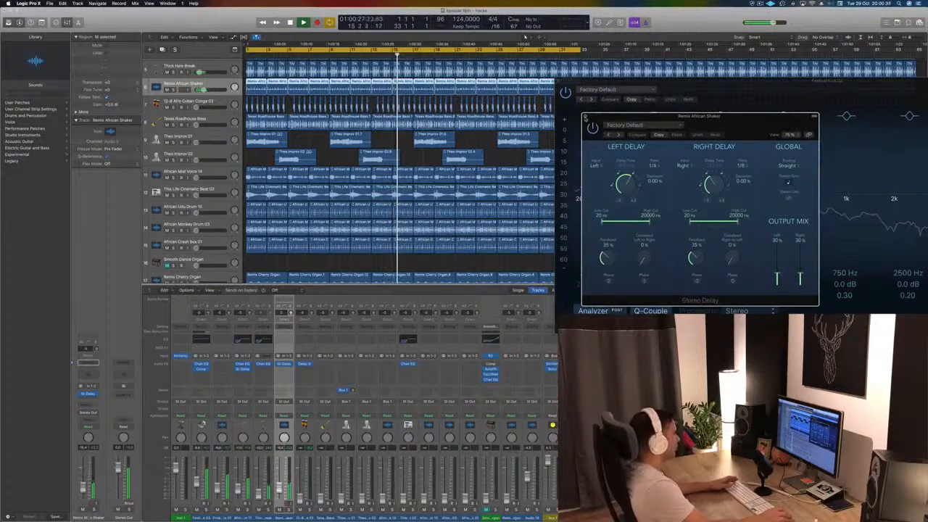
pyautogui.click(586, 118)
pyautogui.moveTo(204, 90); pyautogui.dragTo(206, 90)
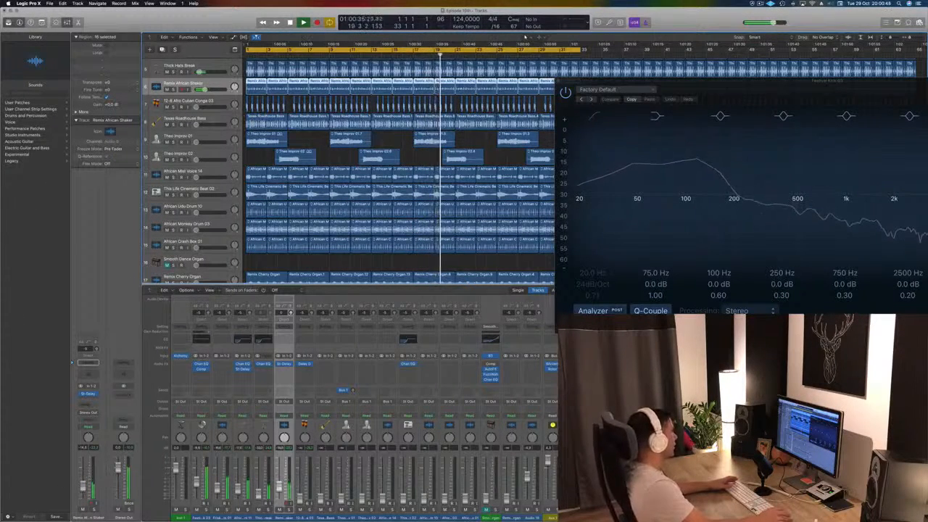
# - Close the Channel EQ window of Festival Kick 03
pyautogui.moveTo(625, 87); pyautogui.dragTo(545, 88)
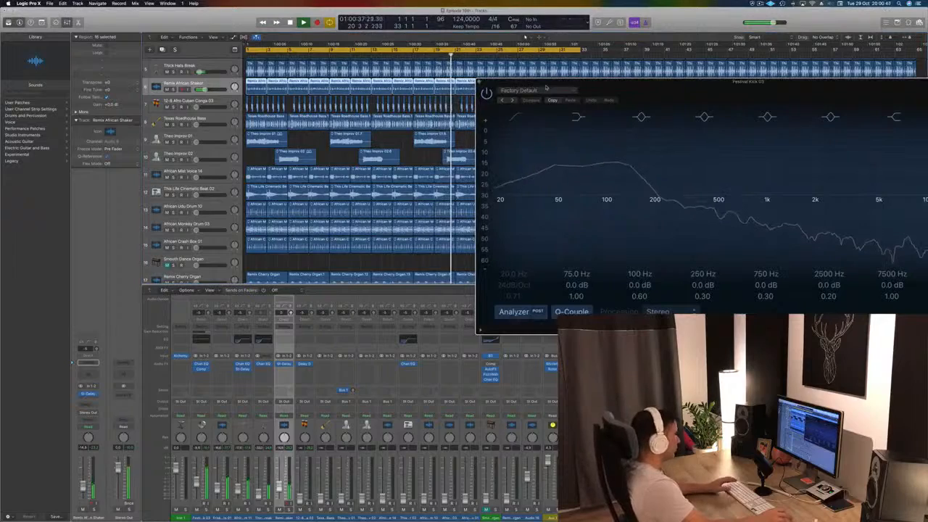
pyautogui.click(480, 83)
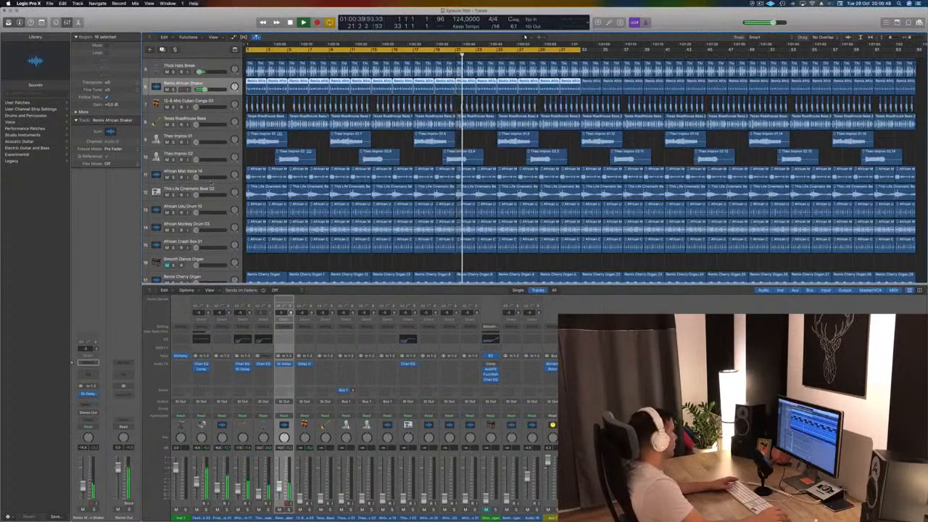
# - Move the African Monkey Drum 03 track directly below Remix African Shaker and delete its regions in bars 1 to 32
pyautogui.scroll(-2, 186, 199)
pyautogui.scroll(-3, 187, 200)
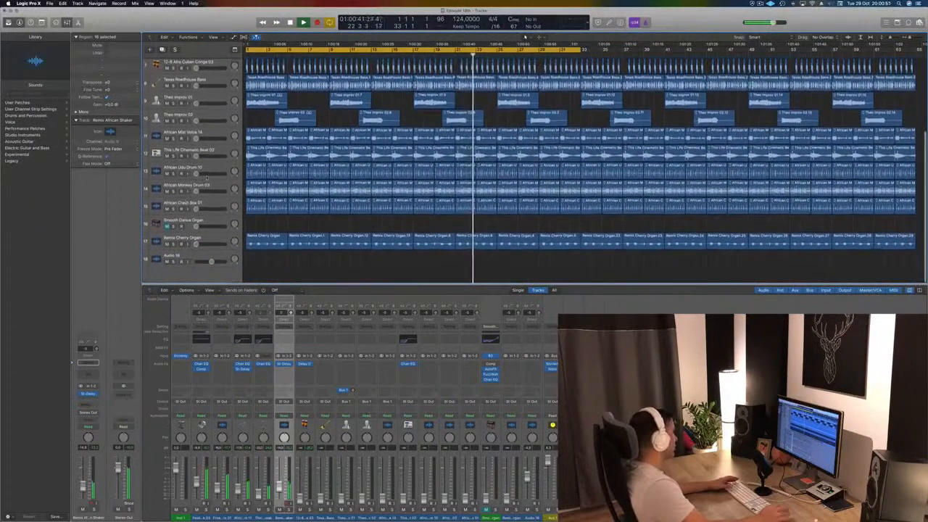
pyautogui.scroll(3, 215, 184)
pyautogui.scroll(1, 215, 185)
pyautogui.click(216, 192)
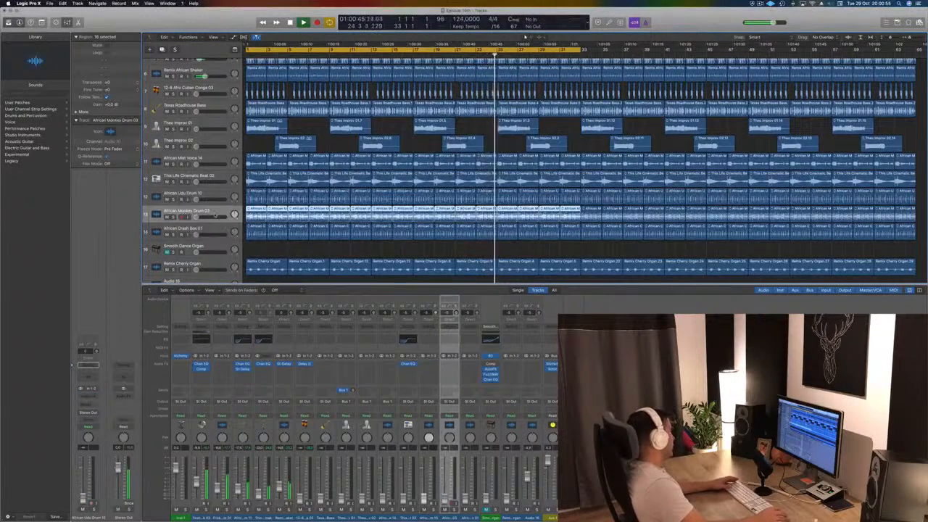
pyautogui.moveTo(217, 216); pyautogui.dragTo(201, 95)
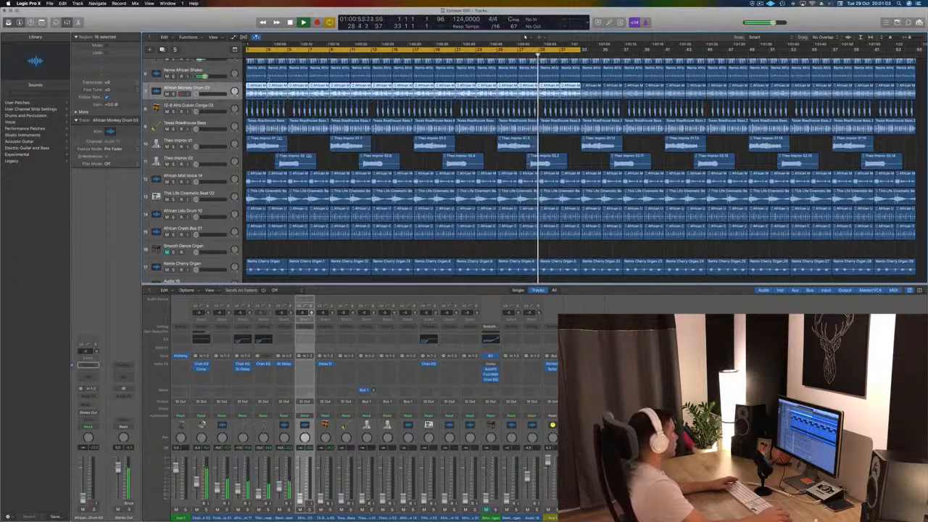
pyautogui.press('Delete')
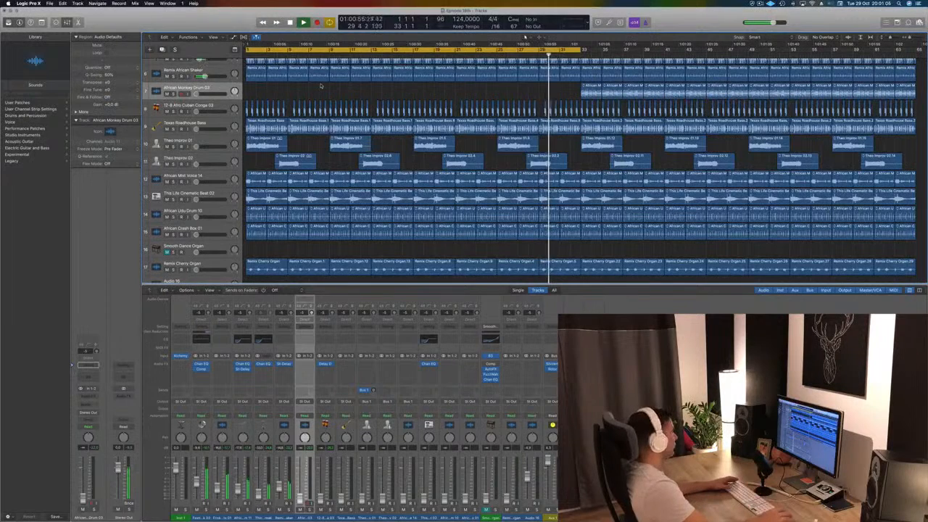
# - Raise 12-8 Afro Cuban Conga 03 to about -23 dB and replace its Delay Designer with a Stereo Delay
pyautogui.click(190, 106)
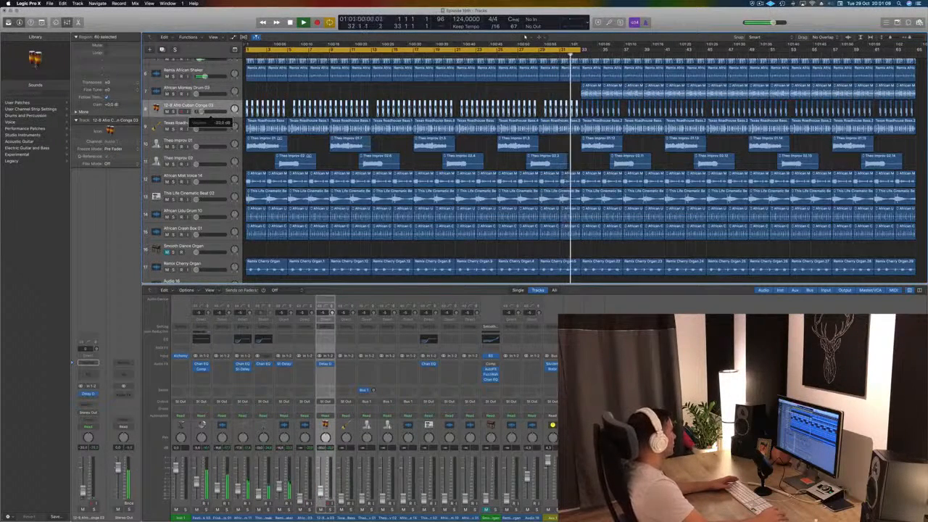
pyautogui.click(93, 394)
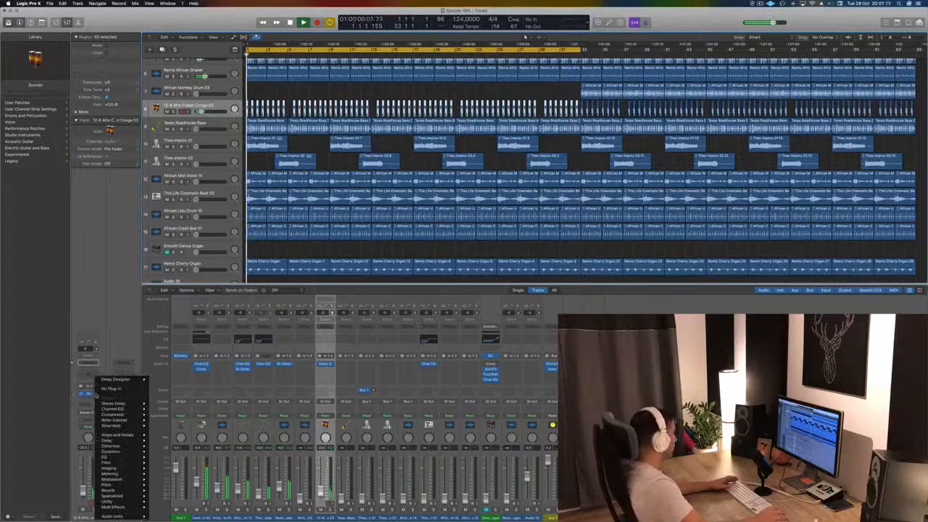
pyautogui.moveTo(119, 404)
pyautogui.click(162, 403)
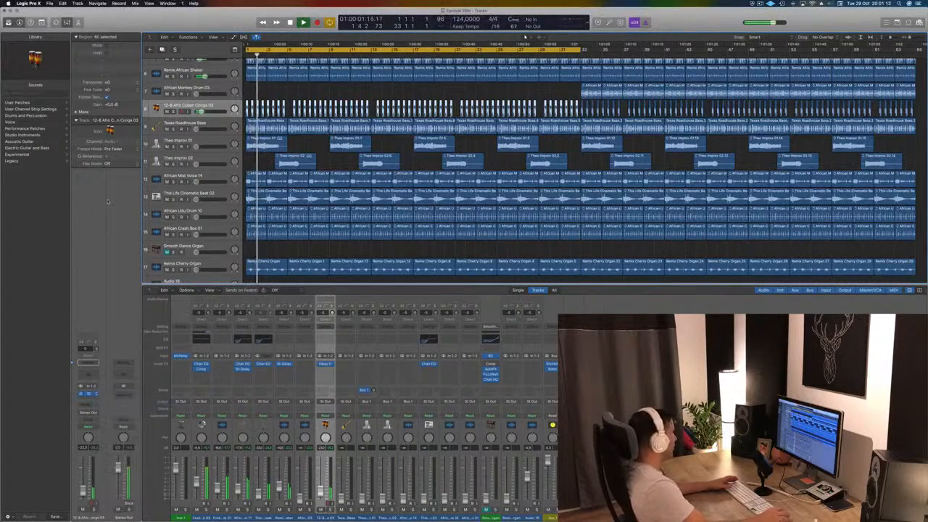
pyautogui.moveTo(80, 31); pyautogui.dragTo(499, 135)
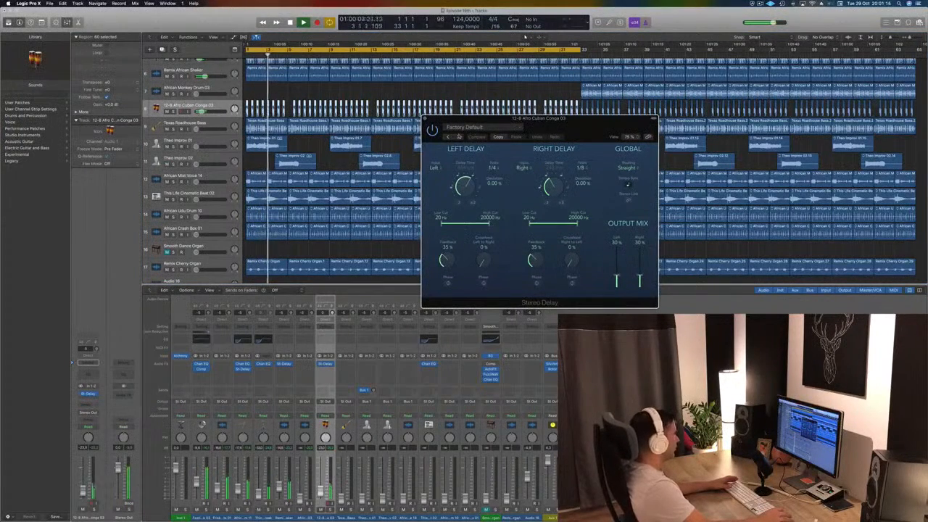
# - Browse the Stereo Delay presets and load Dual 1/8 Note on the conga track
pyautogui.click(448, 137)
pyautogui.click(448, 137)
pyautogui.click(448, 137)
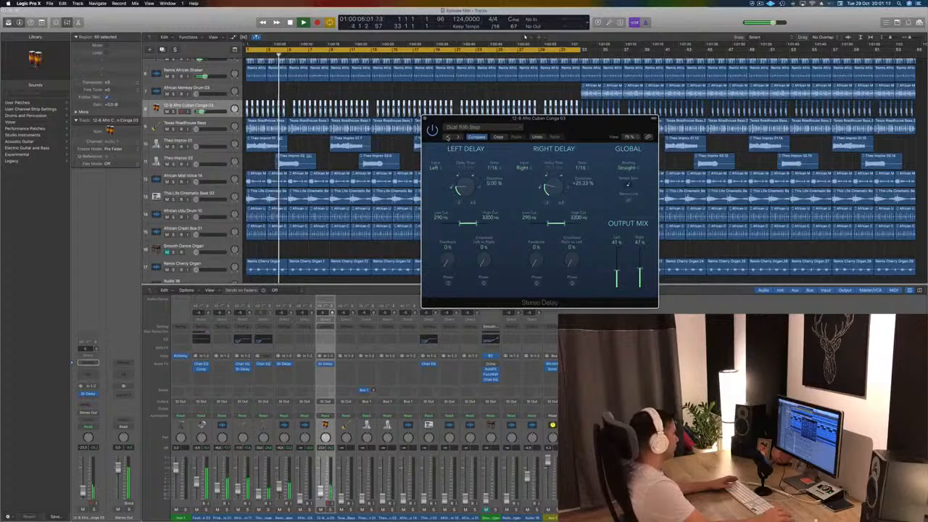
pyautogui.click(448, 137)
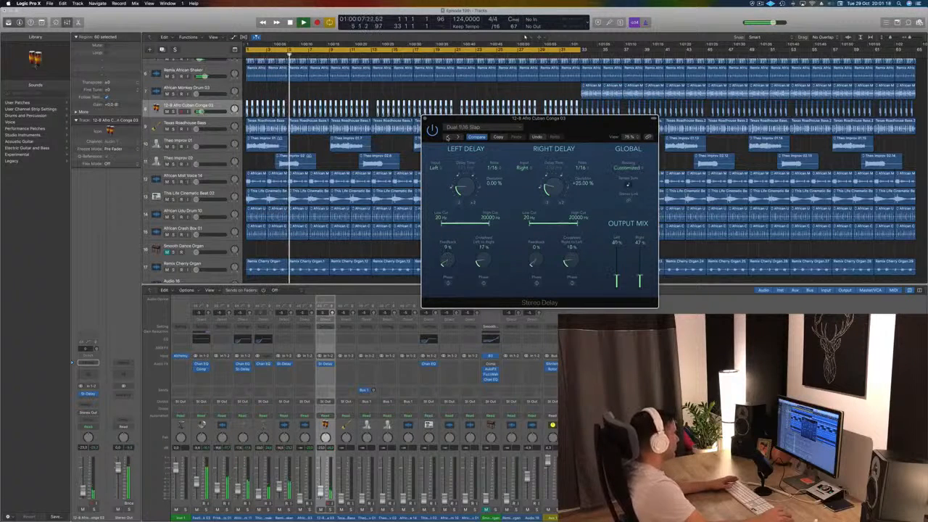
pyautogui.moveTo(598, 127); pyautogui.dragTo(483, 111)
pyautogui.click(415, 120)
pyautogui.click(415, 122)
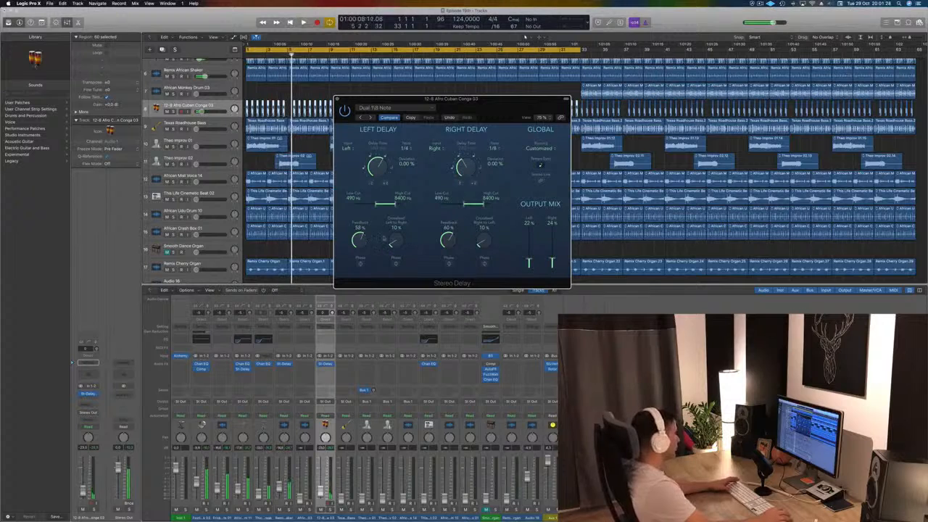
# - Set the conga delay's feedback to 69% left and 62% right, its output mix to 32% and 28%, and close its window
pyautogui.press('space')
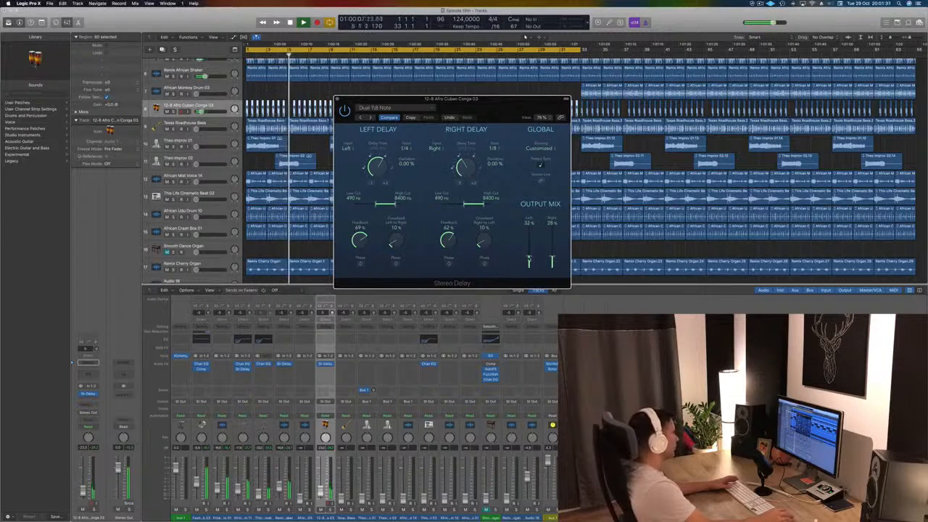
pyautogui.click(337, 99)
pyautogui.press('space')
pyautogui.press('space')
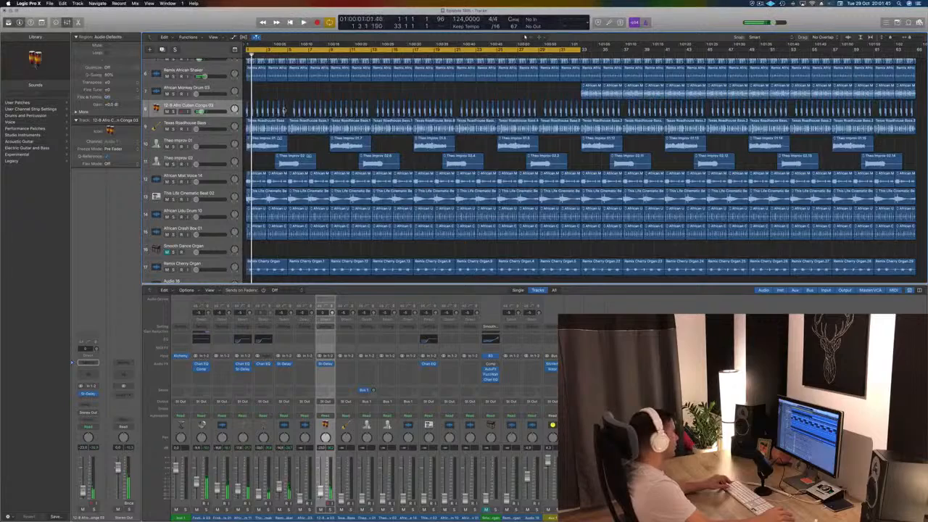
# - Delete all 12-8 Afro Cuban Conga 03 regions from bar 5 onward
pyautogui.scroll(3, 285, 109)
pyautogui.scroll(-3, 301, 100)
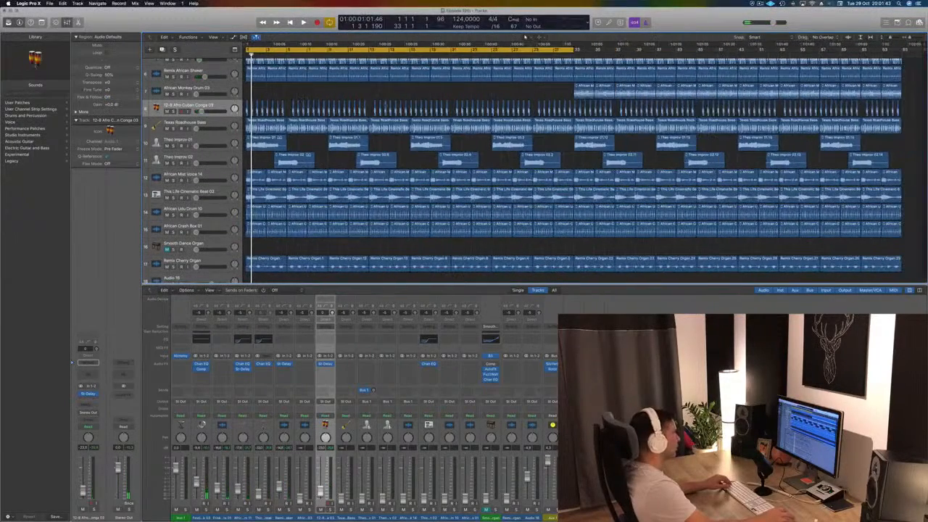
pyautogui.moveTo(904, 113); pyautogui.dragTo(291, 106)
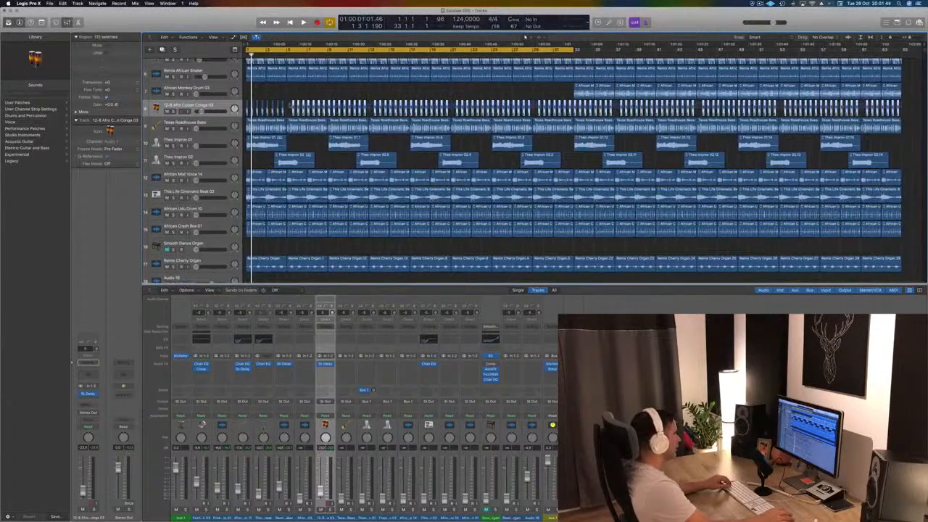
pyautogui.press('Delete')
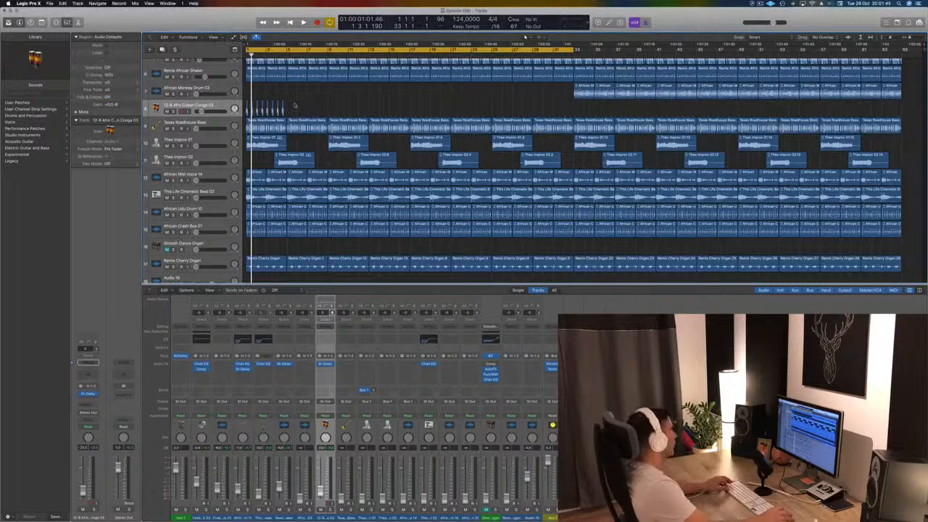
# - Copy the remaining conga regions into bars 5 to 8 and repeat the eight-bar pattern up to bar 33
pyautogui.scroll(3, 341, 105)
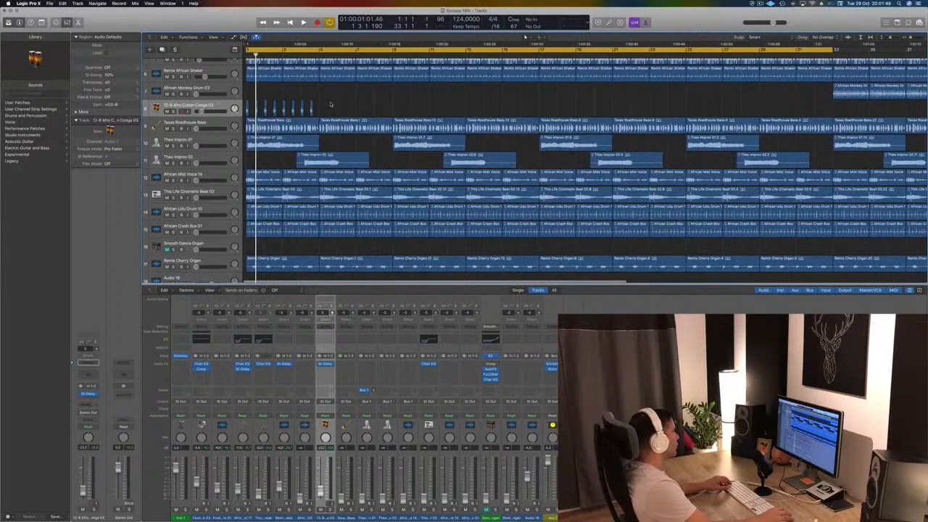
pyautogui.moveTo(331, 104)
pyautogui.mouseDown()
pyautogui.moveTo(246, 110)
pyautogui.moveTo(324, 108)
pyautogui.mouseUp()
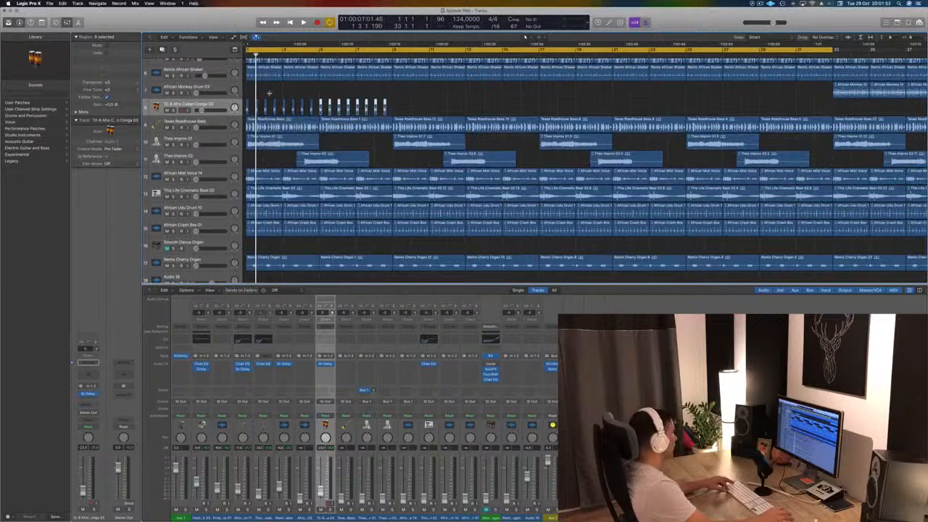
pyautogui.moveTo(244, 96); pyautogui.dragTo(392, 110)
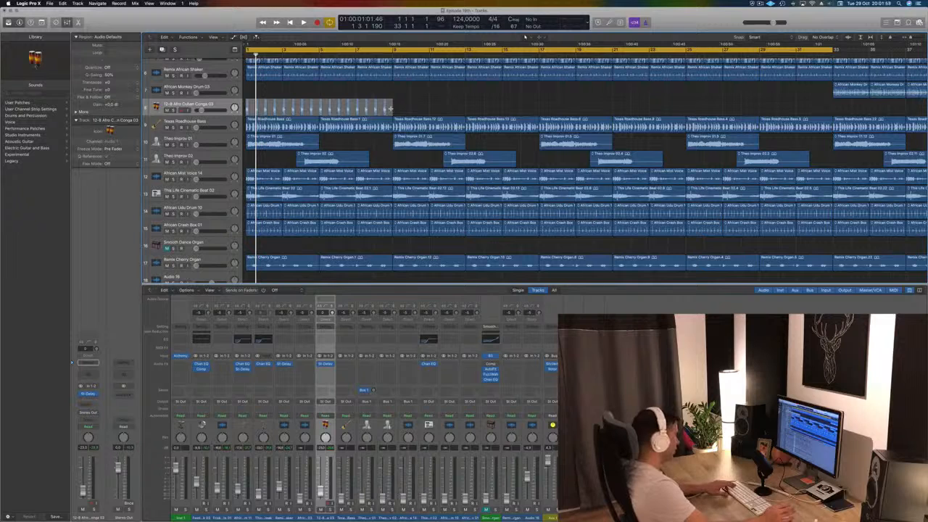
pyautogui.press('super+r')
pyautogui.press('super+r')
pyautogui.press('super+r')
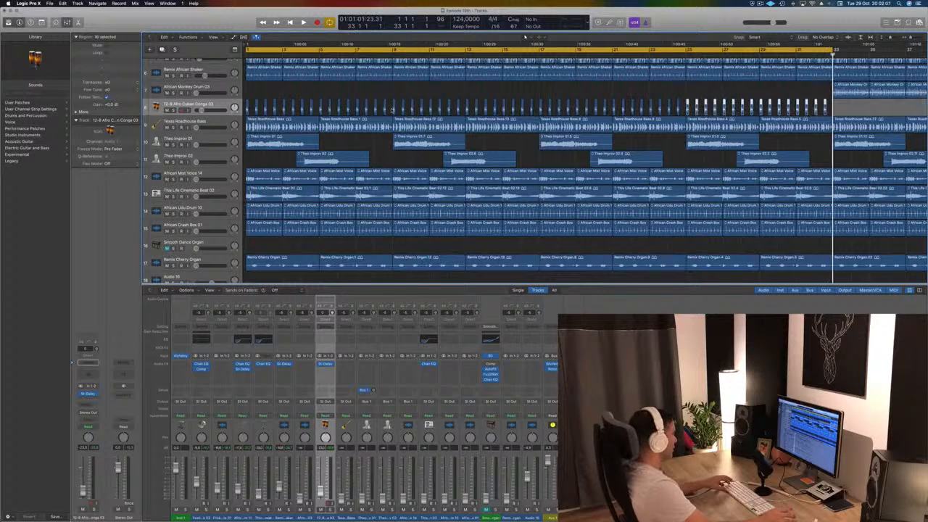
# - Continue repeating the eight-bar conga pattern from bar 33 up to bar 65 and clear the selection
pyautogui.press('super+Left')
pyautogui.press('super+Left')
pyautogui.press('super+Left')
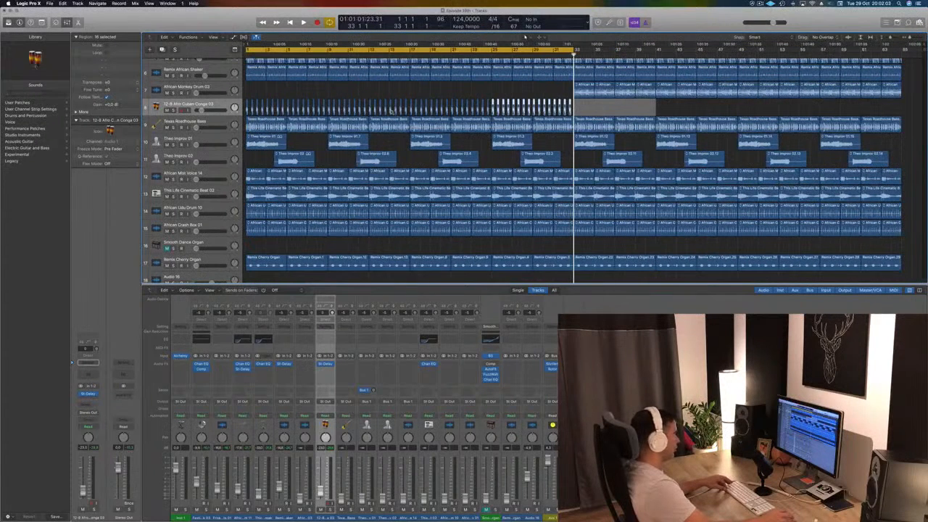
pyautogui.press('super+r')
pyautogui.press('super+r')
pyautogui.press('super+r')
pyautogui.press('super+r')
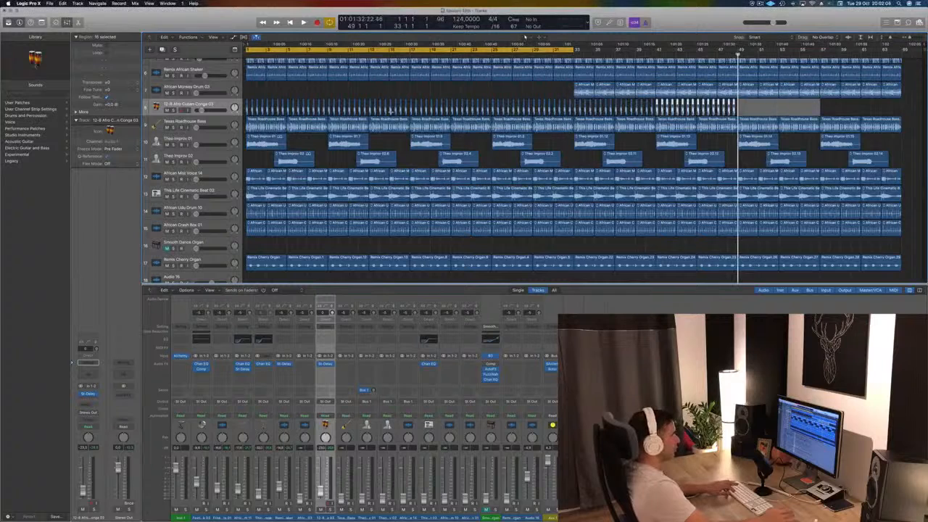
pyautogui.click(357, 91)
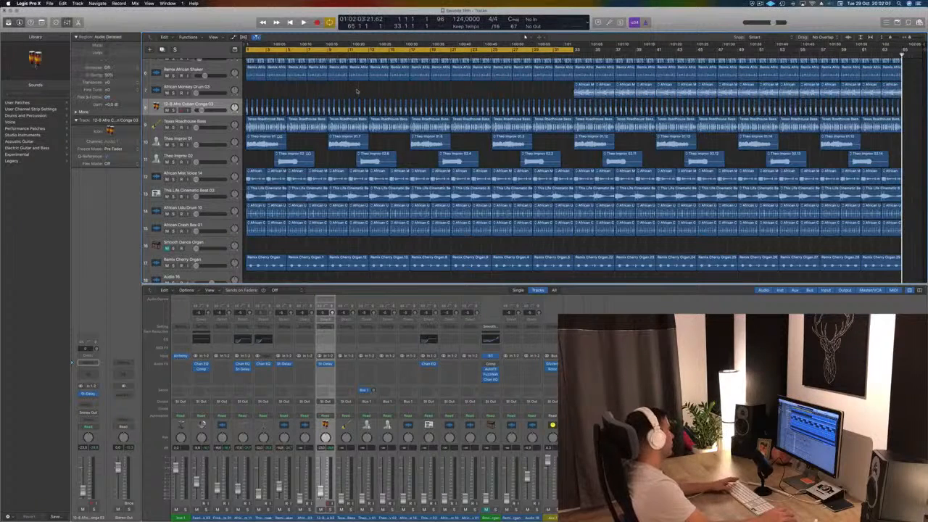
# - Play the beat from the start to check the rebuilt conga pattern
pyautogui.press('Return')
pyautogui.press('space')
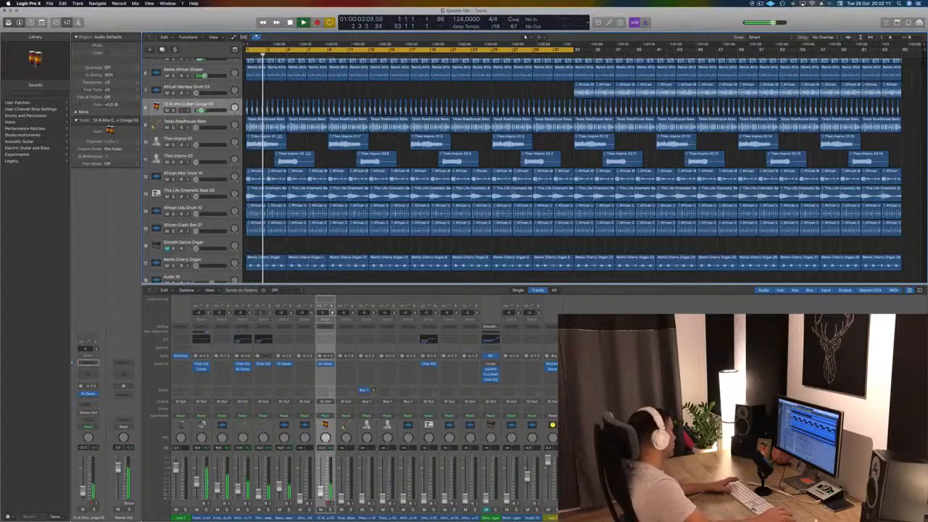
pyautogui.press('Return')
pyautogui.press('space')
# - Add a send to Bus 10 on Festival Kick 03 and set the bus's aux channel to No Output
pyautogui.scroll(5, 205, 92)
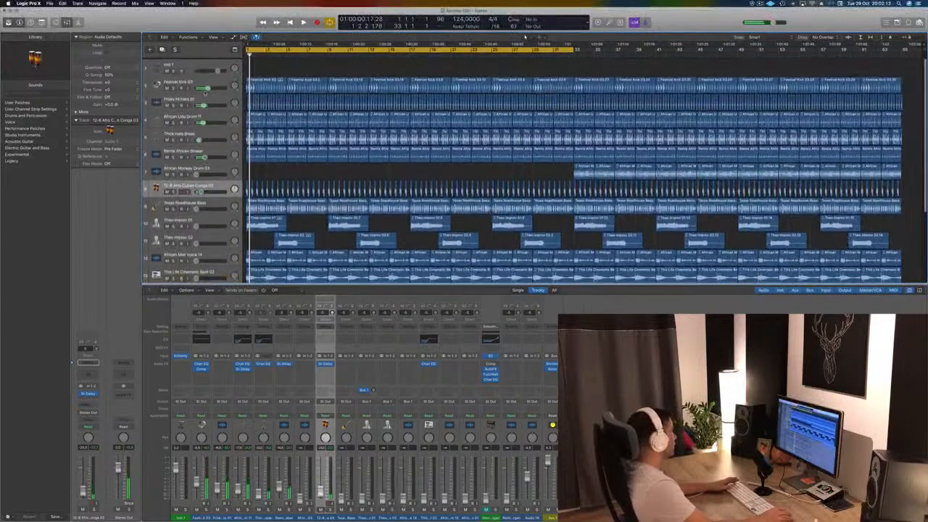
pyautogui.click(220, 84)
pyautogui.click(92, 399)
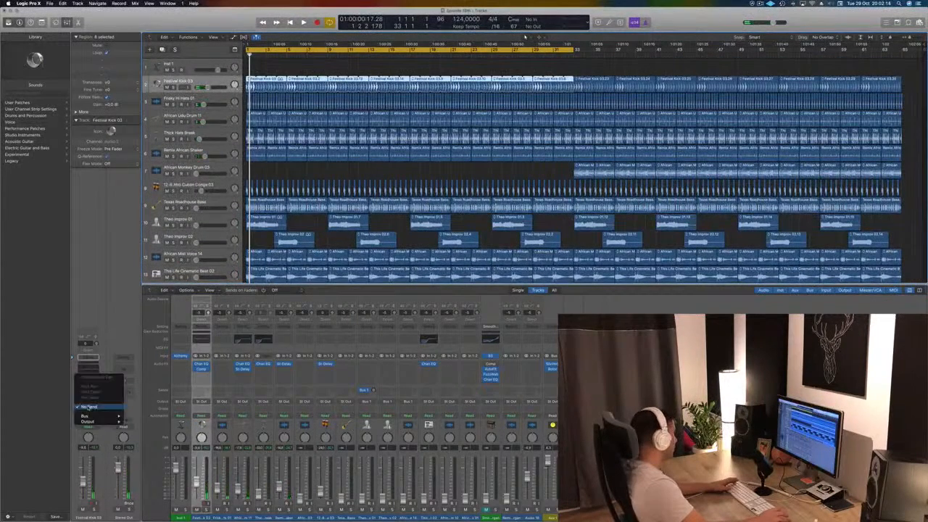
pyautogui.moveTo(108, 417)
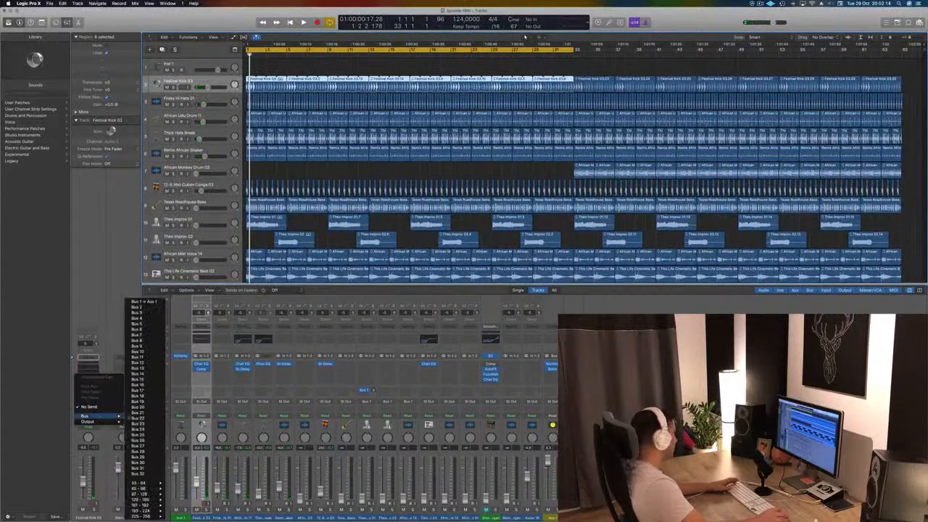
pyautogui.click(144, 355)
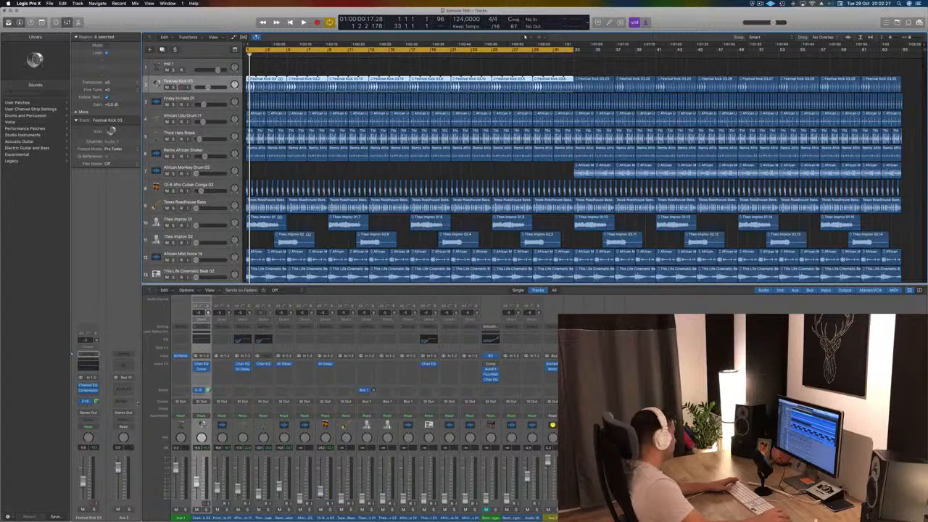
pyautogui.click(127, 414)
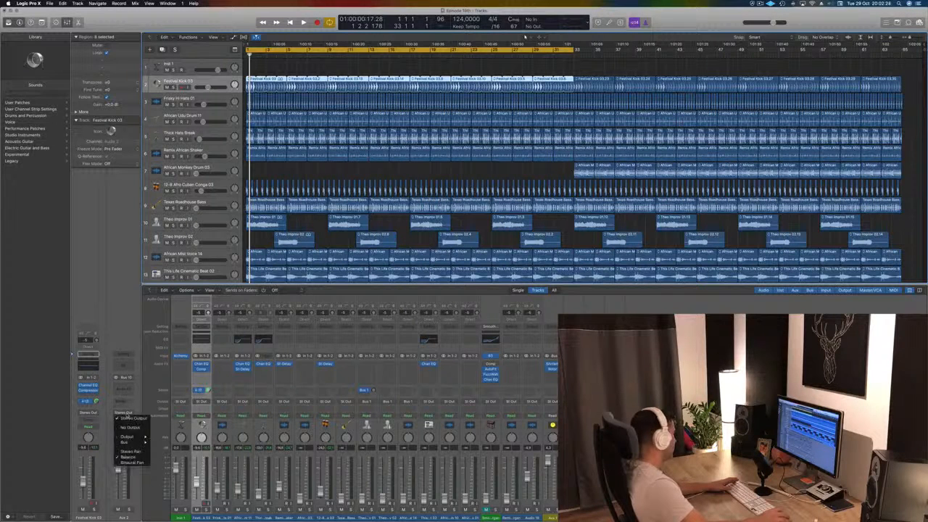
pyautogui.click(134, 428)
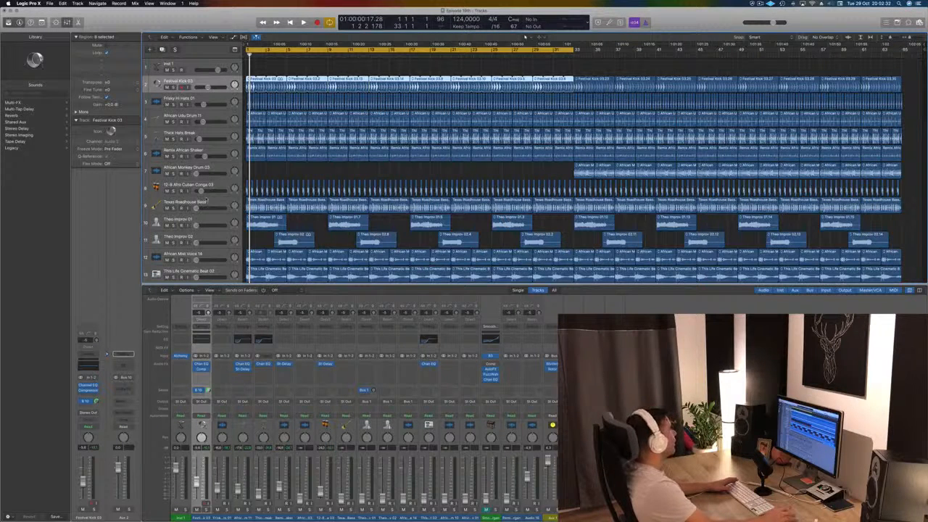
# - Insert a stereo Compressor on the 12-8 Afro Cuban Conga 03 track and set its side chain to Bus 10 (Festival Kick 03)
pyautogui.press('space')
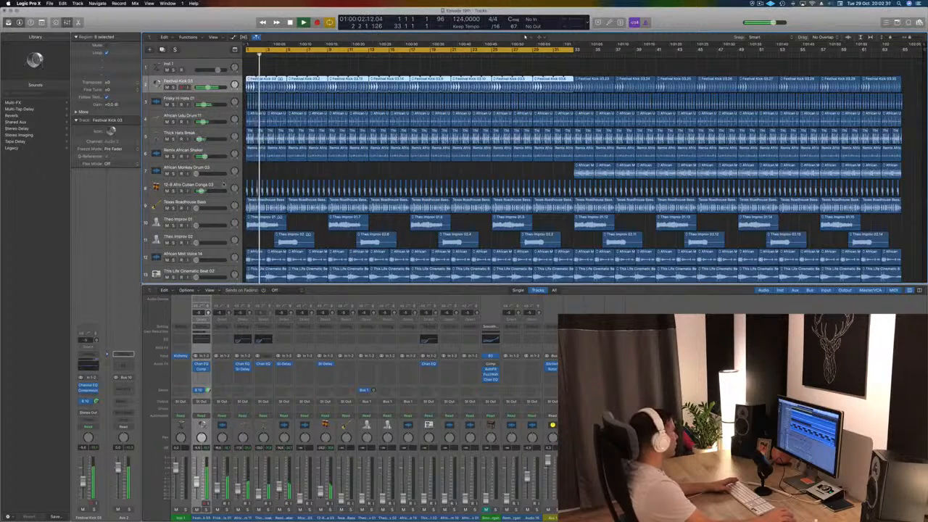
pyautogui.click(217, 187)
pyautogui.press('Return')
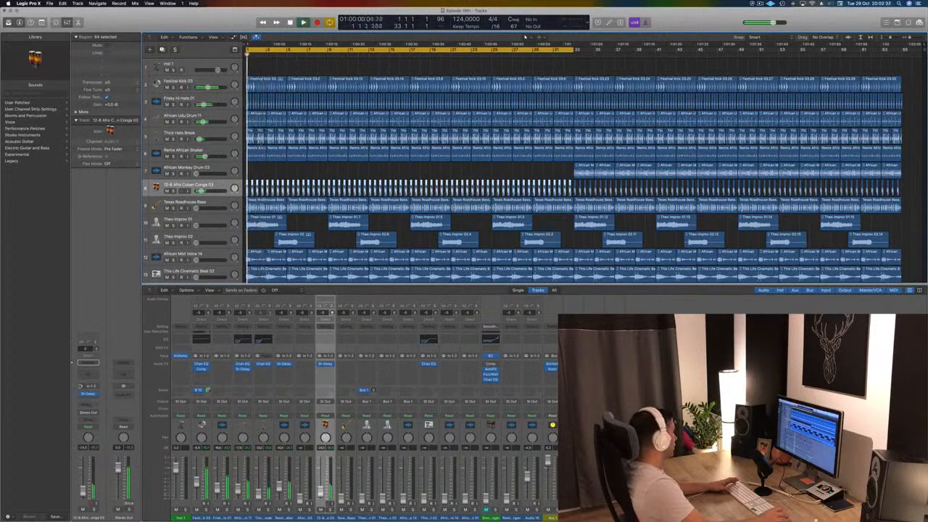
pyautogui.click(88, 399)
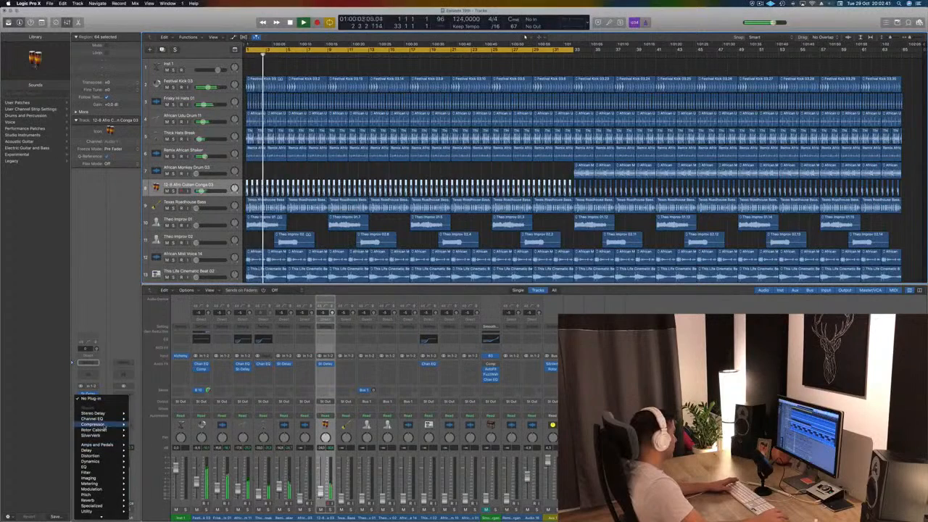
pyautogui.moveTo(109, 424)
pyautogui.click(143, 424)
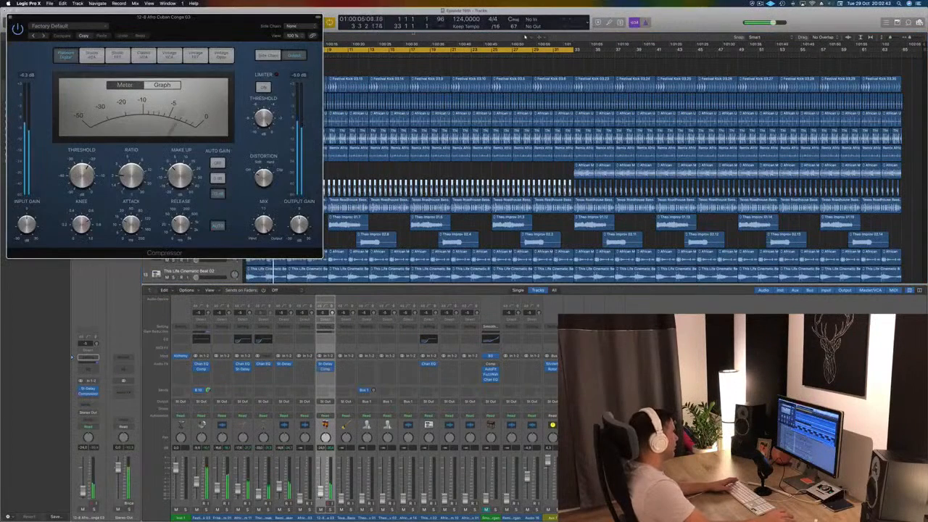
pyautogui.click(310, 27)
pyautogui.moveTo(297, 53)
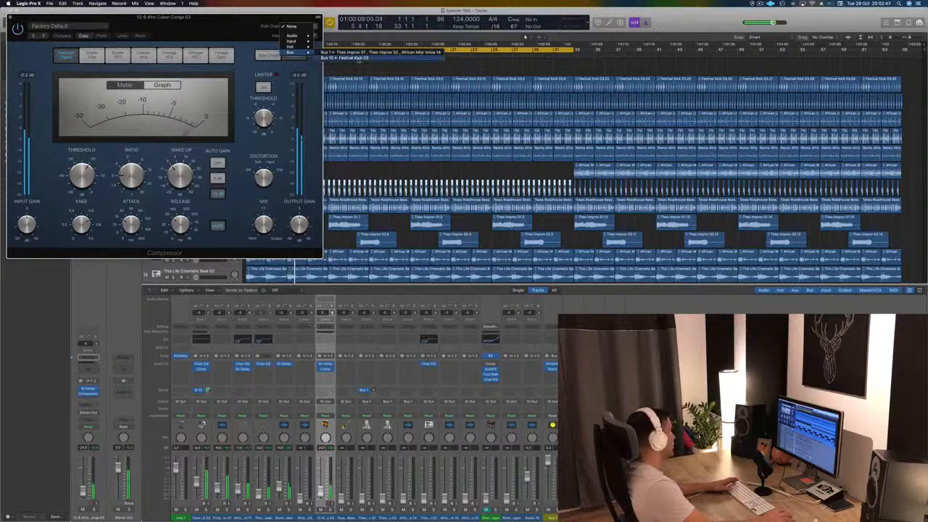
pyautogui.click(357, 58)
pyautogui.moveTo(232, 17); pyautogui.dragTo(697, 113)
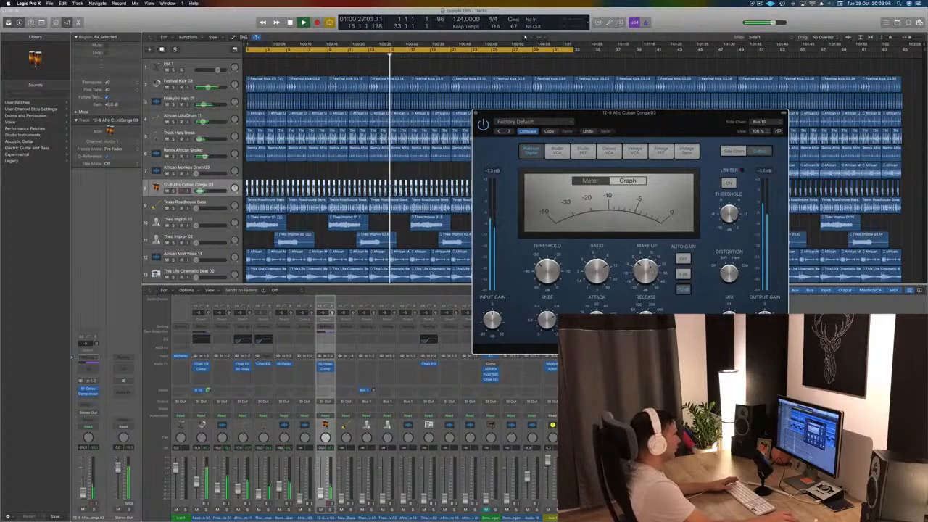
# - Adjust the conga track's volume and compare its sound with the compressor bypassed and active
pyautogui.moveTo(83, 494)
pyautogui.mouseDown()
pyautogui.moveTo(83, 507)
pyautogui.moveTo(83, 493)
pyautogui.mouseUp()
pyautogui.click(483, 125)
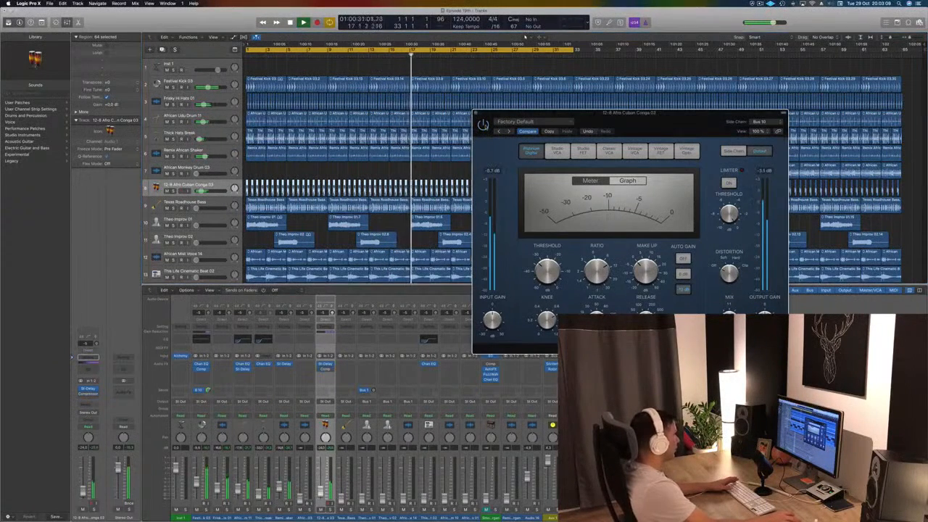
pyautogui.moveTo(614, 129); pyautogui.dragTo(480, 158)
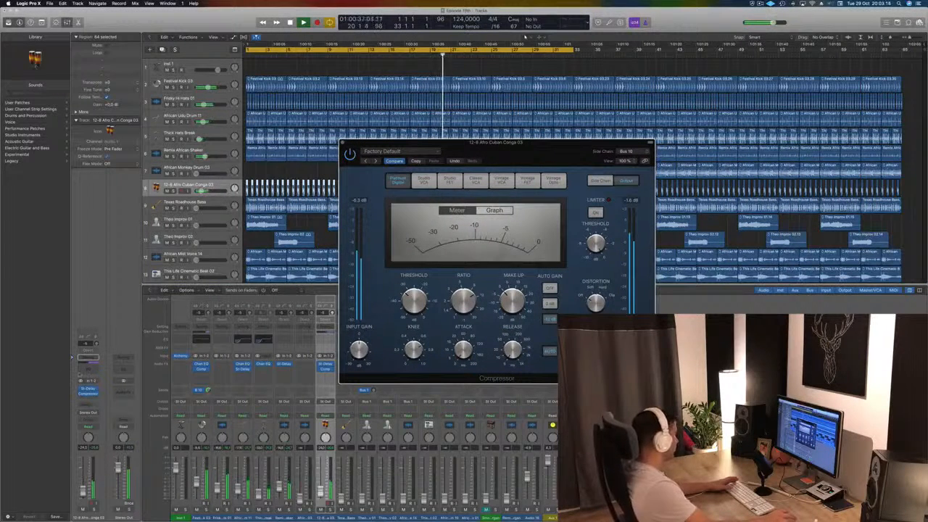
# - Move the conga's Compressor one insert slot further down below the Stereo Delay and reopen its settings
pyautogui.click(81, 389)
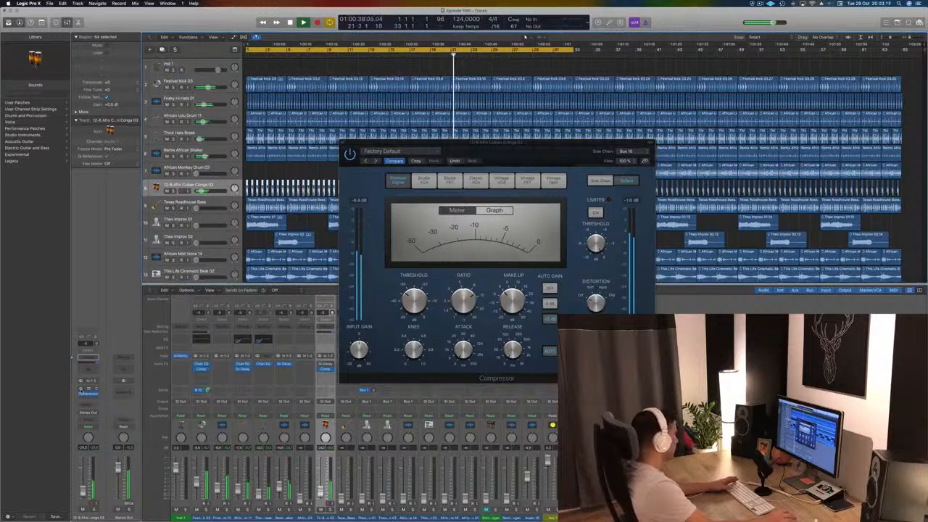
pyautogui.click(81, 392)
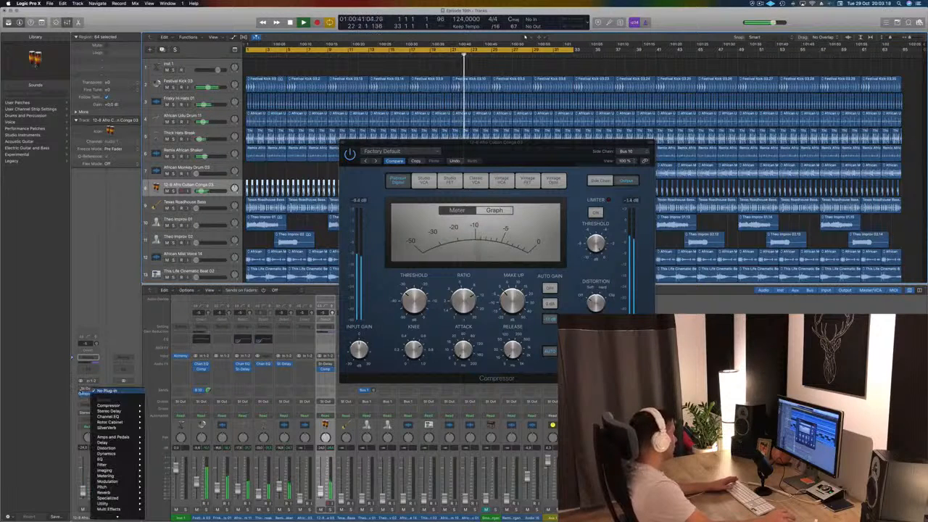
pyautogui.click(82, 390)
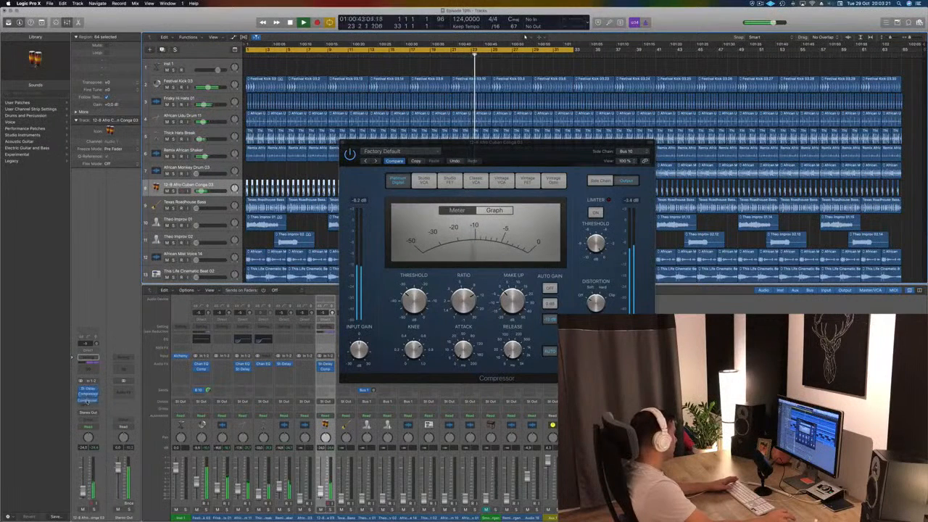
pyautogui.moveTo(88, 401); pyautogui.dragTo(88, 401)
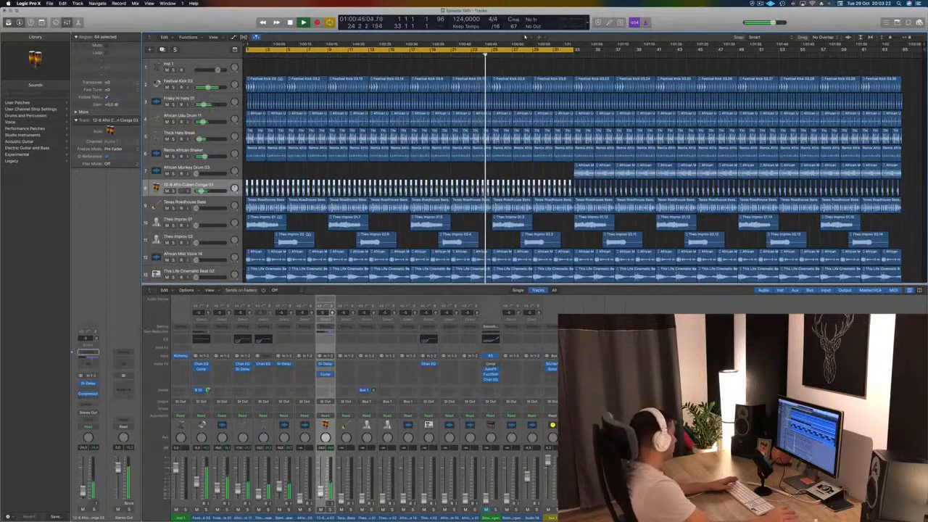
pyautogui.click(88, 393)
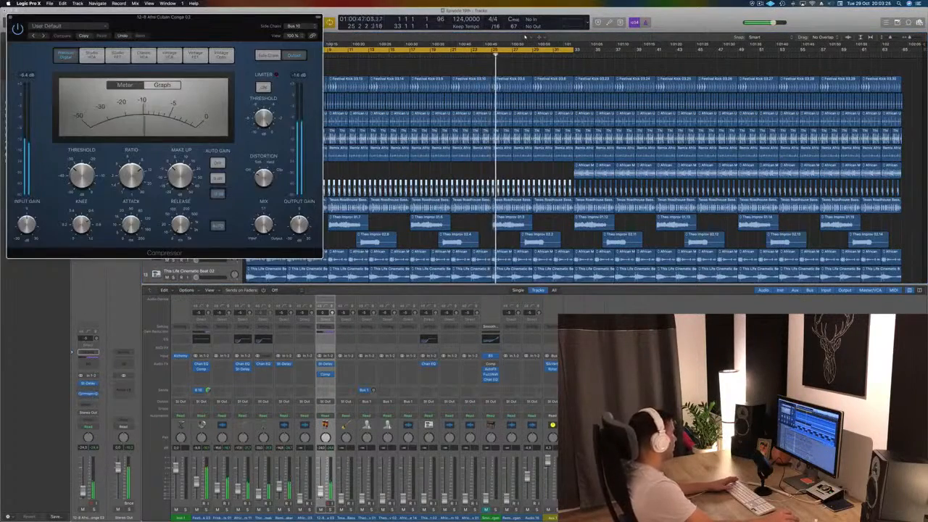
pyautogui.moveTo(262, 27); pyautogui.dragTo(774, 144)
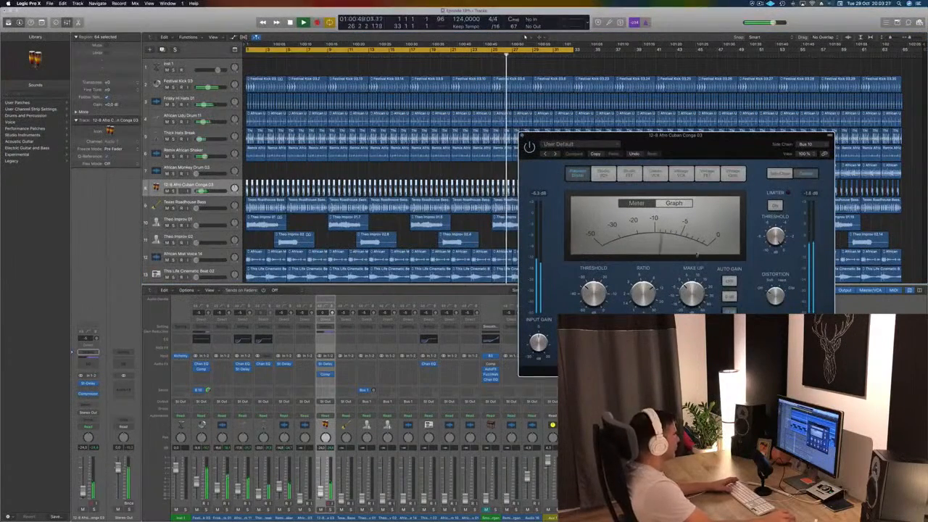
# - Switch the conga's Stereo Delay to the previous preset and close both plug-in windows
pyautogui.click(88, 383)
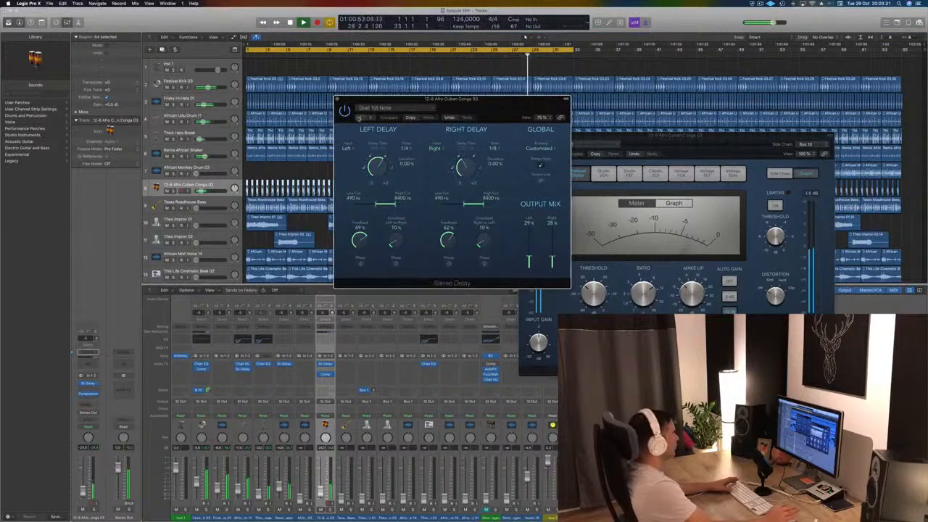
pyautogui.click(358, 117)
pyautogui.moveTo(449, 101); pyautogui.dragTo(418, 157)
pyautogui.click(306, 154)
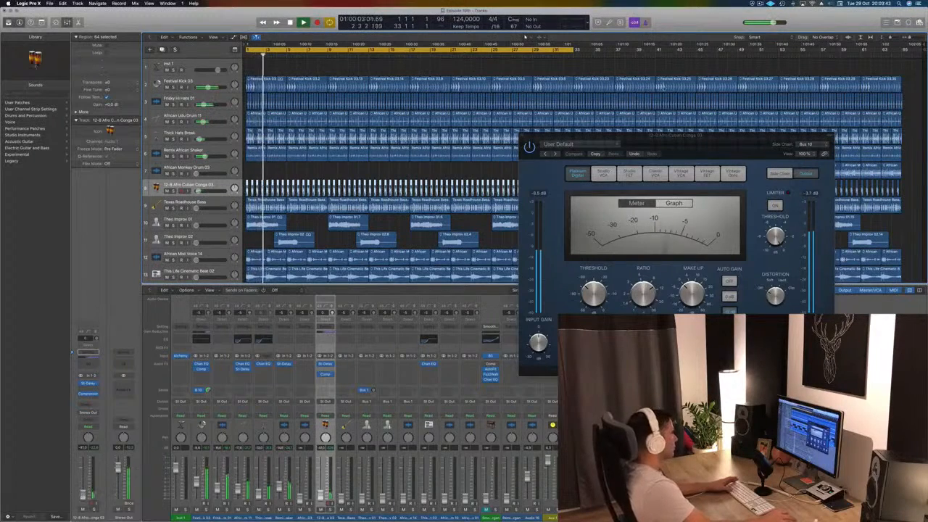
pyautogui.moveTo(737, 150); pyautogui.dragTo(666, 157)
pyautogui.press('super+w')
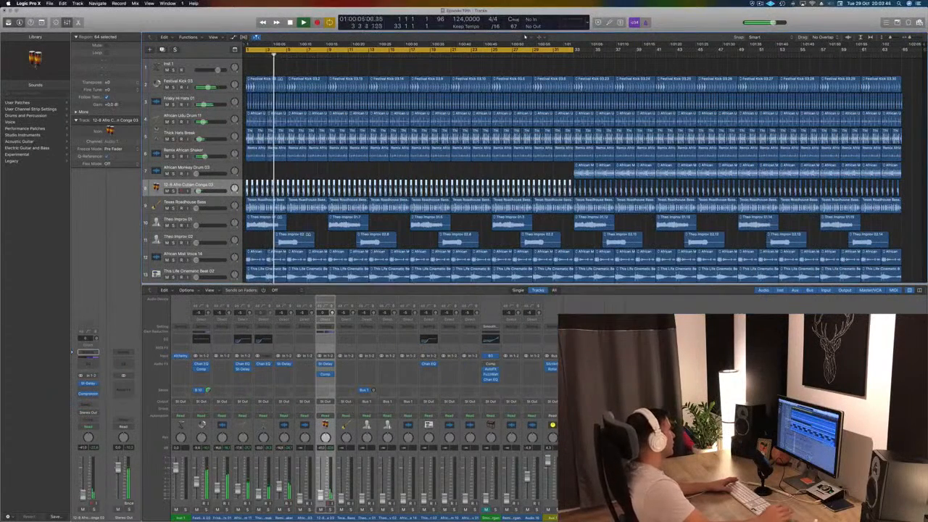
# - Raise the Texas Roadhouse Bass volume, insert a stereo Compressor on that track and close its window
pyautogui.click(215, 203)
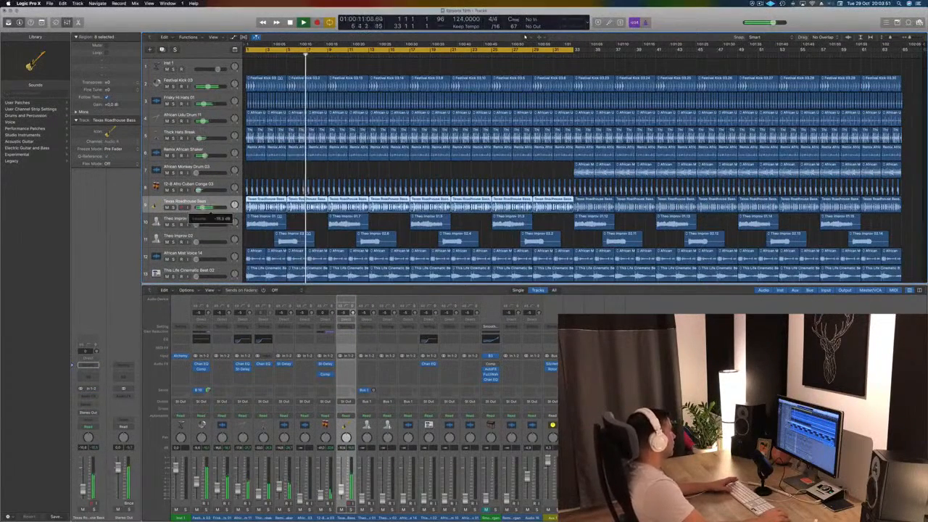
pyautogui.click(88, 398)
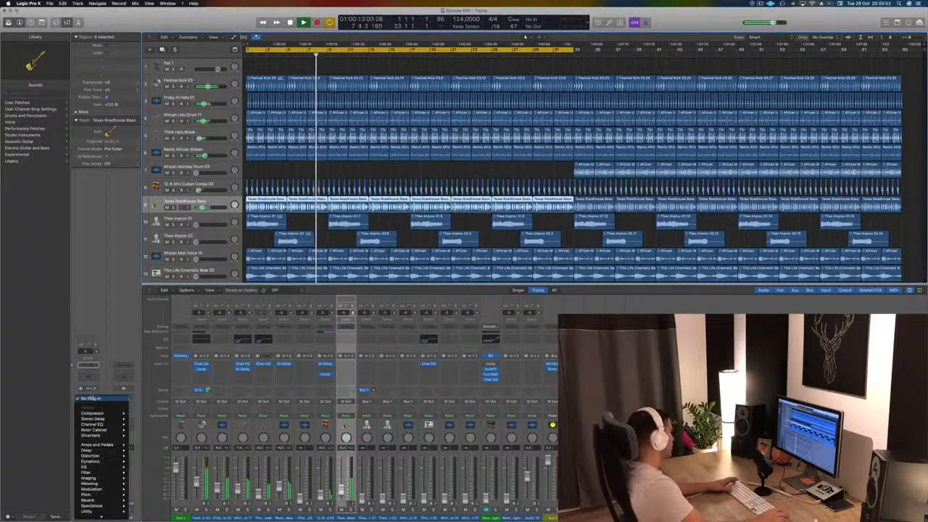
pyautogui.moveTo(94, 413)
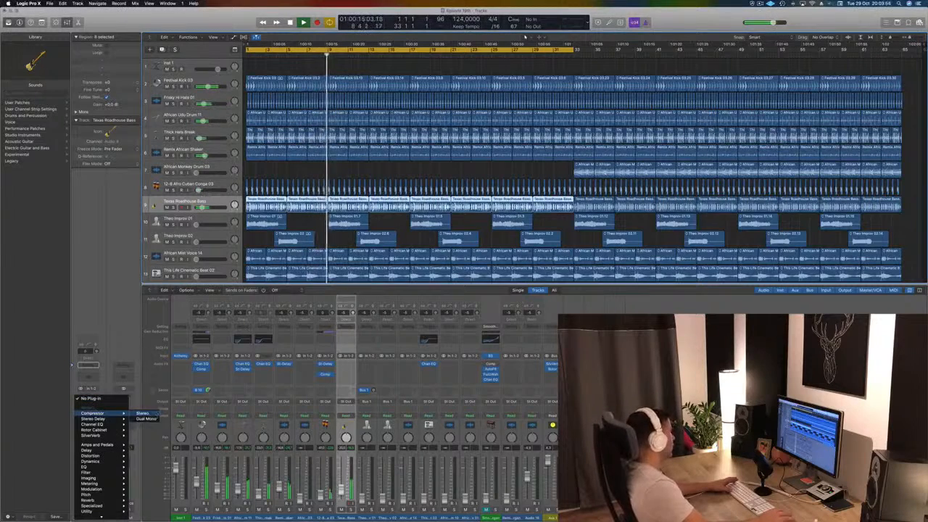
pyautogui.click(145, 414)
pyautogui.moveTo(229, 34); pyautogui.dragTo(448, 88)
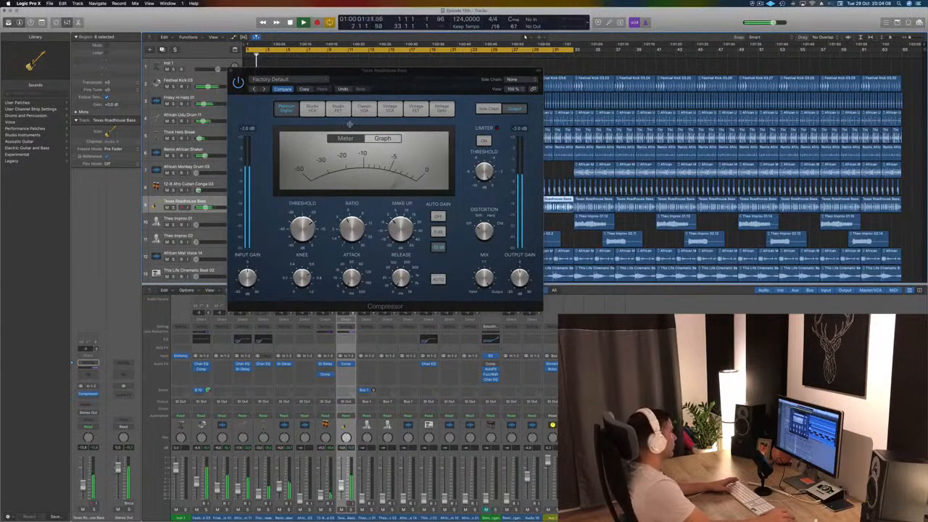
pyautogui.moveTo(434, 69); pyautogui.dragTo(574, 186)
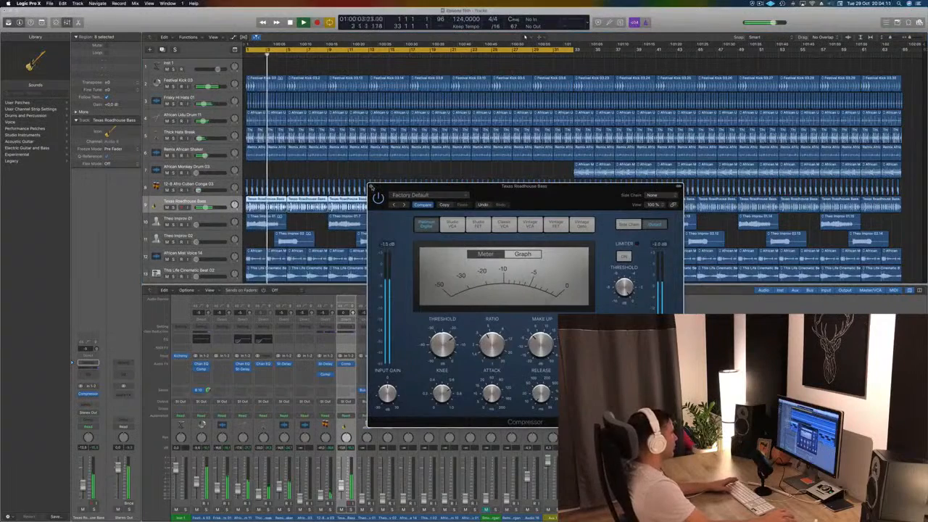
pyautogui.click(372, 187)
pyautogui.press('Return')
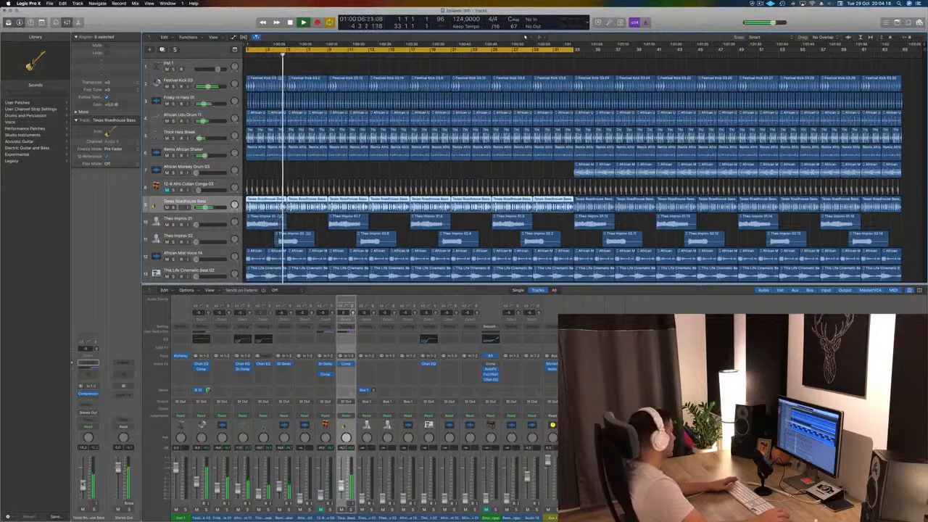
# - Insert a stereo Pedalboard after the Compressor on the Texas Roadhouse Bass track
pyautogui.click(90, 400)
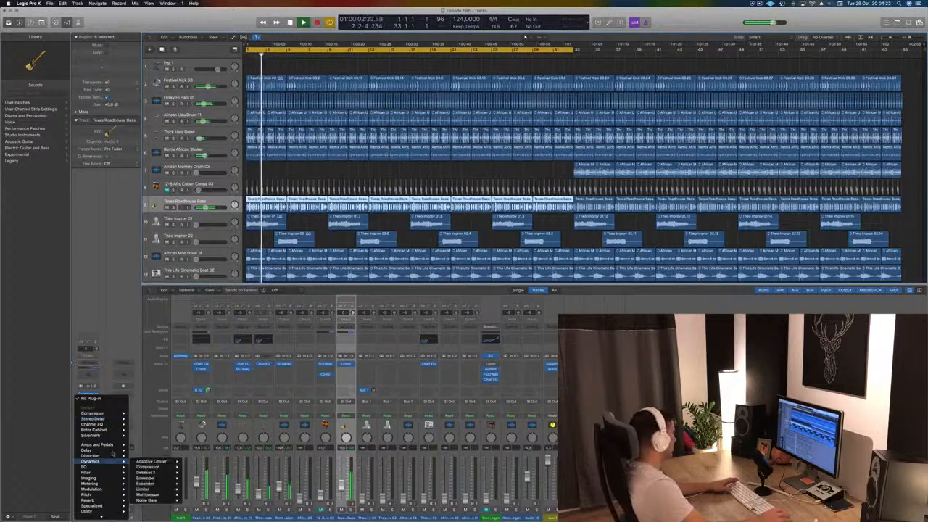
pyautogui.moveTo(115, 447)
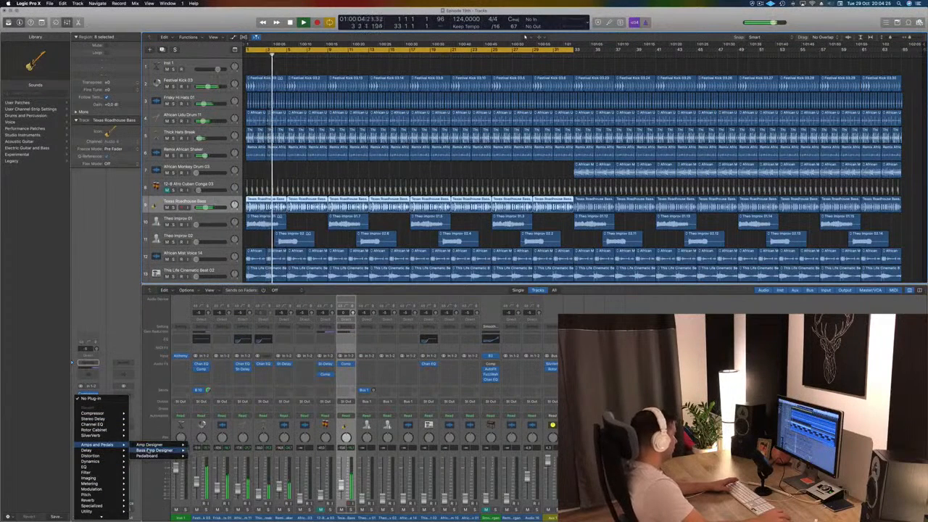
pyautogui.moveTo(149, 450)
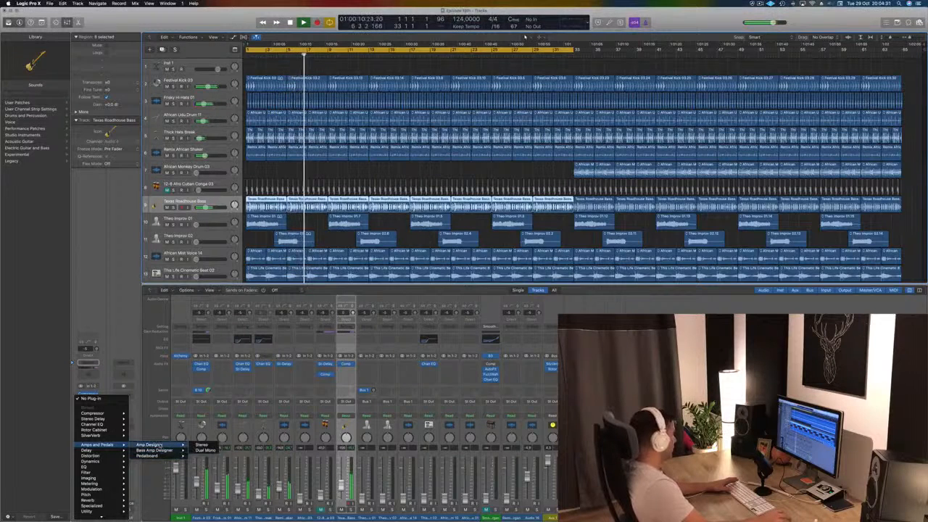
pyautogui.click(203, 456)
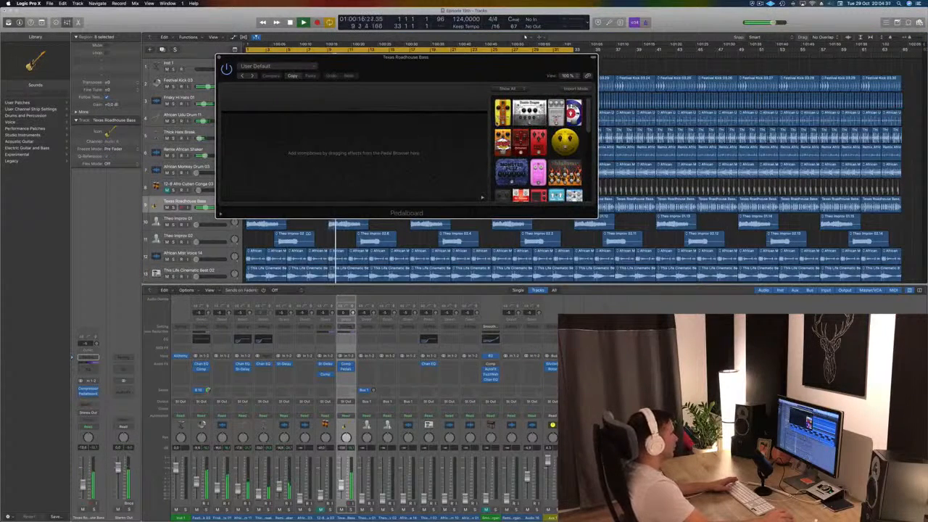
pyautogui.moveTo(441, 75); pyautogui.dragTo(456, 151)
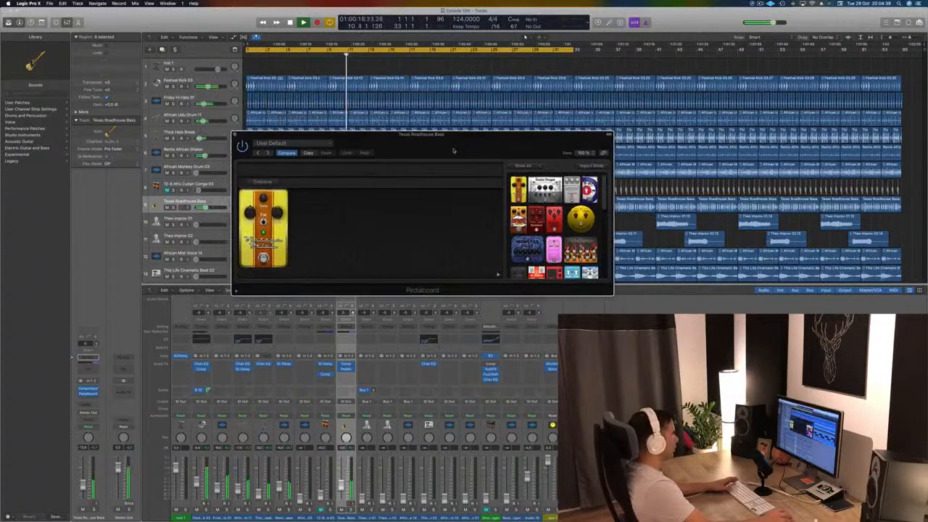
# - Load the Basic Candy fuzz preset in the bass track's Pedalboard
pyautogui.click(283, 144)
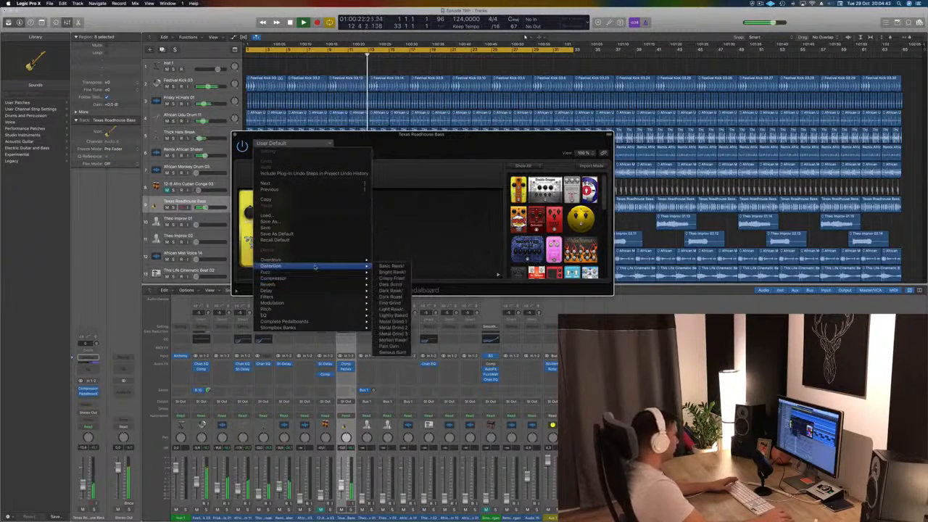
pyautogui.moveTo(335, 273)
pyautogui.click(392, 272)
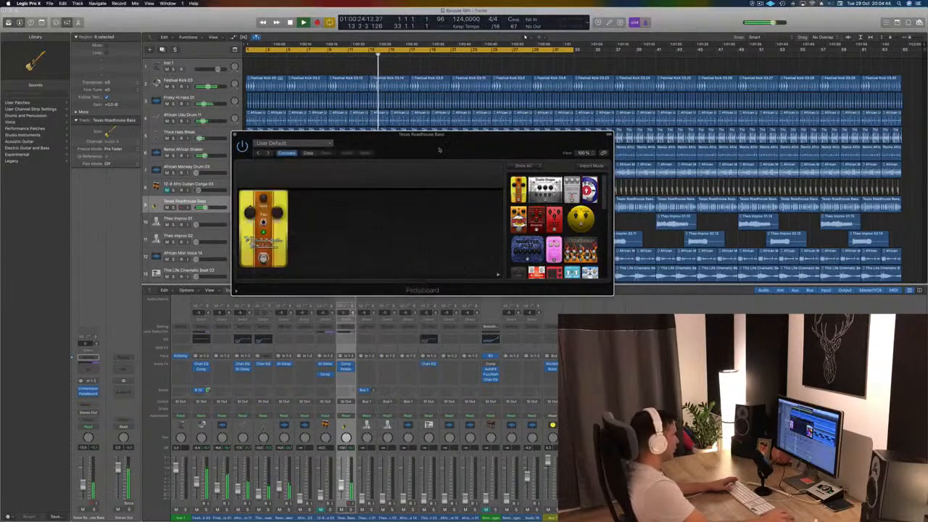
pyautogui.moveTo(447, 144); pyautogui.dragTo(584, 140)
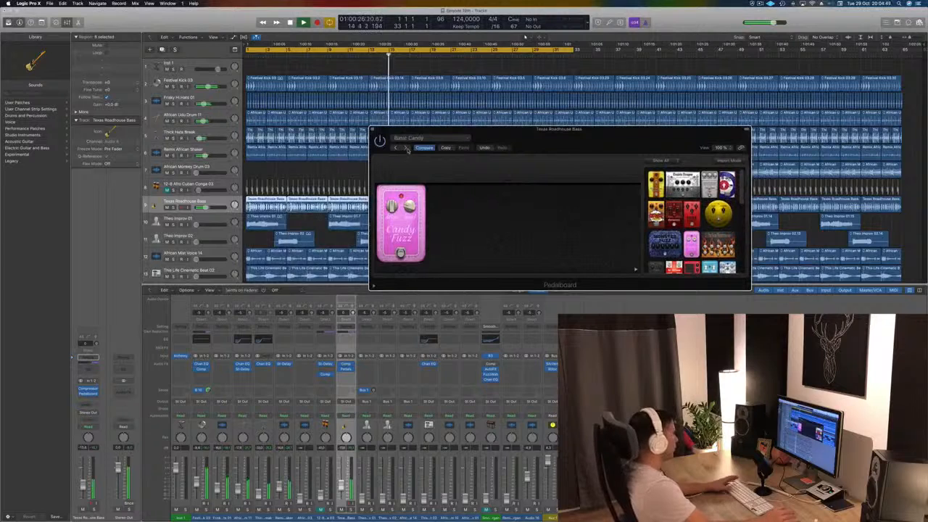
# - Audition the following fuzz presets on the bass, including Basic Fuzz and Basic Monster, up to the next one with a Candy Fuzz pedal
pyautogui.click(408, 149)
pyautogui.click(407, 149)
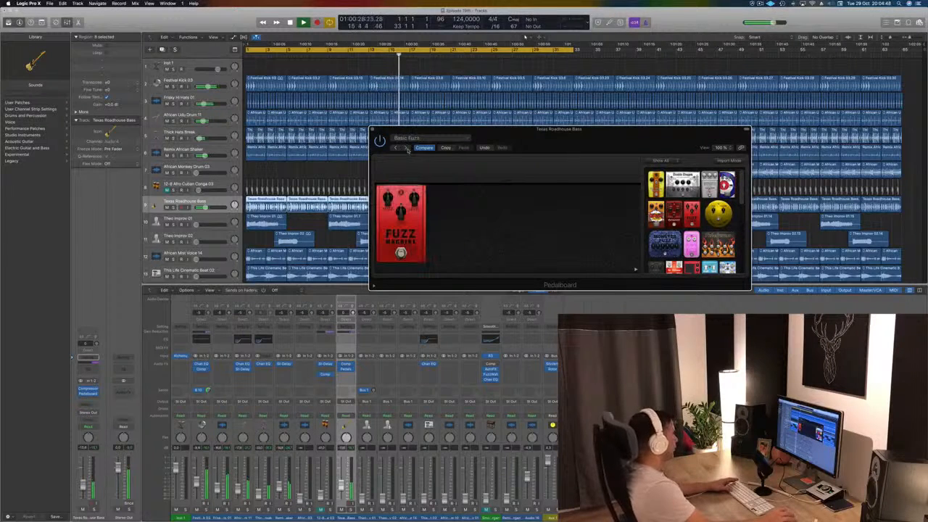
pyautogui.click(408, 148)
pyautogui.moveTo(469, 155); pyautogui.dragTo(317, 165)
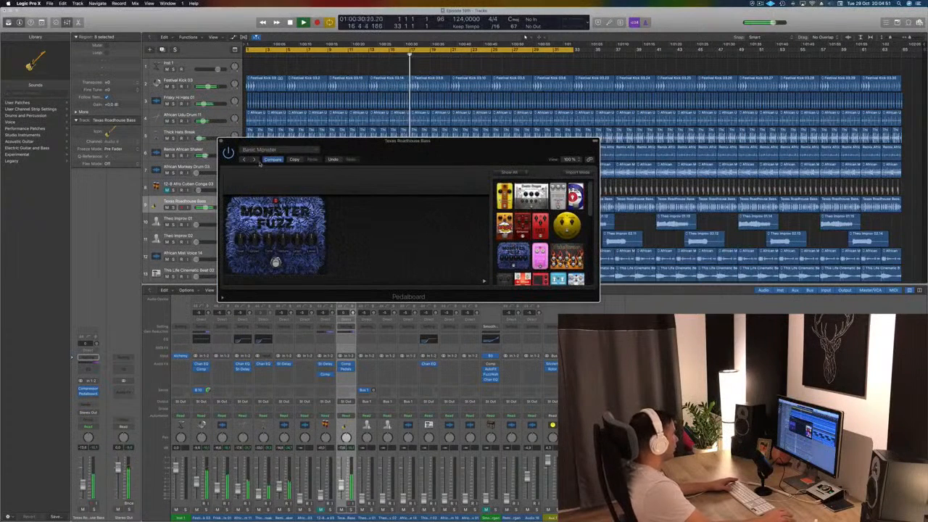
pyautogui.click(254, 160)
pyautogui.click(254, 160)
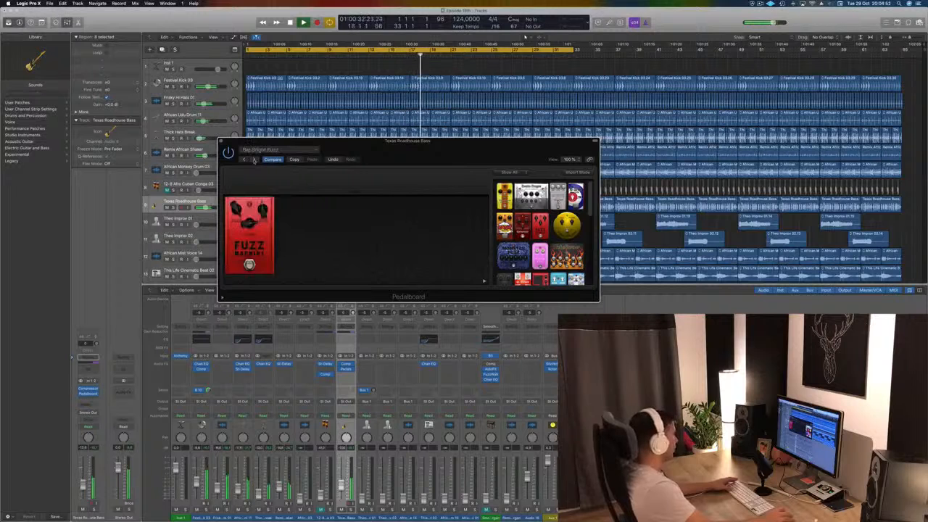
pyautogui.click(255, 160)
pyautogui.click(255, 160)
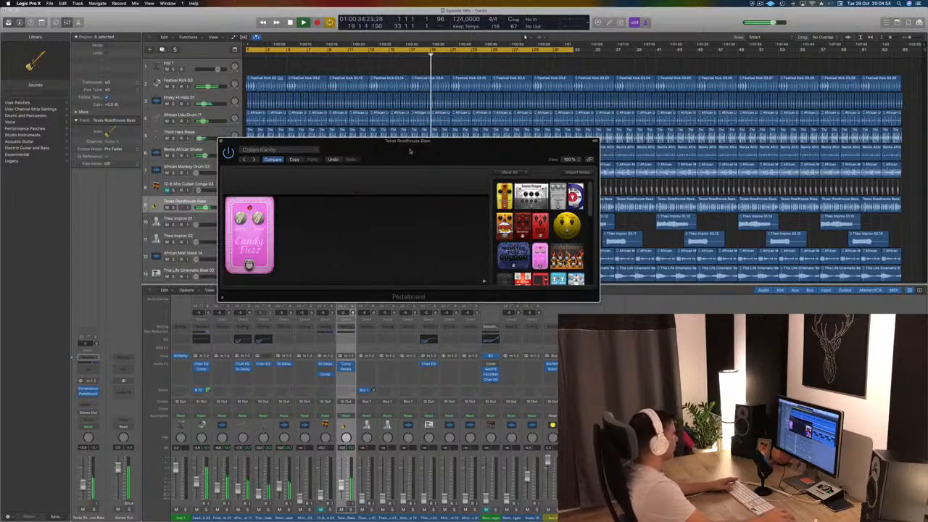
# - Bypass the Pedalboard on the Texas Roadhouse Bass track, close its window and stop playback
pyautogui.moveTo(416, 152); pyautogui.dragTo(413, 152)
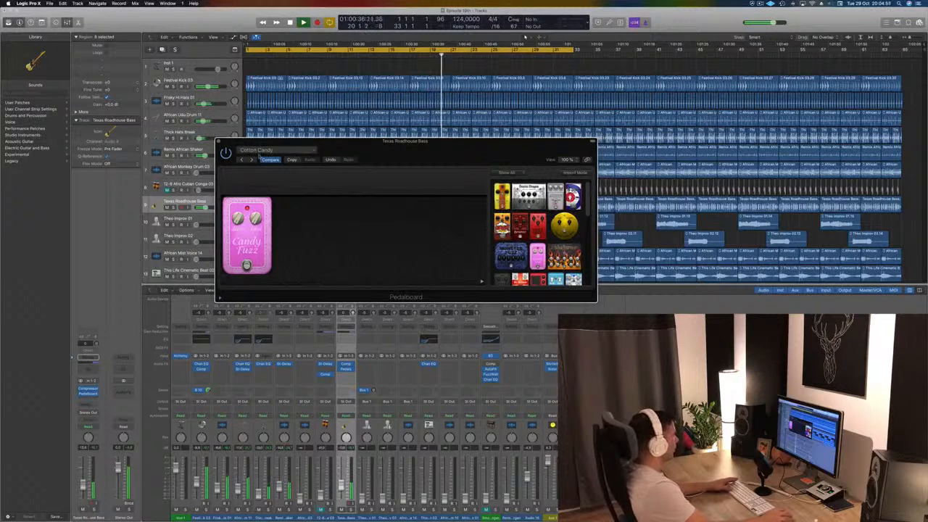
pyautogui.click(219, 142)
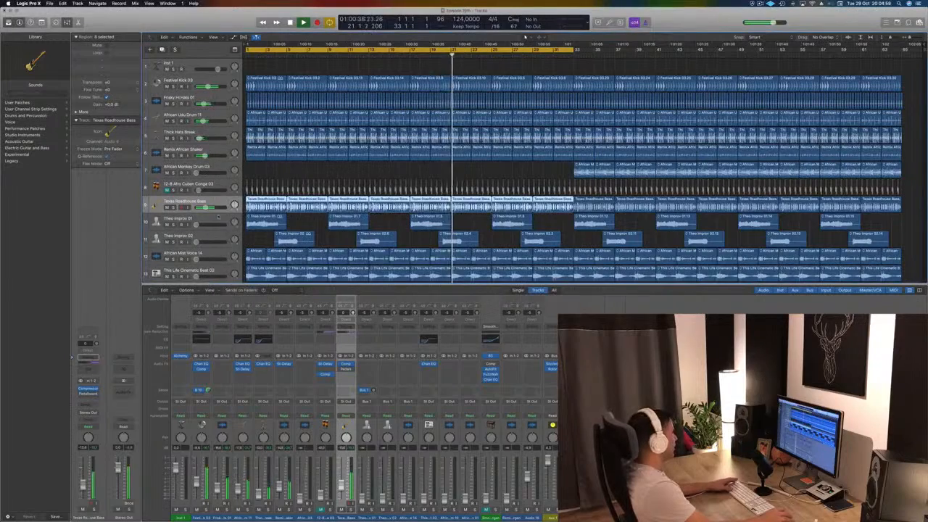
pyautogui.press('space')
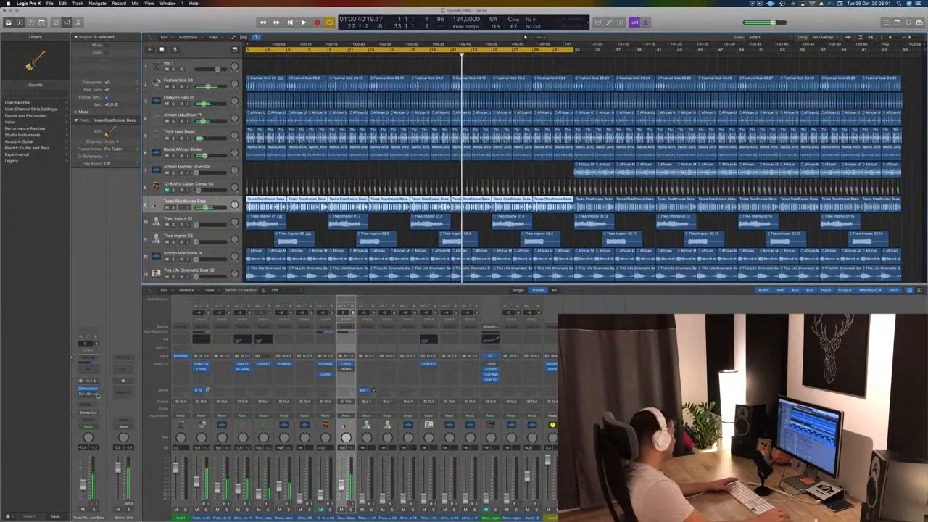
pyautogui.click(95, 393)
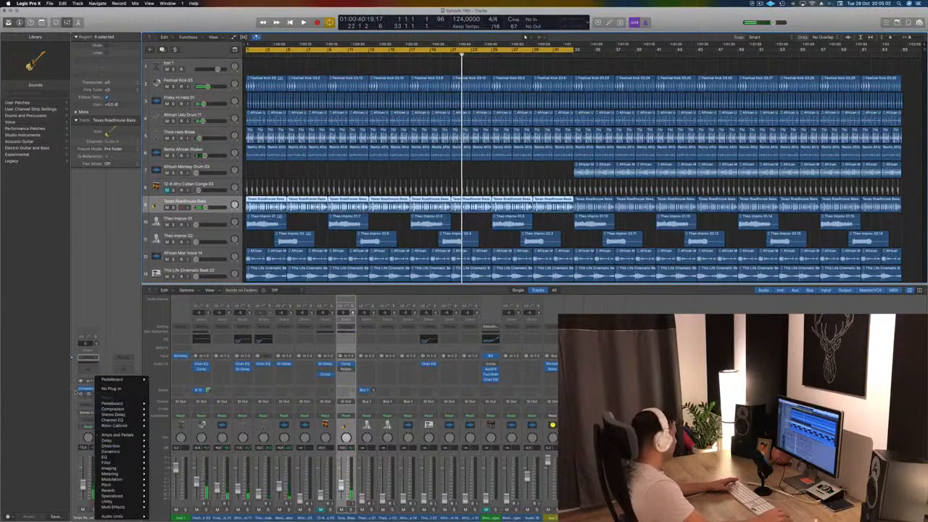
pyautogui.click(75, 392)
# - Switch the Texas Roadhouse Bass track's Compressor to the Vintage Opto model during playback and close its window
pyautogui.click(88, 390)
pyautogui.press('space')
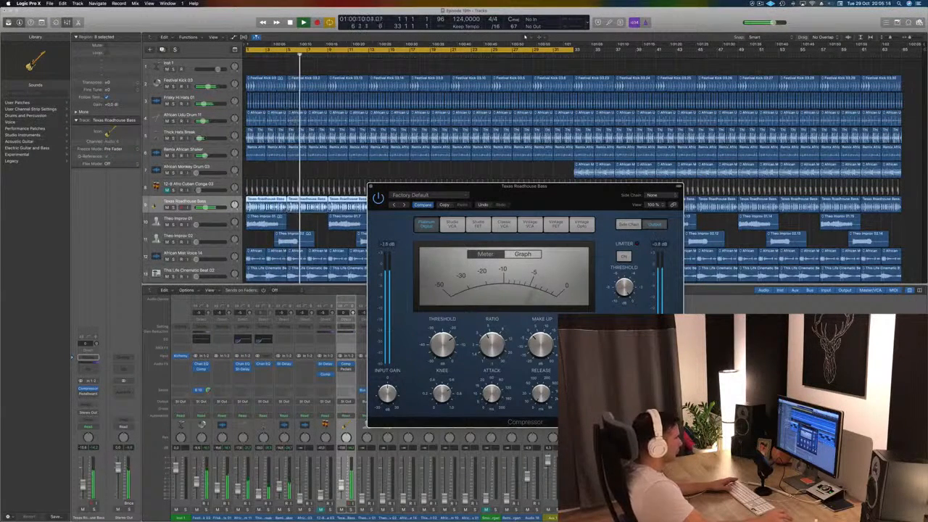
pyautogui.moveTo(545, 187); pyautogui.dragTo(748, 106)
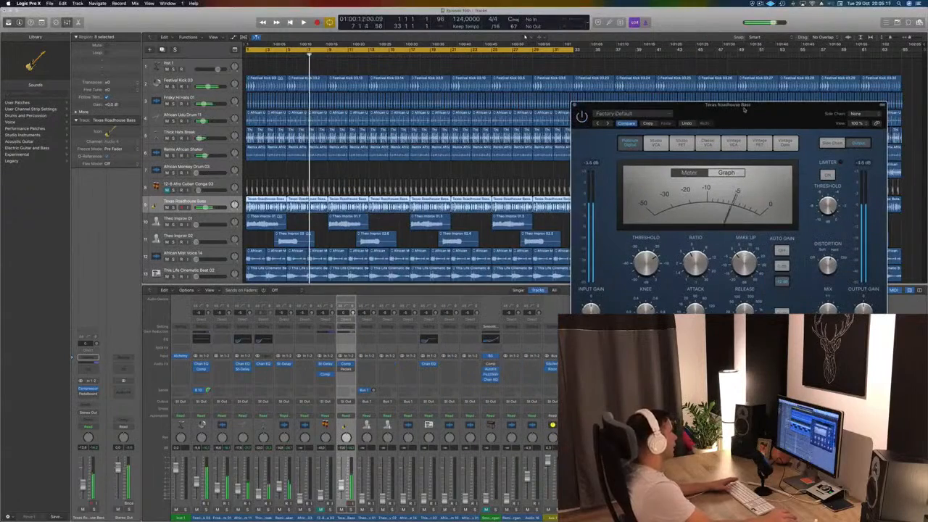
pyautogui.press('Return')
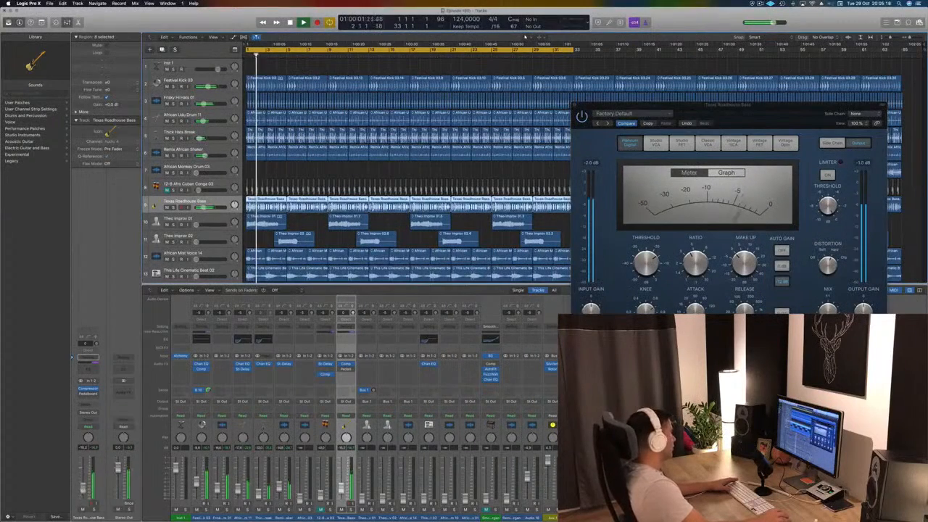
pyautogui.moveTo(773, 114); pyautogui.dragTo(601, 139)
pyautogui.click(614, 168)
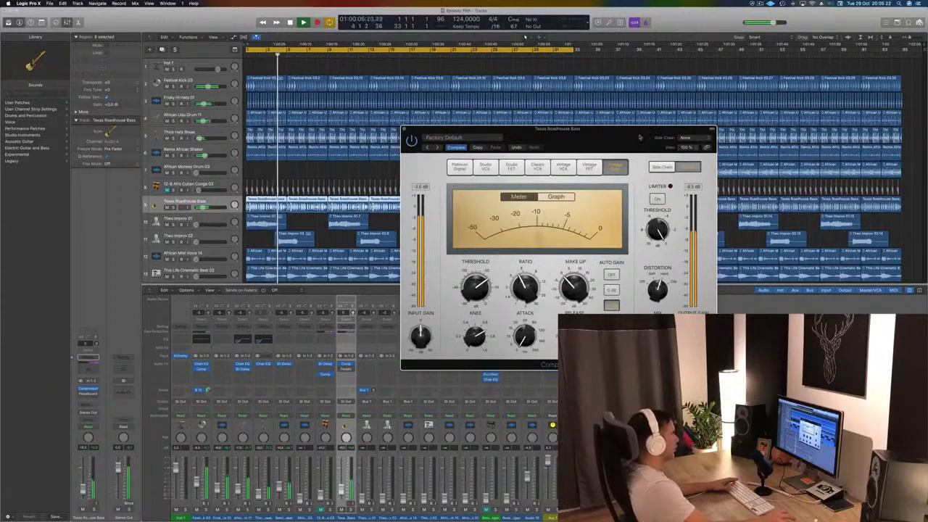
pyautogui.moveTo(580, 131); pyautogui.dragTo(548, 136)
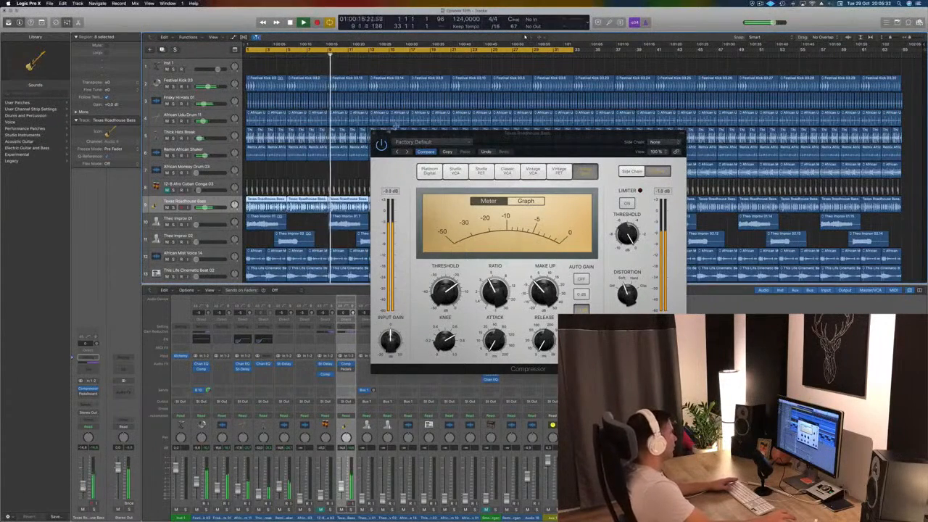
pyautogui.click(375, 134)
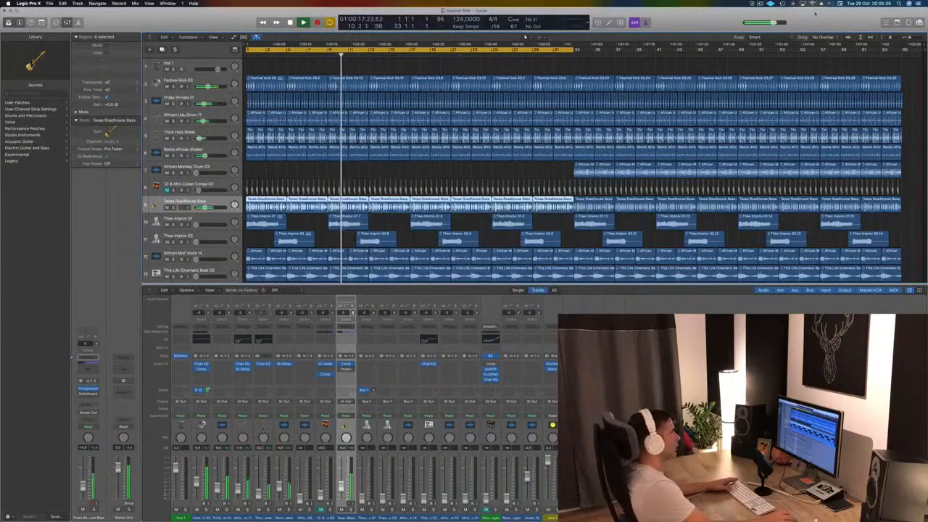
# - Restart playback from the beginning, select the Theo Improv 01 track and stop playback
pyautogui.click(760, 5)
pyautogui.click(675, 13)
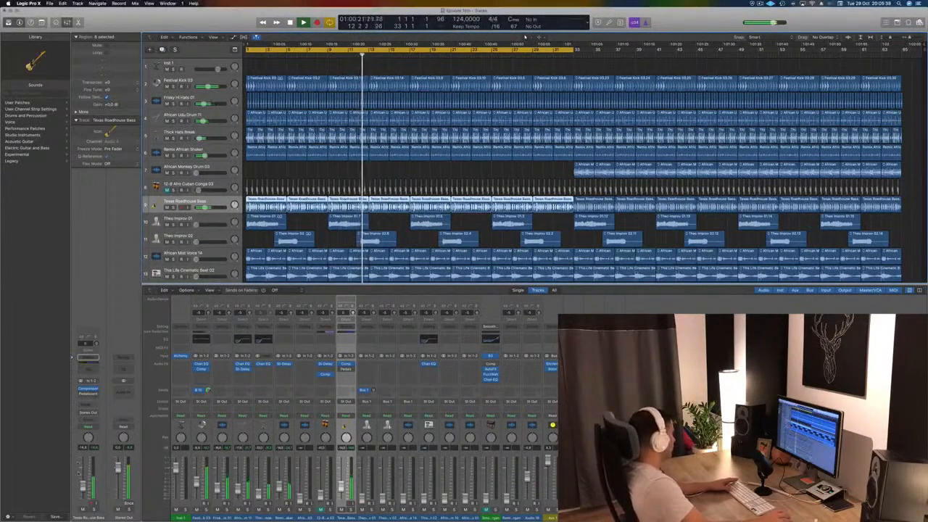
pyautogui.scroll(-2, 525, 36)
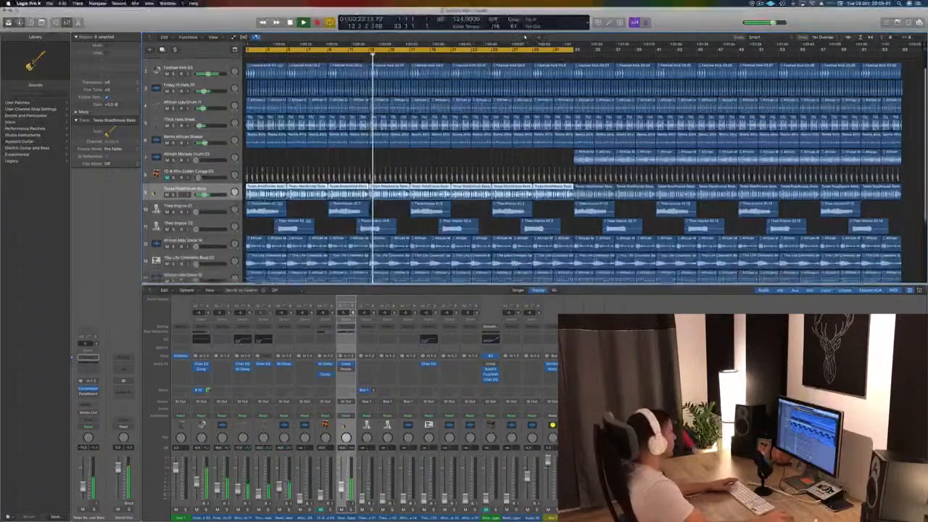
pyautogui.scroll(-1, 525, 36)
pyautogui.press('Return')
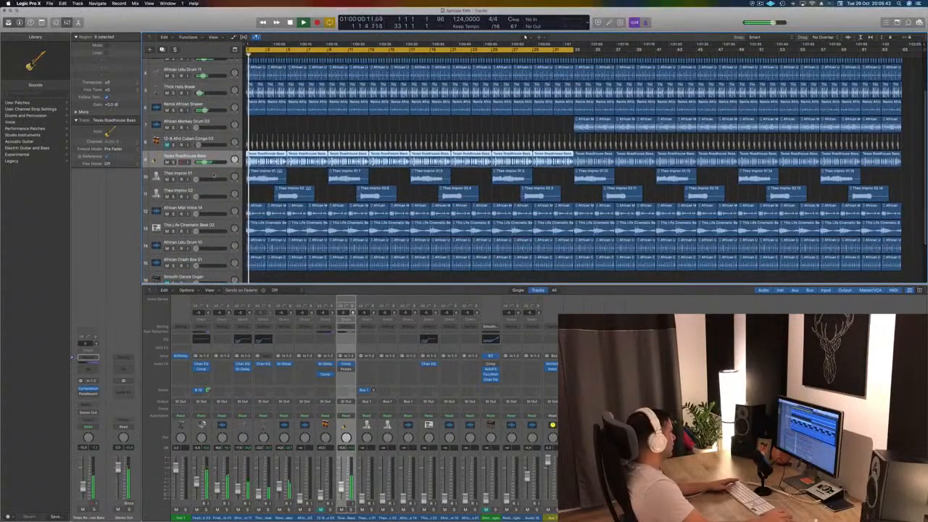
pyautogui.press('Down')
pyautogui.press('space')
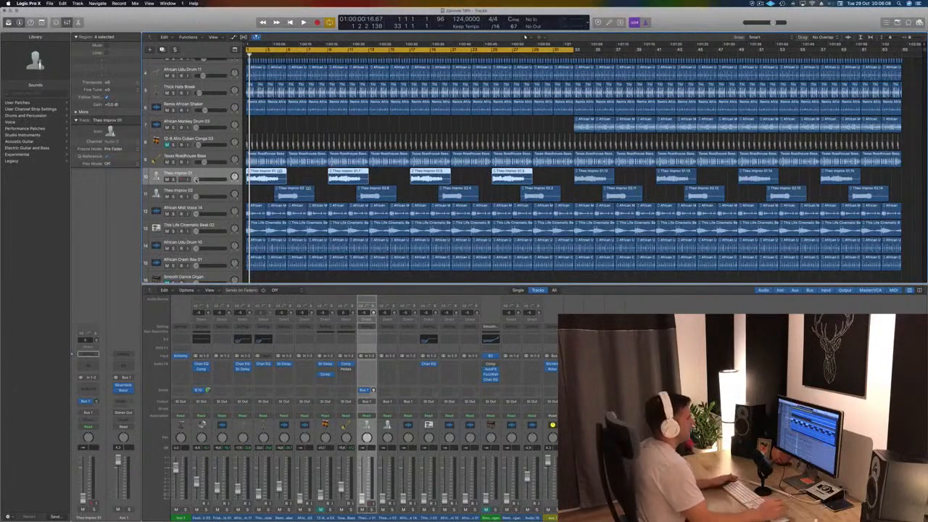
# - Lower the Texas Roadhouse Bass volume slightly and raise the Theo Improv 01 volume while playing the mix
pyautogui.click(297, 121)
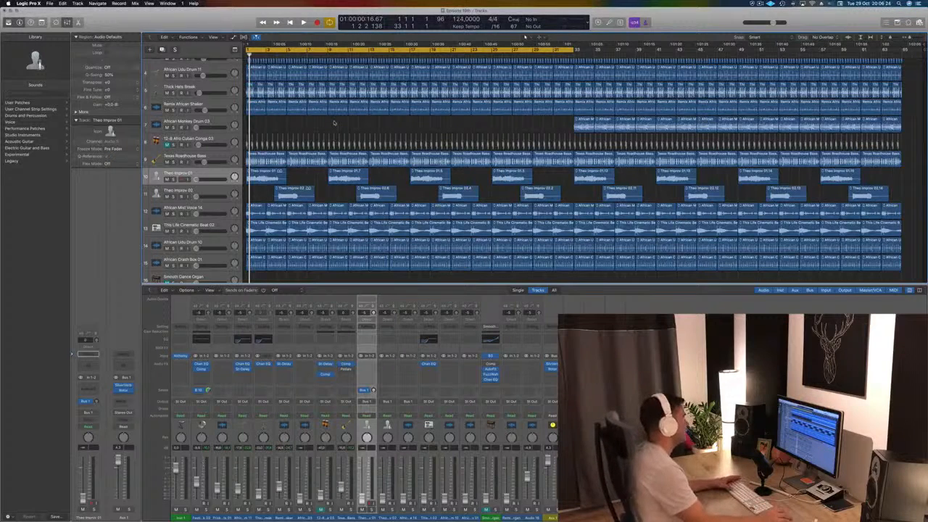
pyautogui.scroll(-1, 333, 123)
pyautogui.press('space')
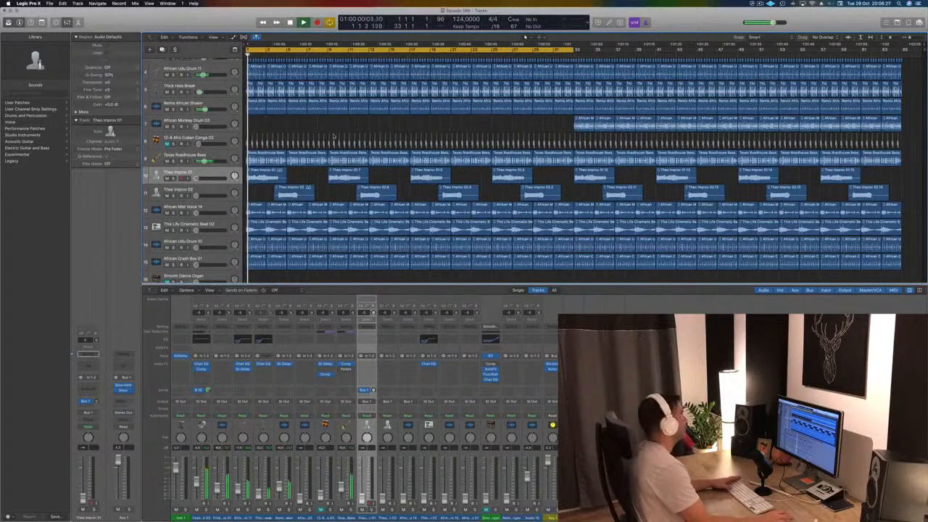
pyautogui.click(205, 161)
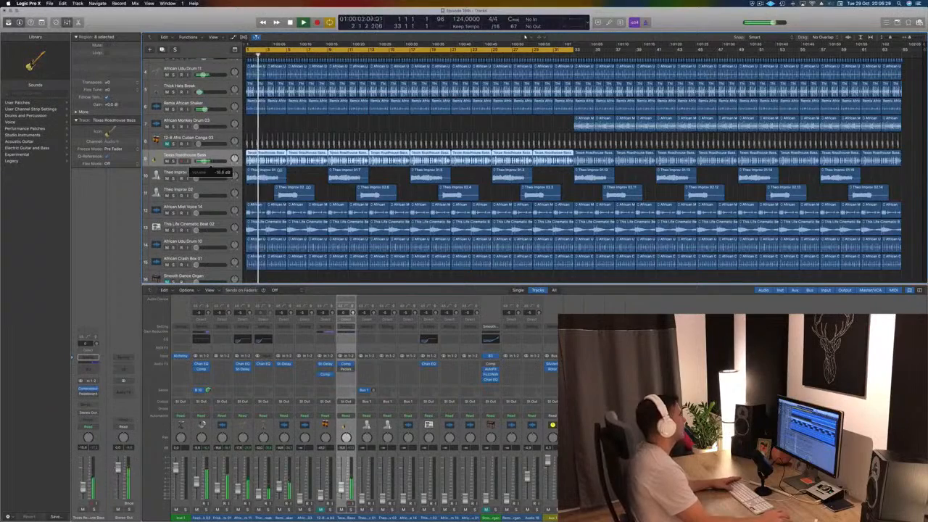
pyautogui.press('space')
pyautogui.press('space')
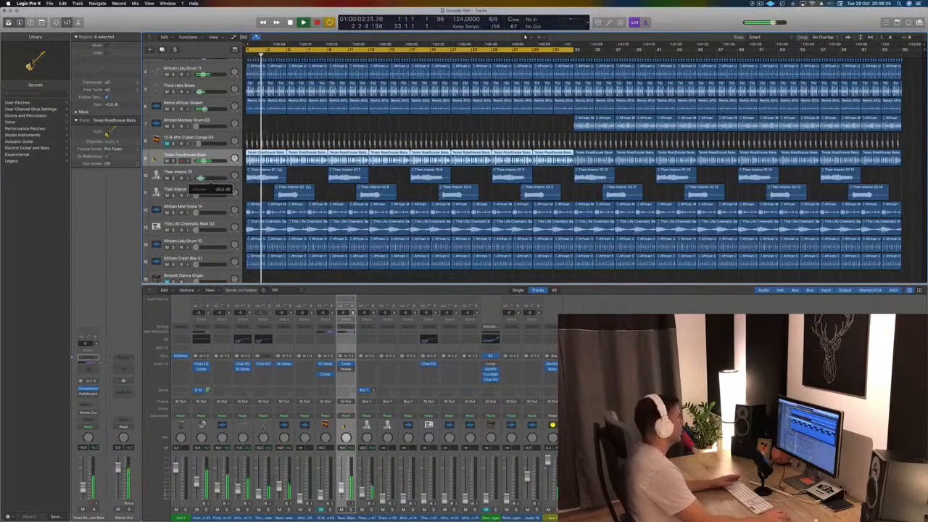
pyautogui.moveTo(203, 179); pyautogui.dragTo(206, 179)
pyautogui.press('Return')
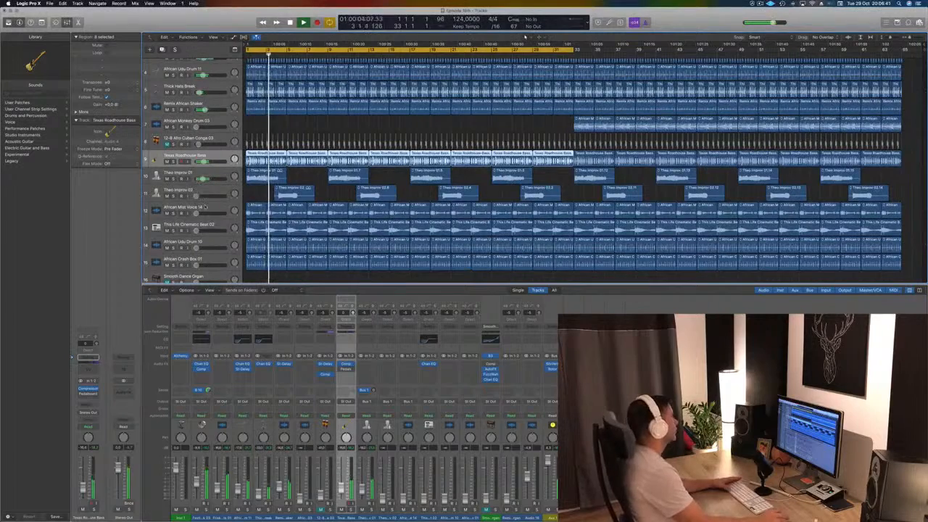
# - Move the African Udu Drum 10 track below Remix African Shaker and add a Channel EQ low cut at 295 Hz, 24 dB/Oct
pyautogui.press('Return')
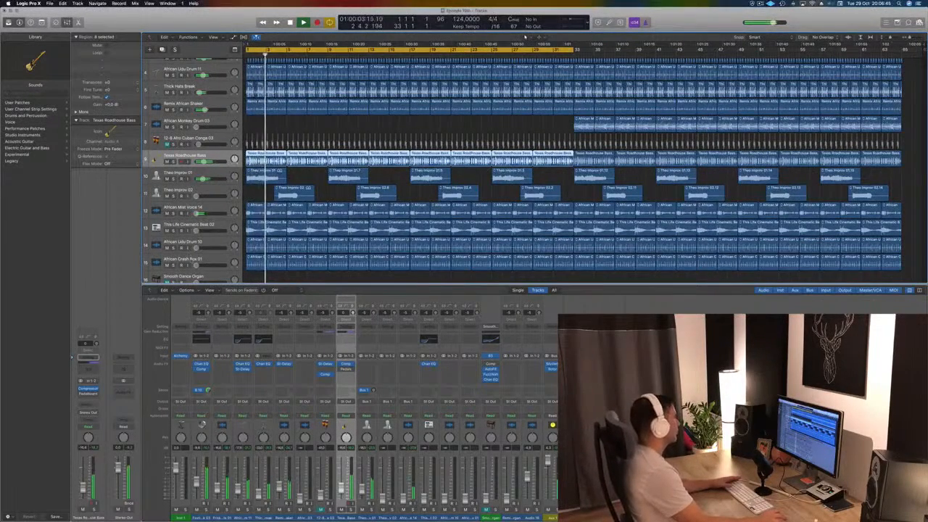
pyautogui.moveTo(219, 243); pyautogui.dragTo(228, 122)
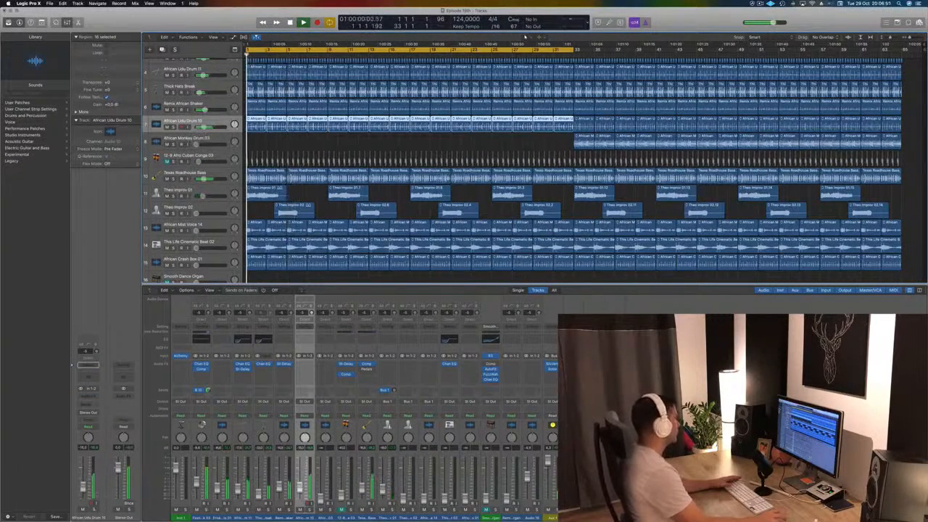
pyautogui.click(89, 380)
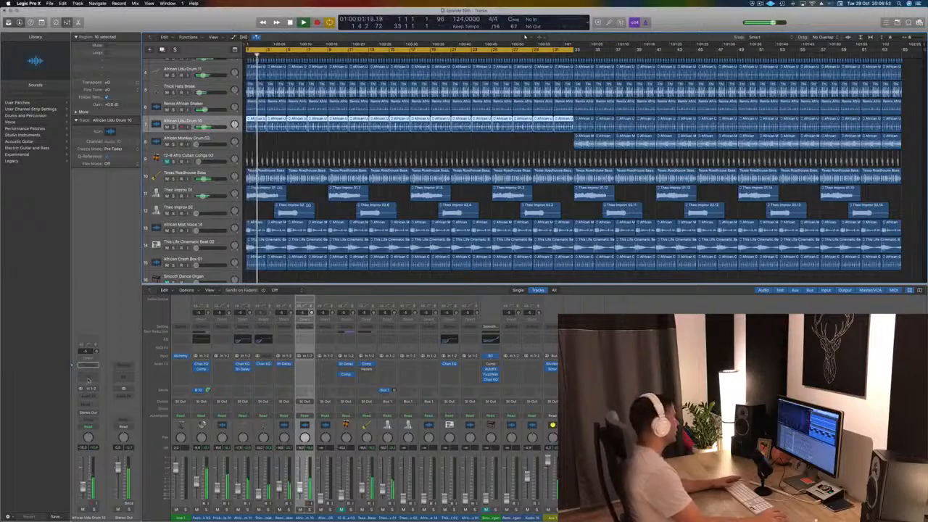
pyautogui.click(47, 53)
pyautogui.moveTo(52, 160); pyautogui.dragTo(240, 161)
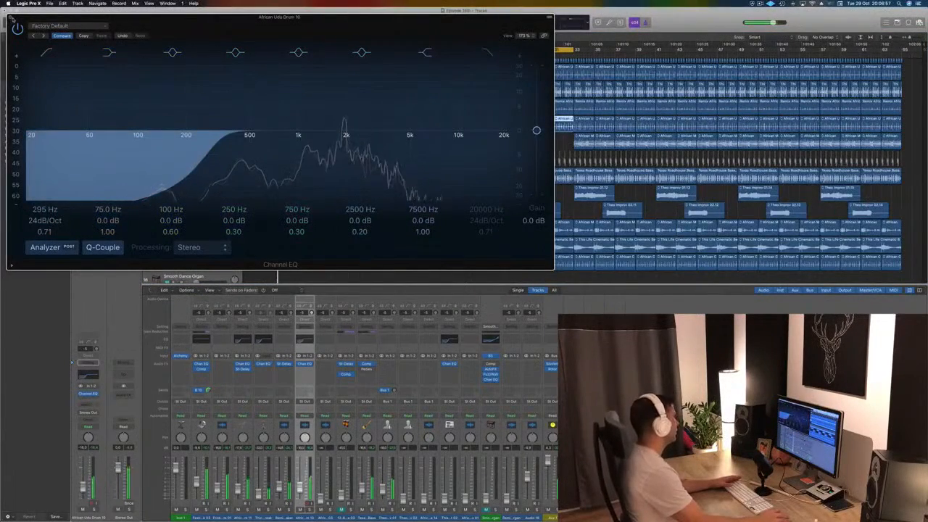
pyautogui.click(10, 17)
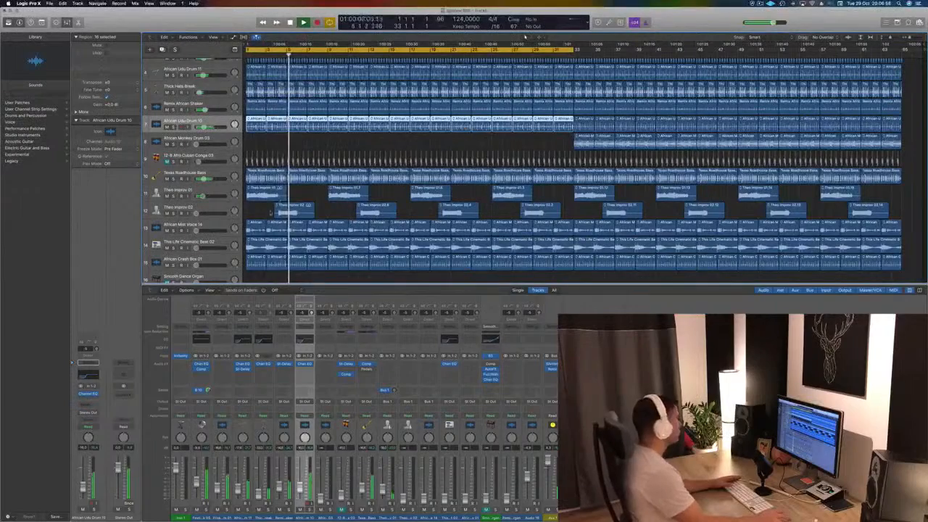
# - Raise the This Life Cinematic Beat 02 volume in the playing mix and mute that track
pyautogui.scroll(-2, 195, 197)
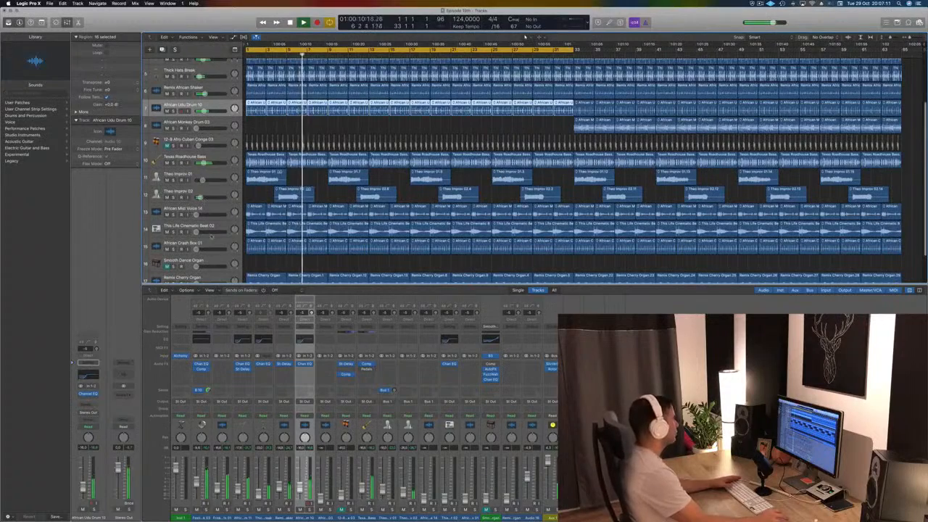
pyautogui.press('Return')
pyautogui.click(189, 213)
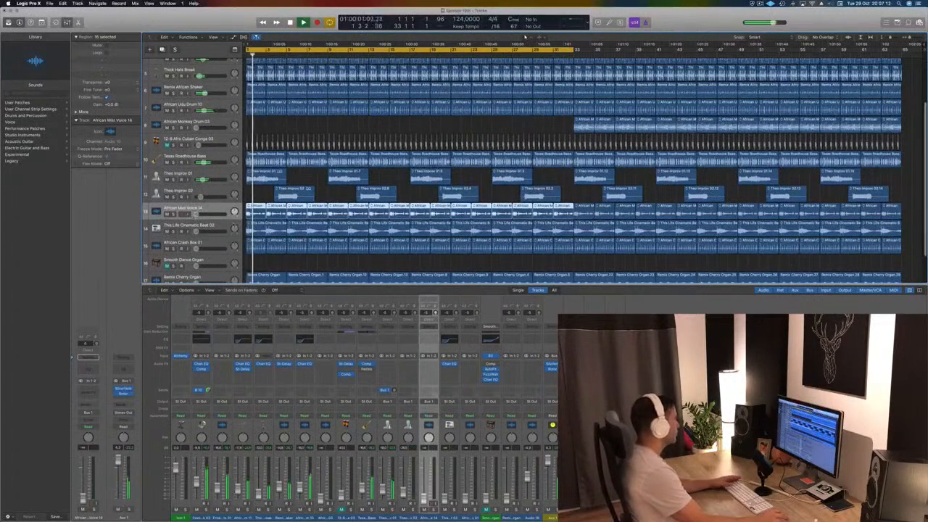
pyautogui.scroll(-1, 224, 224)
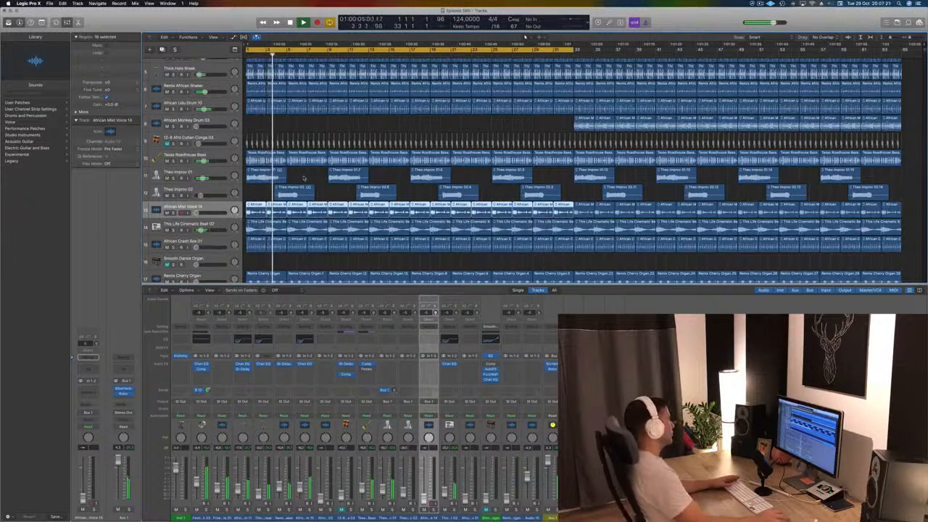
pyautogui.press('space')
pyautogui.click(166, 230)
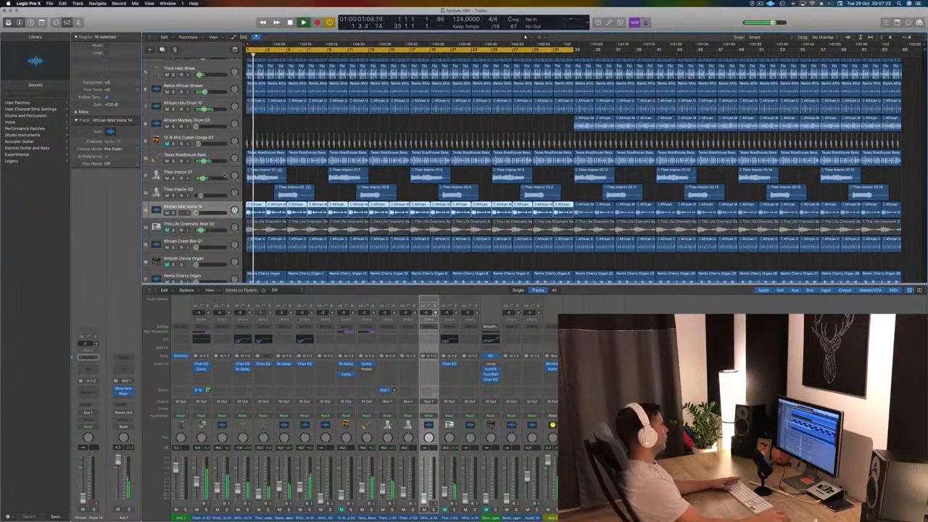
# - Raise the African Crash Box 01 volume and move the track directly below African Udu Drum 10
pyautogui.press('space')
pyautogui.press('space')
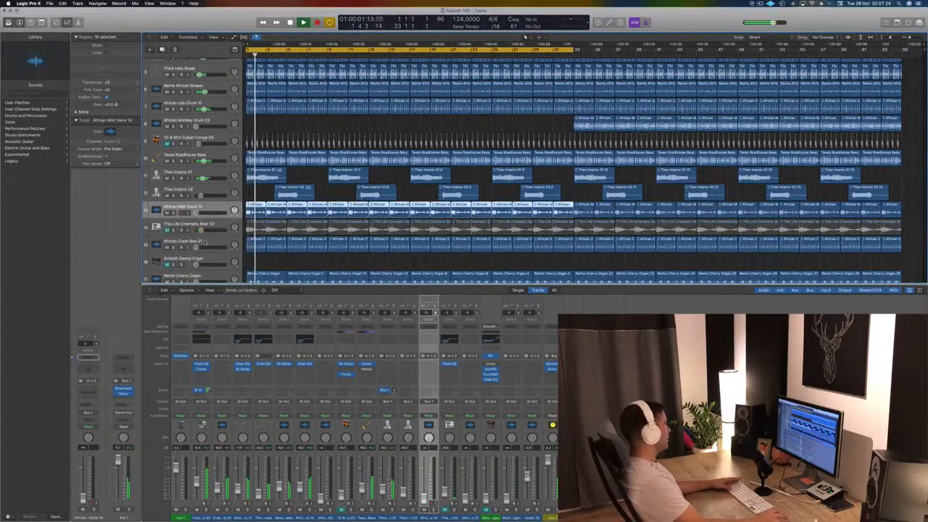
pyautogui.click(212, 241)
pyautogui.moveTo(197, 248); pyautogui.dragTo(206, 121)
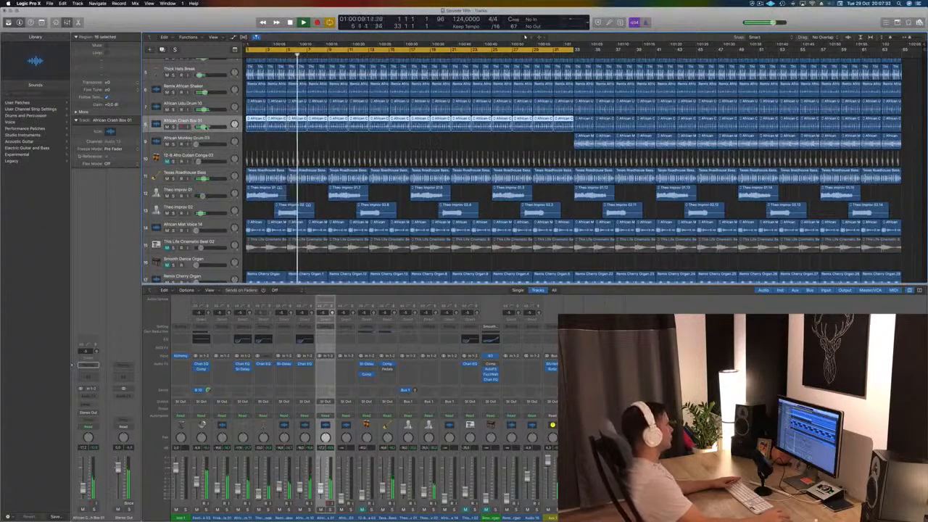
# - Adjust the Remix Cherry Organ volume and raise the African Mist Voice 14 volume
pyautogui.scroll(-3, 208, 169)
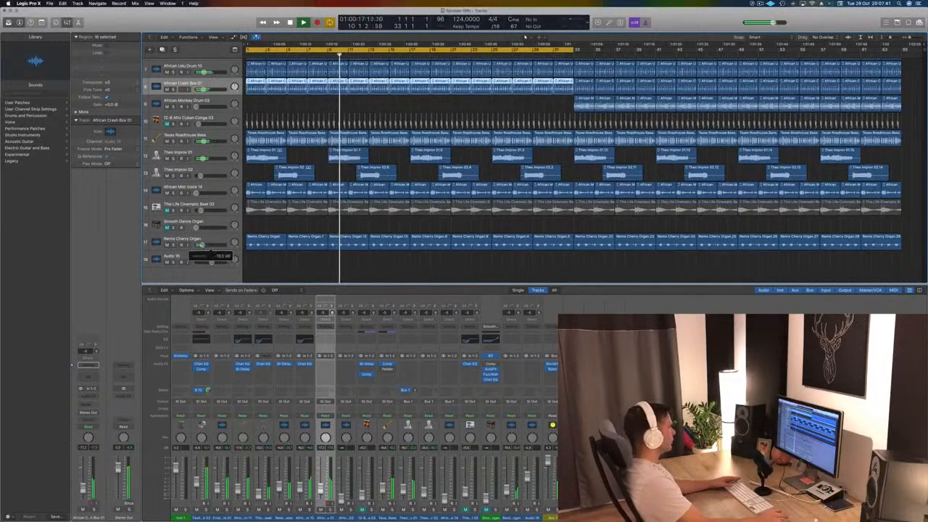
pyautogui.moveTo(204, 245); pyautogui.dragTo(202, 246)
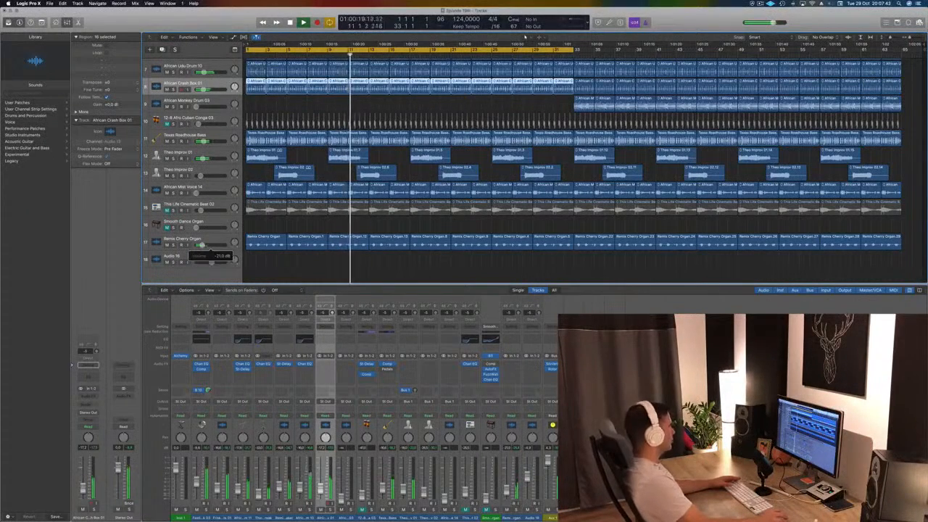
pyautogui.click(200, 194)
pyautogui.moveTo(199, 193); pyautogui.dragTo(211, 195)
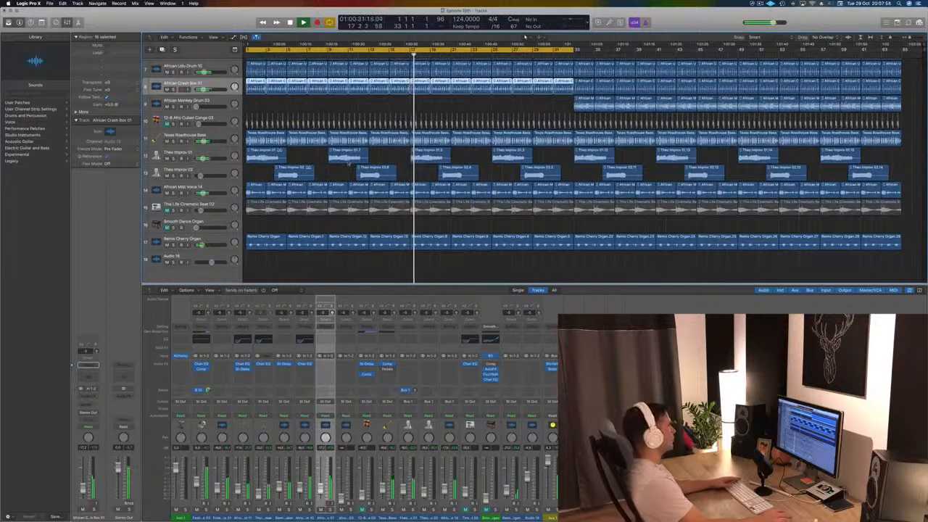
# - Replay the song from the start and delete the African Mist Voice 14 regions from bar 1 to bar 9
pyautogui.press('Return')
pyautogui.click(262, 185)
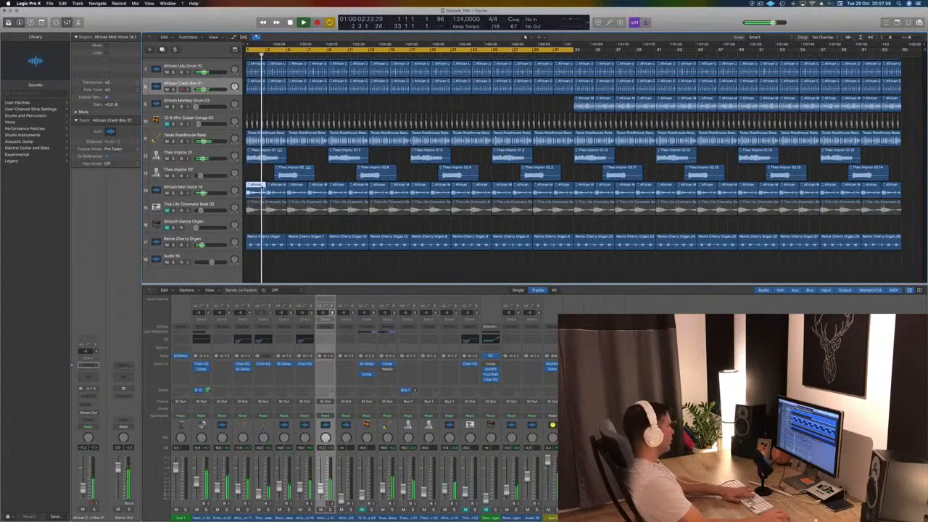
pyautogui.press('Delete')
pyautogui.moveTo(256, 190); pyautogui.dragTo(314, 191)
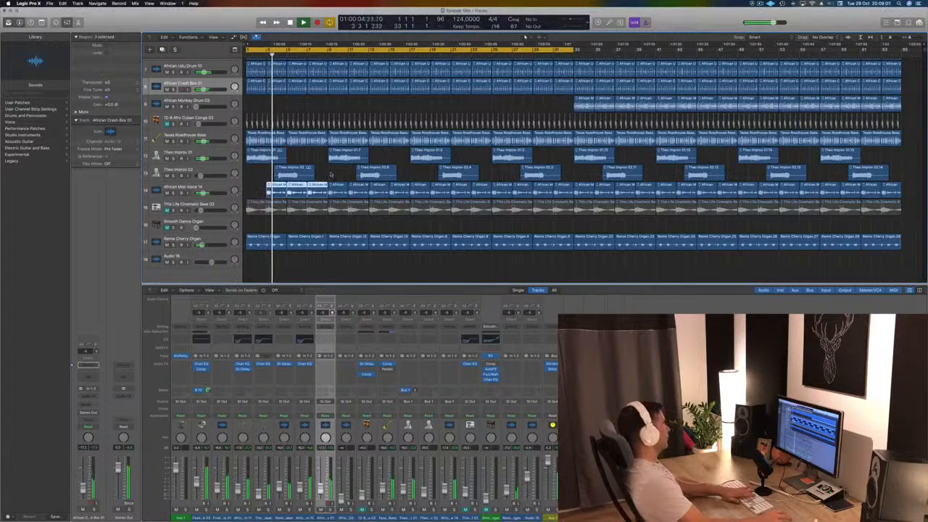
pyautogui.press('Delete')
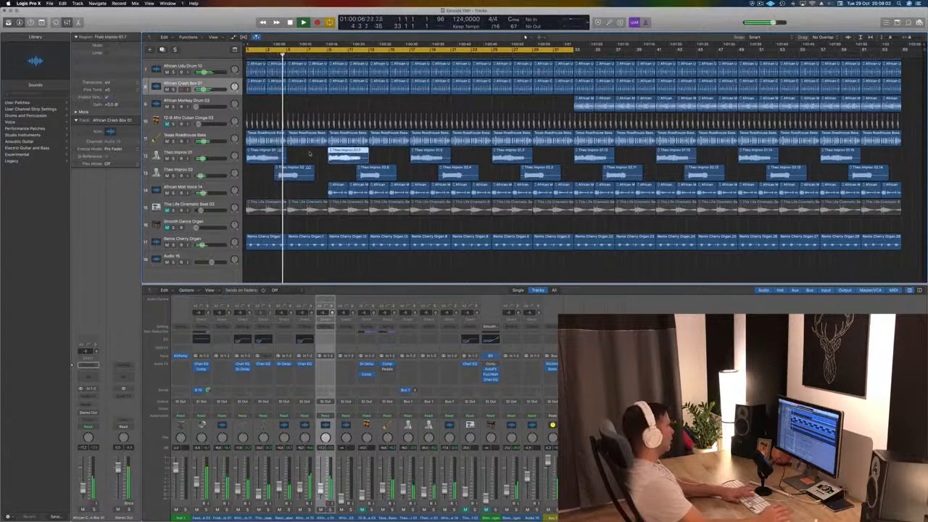
# - Delete the Theo Improv 01, Theo Improv 02 and Remix Cherry Organ regions between bars 9 and 17
pyautogui.click(371, 172)
pyautogui.press('Delete')
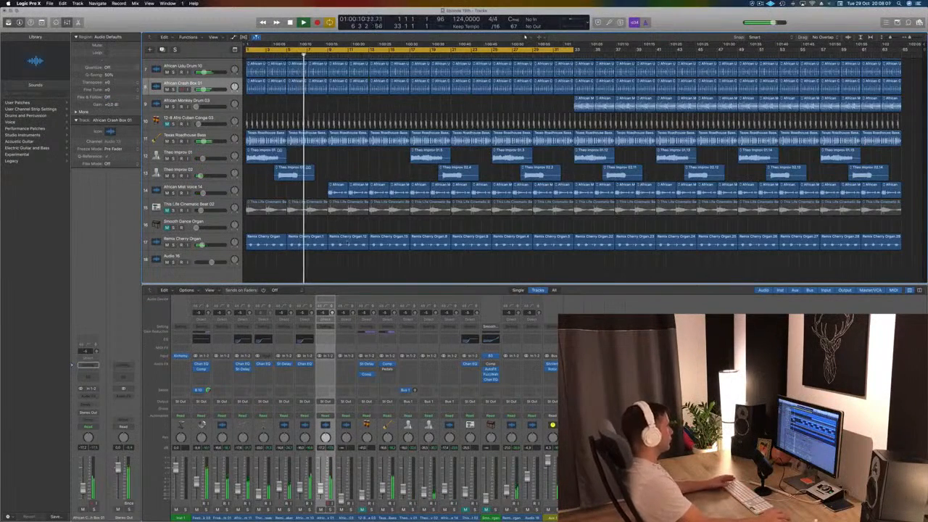
pyautogui.click(347, 242)
pyautogui.press('Delete')
pyautogui.click(384, 245)
pyautogui.press('Delete')
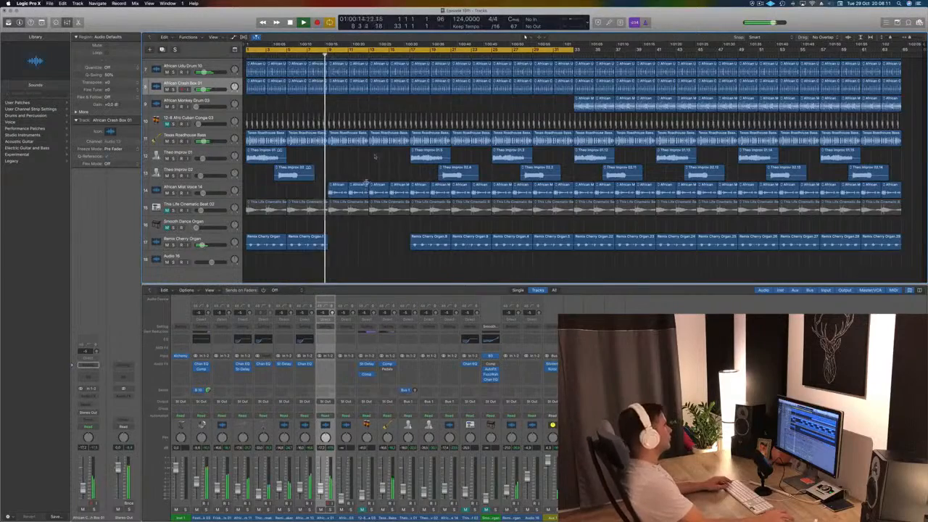
# - Delete the four Theo Improv 01 and Theo Improv 02 regions between bars 17 and 33
pyautogui.scroll(5, 374, 155)
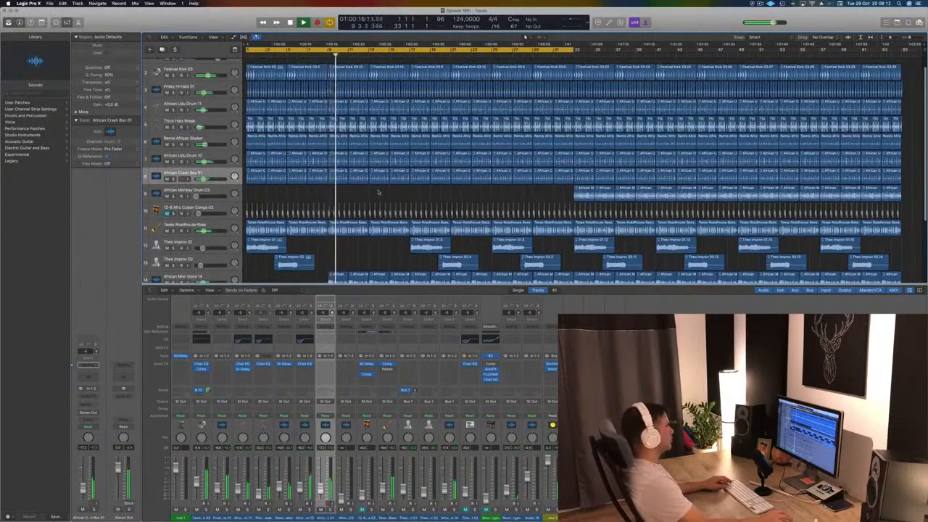
pyautogui.scroll(-4, 378, 192)
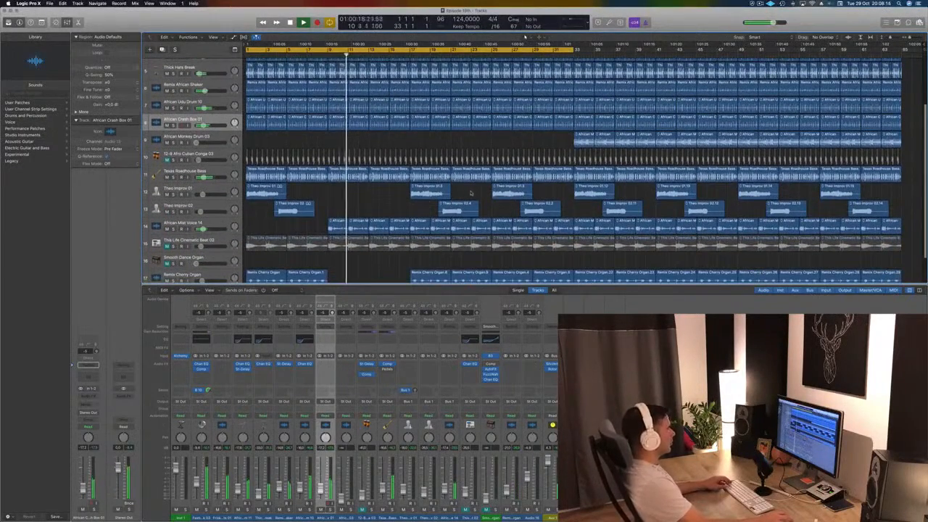
pyautogui.moveTo(406, 188); pyautogui.dragTo(561, 213)
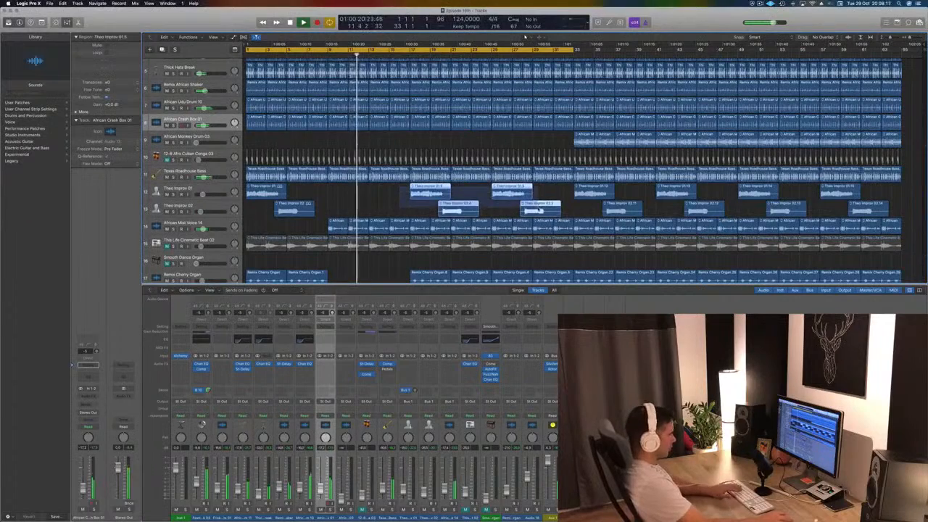
pyautogui.press('Delete')
# - Delete the African Mist Voice 14 and This Life Cinematic Beat 02 regions between bars 17 and 25
pyautogui.scroll(-1, 425, 206)
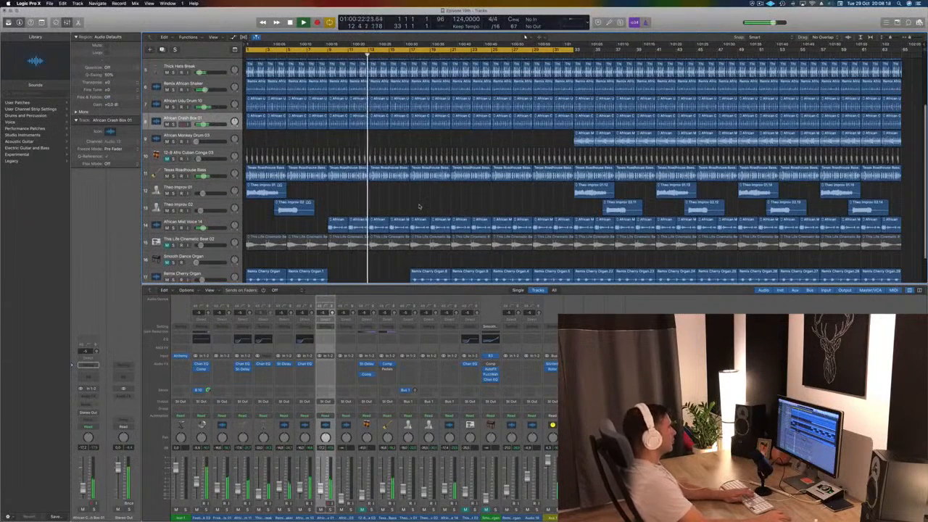
pyautogui.moveTo(418, 206); pyautogui.dragTo(482, 247)
pyautogui.press('Delete')
# - Move the first five African Monkey Drum 03 regions to bar 17 and delete the two Remix Cherry Organ regions between bars 17 and 25
pyautogui.moveTo(547, 135); pyautogui.dragTo(662, 142)
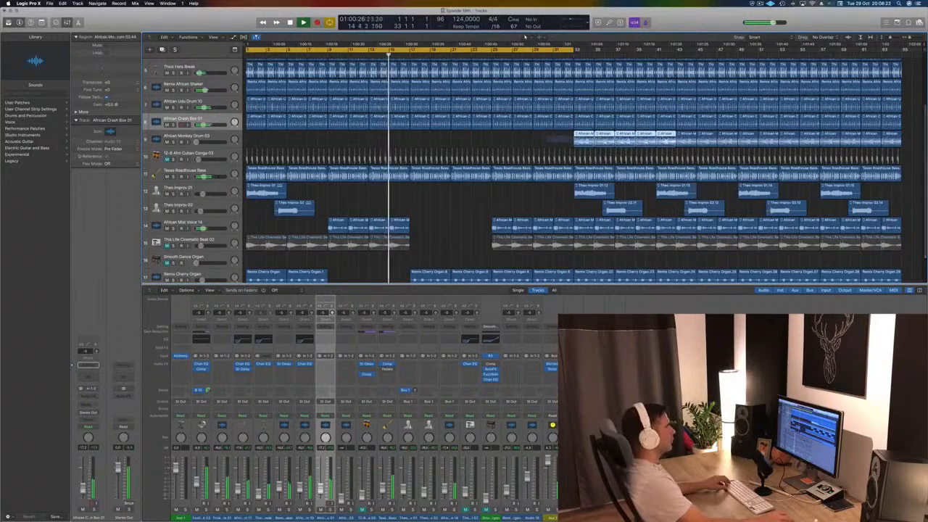
pyautogui.moveTo(588, 136); pyautogui.dragTo(425, 139)
pyautogui.scroll(-3, 428, 210)
pyautogui.moveTo(422, 221); pyautogui.dragTo(488, 249)
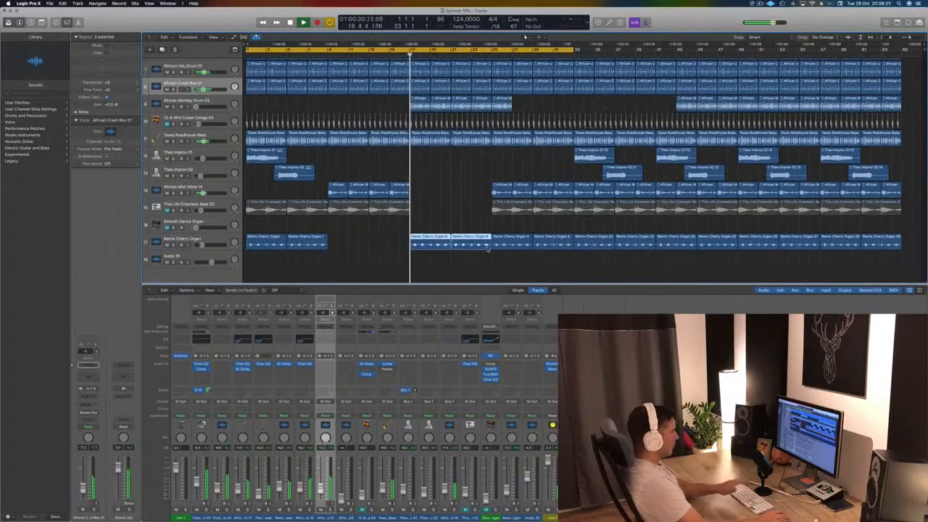
pyautogui.press('Delete')
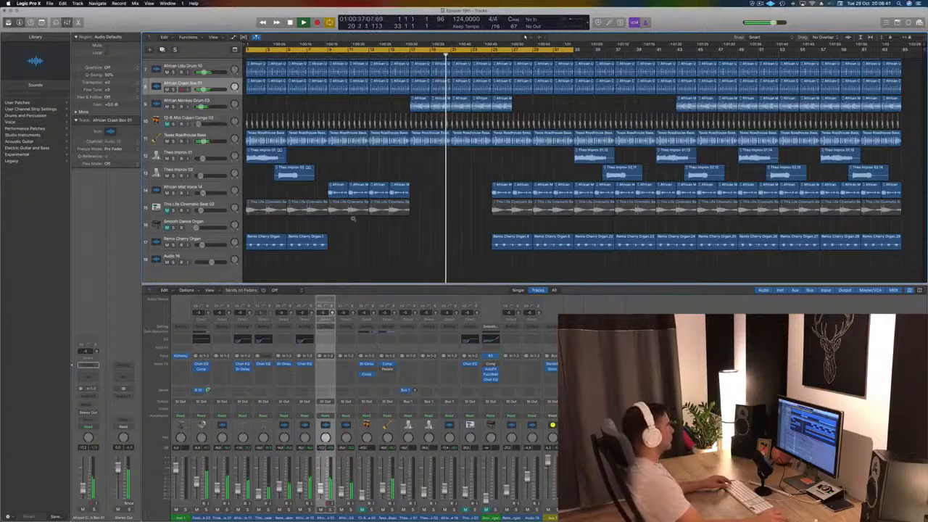
# - Open the Compressor on the Texas Roadhouse Bass track, check its metering during playback and close the plug-in window
pyautogui.scroll(-2, 353, 219)
pyautogui.scroll(-4, 297, 226)
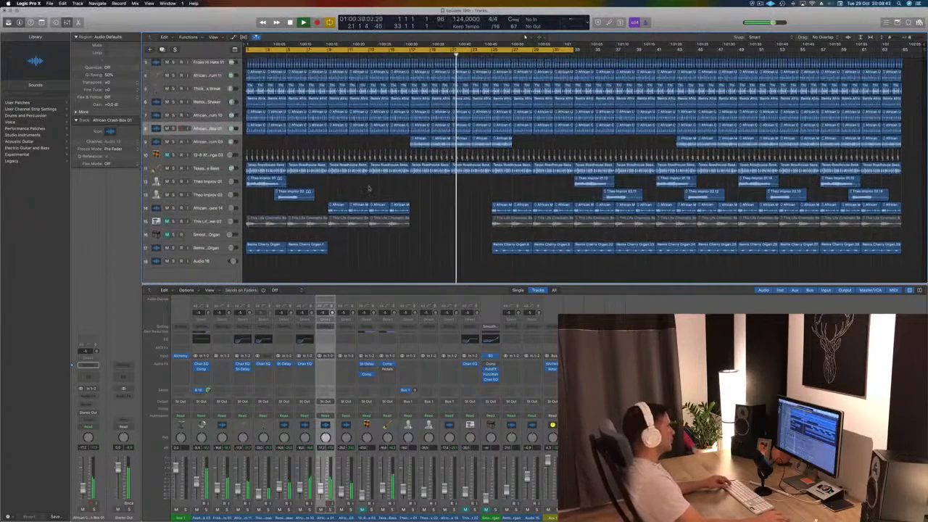
pyautogui.scroll(-1, 246, 196)
pyautogui.press('space')
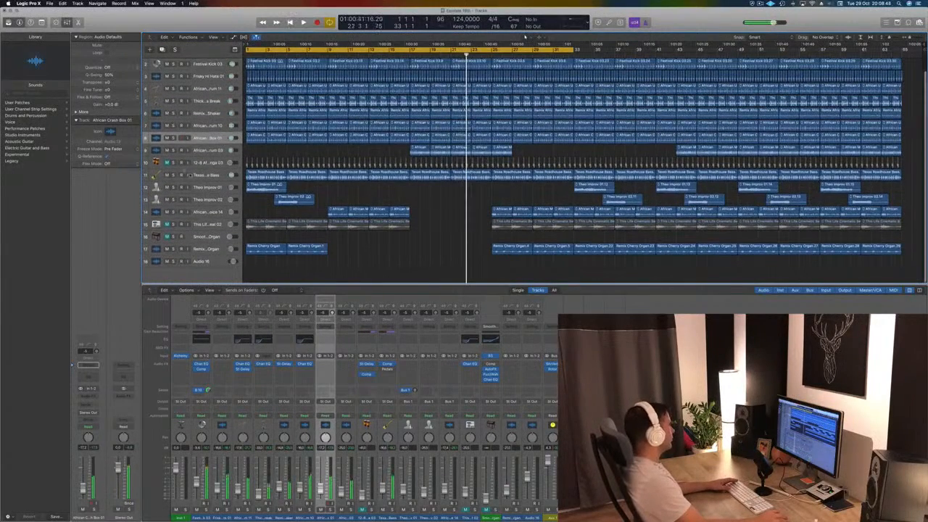
pyautogui.click(207, 176)
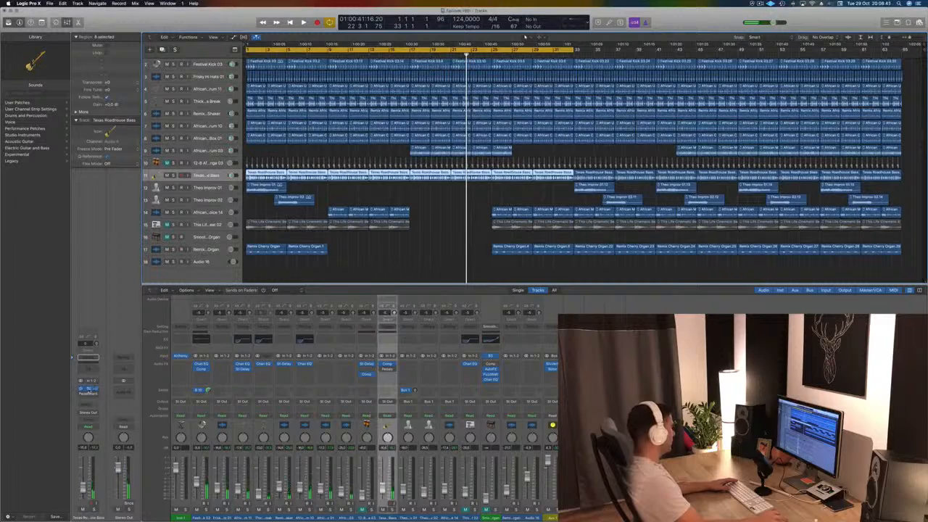
pyautogui.click(89, 390)
pyautogui.press('space')
pyautogui.click(433, 174)
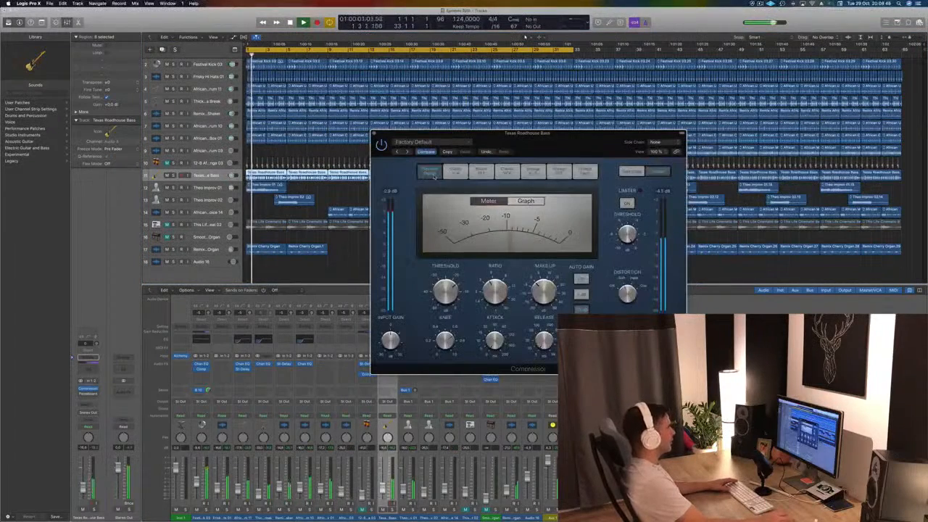
pyautogui.moveTo(476, 131); pyautogui.dragTo(512, 134)
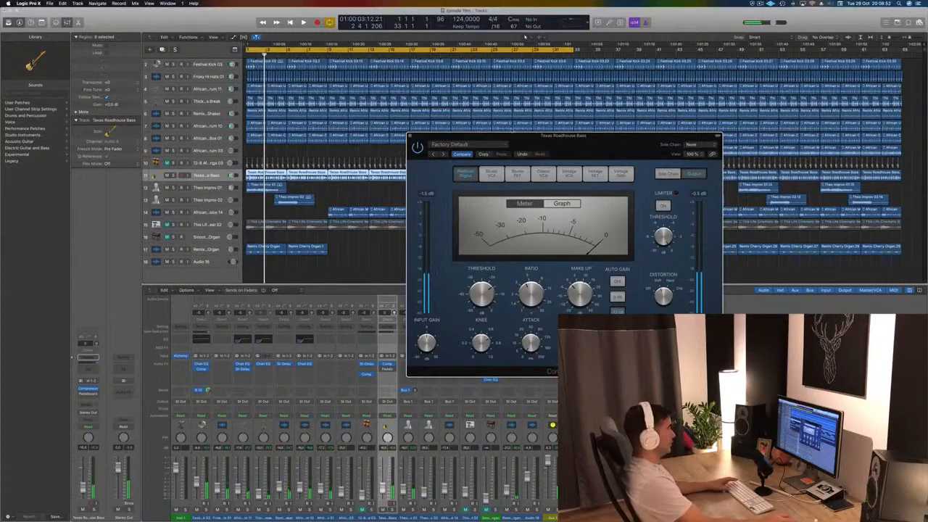
pyautogui.press('space')
pyautogui.moveTo(512, 134); pyautogui.dragTo(488, 135)
pyautogui.click(386, 138)
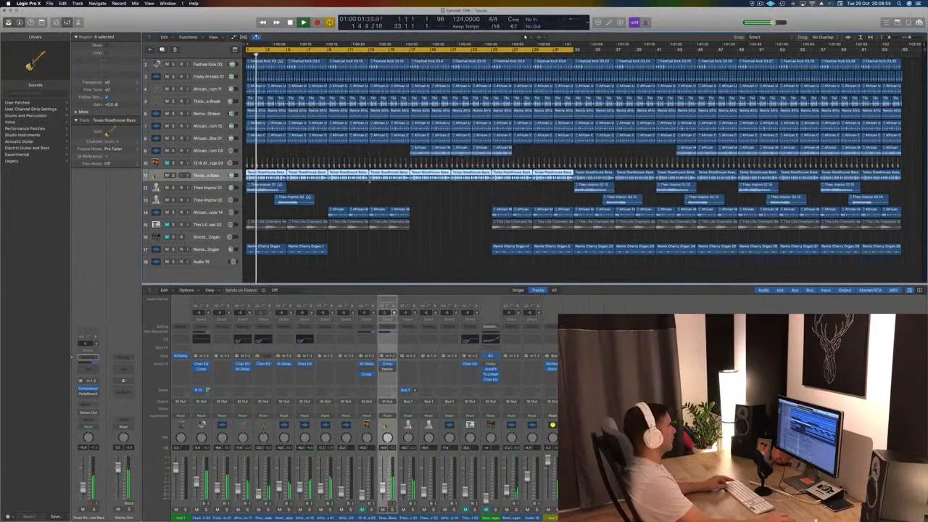
# - Hide the mixer, enlarge the track heights to fill the arrangement area and restart playback from bar 1
pyautogui.scroll(-1, 355, 197)
pyautogui.scroll(3, 359, 201)
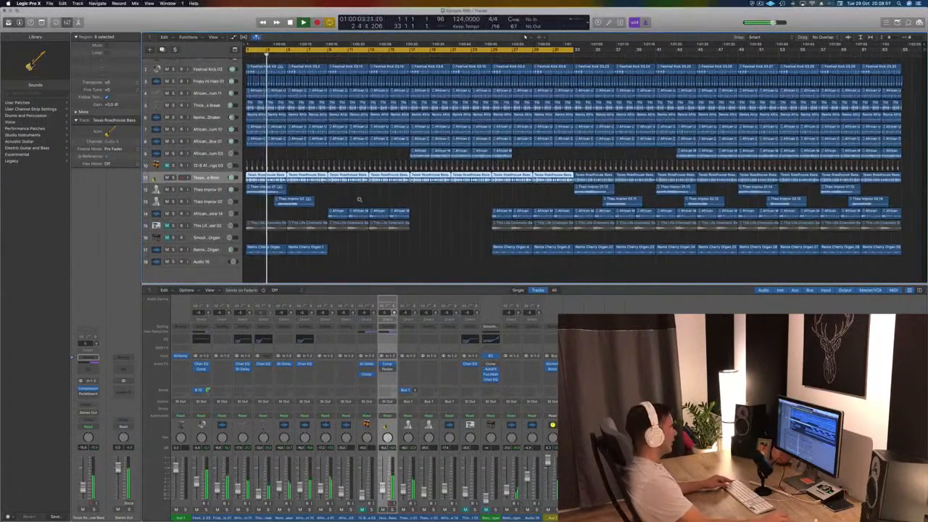
pyautogui.press('x')
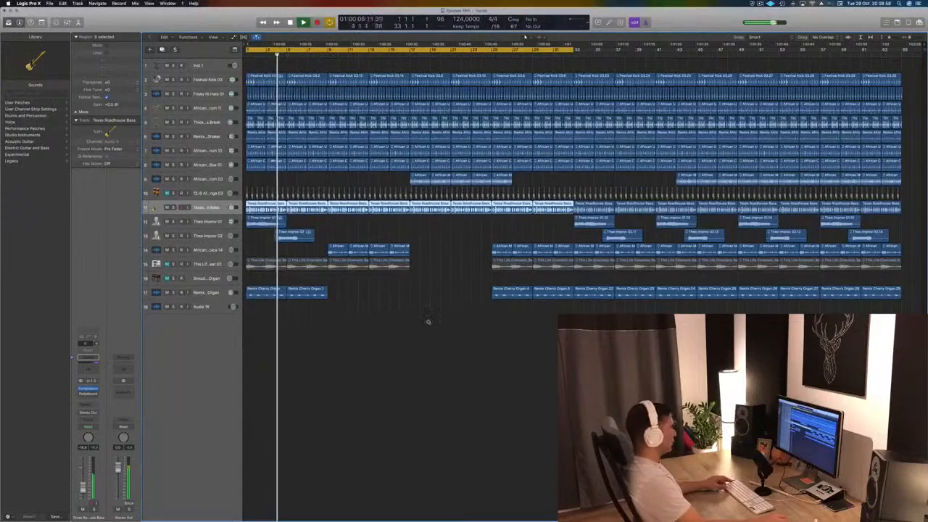
pyautogui.scroll(2, 428, 321)
pyautogui.scroll(3, 428, 321)
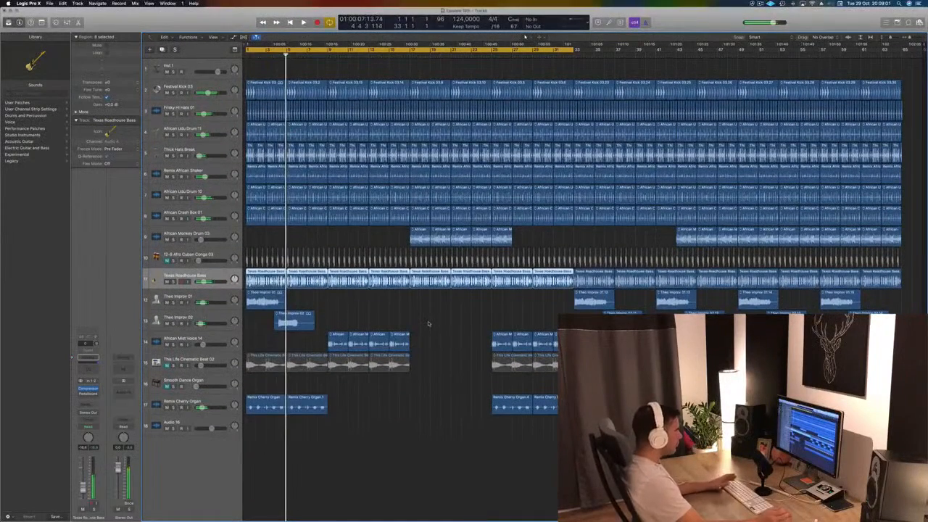
pyautogui.press('Return')
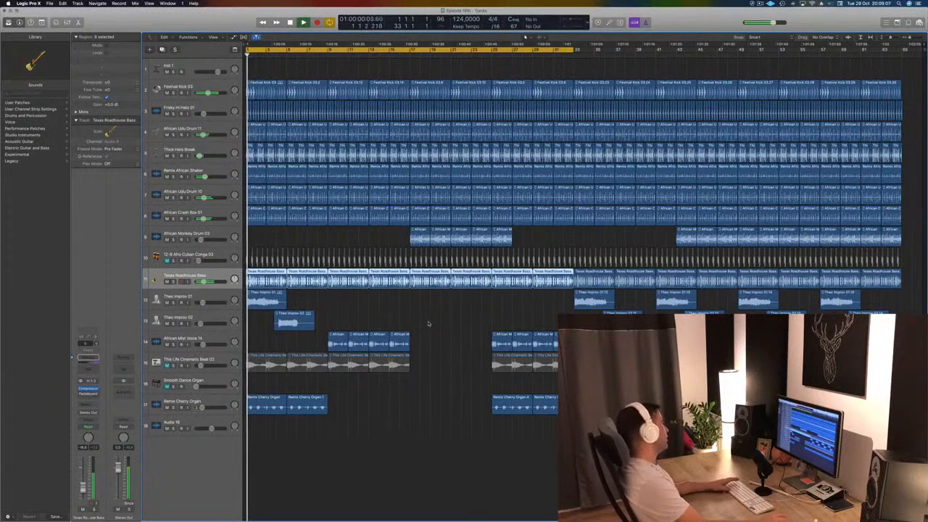
# - Delete the 12-8 Afro Cuban Conga 03 track together with its regions
pyautogui.click(220, 258)
pyautogui.press('Delete')
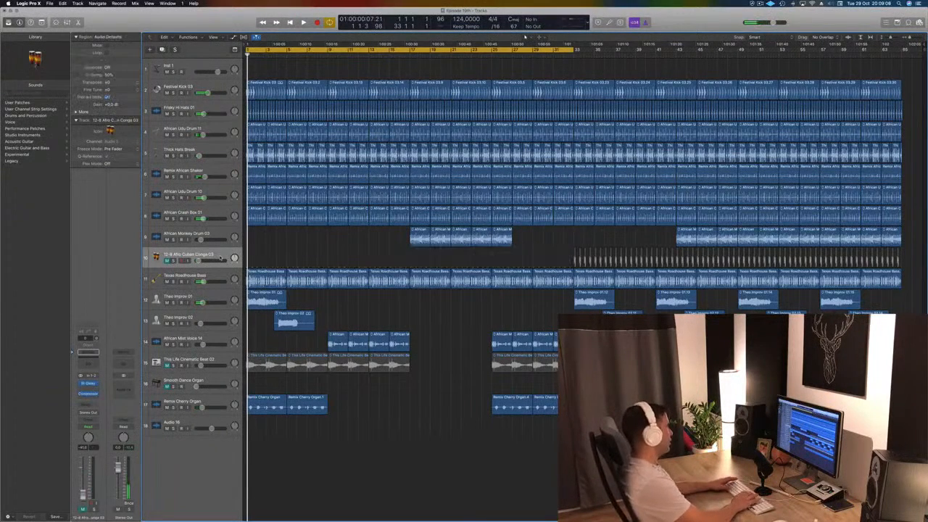
pyautogui.press('super+Delete')
pyautogui.press('Return')
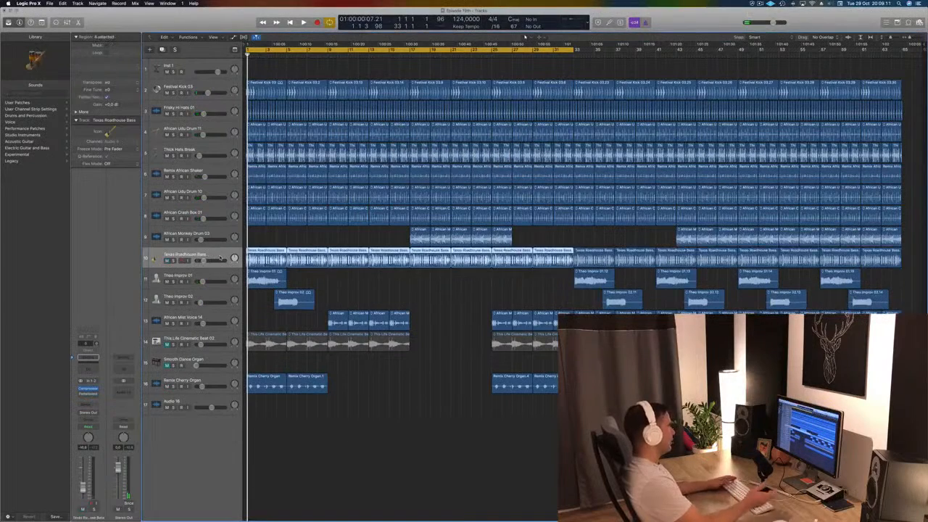
# - Delete the This Life Cinematic Beat 02 track with its regions, plus the Smooth Dance Organ and Audio 16 tracks
pyautogui.click(212, 336)
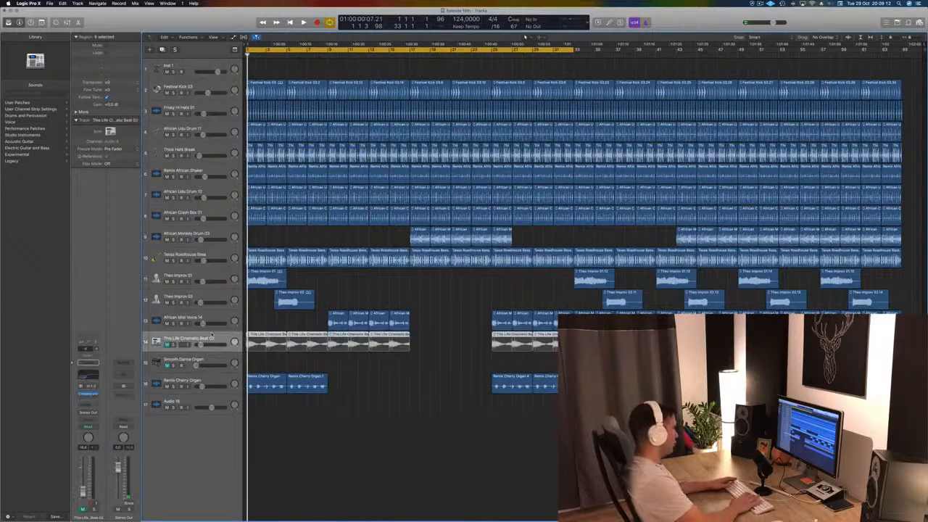
pyautogui.press('Delete')
pyautogui.press('super+Delete')
pyautogui.press('Return')
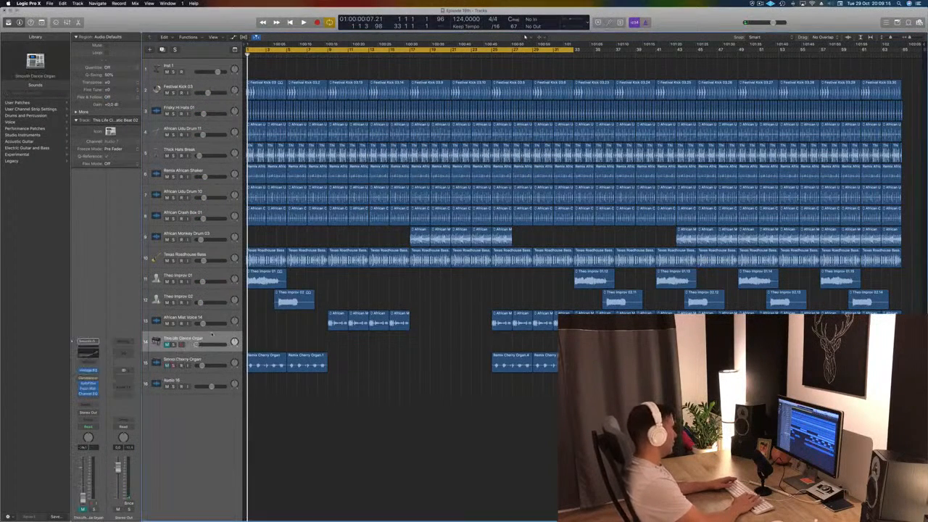
pyautogui.press('super+Delete')
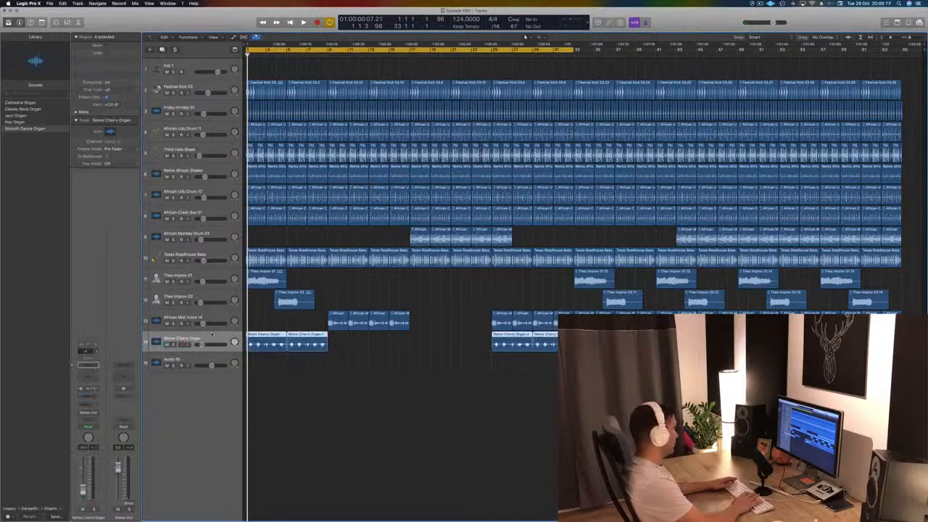
pyautogui.press('Down')
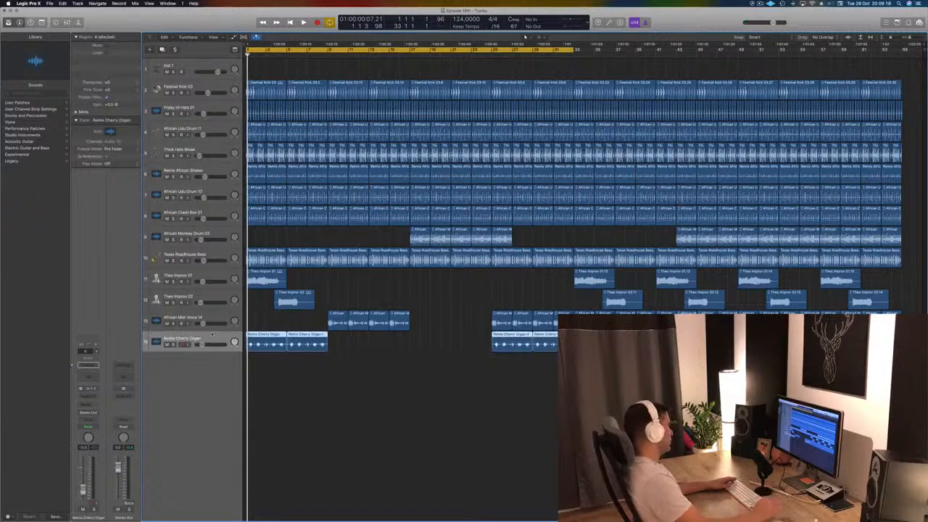
pyautogui.press('super+Delete')
# - Lower the Remix Cherry Organ volume while playing the mix from the start
pyautogui.press('space')
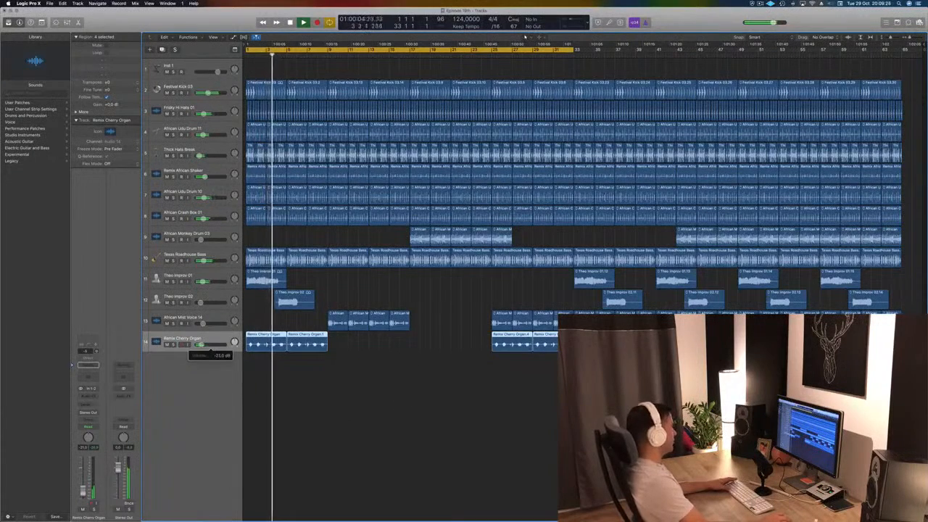
pyautogui.click(387, 292)
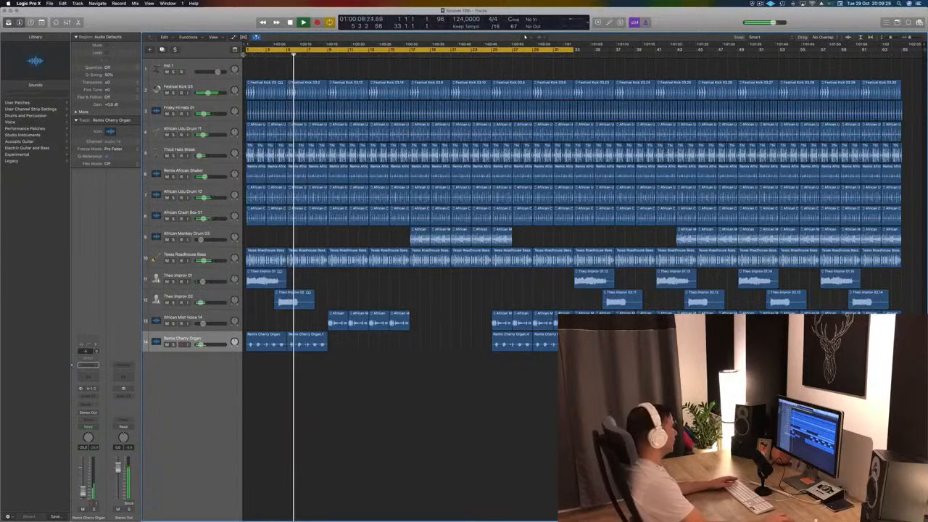
pyautogui.press('space')
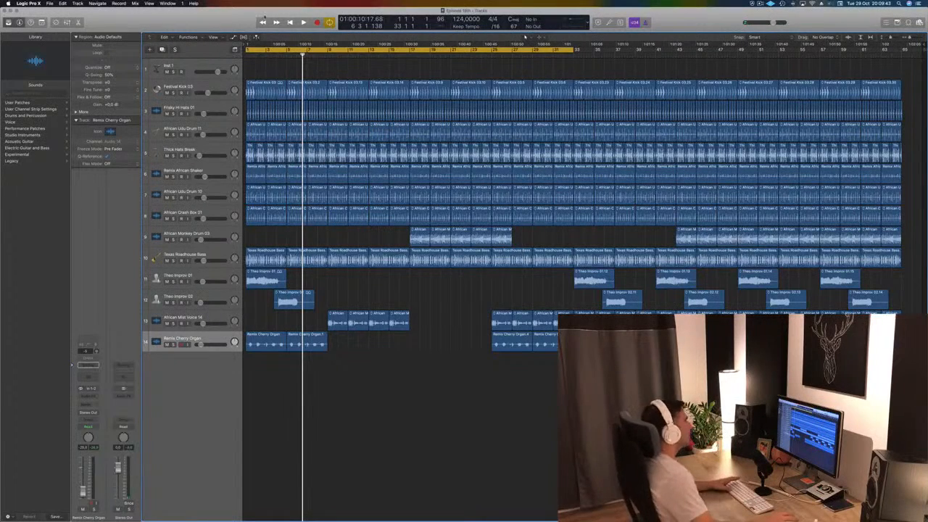
# - Move the cycle range to bars 17 to 49 and play from its start
pyautogui.press('space')
pyautogui.moveTo(280, 49); pyautogui.dragTo(446, 51)
pyautogui.press('space')
pyautogui.press('space')
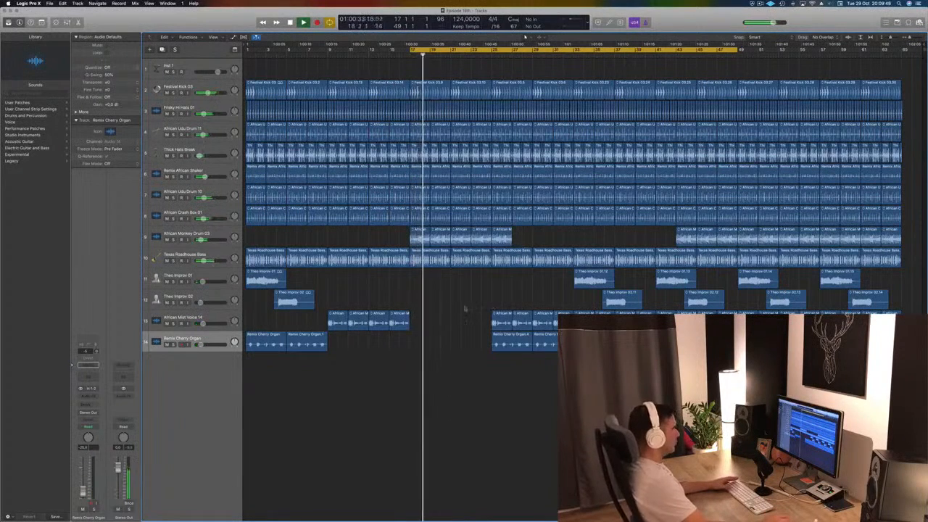
# - Delete the Remix Cherry Organ regions starting at bar 25 and the African Monkey Drum 03 region at bar 25
pyautogui.click(497, 341)
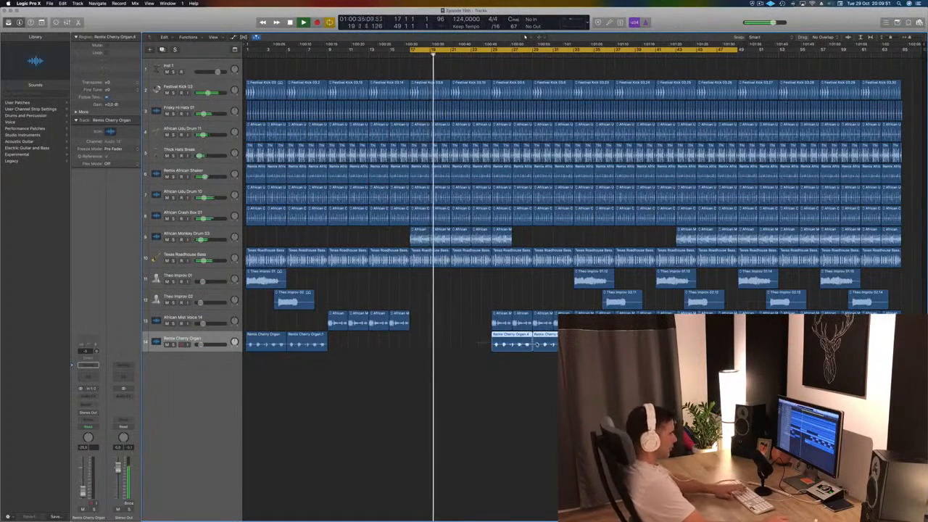
pyautogui.press('Delete')
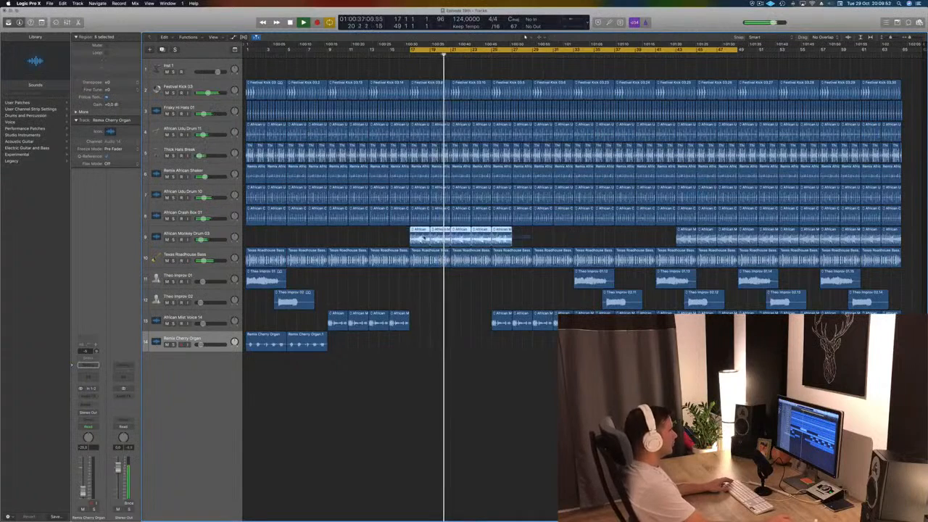
pyautogui.click(500, 237)
pyautogui.press('Delete')
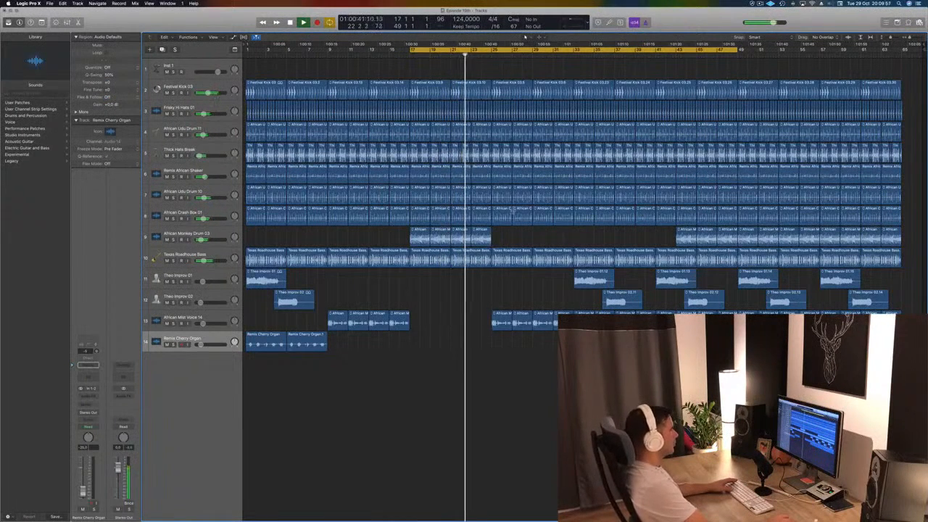
# - Delete the regions between bars 25 and 33 on the five tracks from African Udu Drum 11 through African Crash Box 01
pyautogui.moveTo(506, 228); pyautogui.dragTo(573, 125)
pyautogui.press('Delete')
pyautogui.press('space')
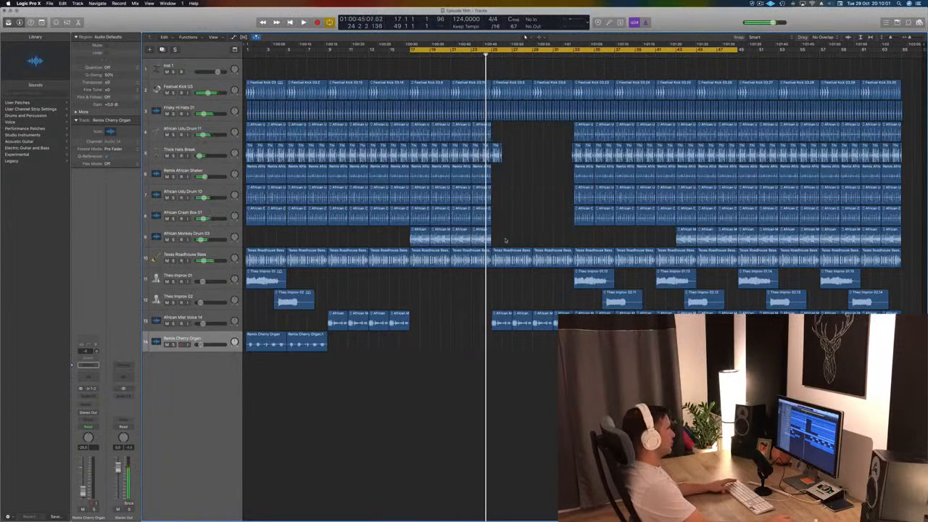
# - Copy the African Monkey Drum 03 regions to bar 25, start the cycle range at bar 25 and remove the leftover Thick Hats Break region
pyautogui.moveTo(506, 232)
pyautogui.mouseDown()
pyautogui.moveTo(411, 229)
pyautogui.moveTo(497, 237)
pyautogui.mouseUp()
pyautogui.press('space')
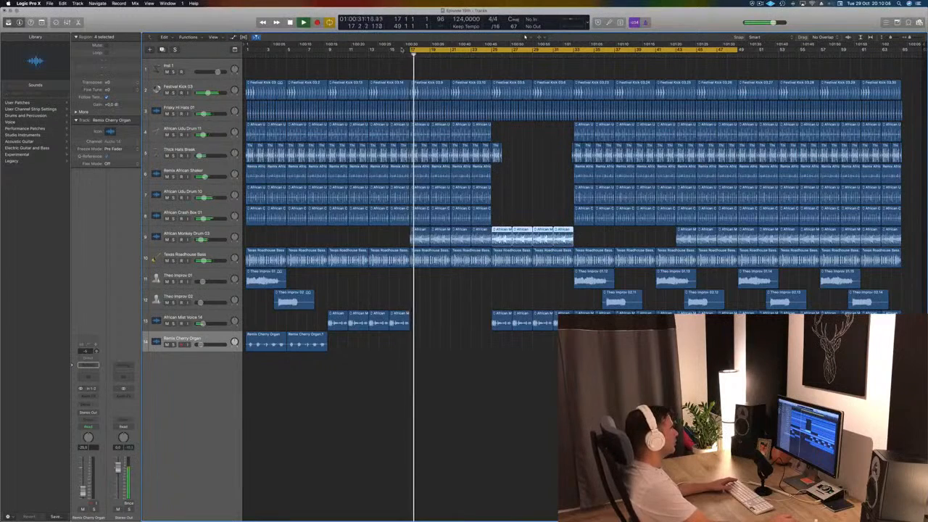
pyautogui.moveTo(411, 50); pyautogui.dragTo(493, 54)
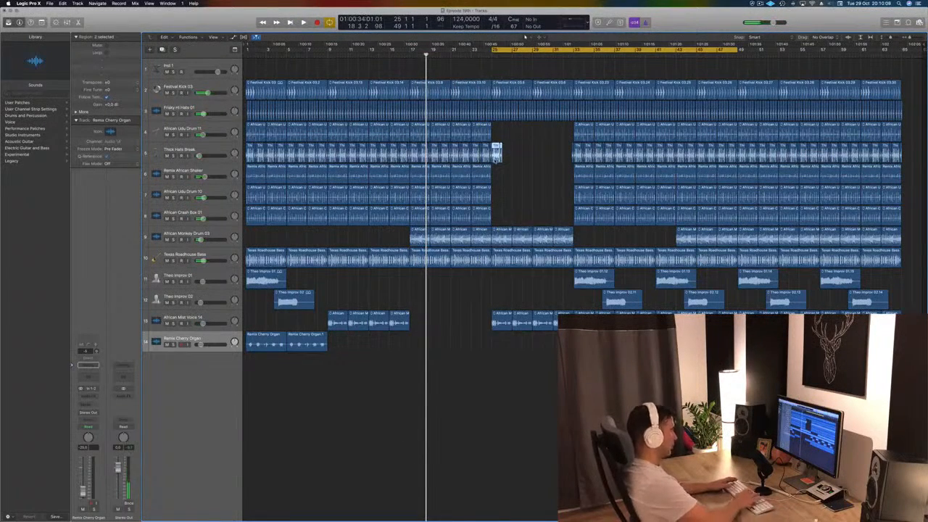
pyautogui.press('space')
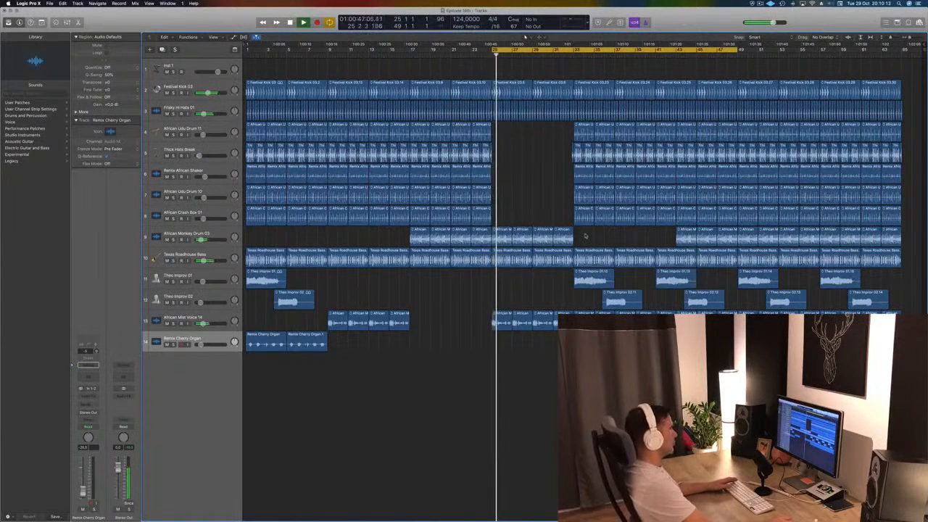
# - Delete the African Monkey Drum 03 and Texas Roadhouse Bass regions between bars 25 and 33
pyautogui.press('Delete')
pyautogui.press('space')
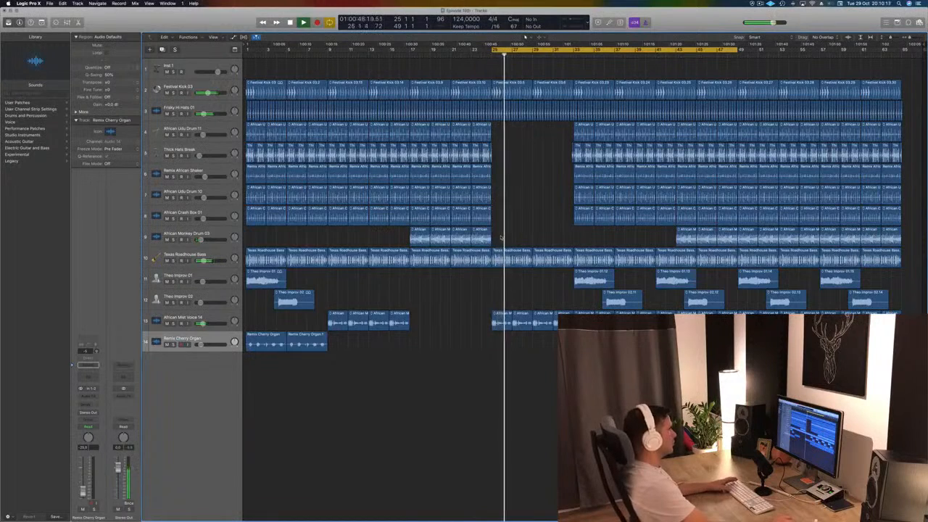
pyautogui.moveTo(525, 244); pyautogui.dragTo(553, 267)
pyautogui.press('Delete')
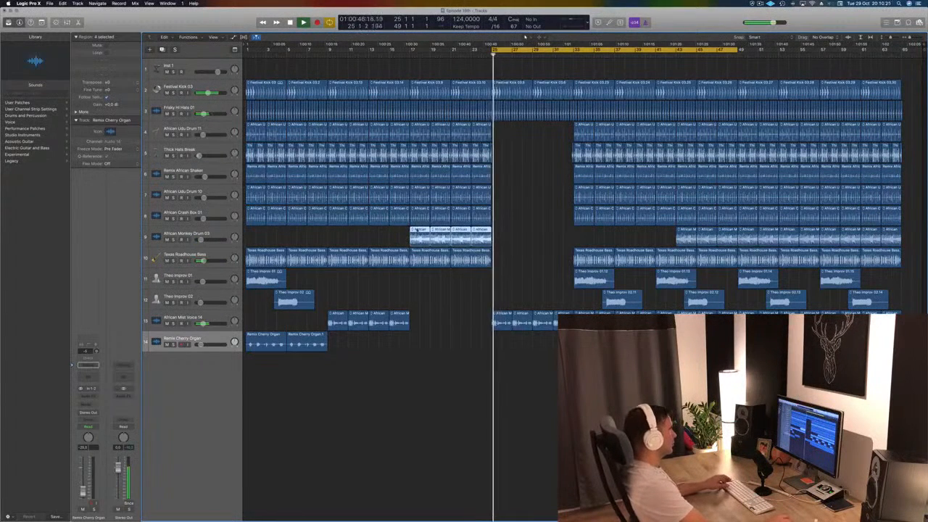
# - Copy the four African Monkey Drum 03 regions from bar 17 to bar 25 and delete the Frisky Hi Hats 01 regions between bars 25 and 33
pyautogui.moveTo(418, 231); pyautogui.dragTo(498, 230)
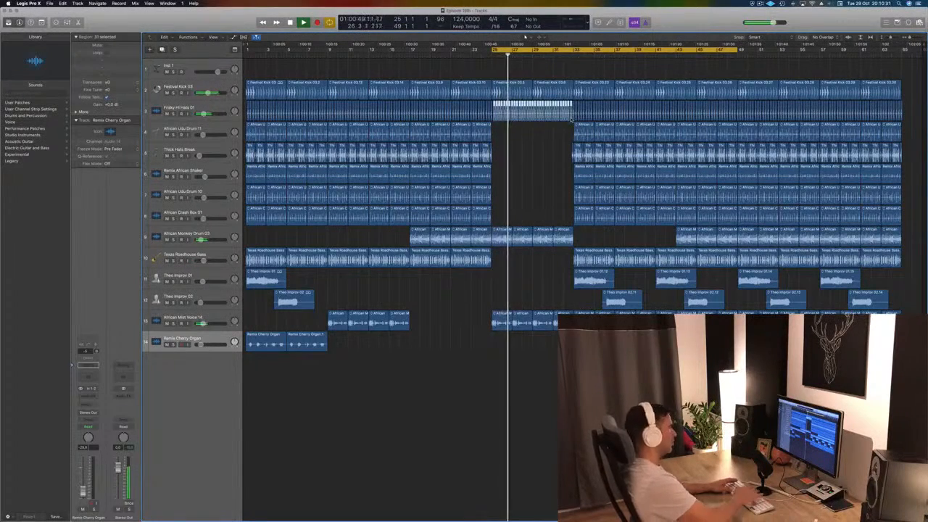
pyautogui.press('Delete')
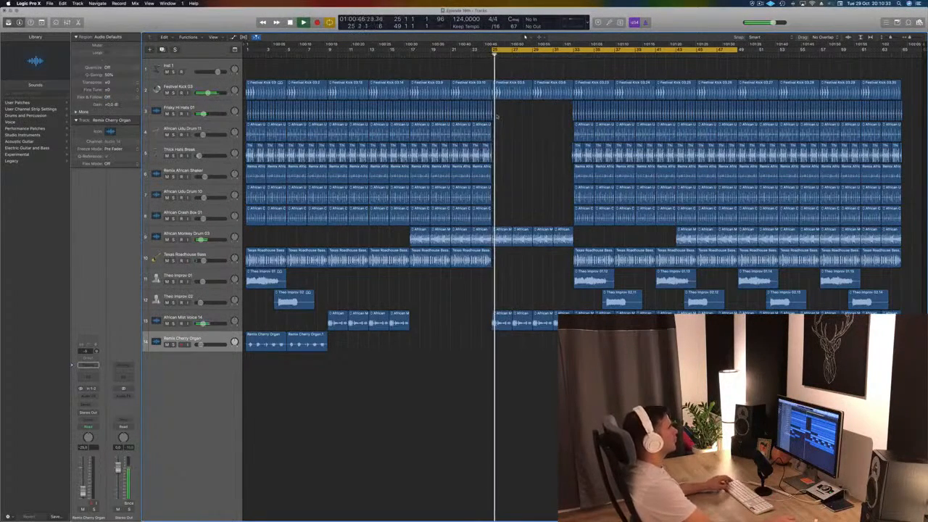
# - Add a Channel EQ to the African Monkey Drum 03 track with a low cut at about 250 Hz
pyautogui.scroll(3, 520, 122)
pyautogui.scroll(-2, 540, 177)
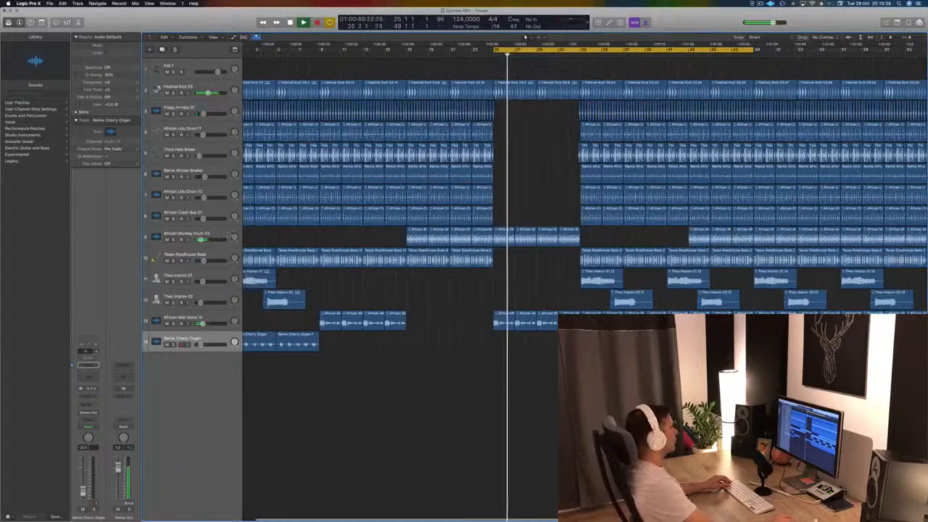
pyautogui.click(221, 236)
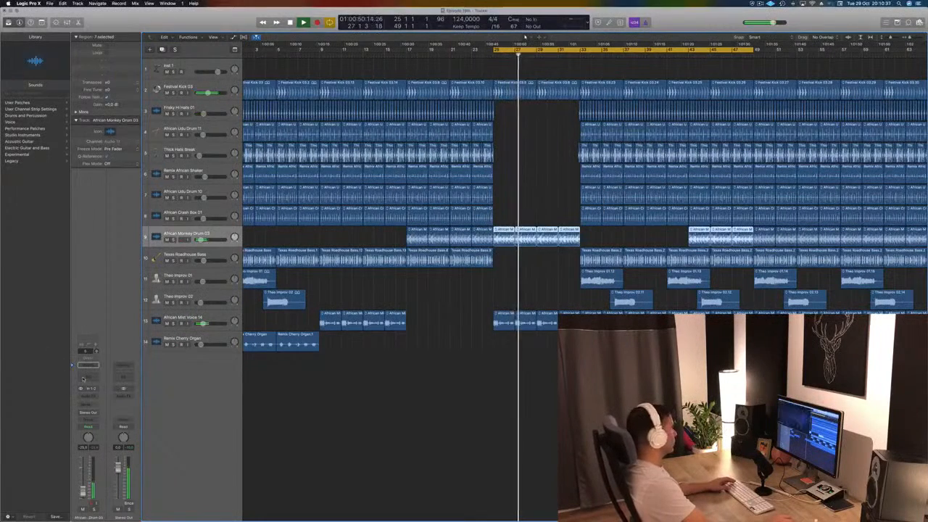
pyautogui.click(87, 365)
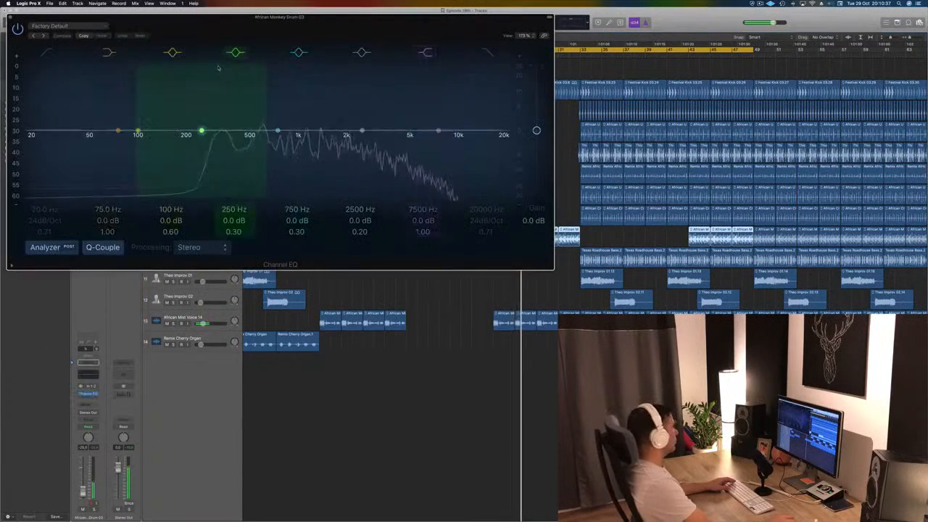
pyautogui.click(46, 53)
pyautogui.moveTo(66, 116); pyautogui.dragTo(238, 116)
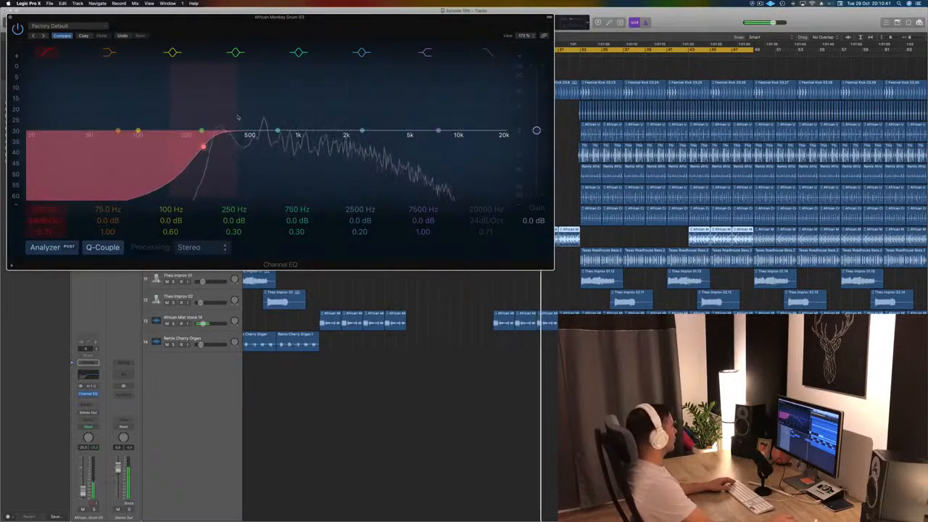
pyautogui.press('super+w')
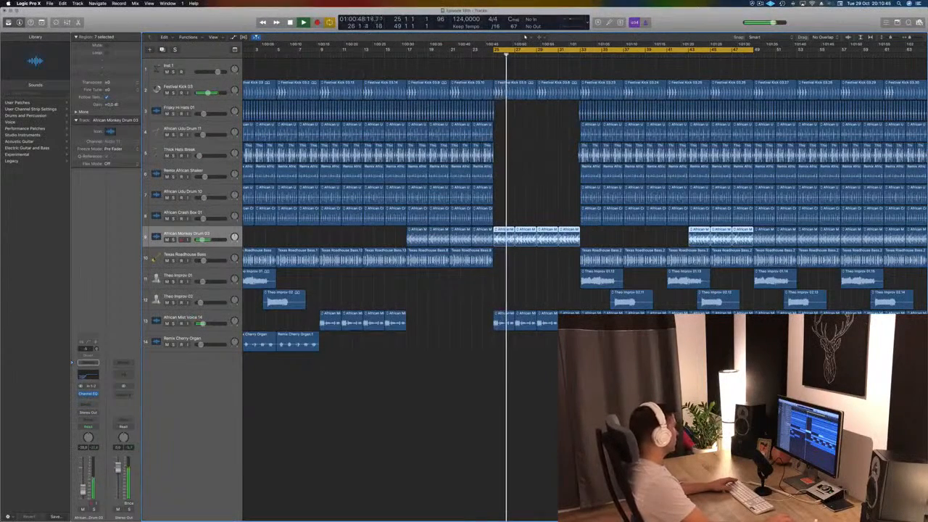
# - Insert a Compressor after the Channel EQ on the African Monkey Drum 03 track
pyautogui.click(87, 405)
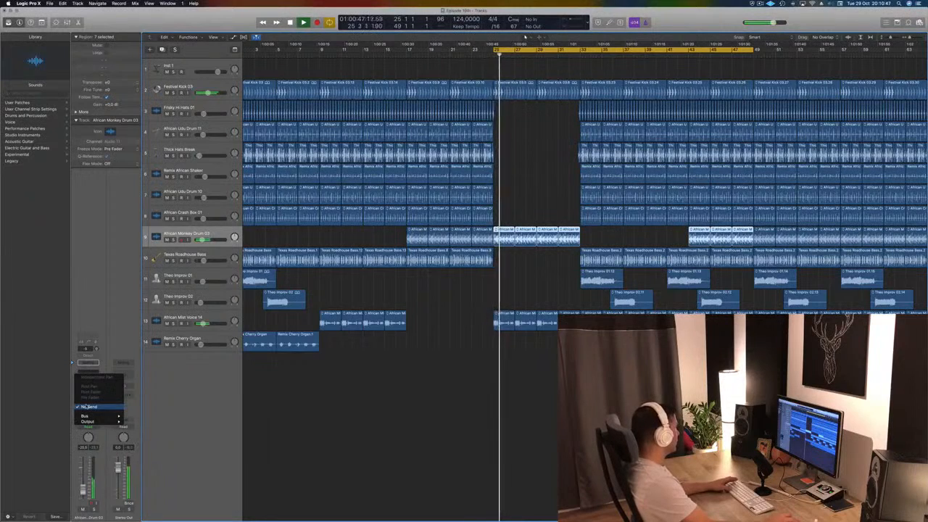
pyautogui.click(178, 414)
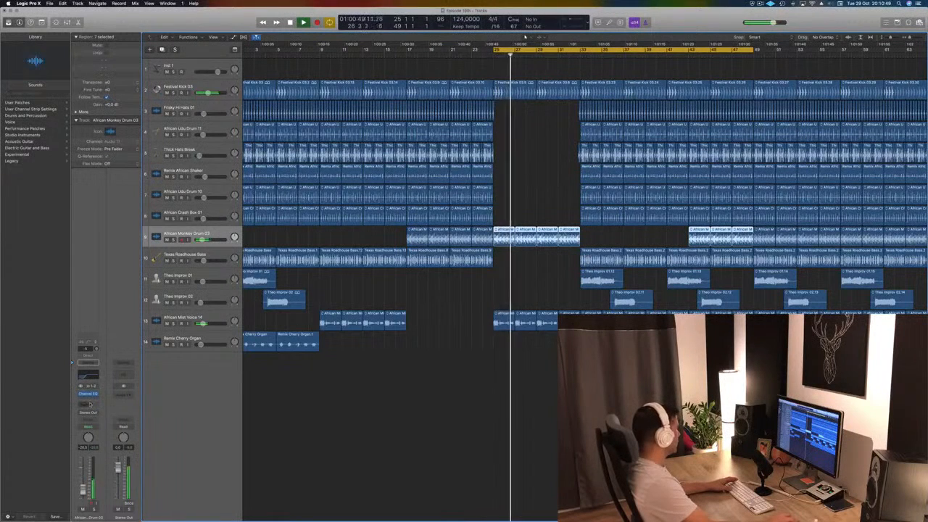
pyautogui.click(92, 401)
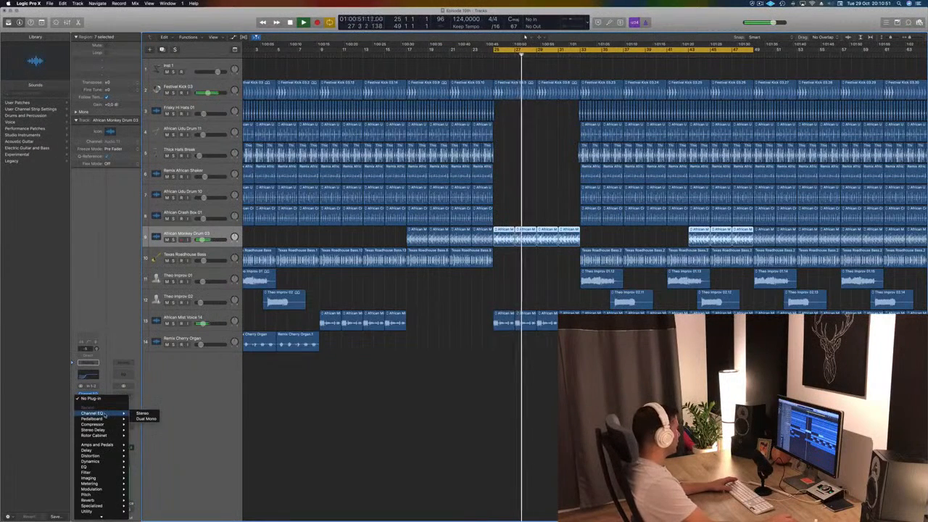
pyautogui.moveTo(106, 425)
pyautogui.click(142, 424)
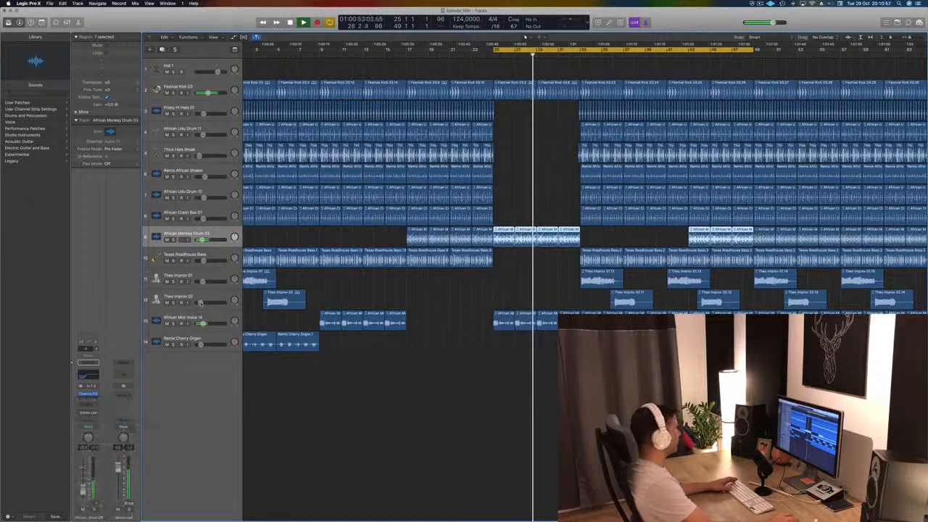
pyautogui.moveTo(362, 40); pyautogui.dragTo(396, 44)
# - Adjust the Compressor's release and set its side chain to Bus 10, fed by Festival Kick 03
pyautogui.click(446, 34)
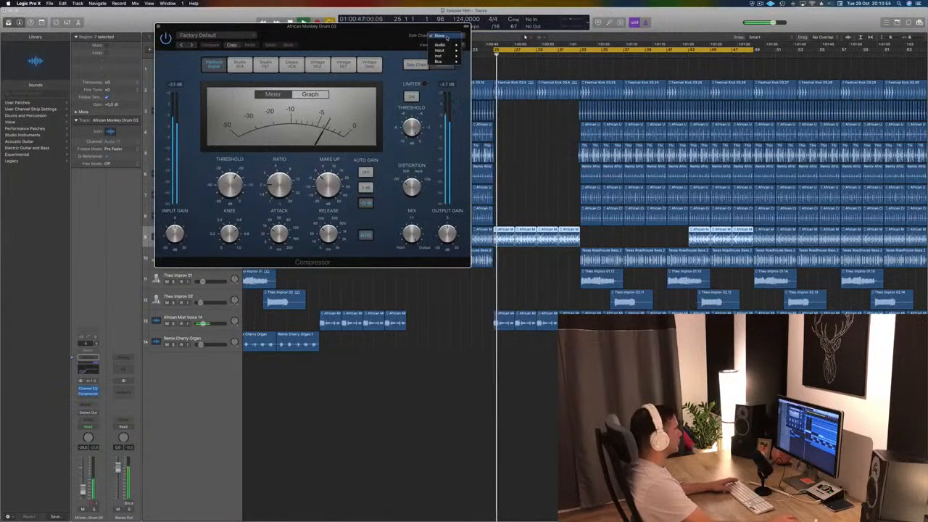
pyautogui.moveTo(444, 61)
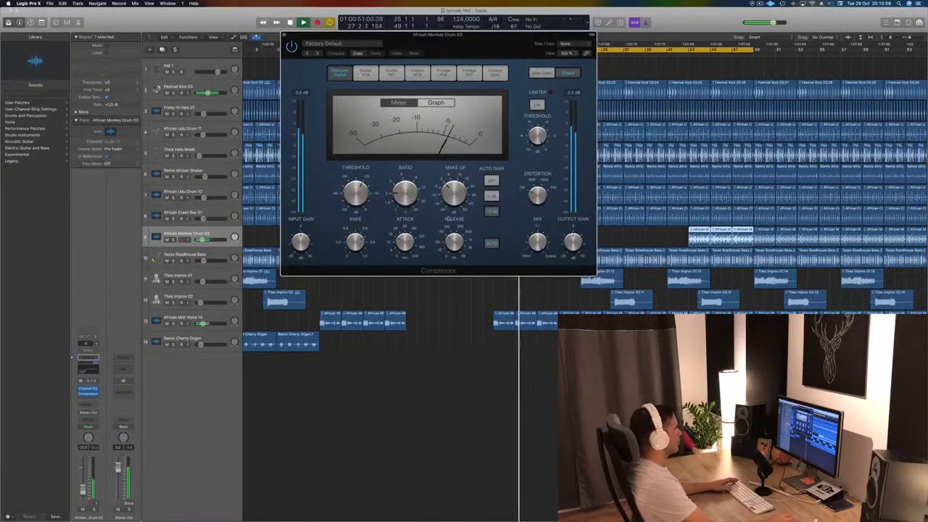
pyautogui.moveTo(454, 241); pyautogui.dragTo(454, 245)
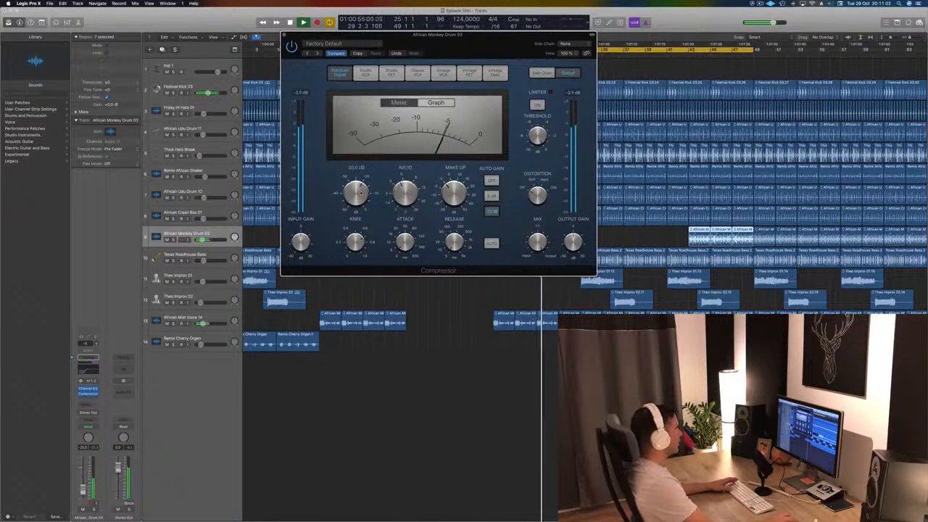
pyautogui.click(565, 43)
pyautogui.moveTo(564, 70)
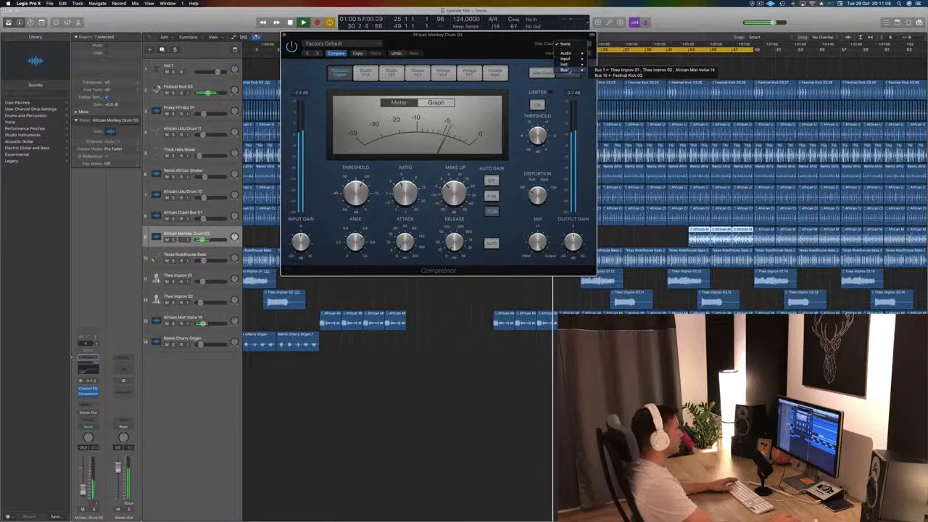
pyautogui.click(634, 75)
pyautogui.moveTo(479, 45); pyautogui.dragTo(541, 55)
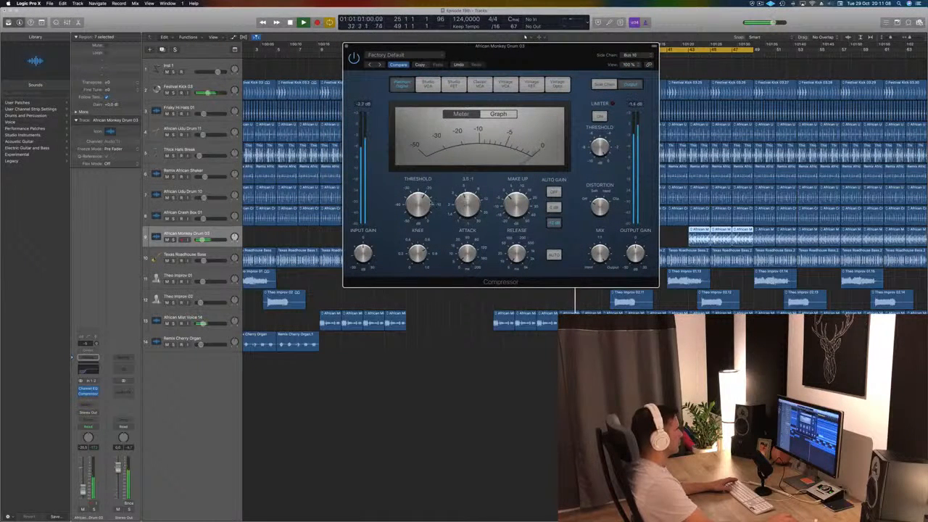
# - Toggle the Compressor's limiter while replaying the section from bar 25
pyautogui.press('space')
pyautogui.press('space')
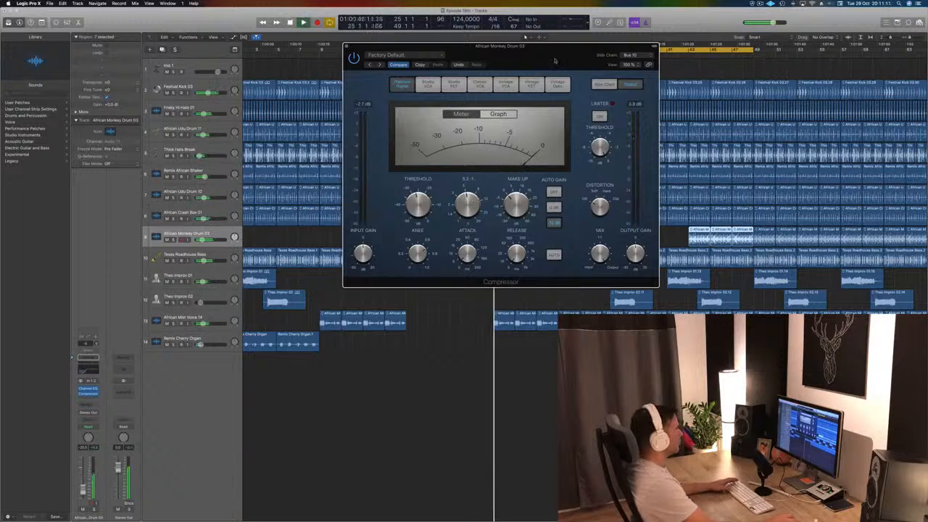
pyautogui.moveTo(530, 61); pyautogui.dragTo(437, 96)
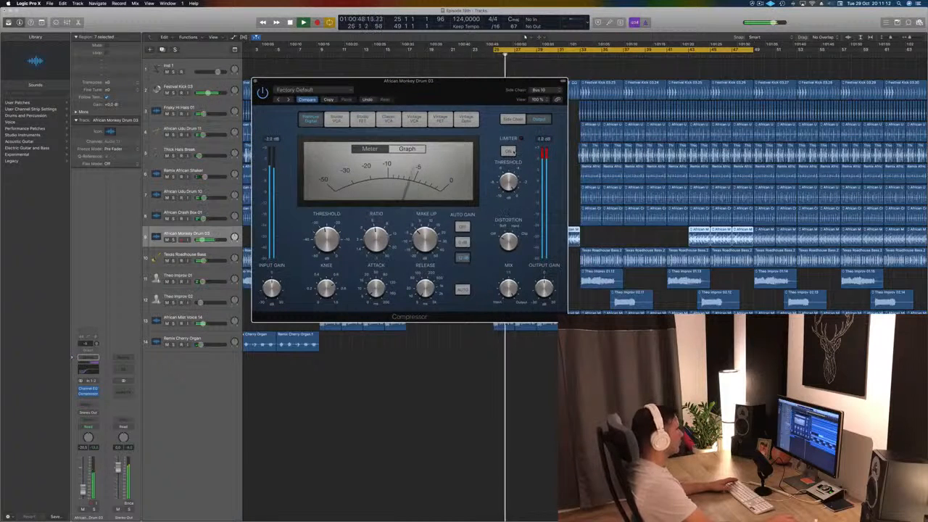
pyautogui.click(513, 152)
pyautogui.press('space')
pyautogui.press('space')
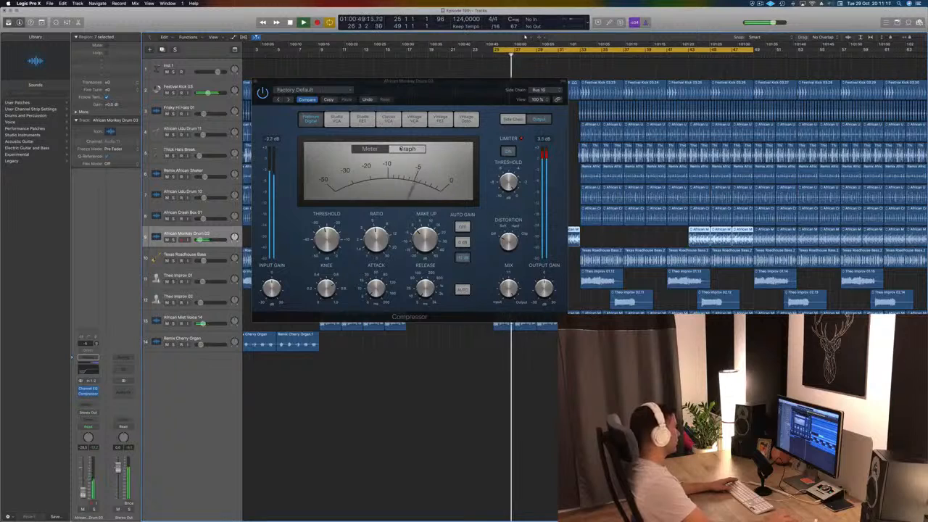
# - Show the Compressor's gain reduction graph, fine-tune its ratio, and close the plug-in to replay the section from bar 25
pyautogui.click(403, 148)
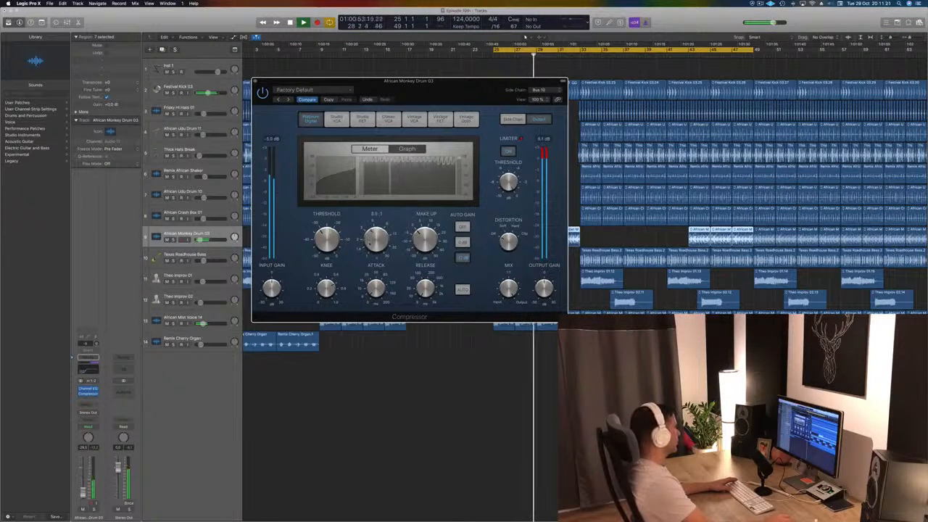
pyautogui.moveTo(370, 245); pyautogui.dragTo(372, 242)
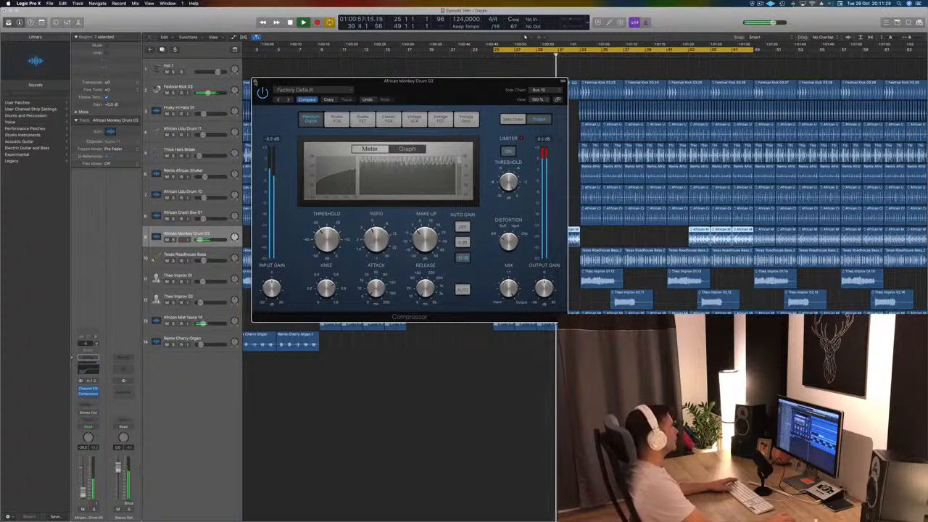
pyautogui.click(256, 81)
pyautogui.press('space')
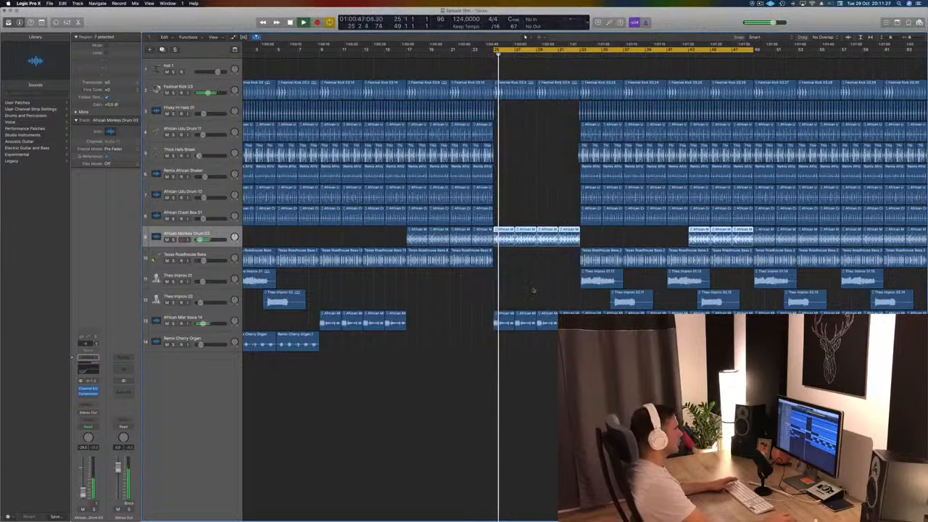
pyautogui.click(534, 290)
pyautogui.press('space')
pyautogui.click(760, 4)
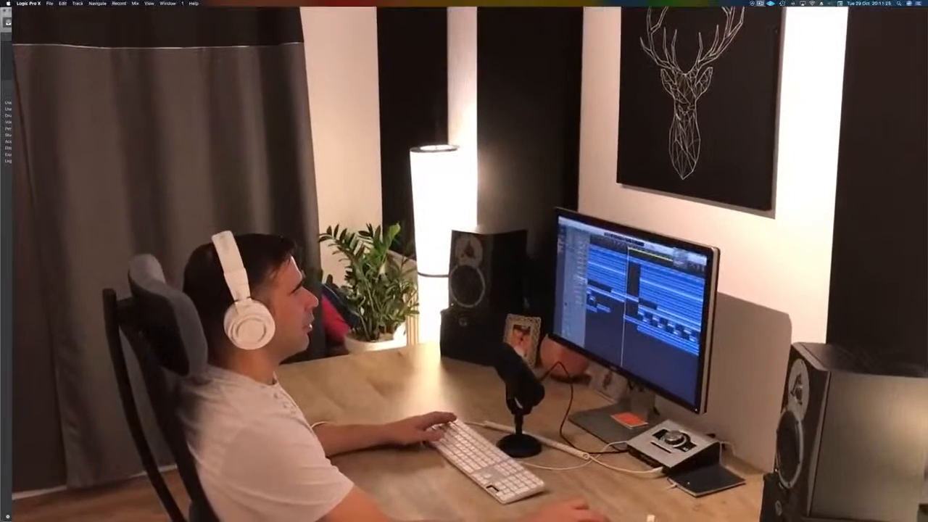